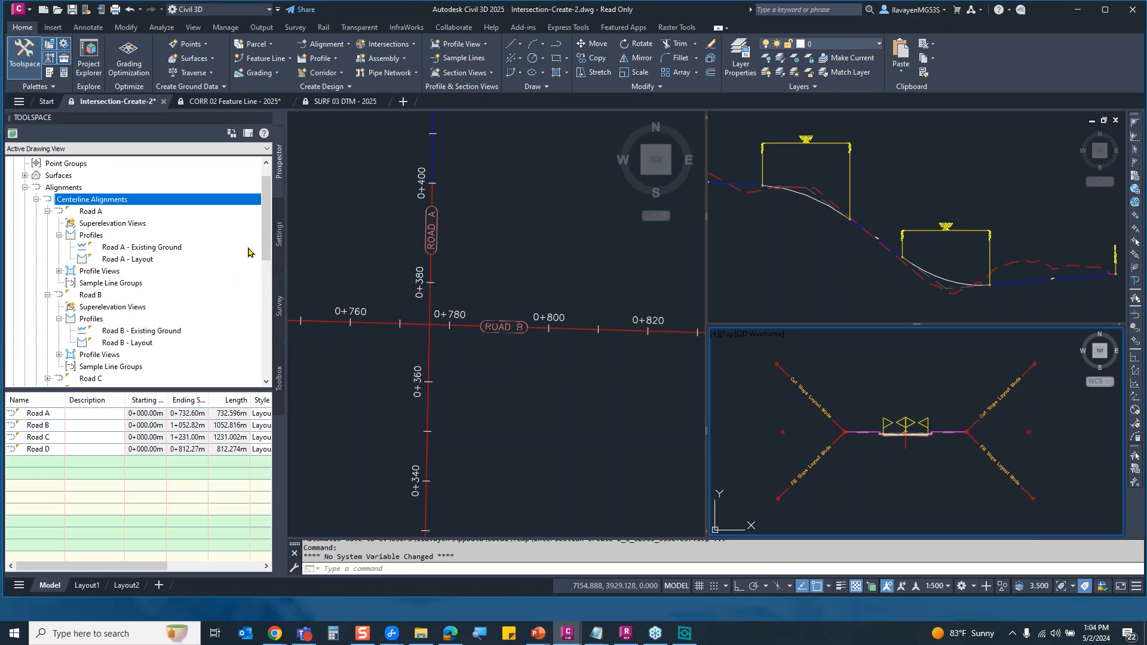
- Start a new corridor and add the Road A alignment from the drawing with the Road A - Layout profile
{"action": "left_click", "coordinate": [333, 80]}
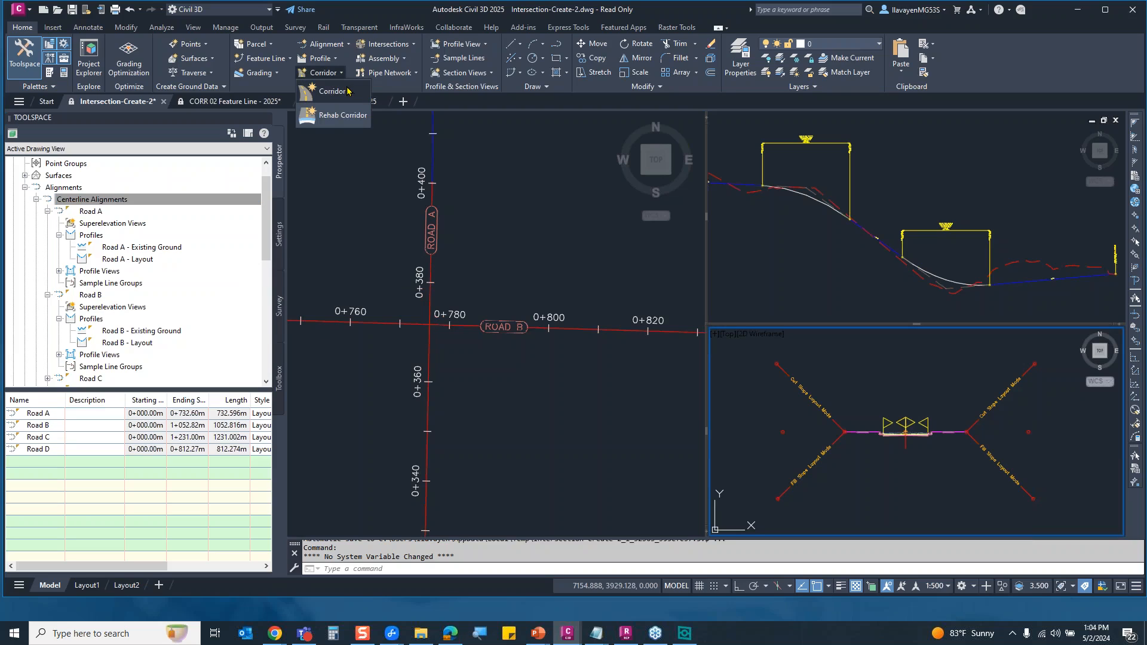
{"action": "left_click", "coordinate": [332, 91]}
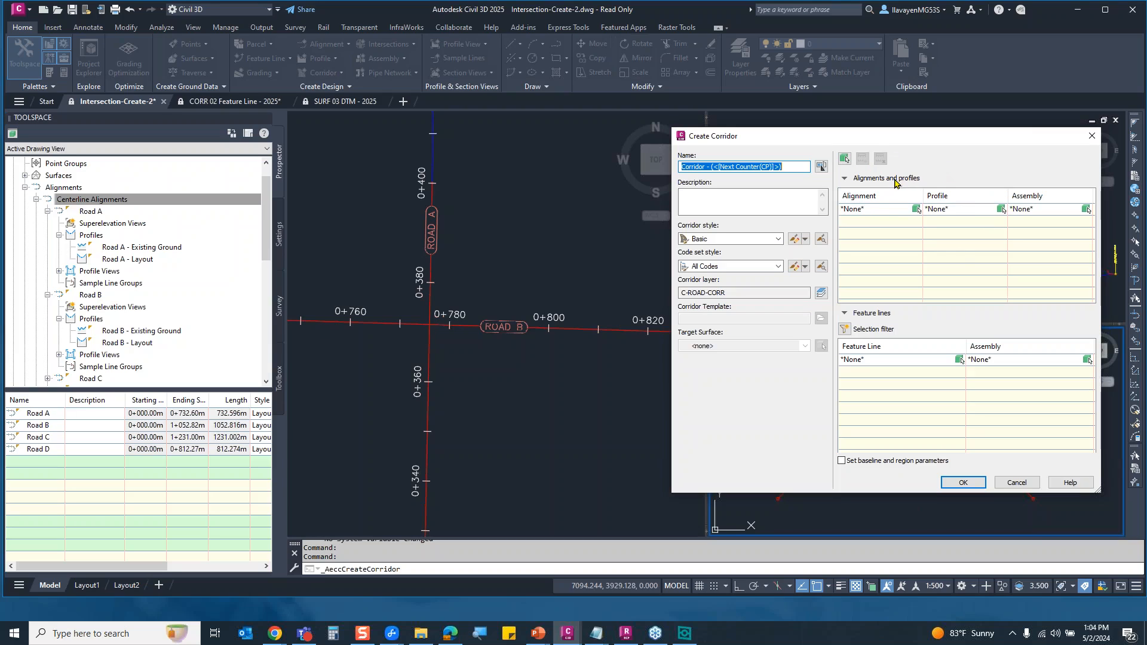
{"action": "left_click", "coordinate": [844, 159]}
{"action": "left_click", "coordinate": [447, 266]}
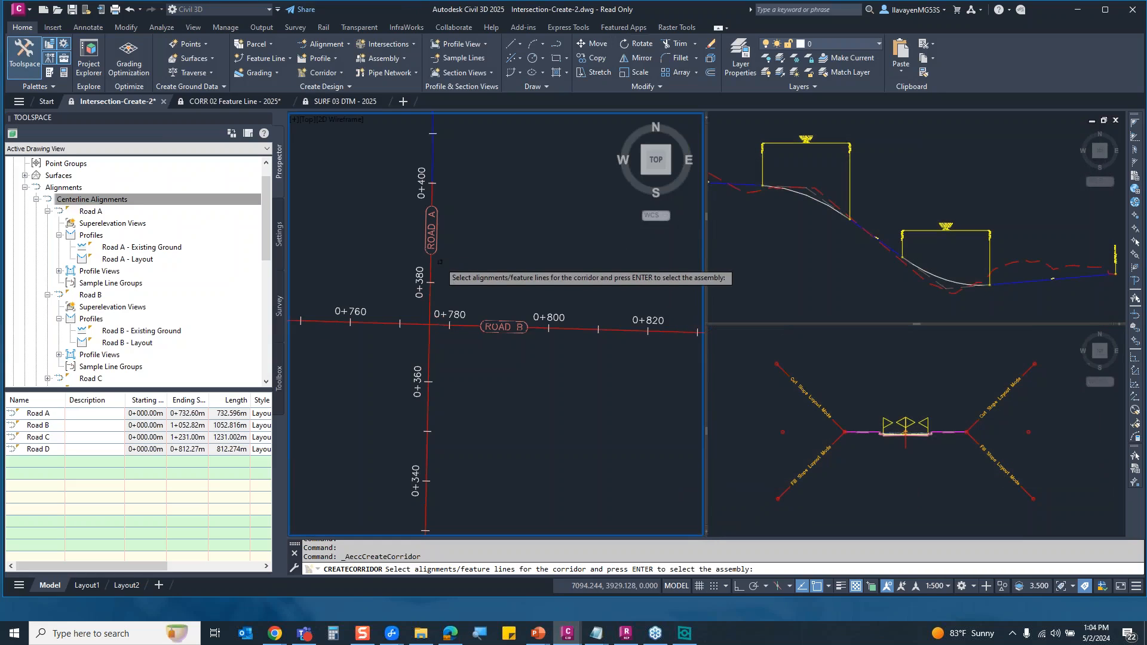
{"action": "left_click", "coordinate": [430, 268]}
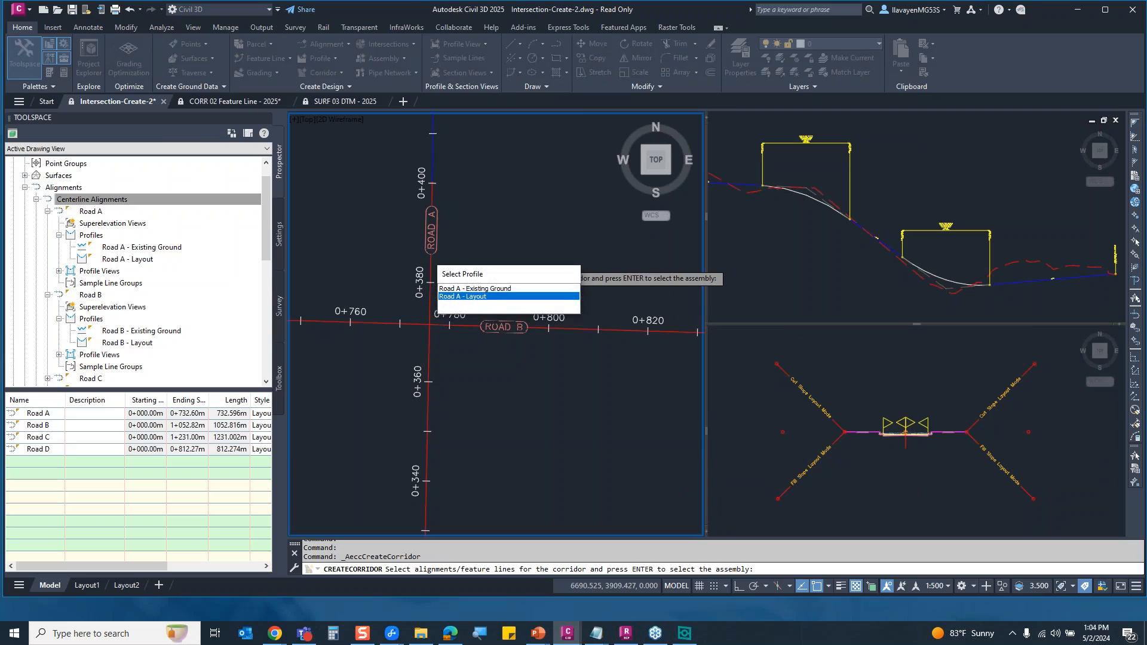
{"action": "left_click", "coordinate": [475, 296]}
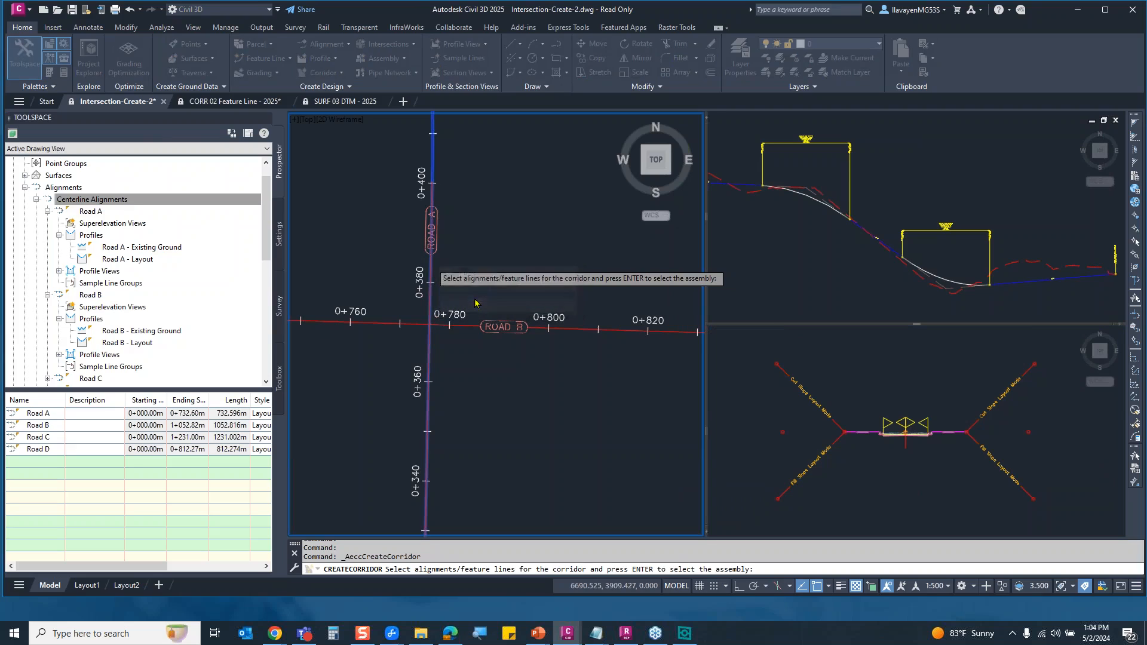
- Add the Road B alignment with the Road B - Layout profile and assign the Basic Assembly to both roads
{"action": "left_click", "coordinate": [530, 327]}
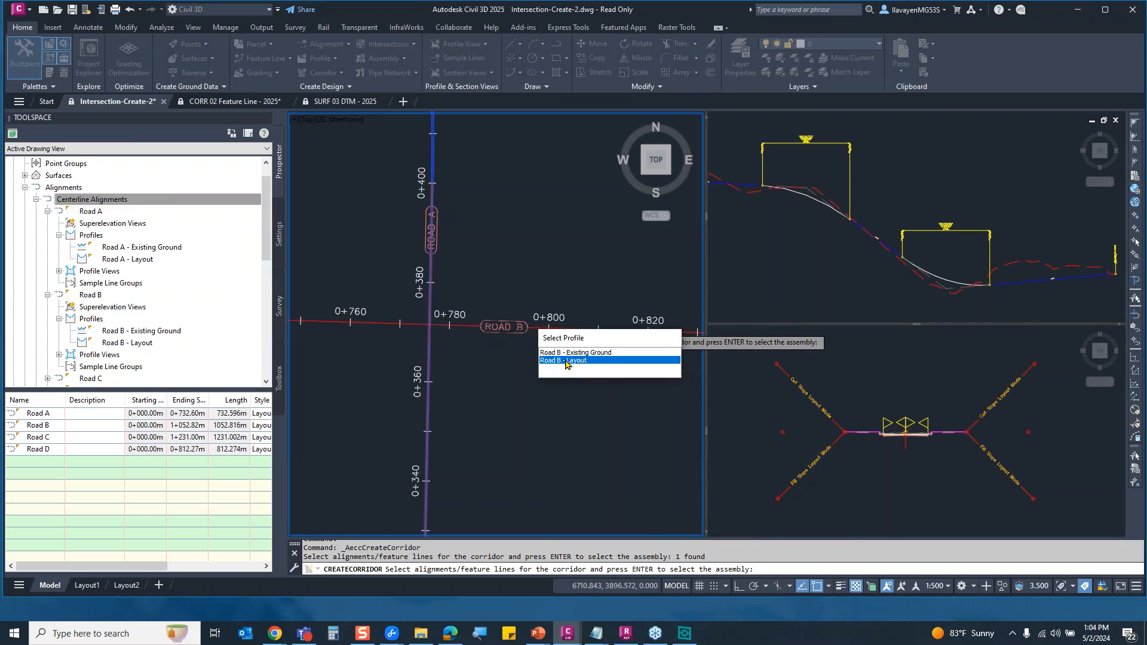
{"action": "left_click", "coordinate": [565, 361]}
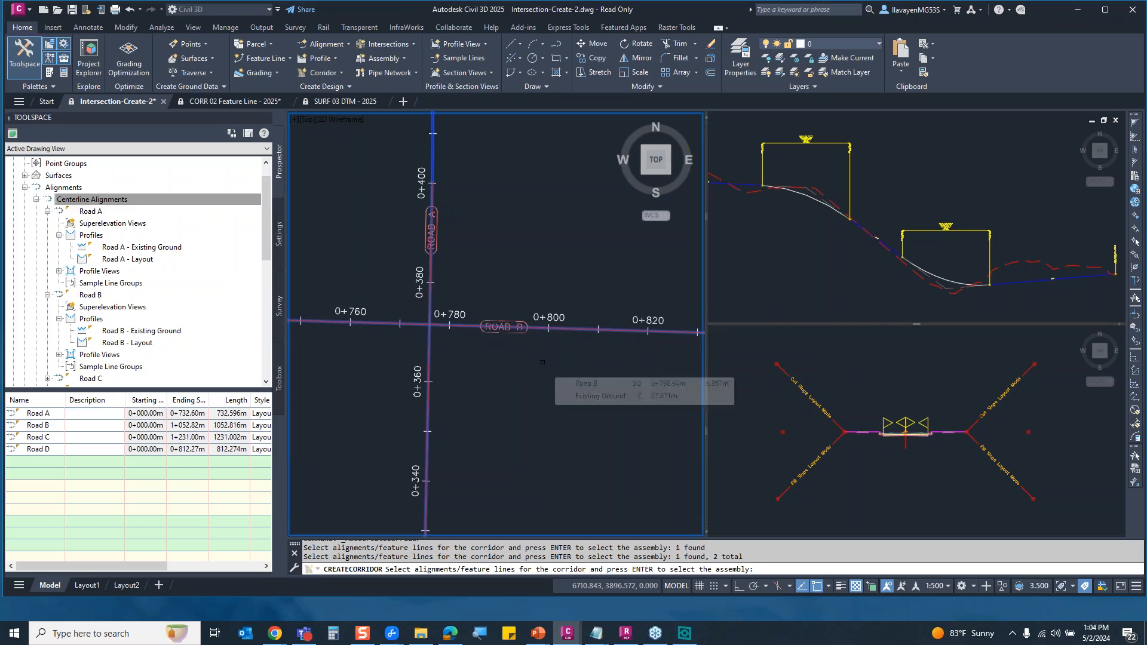
{"action": "key", "text": "Return"}
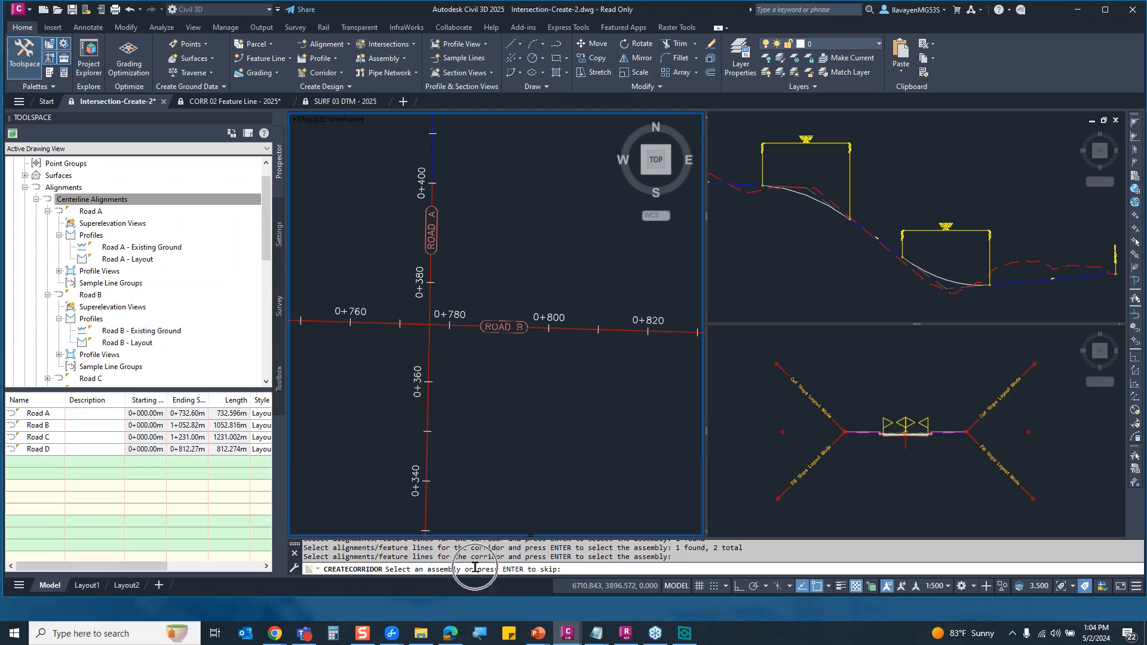
{"action": "left_click", "coordinate": [907, 472]}
{"action": "left_click", "coordinate": [905, 431]}
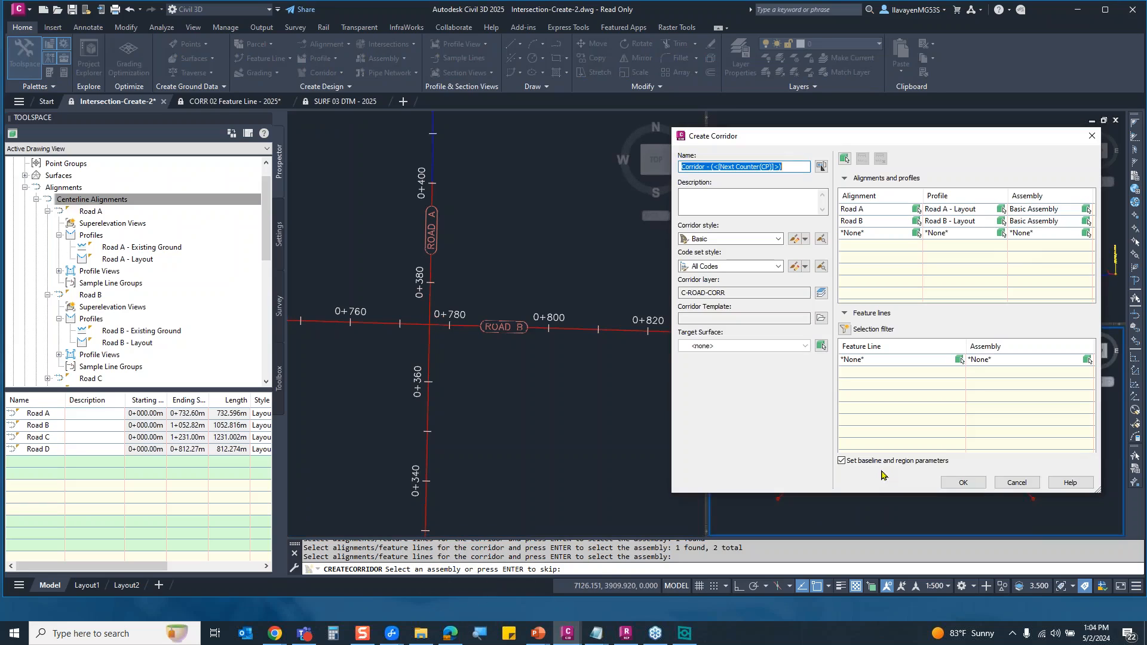
- Add Road C to the corridor's alignments by choosing it from the list for the empty row
{"action": "left_click", "coordinate": [871, 210]}
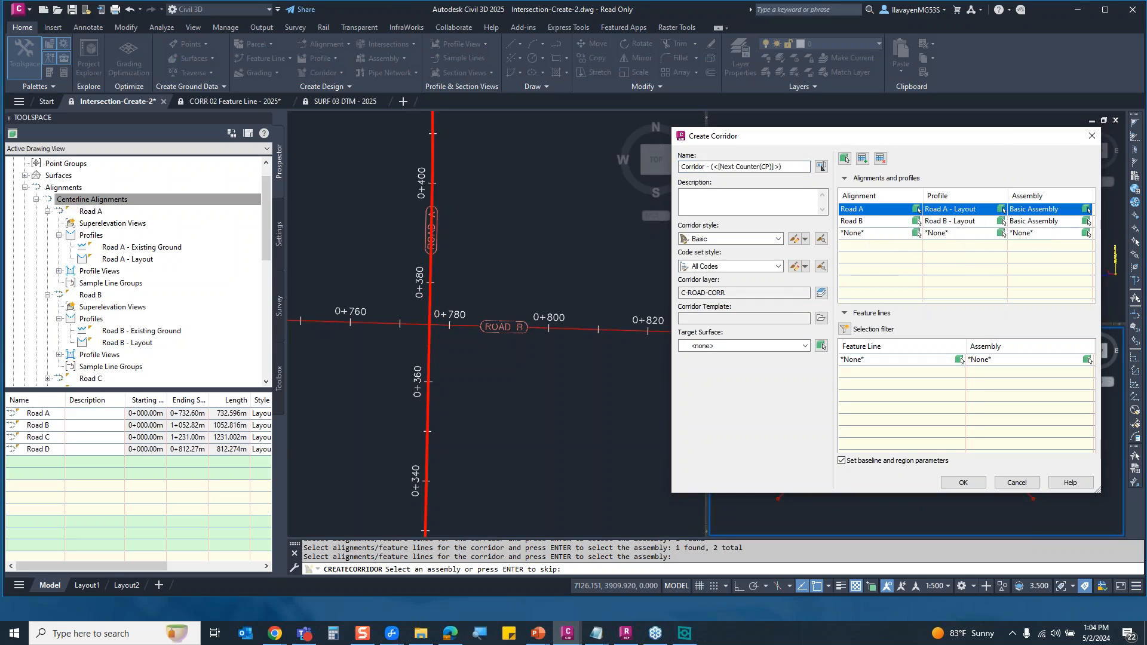
{"action": "left_click", "coordinate": [876, 220]}
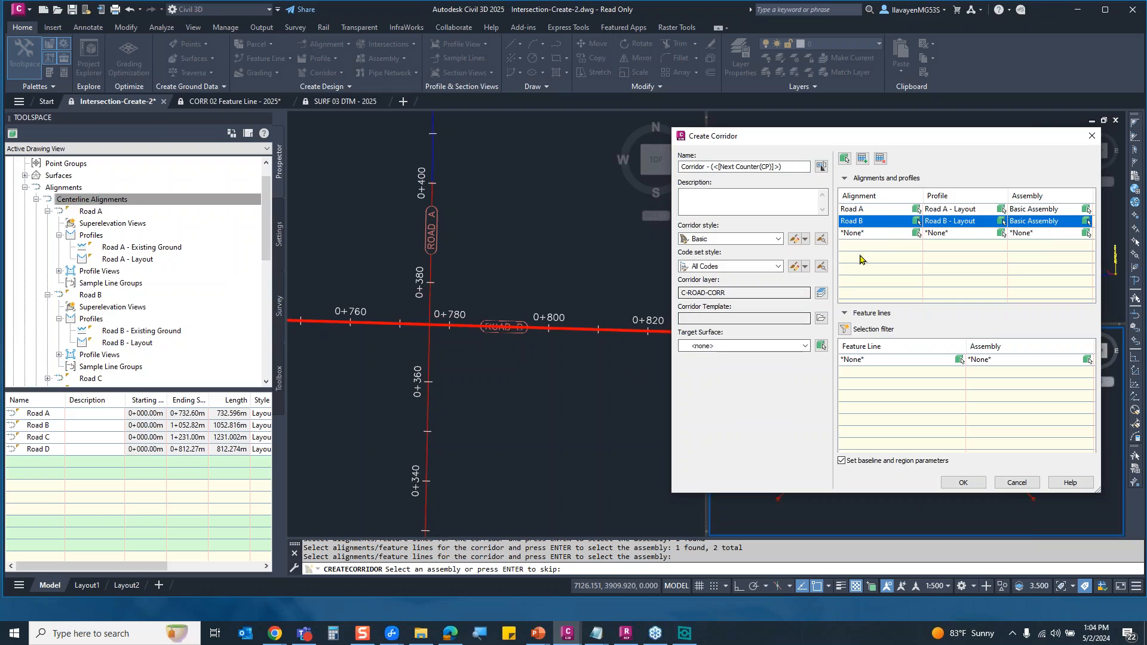
{"action": "left_click", "coordinate": [860, 233]}
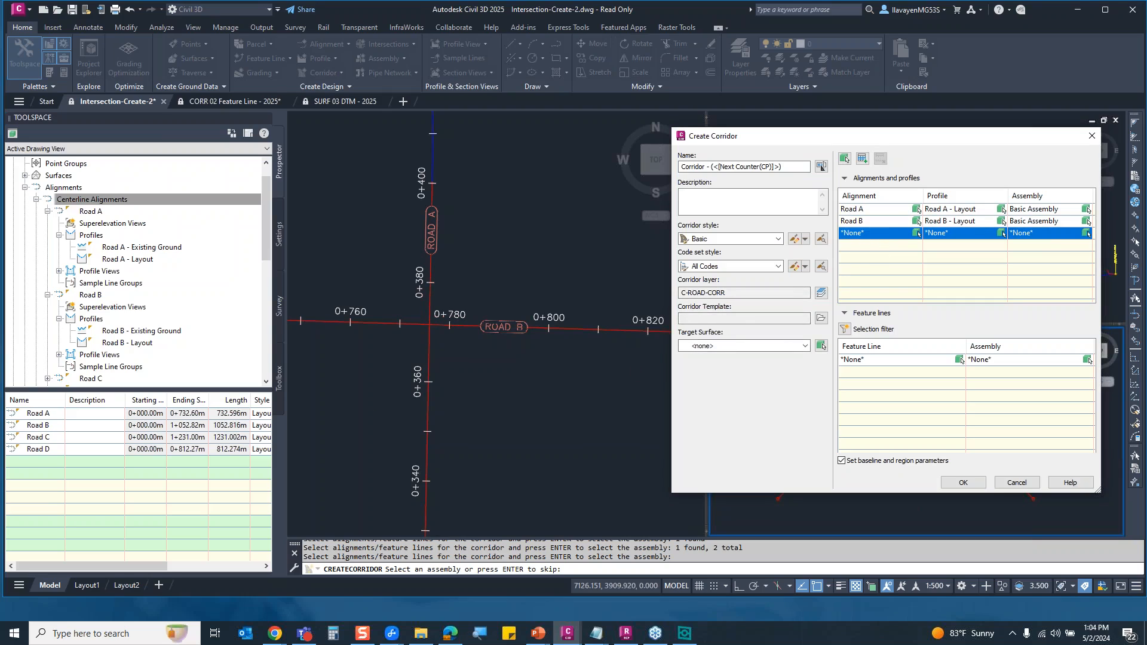
{"action": "left_click", "coordinate": [860, 233]}
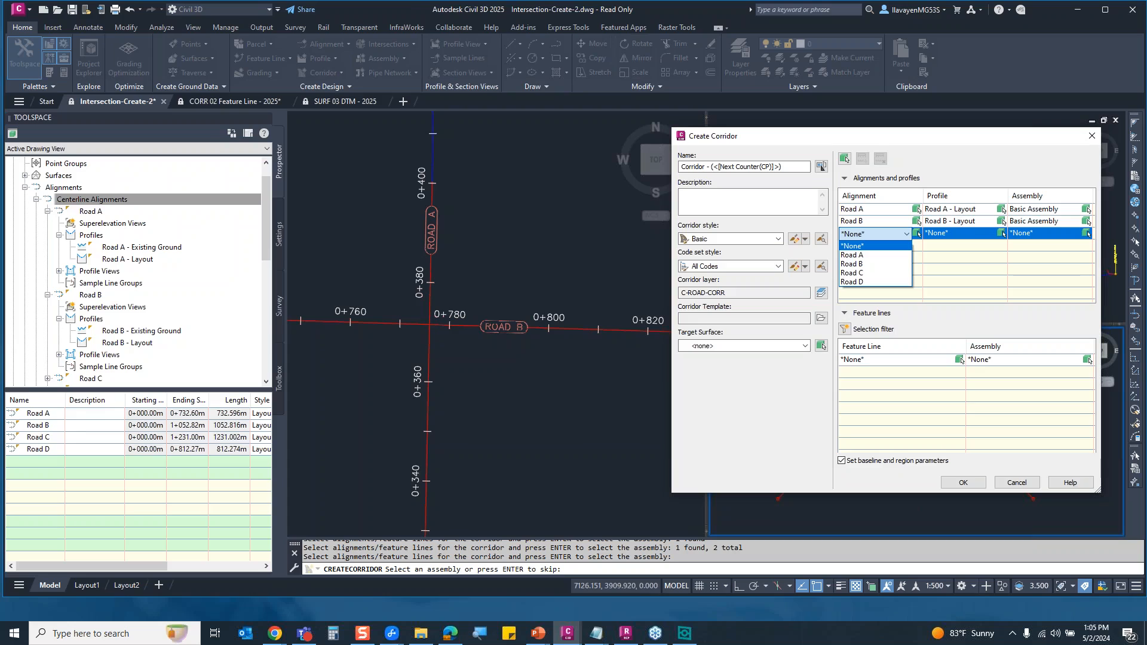
{"action": "left_click", "coordinate": [882, 273]}
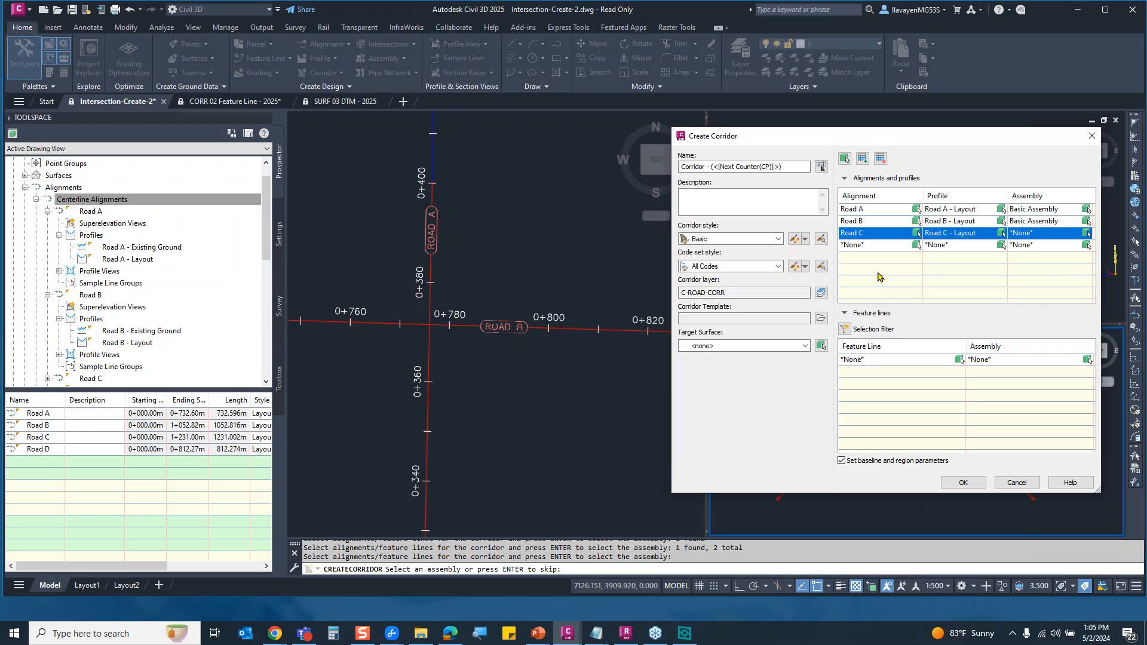
- Add Road D to the corridor by picking its alignment in the drawing and choosing the Road D - Layout profile
{"action": "left_click", "coordinate": [917, 245]}
{"action": "left_click", "coordinate": [565, 270]}
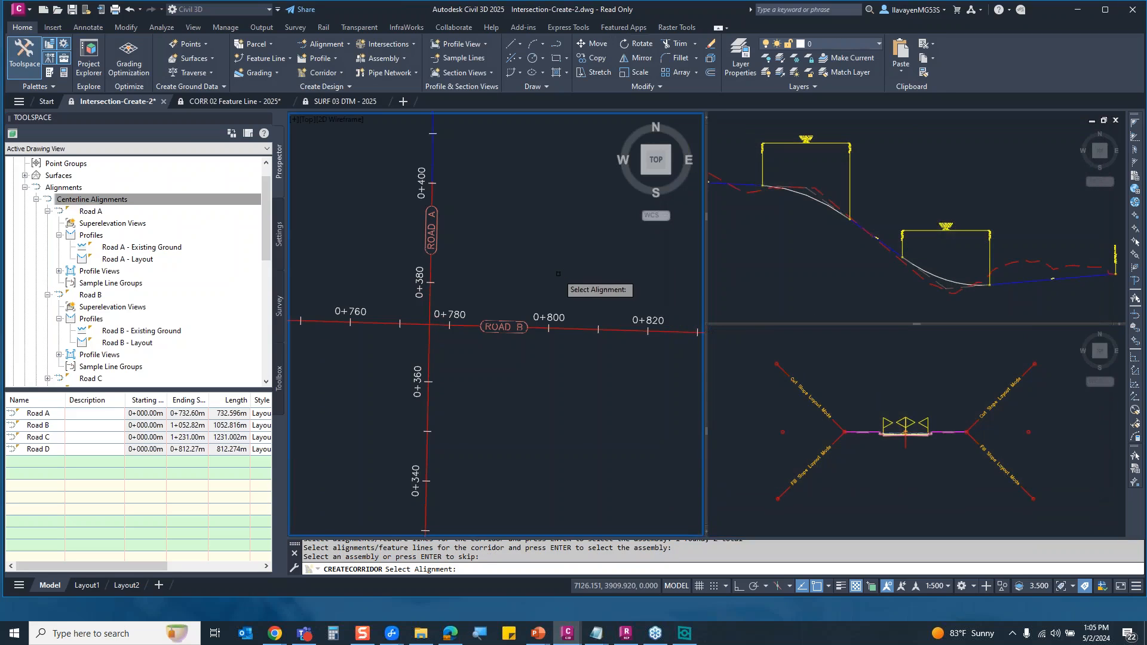
{"action": "scroll", "coordinate": [557, 273], "scroll_direction": "down", "scroll_amount": 10}
{"action": "middle_click_drag", "start_coordinate": [411, 245], "coordinate": [585, 302]}
{"action": "scroll", "coordinate": [517, 260], "scroll_direction": "up", "scroll_amount": 3}
{"action": "scroll", "coordinate": [517, 260], "scroll_direction": "up", "scroll_amount": 4}
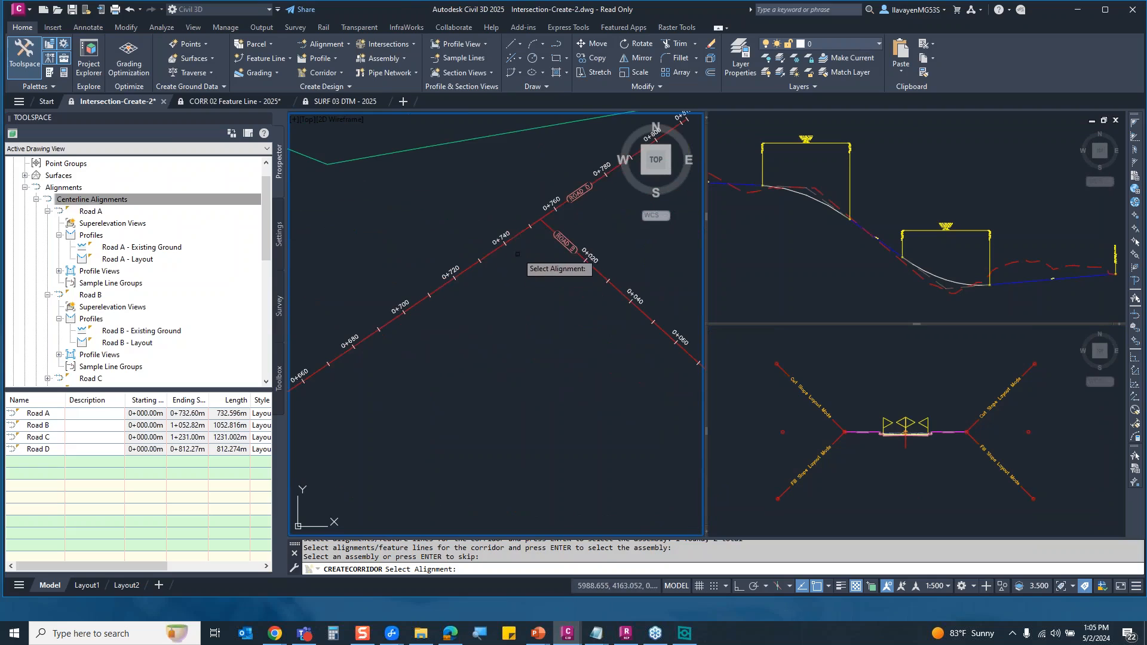
{"action": "left_click", "coordinate": [525, 229]}
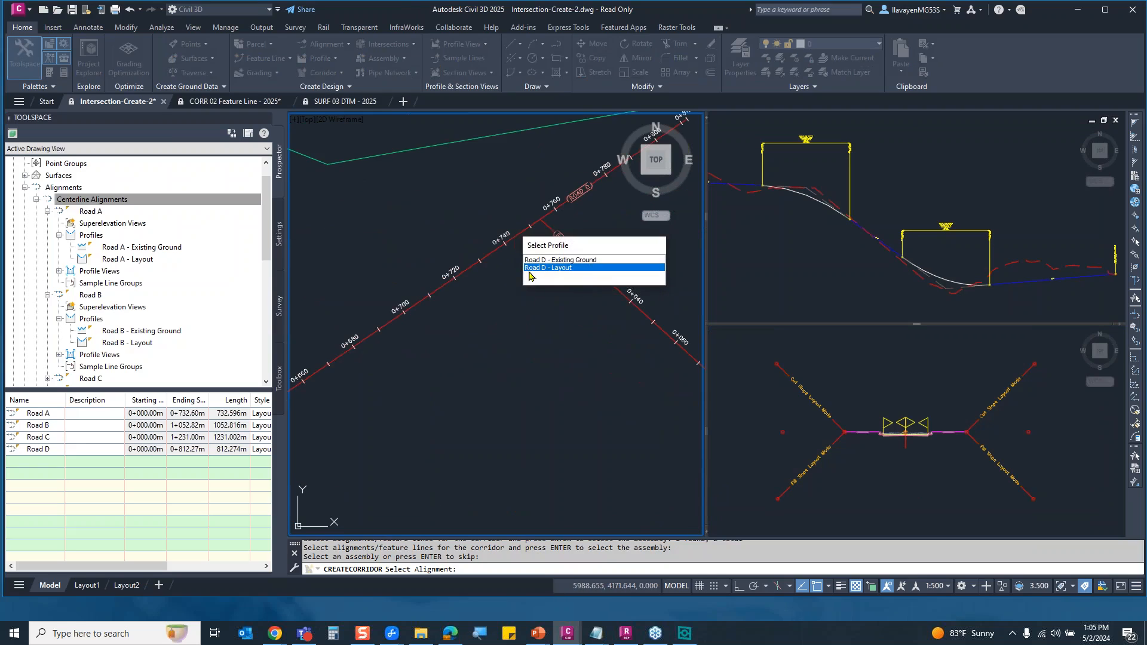
{"action": "left_click", "coordinate": [529, 269]}
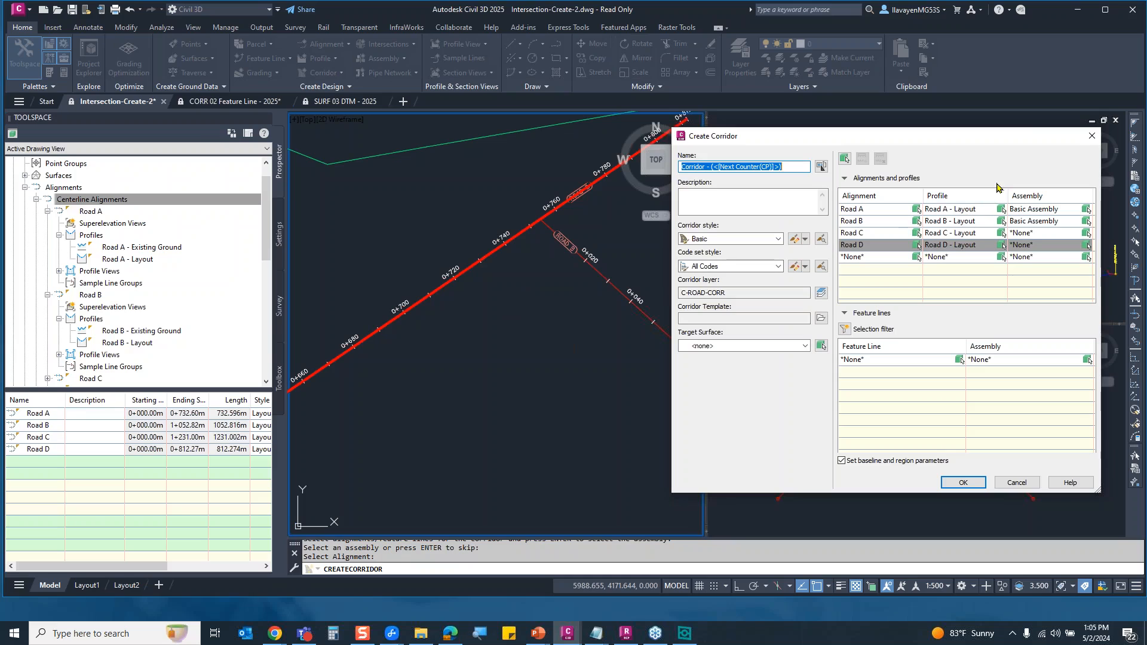
{"action": "right_click", "coordinate": [888, 244]}
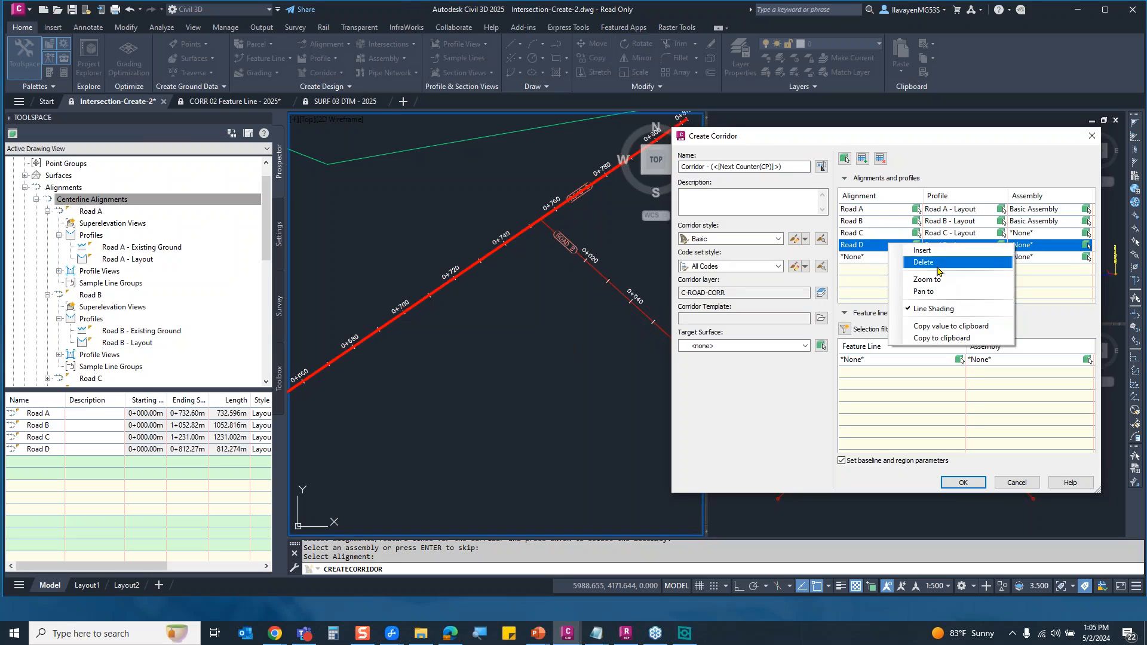
{"action": "left_click", "coordinate": [860, 288]}
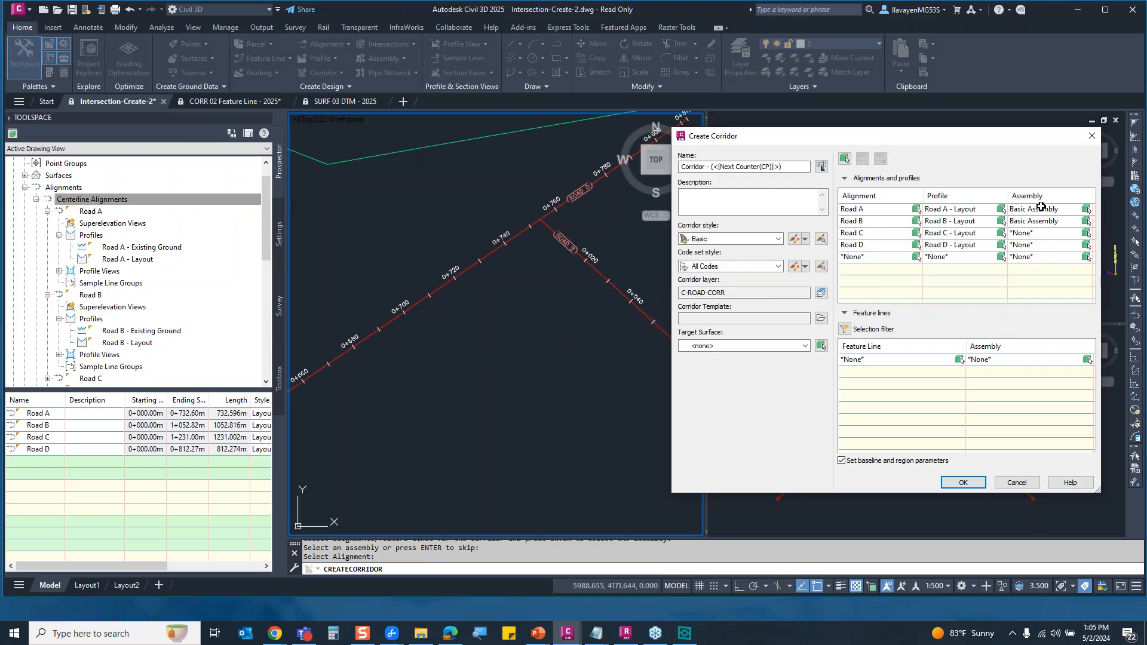
- Try to assign the assembly picked in the drawing to all four road rows at once
{"action": "left_click", "coordinate": [863, 208]}
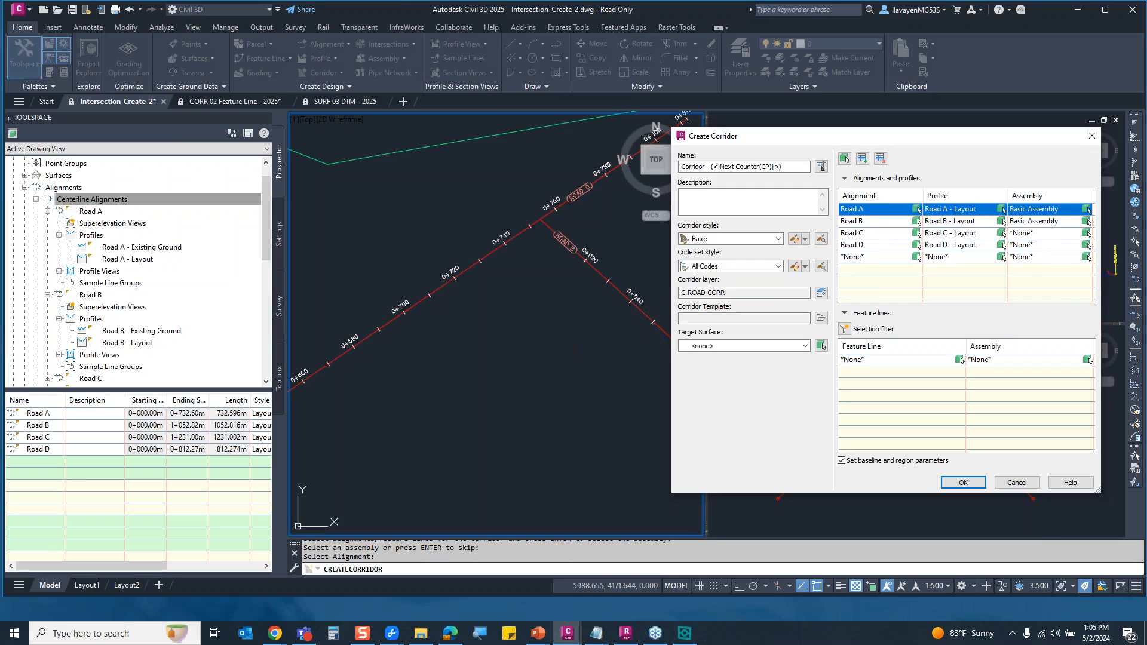
{"action": "left_click", "coordinate": [868, 245], "text": "shift"}
{"action": "left_click", "coordinate": [1086, 210]}
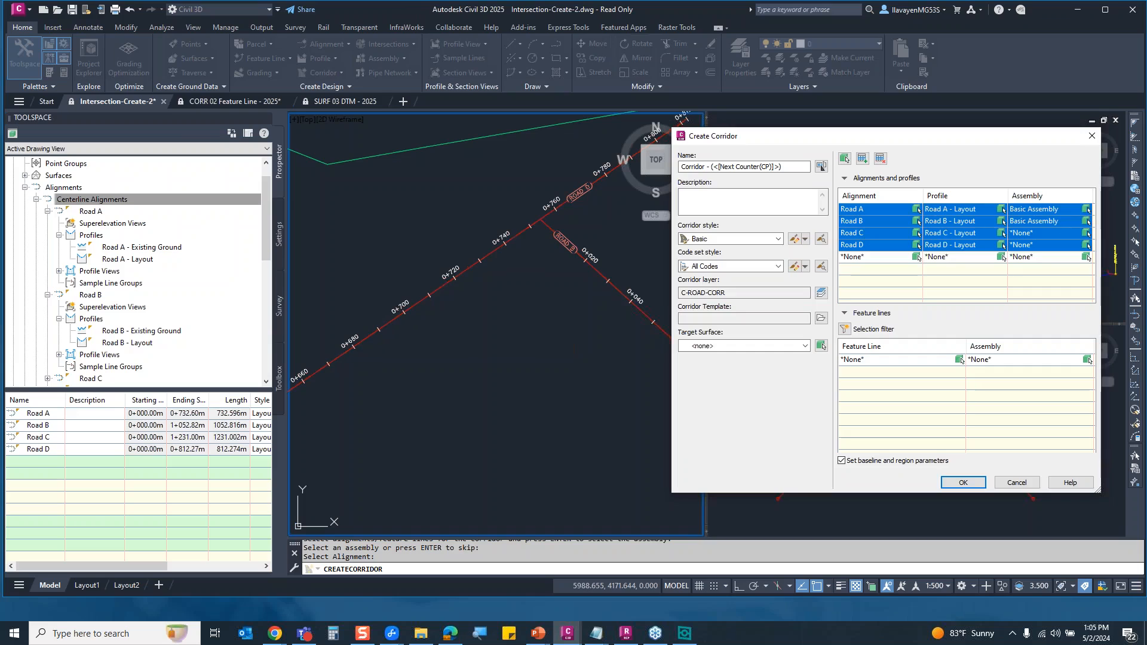
{"action": "left_click", "coordinate": [971, 387]}
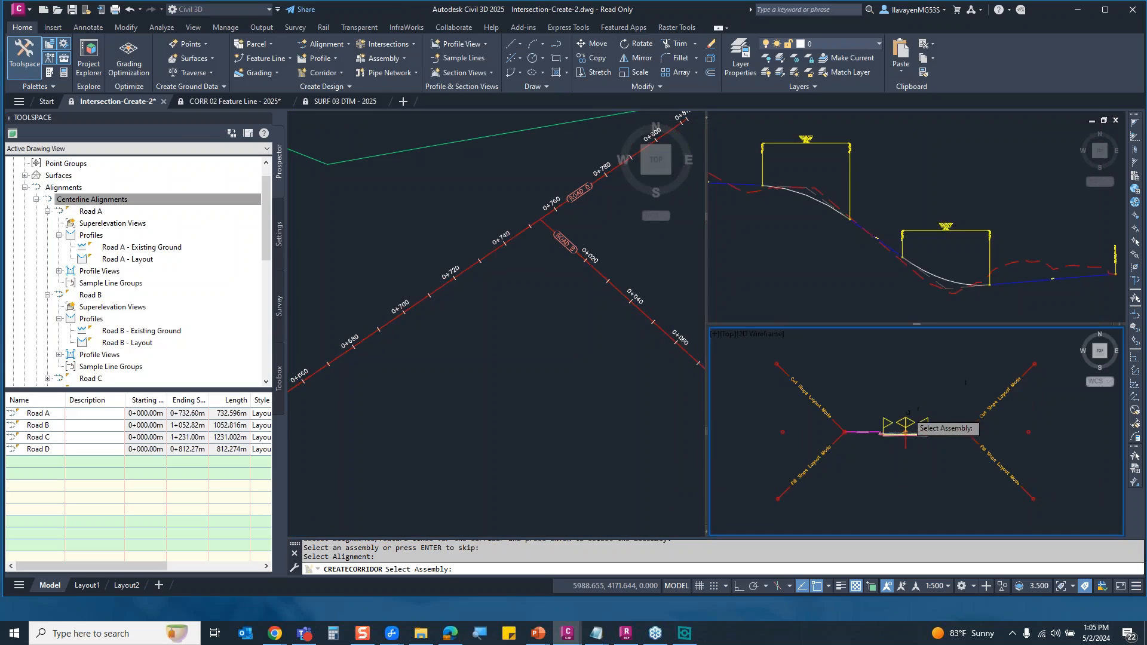
{"action": "left_click", "coordinate": [905, 447]}
{"action": "left_click", "coordinate": [902, 448]}
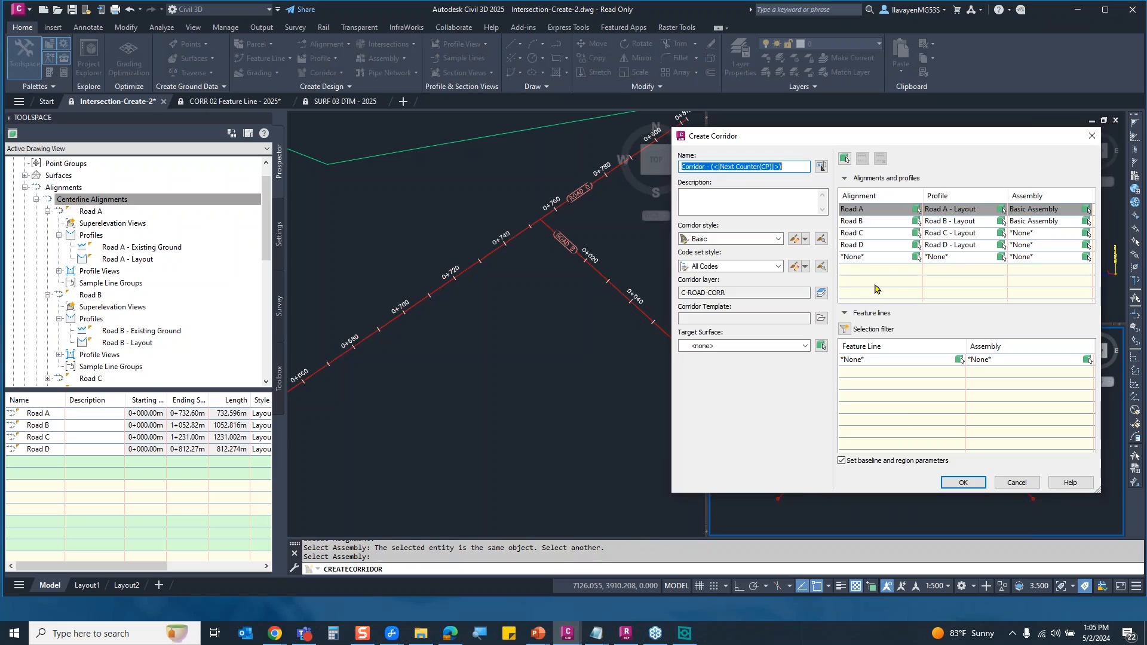
- Select the Road A through Road D rows together and set their assembly to Basic Assembly
{"action": "left_click", "coordinate": [881, 247], "text": "shift"}
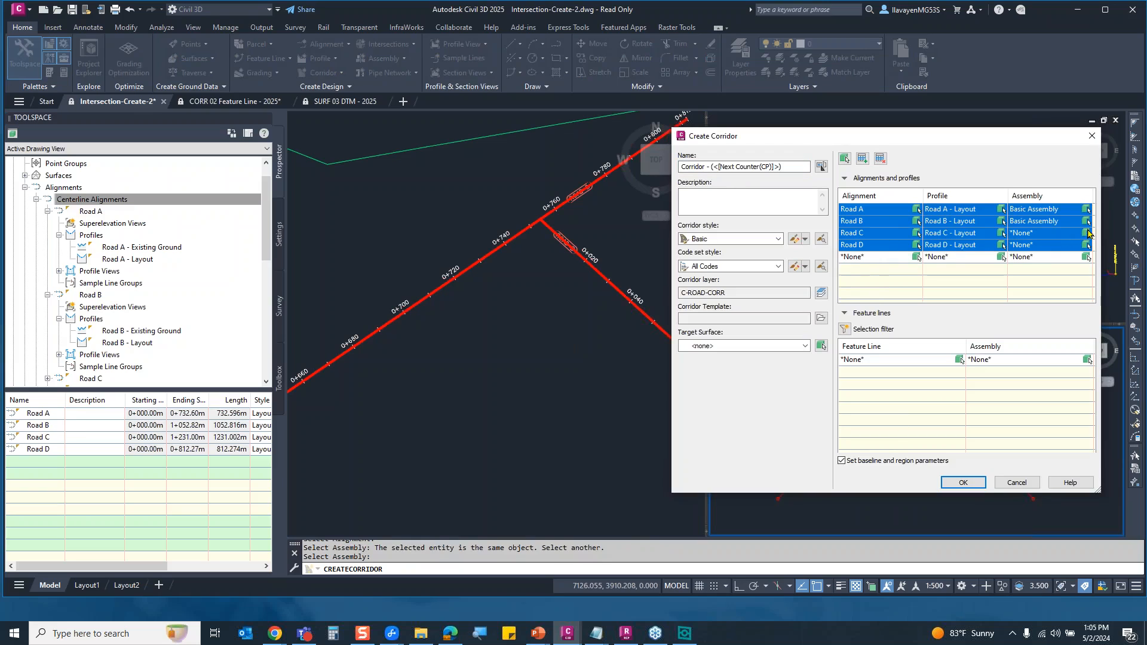
{"action": "left_click", "coordinate": [1054, 209]}
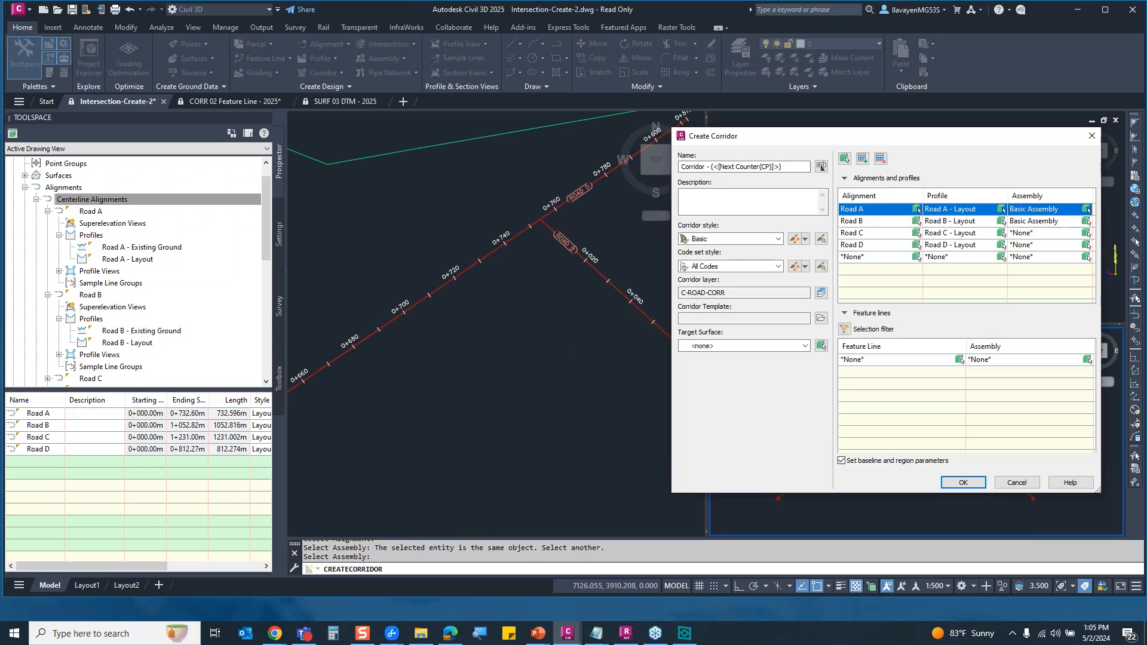
{"action": "left_click", "coordinate": [884, 247], "text": "shift"}
{"action": "left_click", "coordinate": [1021, 210]}
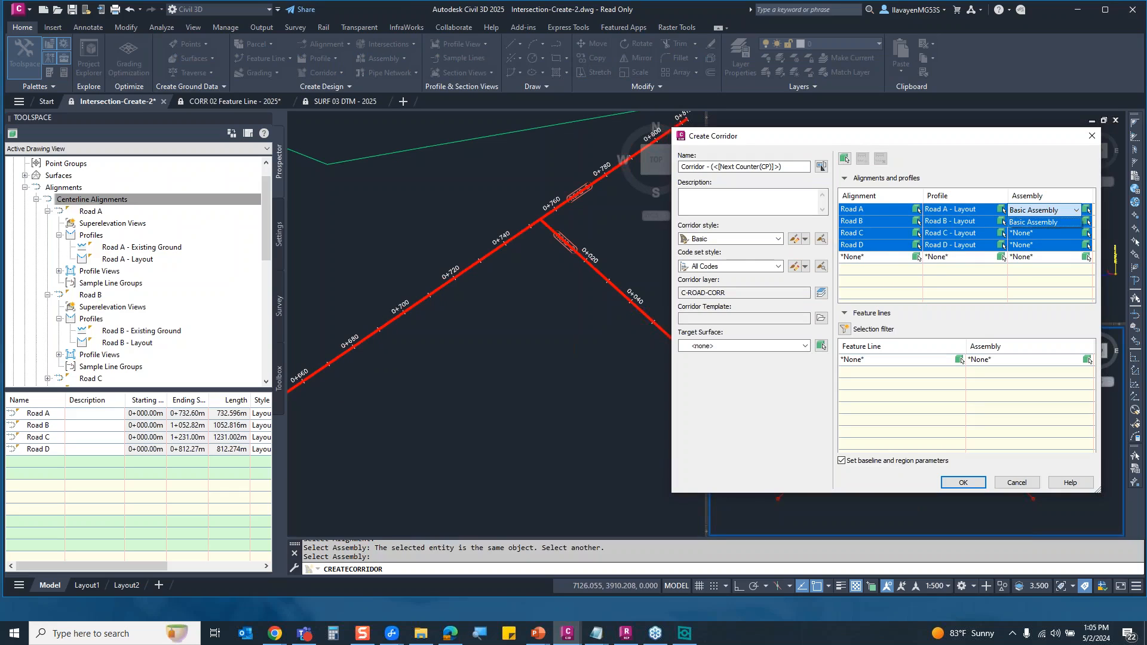
{"action": "left_click", "coordinate": [1022, 223]}
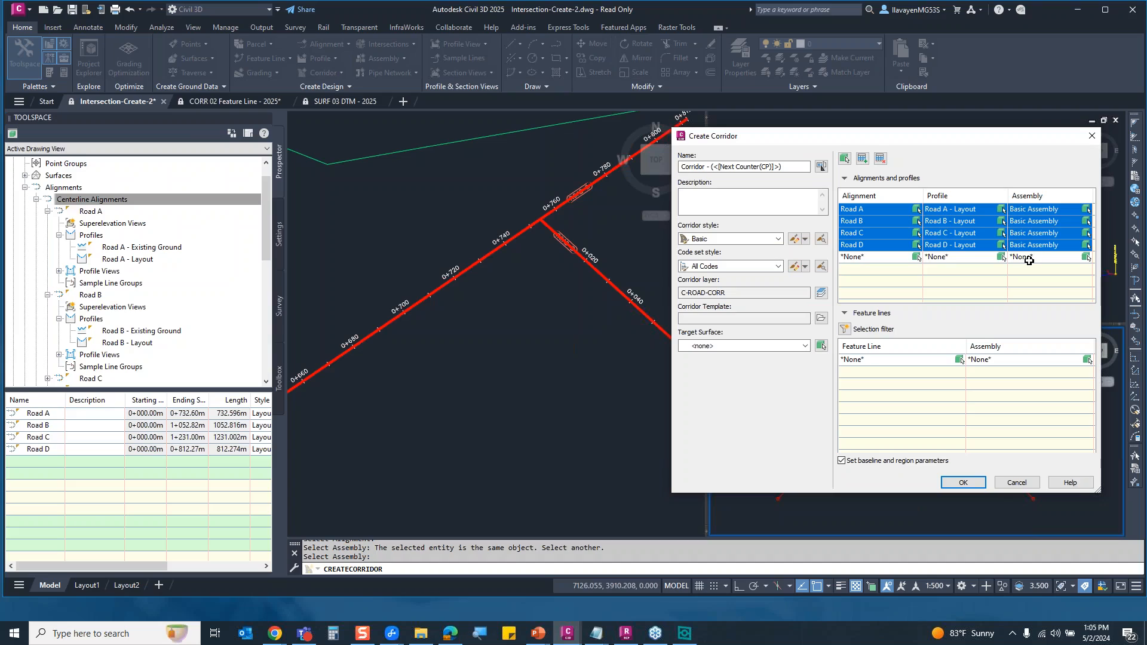
- Set the corridor's target surface to Existing Ground and confirm the corridor with baseline and region parameters enabled
{"action": "left_click", "coordinate": [804, 346]}
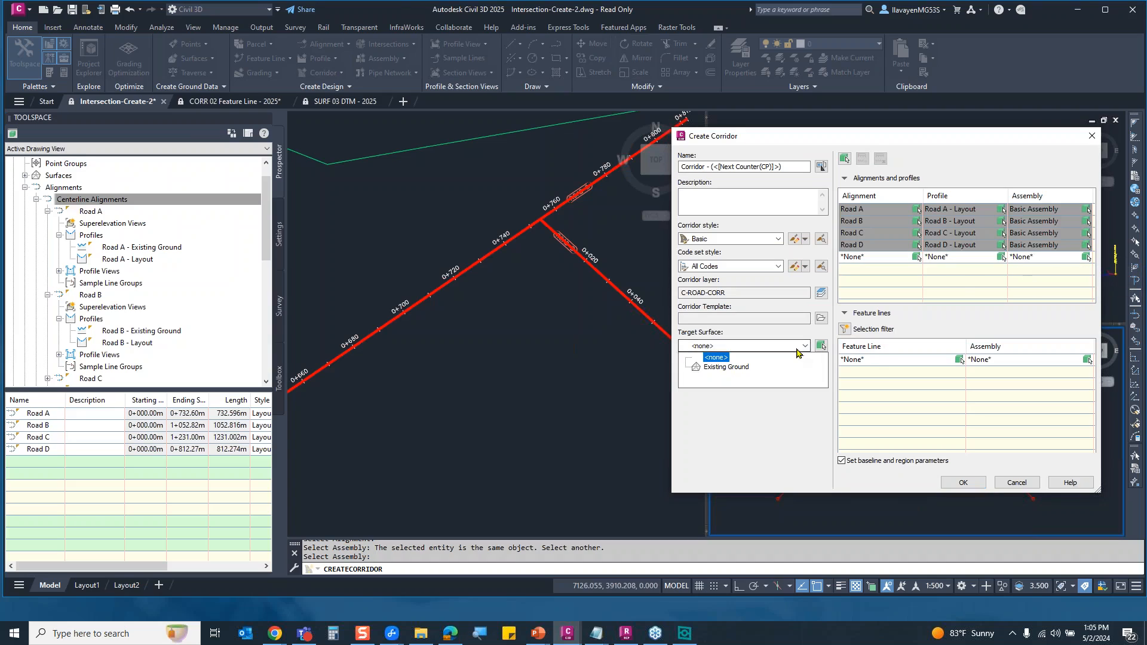
{"action": "left_click", "coordinate": [729, 366]}
{"action": "left_click_drag", "start_coordinate": [864, 138], "coordinate": [456, 137]}
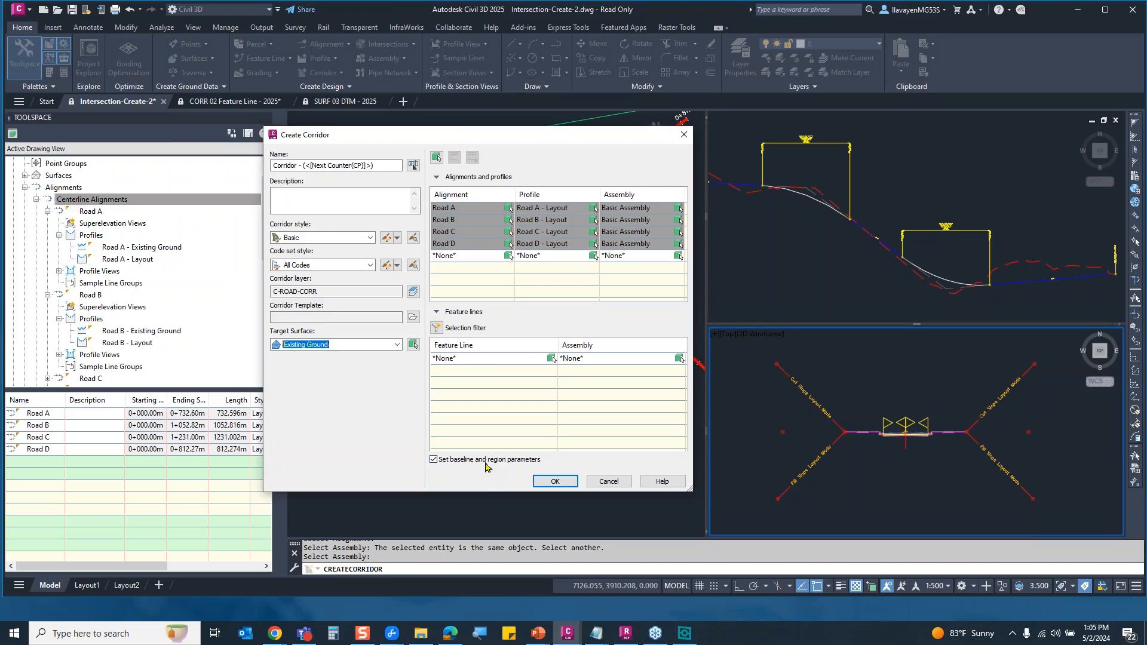
{"action": "left_click", "coordinate": [557, 482]}
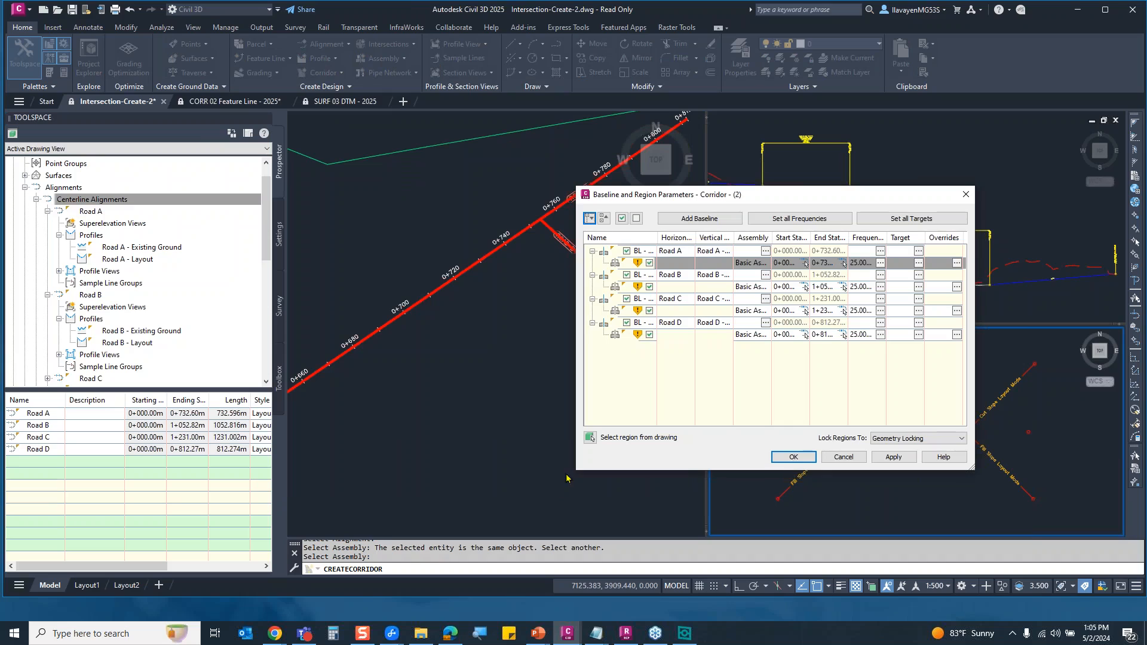
- Accept the Road A through Road D baseline and region parameters, rebuild the corridor and dismiss the event log
{"action": "left_click_drag", "start_coordinate": [719, 199], "coordinate": [812, 182]}
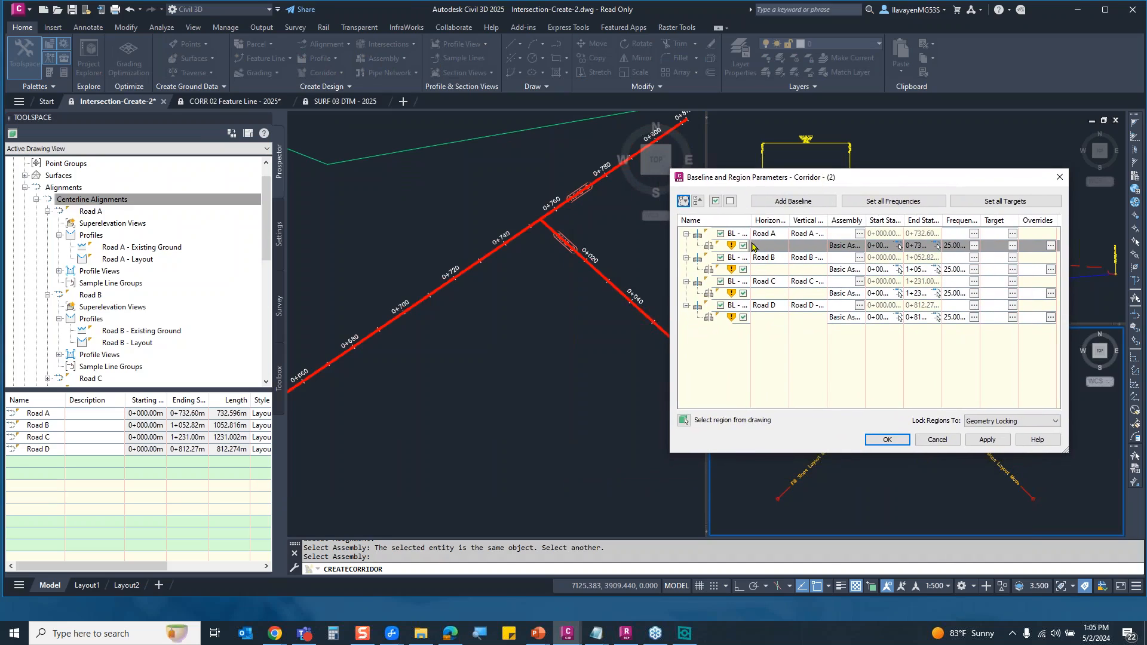
{"action": "left_click", "coordinate": [738, 258]}
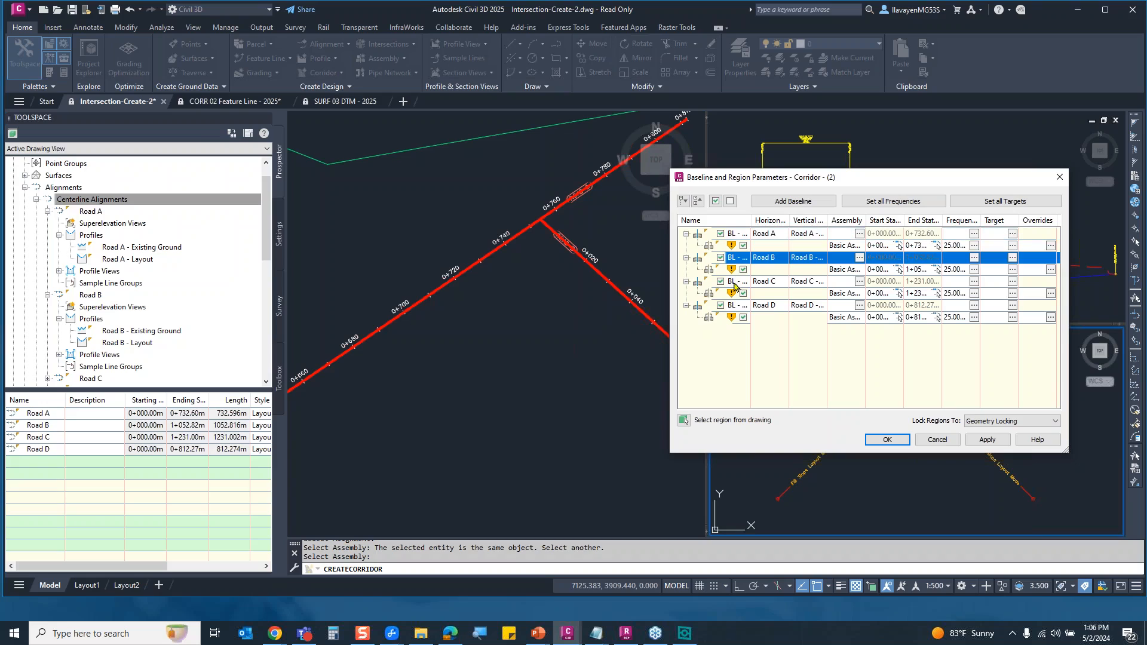
{"action": "left_click", "coordinate": [734, 283]}
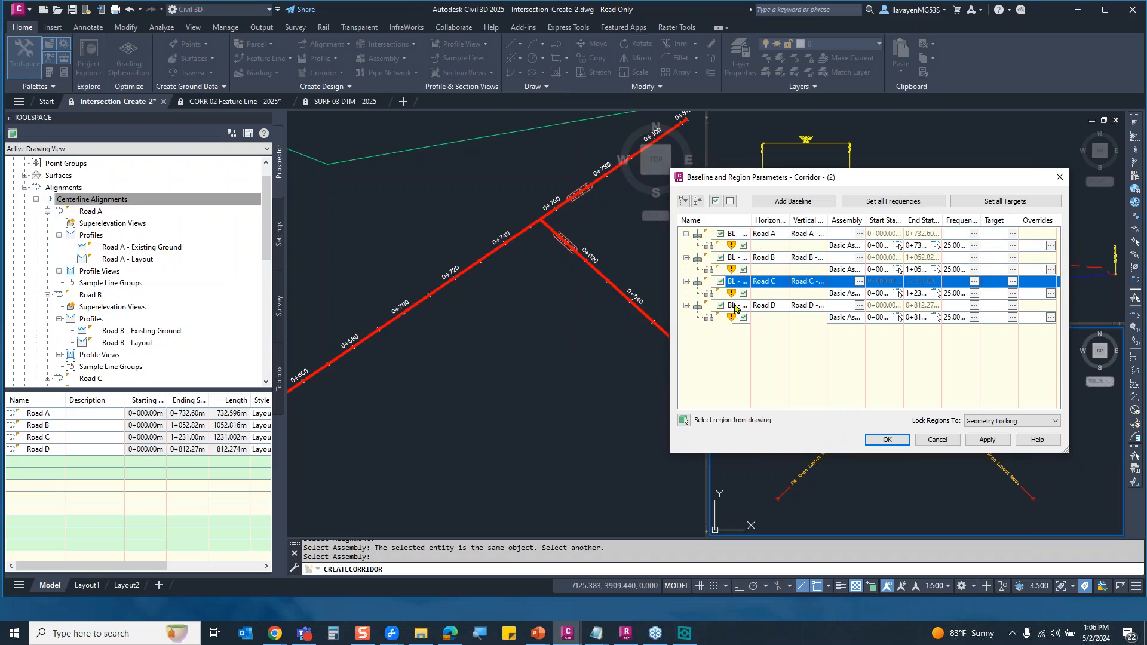
{"action": "left_click", "coordinate": [886, 441]}
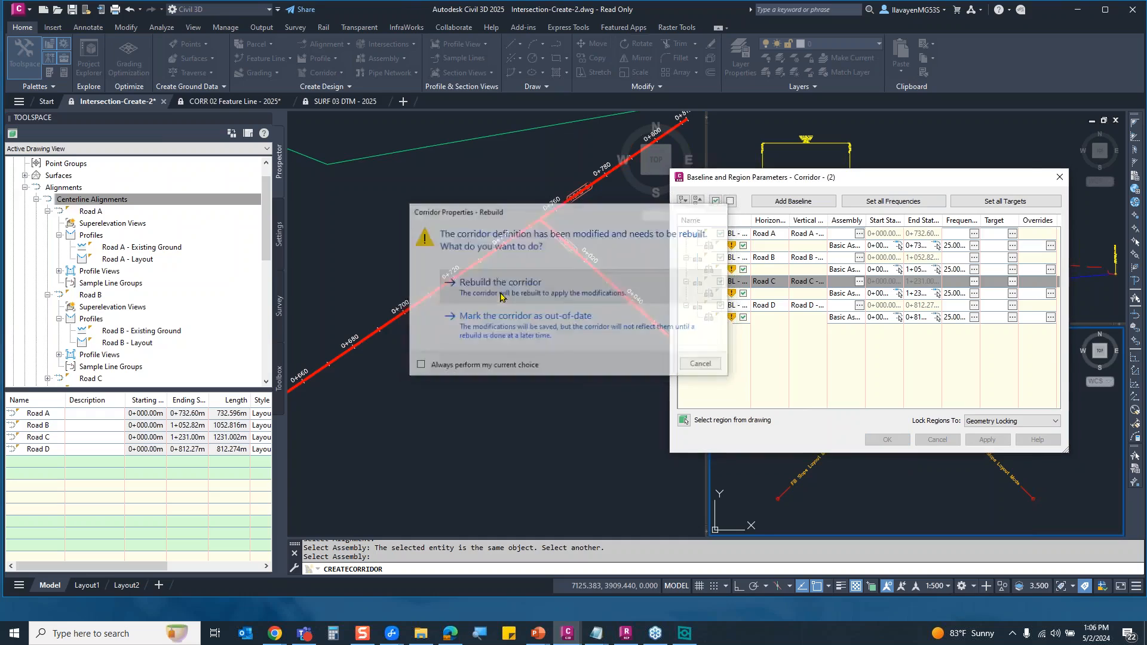
{"action": "left_click", "coordinate": [500, 297]}
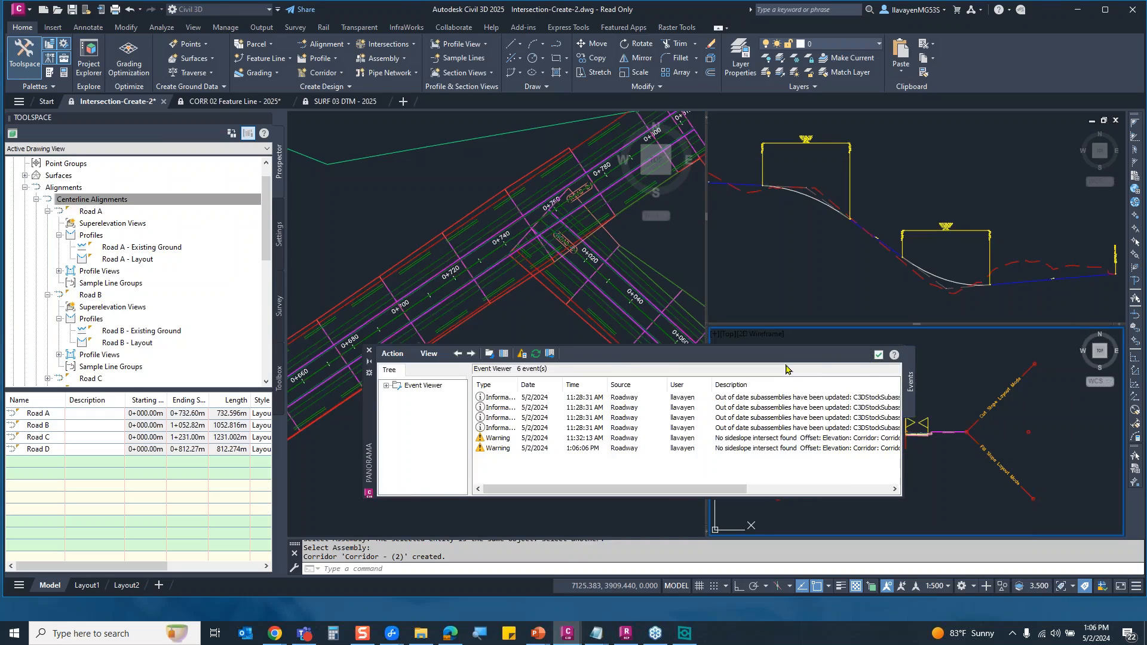
{"action": "left_click", "coordinate": [877, 355]}
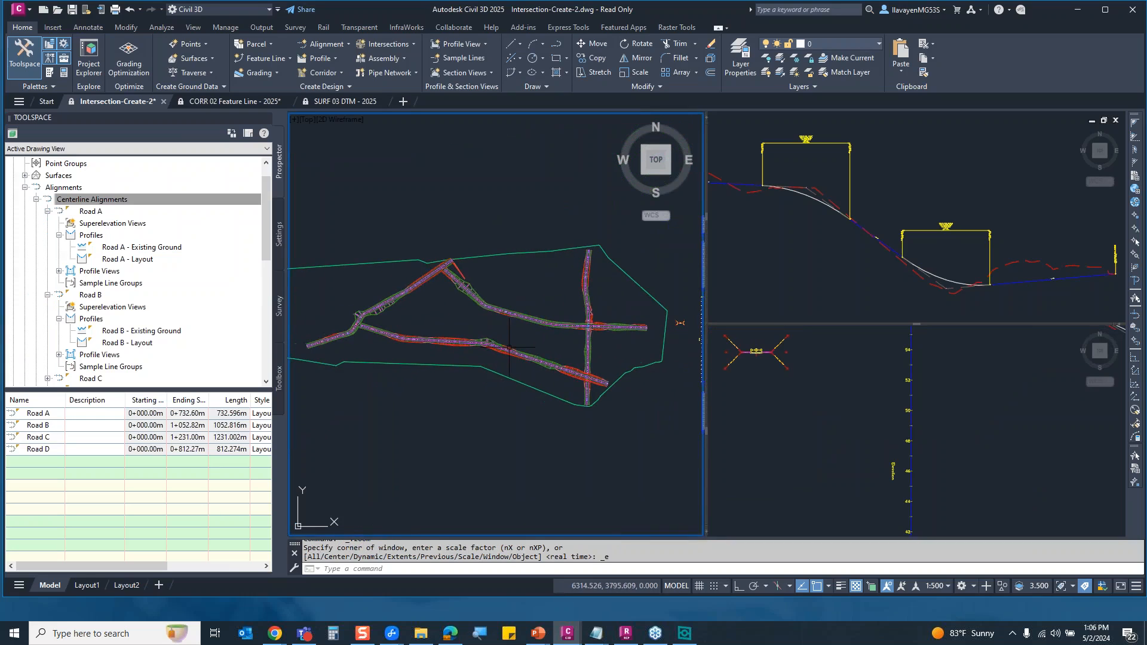
- Examine the new corridor's baselines and regions in its properties, enlarging the parameter list, and close it without changes
{"action": "left_click", "coordinate": [498, 351]}
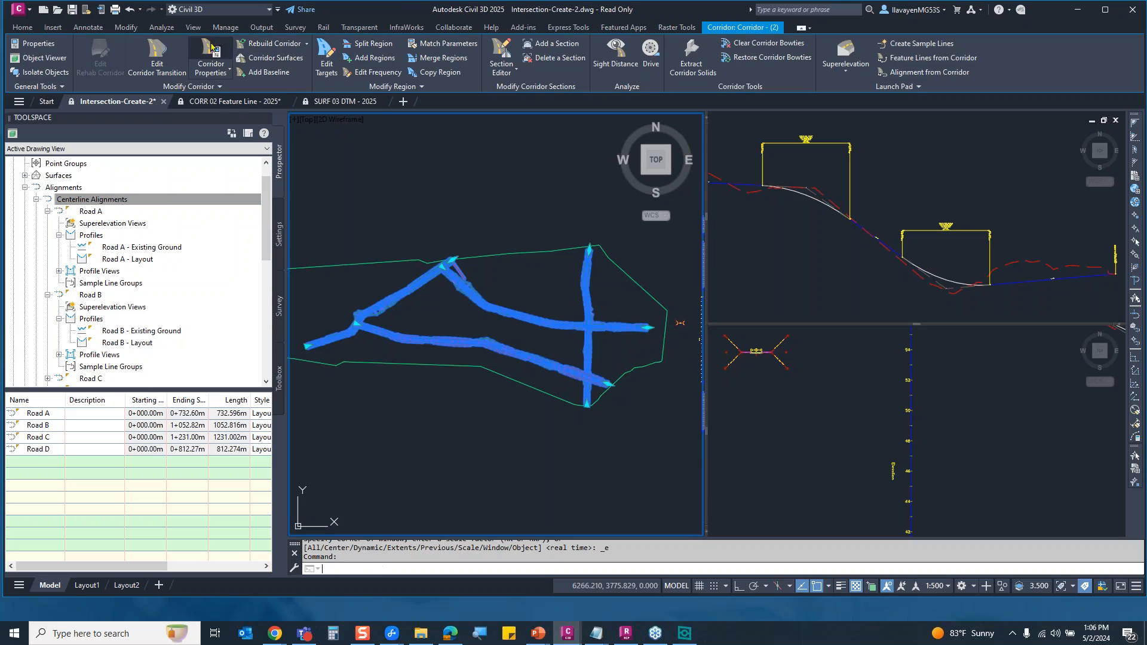
{"action": "left_click", "coordinate": [735, 196]}
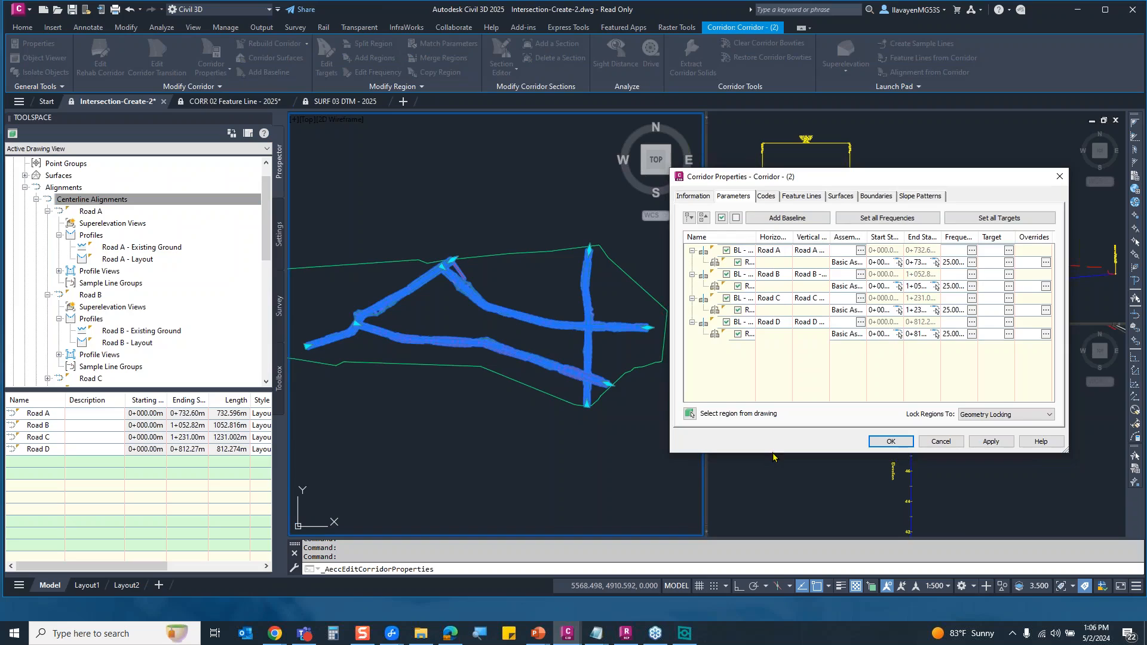
{"action": "left_click_drag", "start_coordinate": [773, 453], "coordinate": [774, 523]}
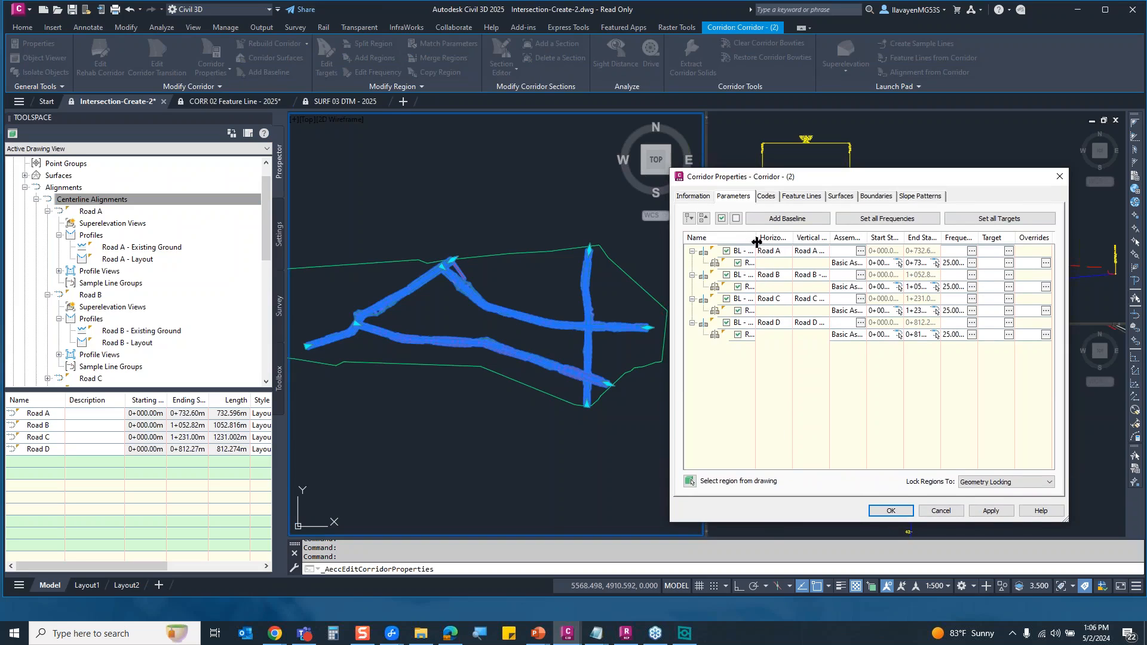
{"action": "left_click_drag", "start_coordinate": [793, 245], "coordinate": [799, 244]}
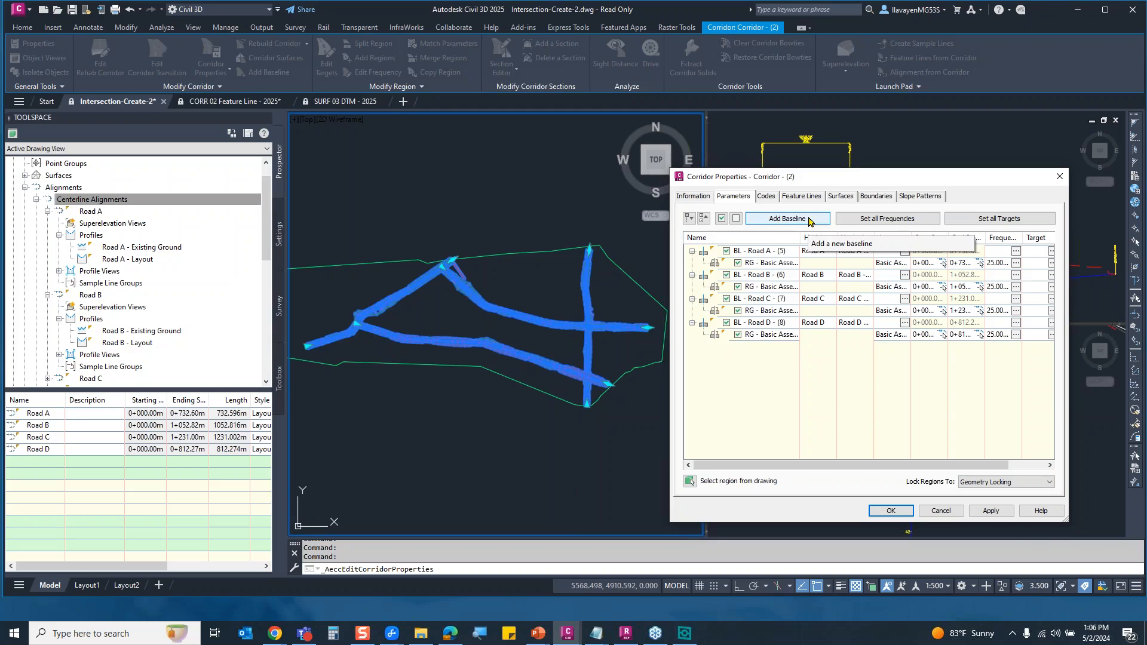
{"action": "key", "text": "Escape"}
{"action": "key", "text": "Escape"}
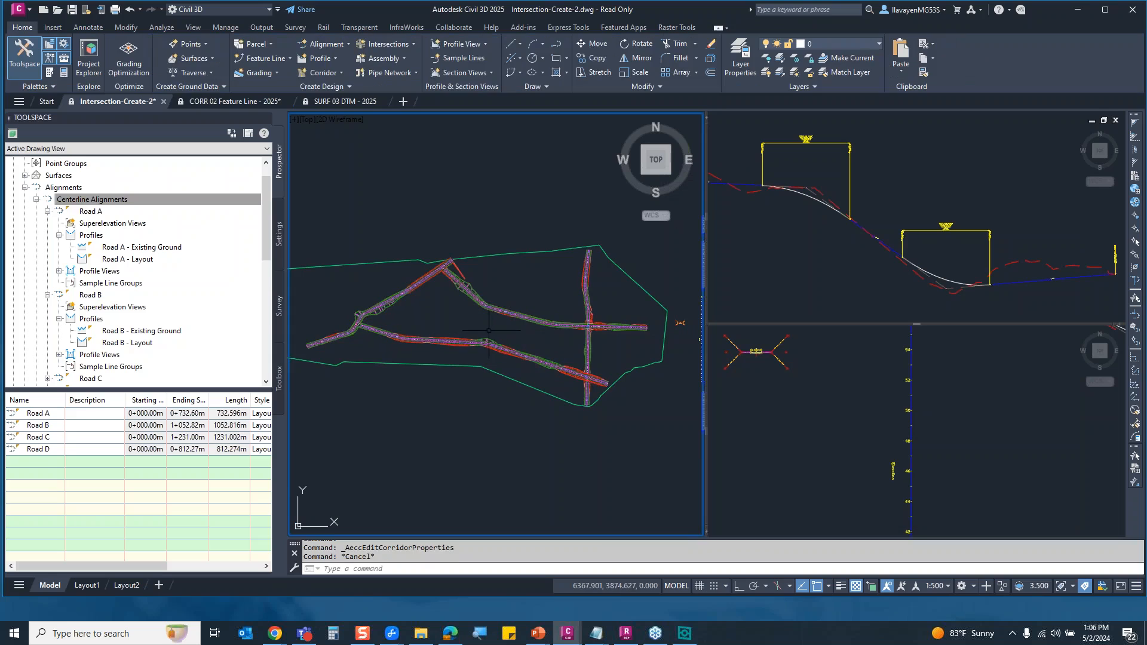
- Switch to the CORR 02 Feature Line - 2025 drawing, list its feature lines and select cg1 through lane 3
{"action": "left_click", "coordinate": [230, 102]}
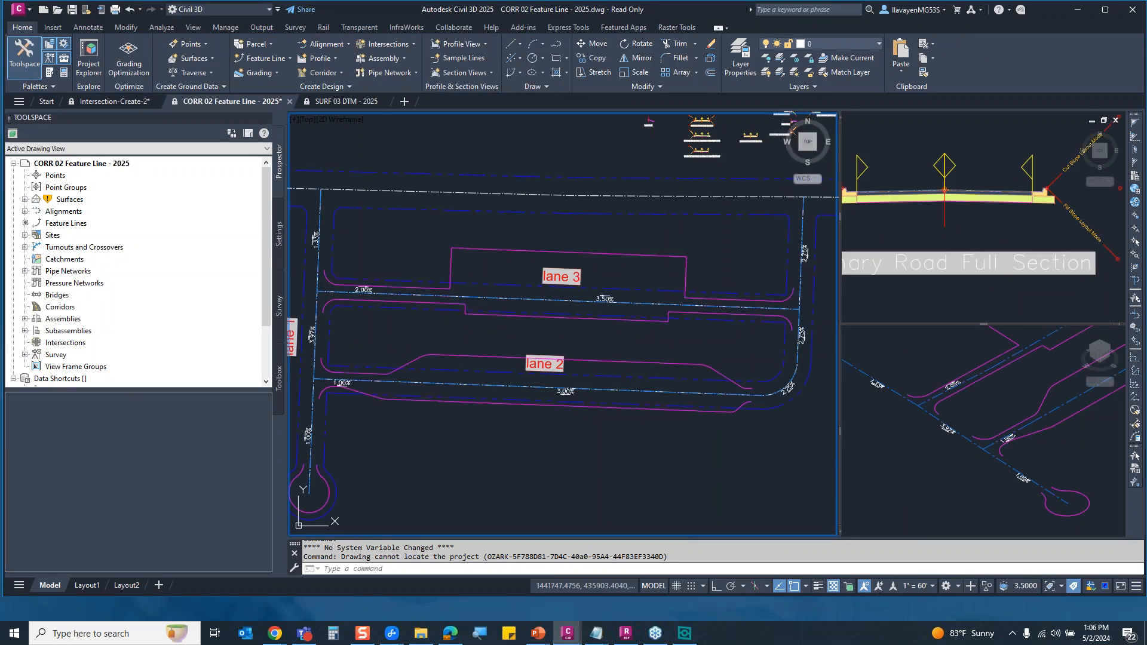
{"action": "middle_click_drag", "start_coordinate": [414, 330], "coordinate": [452, 322]}
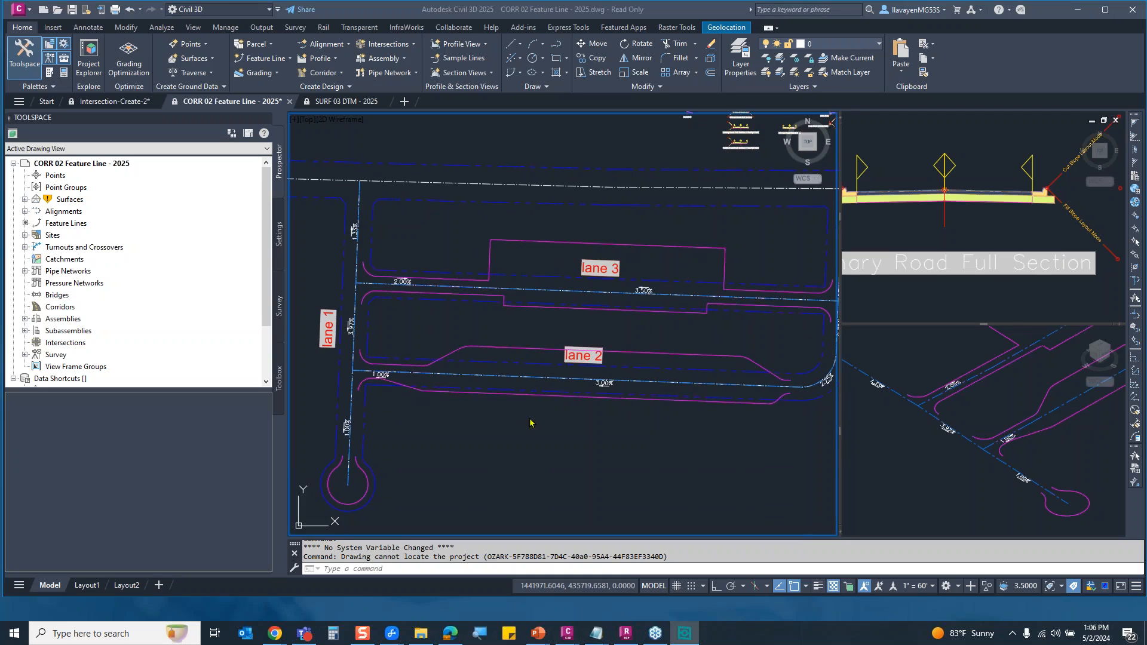
{"action": "left_click", "coordinate": [81, 223]}
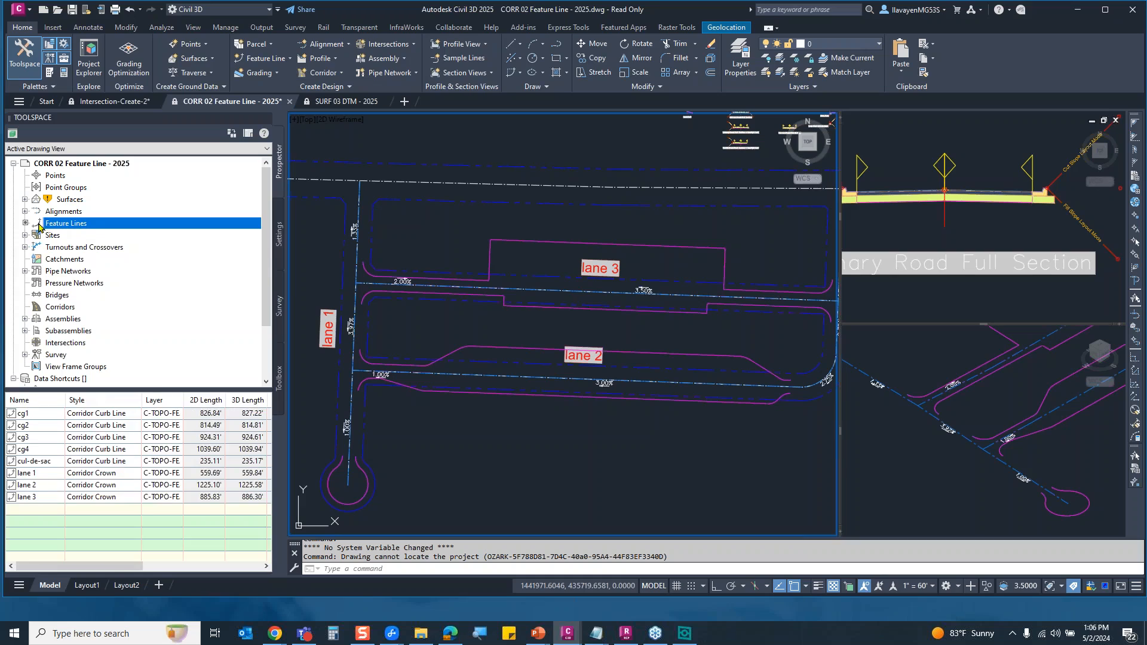
{"action": "left_click", "coordinate": [39, 413]}
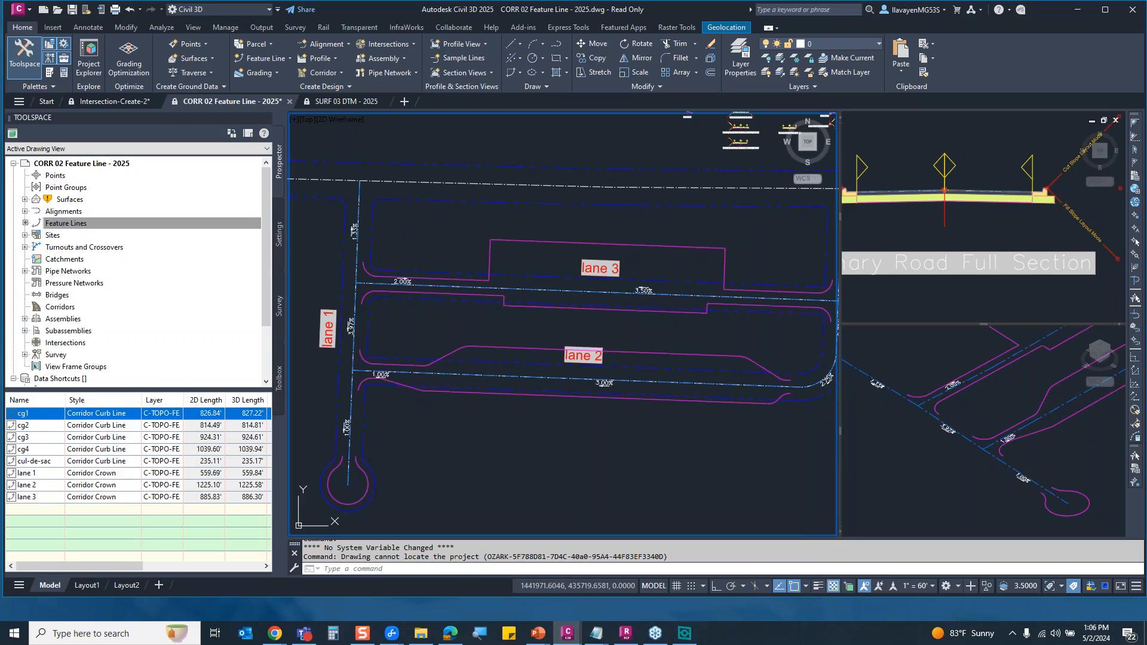
{"action": "left_click", "coordinate": [45, 501], "text": "shift"}
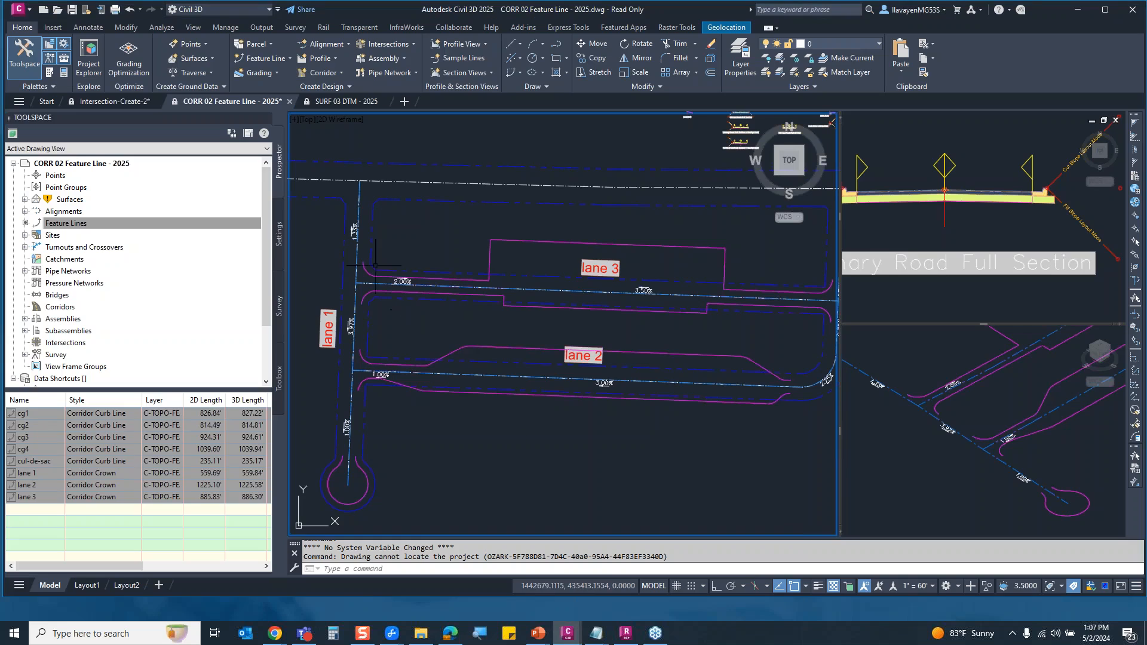
- Start a new corridor and check which feature lines are available as baselines
{"action": "left_click", "coordinate": [338, 87]}
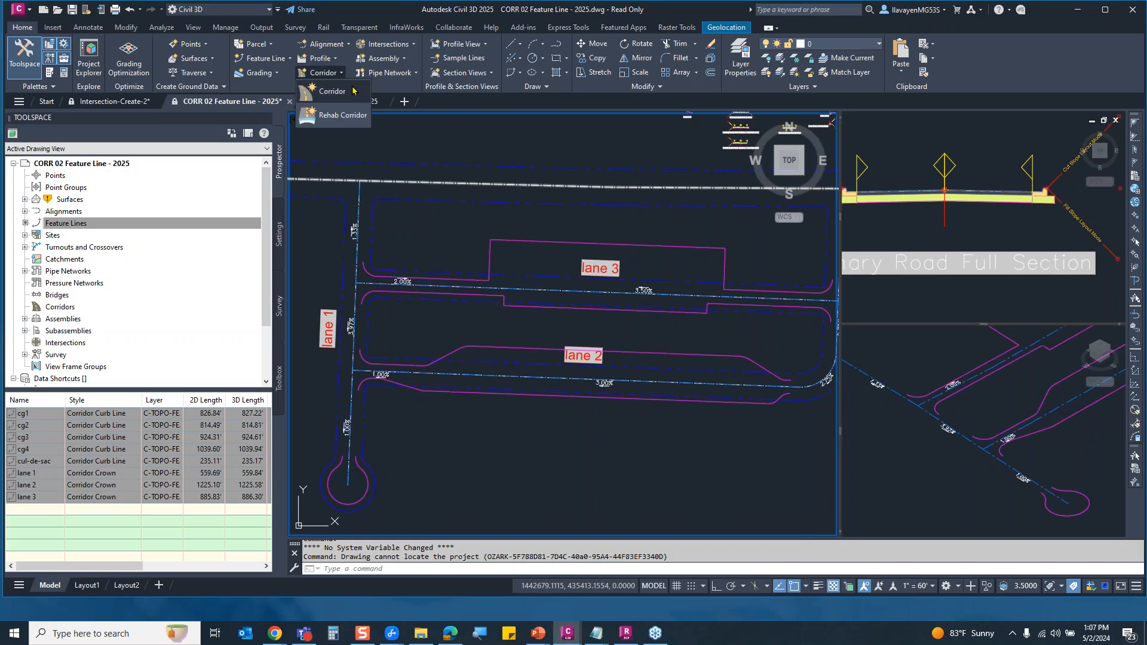
{"action": "left_click", "coordinate": [334, 113]}
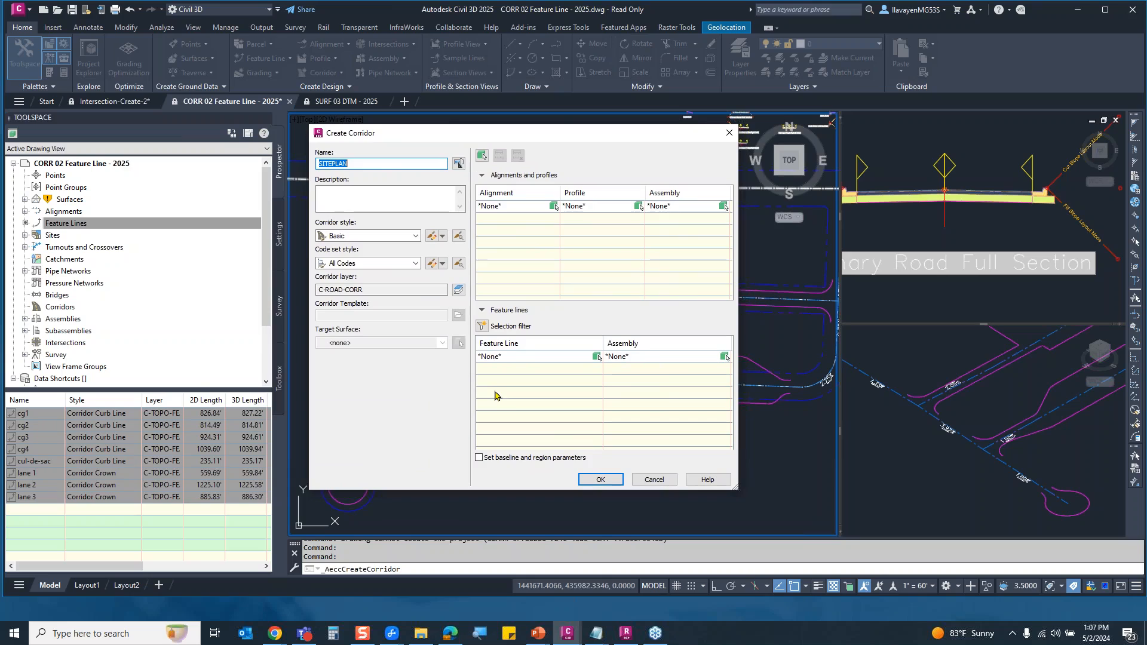
{"action": "left_click", "coordinate": [534, 356]}
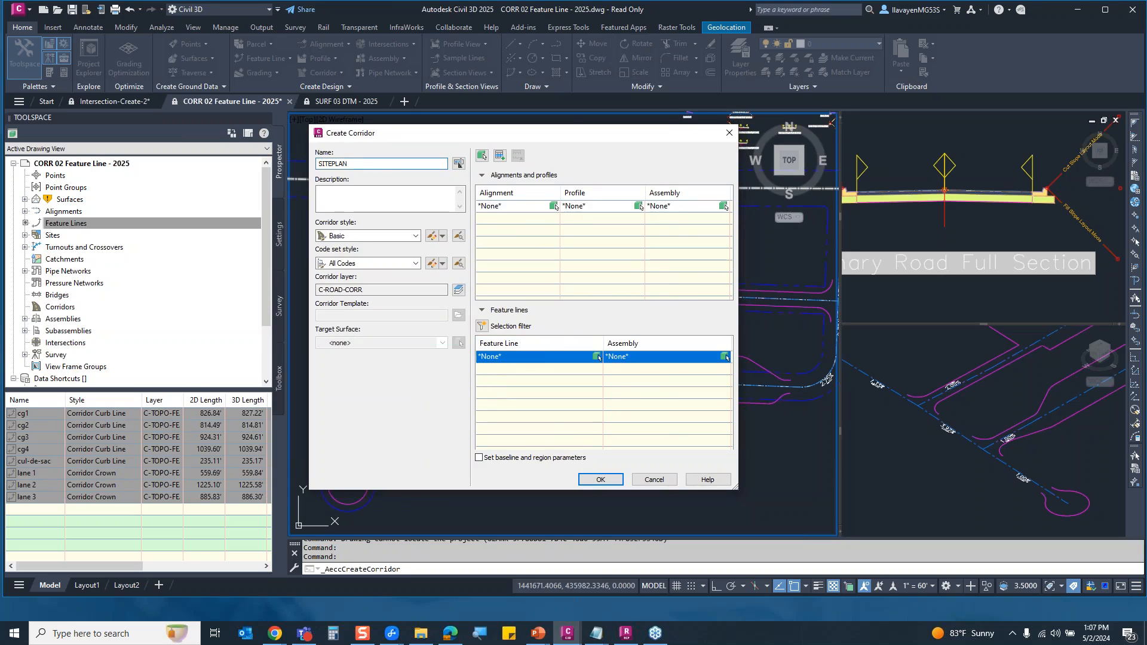
{"action": "left_click", "coordinate": [566, 356]}
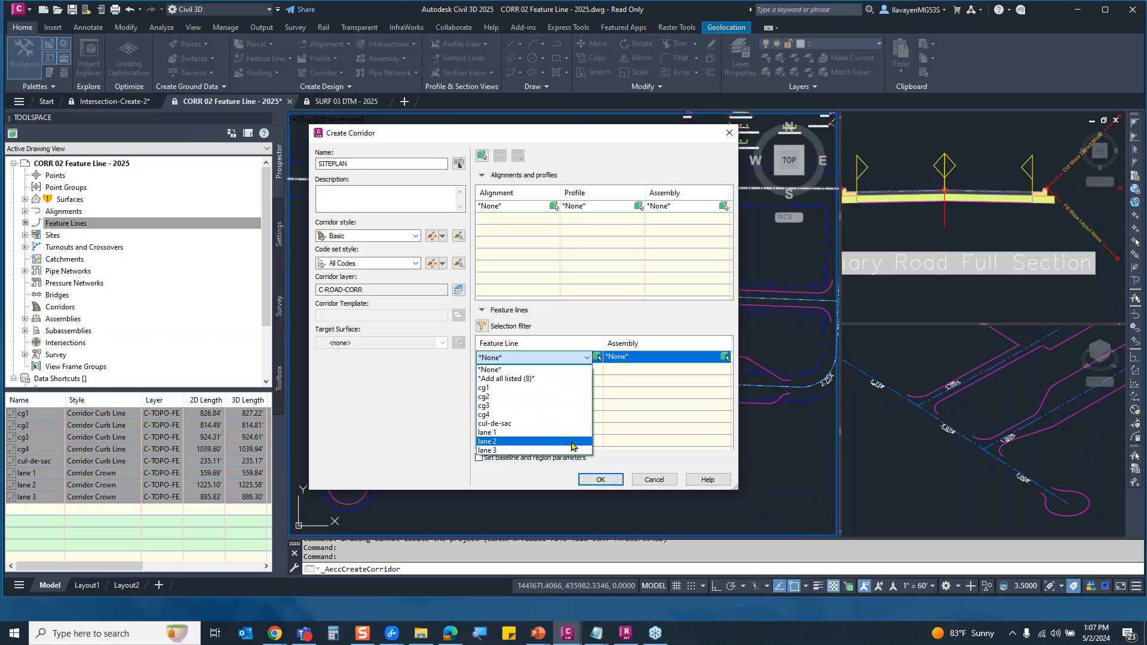
{"action": "left_click", "coordinate": [576, 332]}
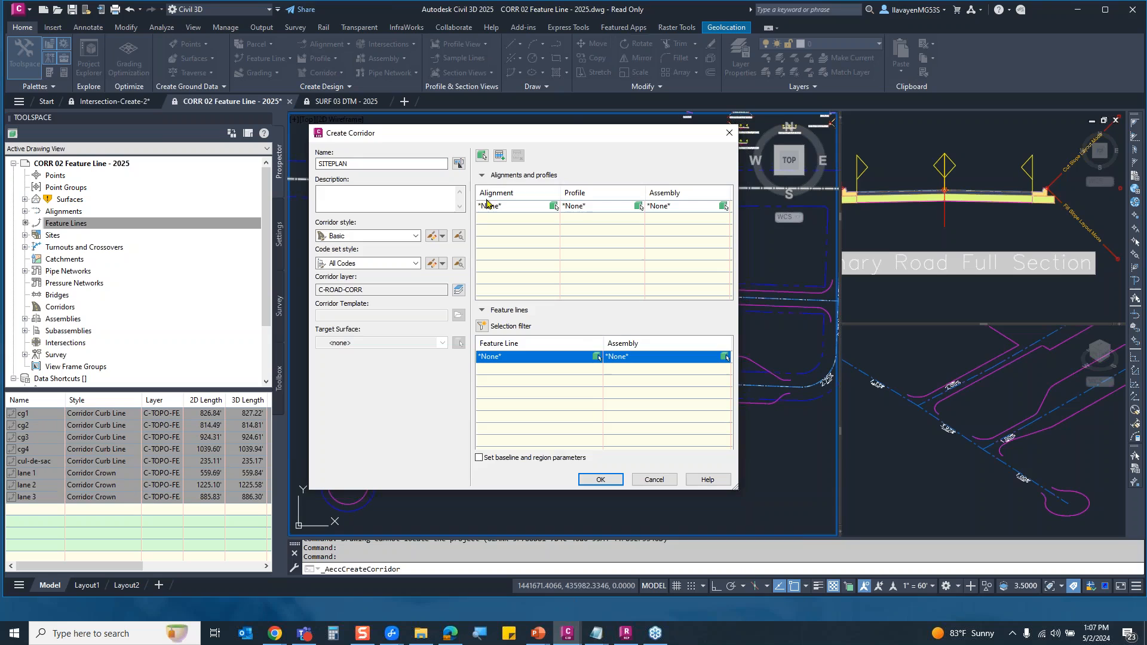
- Pick the cg4 and lane 3 feature lines in the drawing as corridor baselines, skipping the assembly selection
{"action": "left_click", "coordinate": [482, 157]}
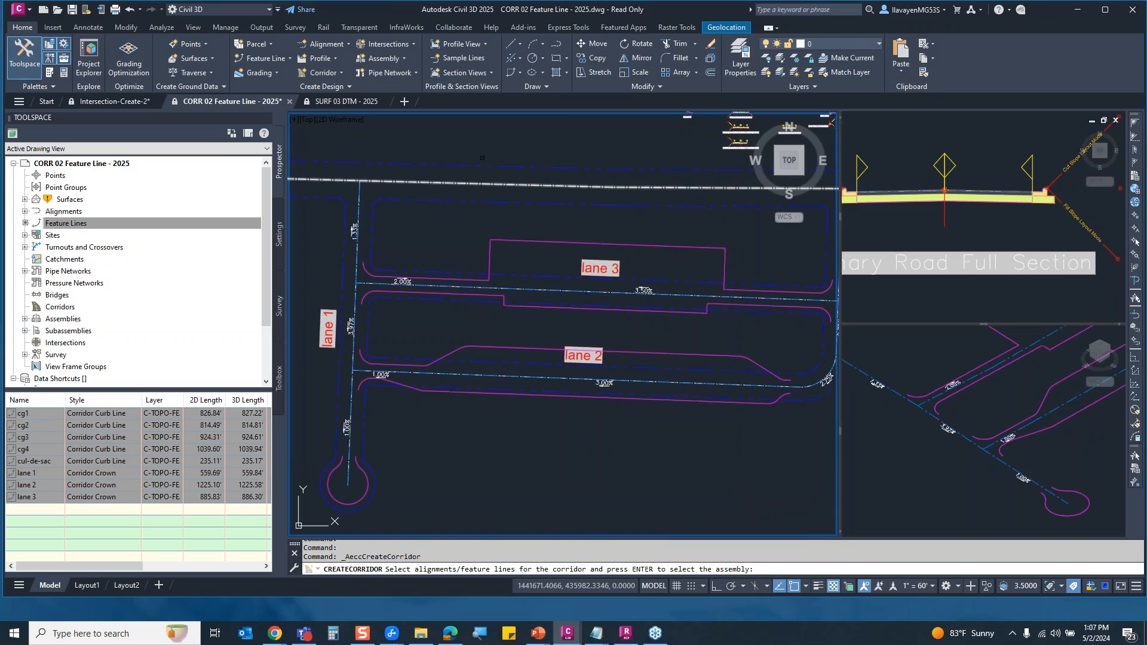
{"action": "left_click", "coordinate": [481, 275]}
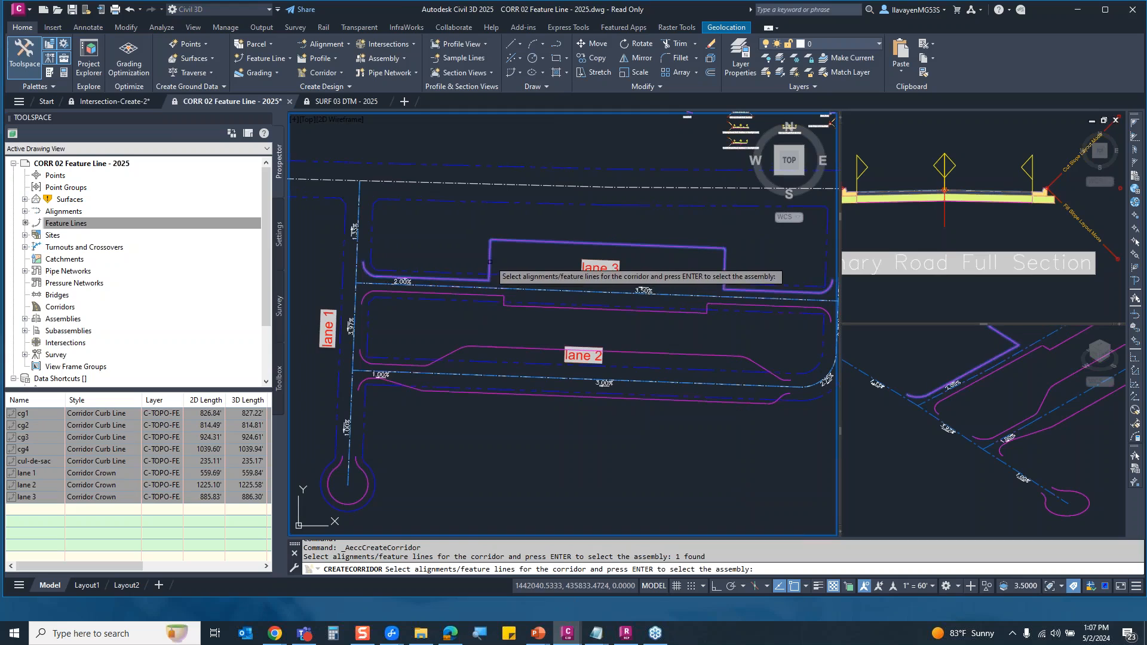
{"action": "left_click", "coordinate": [495, 289]}
{"action": "key", "text": "Return"}
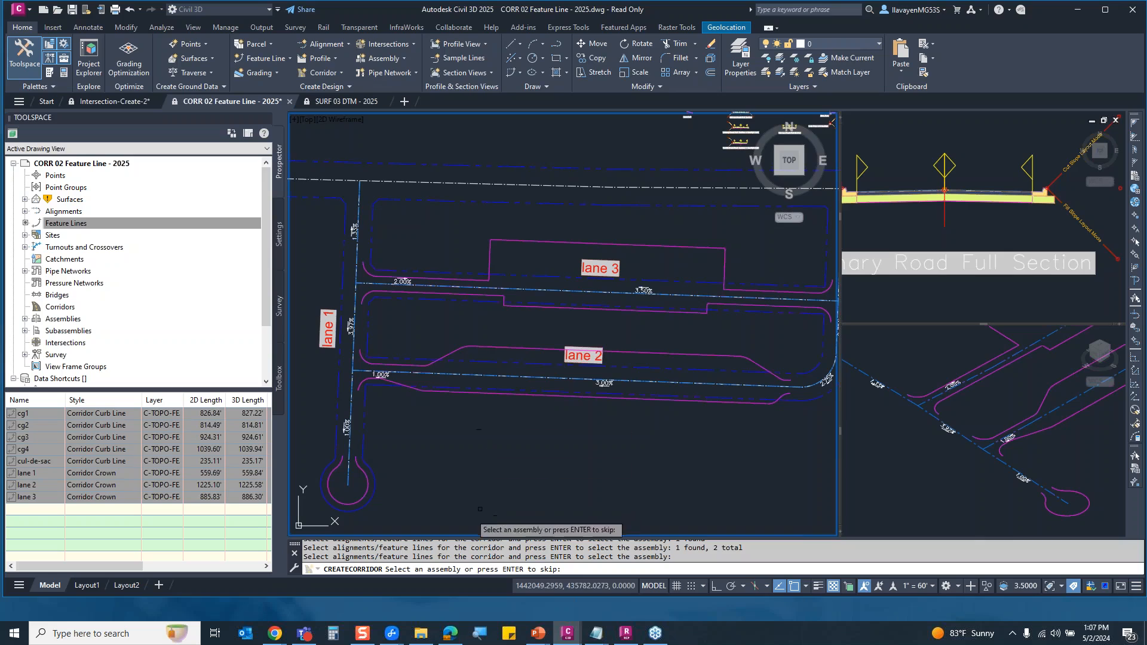
{"action": "key", "text": "Return"}
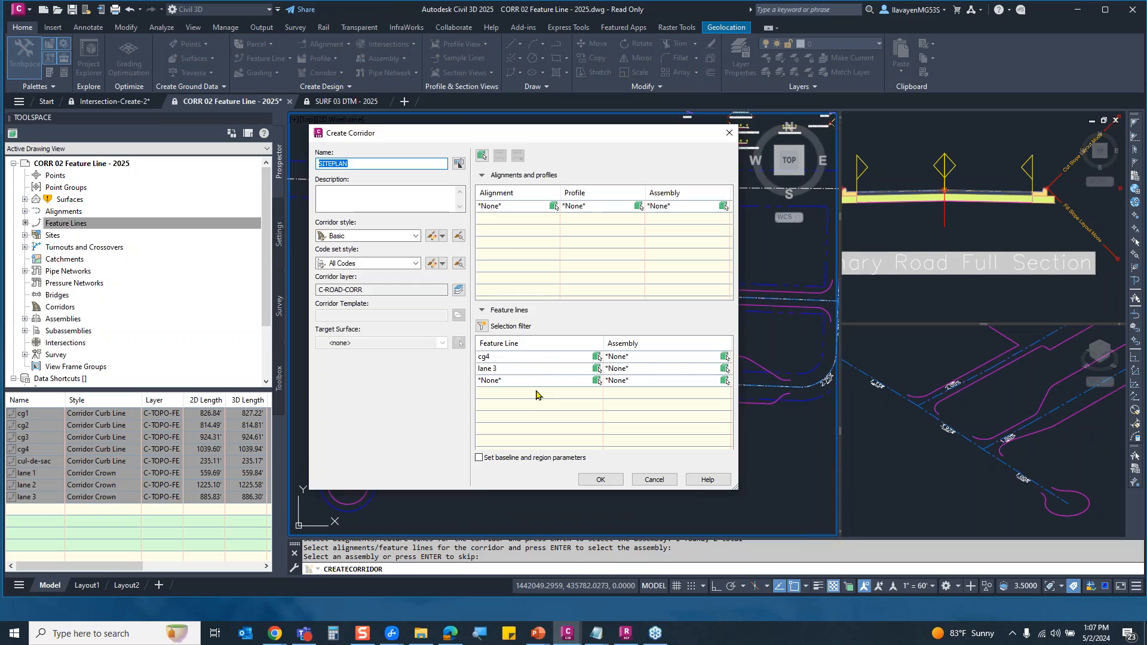
- Check the remaining feature line choices, and delete the cg4 and lane 3 rows from the corridor's feature lines
{"action": "left_click", "coordinate": [552, 381]}
{"action": "left_click", "coordinate": [553, 381]}
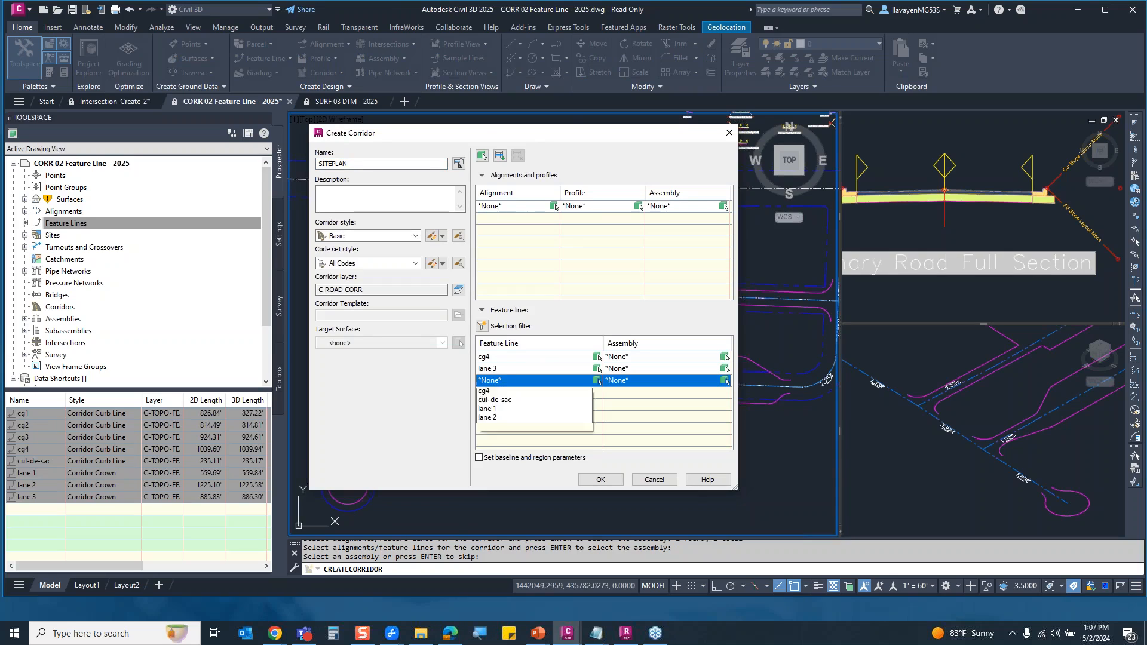
{"action": "left_click", "coordinate": [620, 402]}
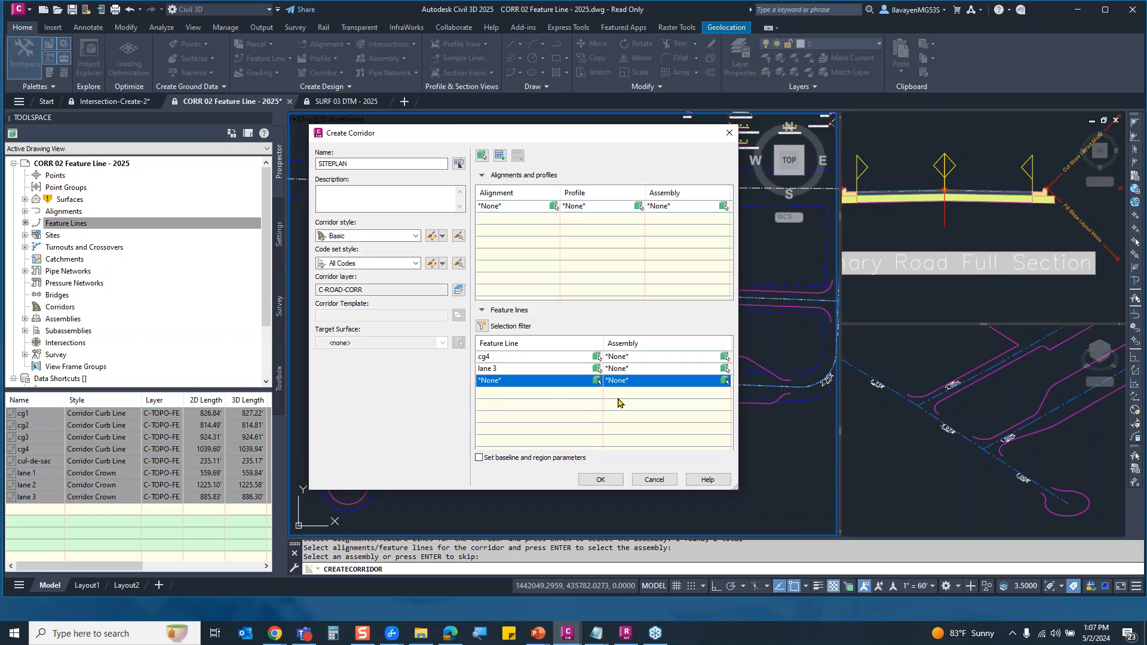
{"action": "left_click", "coordinate": [523, 356]}
{"action": "left_click", "coordinate": [525, 381], "text": "shift"}
{"action": "right_click", "coordinate": [525, 372]}
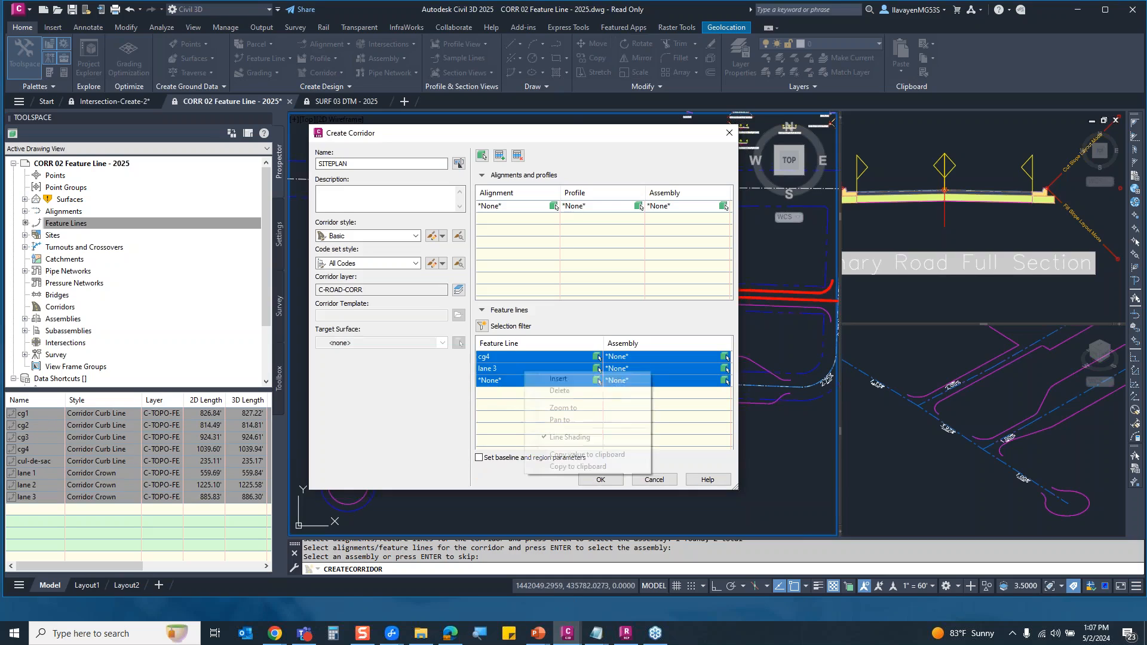
{"action": "left_click", "coordinate": [566, 392]}
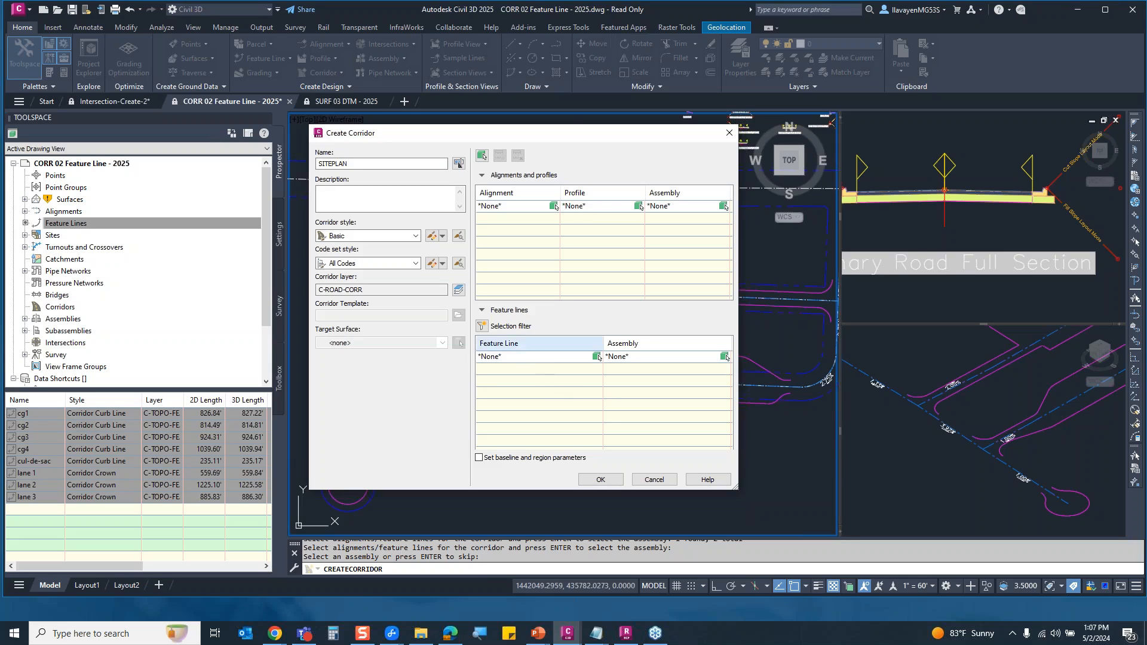
- Filter the corridor's selectable feature lines by name to those containing "lane"
{"action": "left_click", "coordinate": [482, 326]}
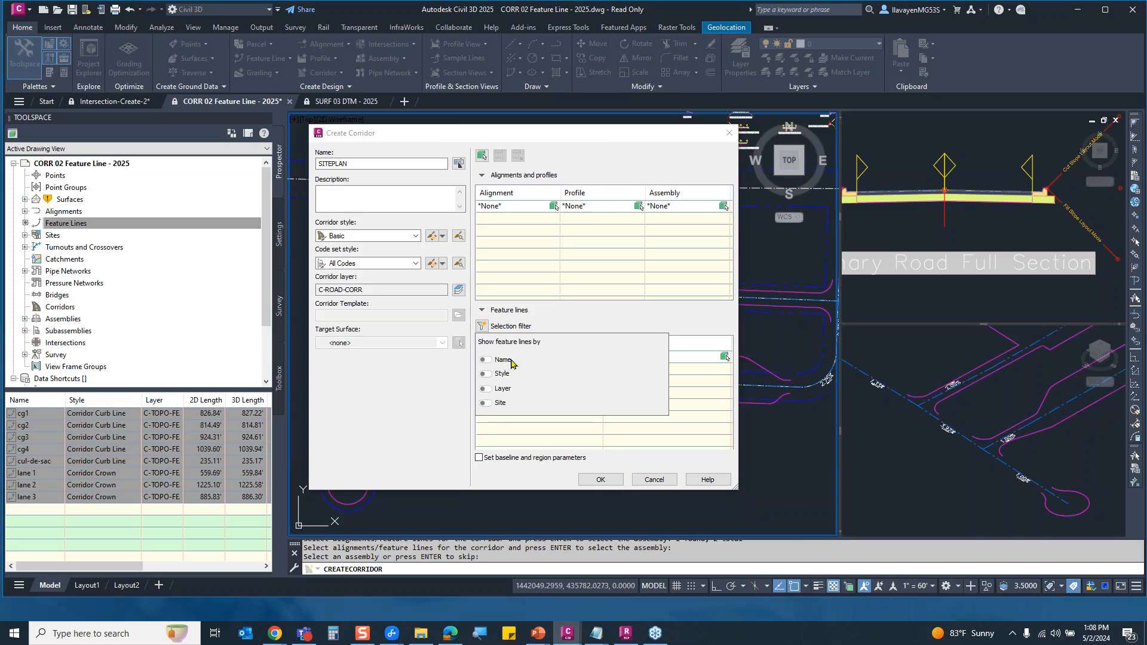
{"action": "left_click", "coordinate": [500, 362]}
{"action": "left_click", "coordinate": [547, 359]}
{"action": "type", "text": "*"}
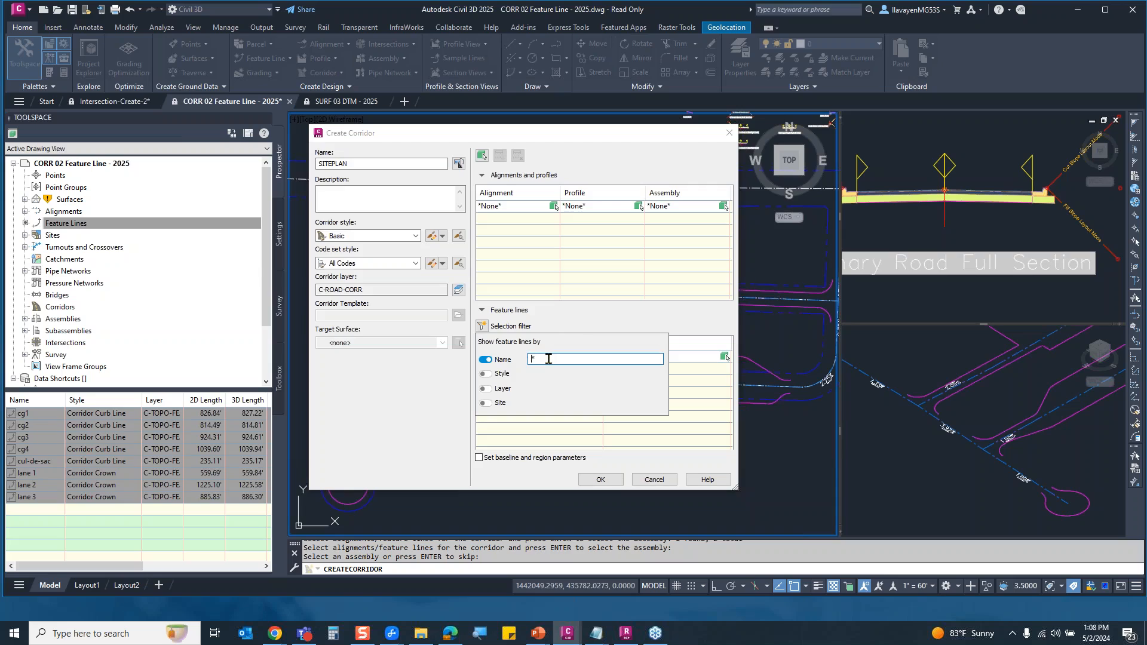
{"action": "type", "text": "lanbe"}
{"action": "key", "text": "BackSpace"}
{"action": "key", "text": "BackSpace"}
{"action": "type", "text": "e"}
{"action": "key", "text": "Return"}
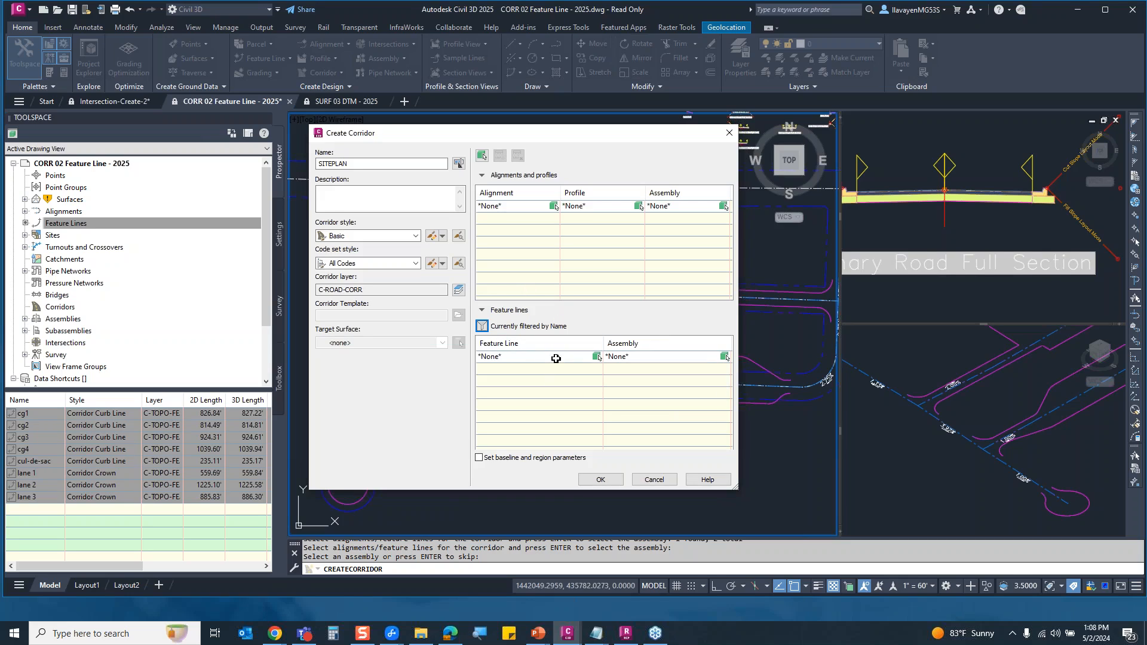
- Add all filtered feature lines, lane 1, lane 2 and lane 3, to the corridor at once
{"action": "left_click", "coordinate": [555, 358]}
{"action": "left_click", "coordinate": [555, 357]}
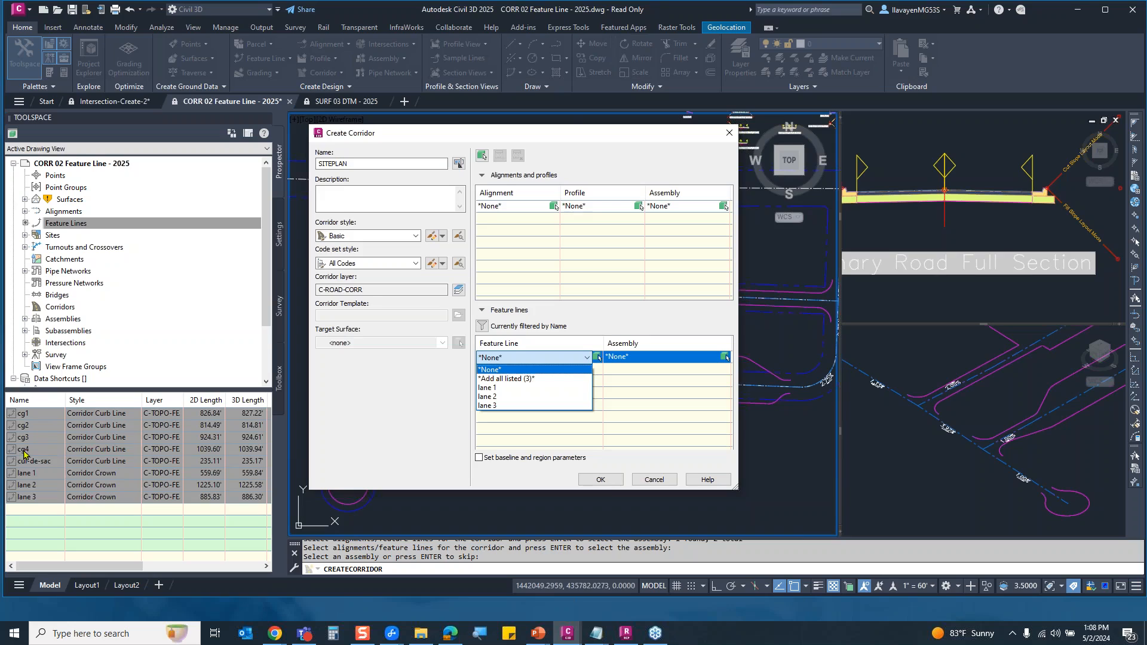
{"action": "left_click", "coordinate": [518, 379]}
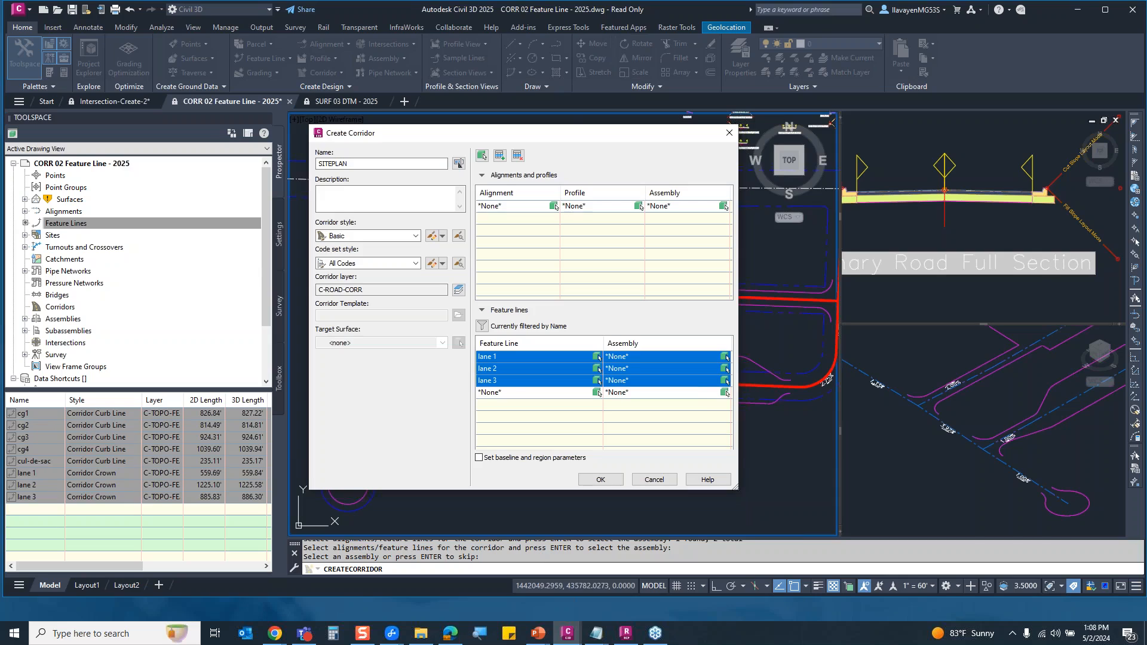
- Assign the Primary Road Full Section assembly to the lane 1, lane 2 and lane 3 feature lines together
{"action": "left_click", "coordinate": [708, 357]}
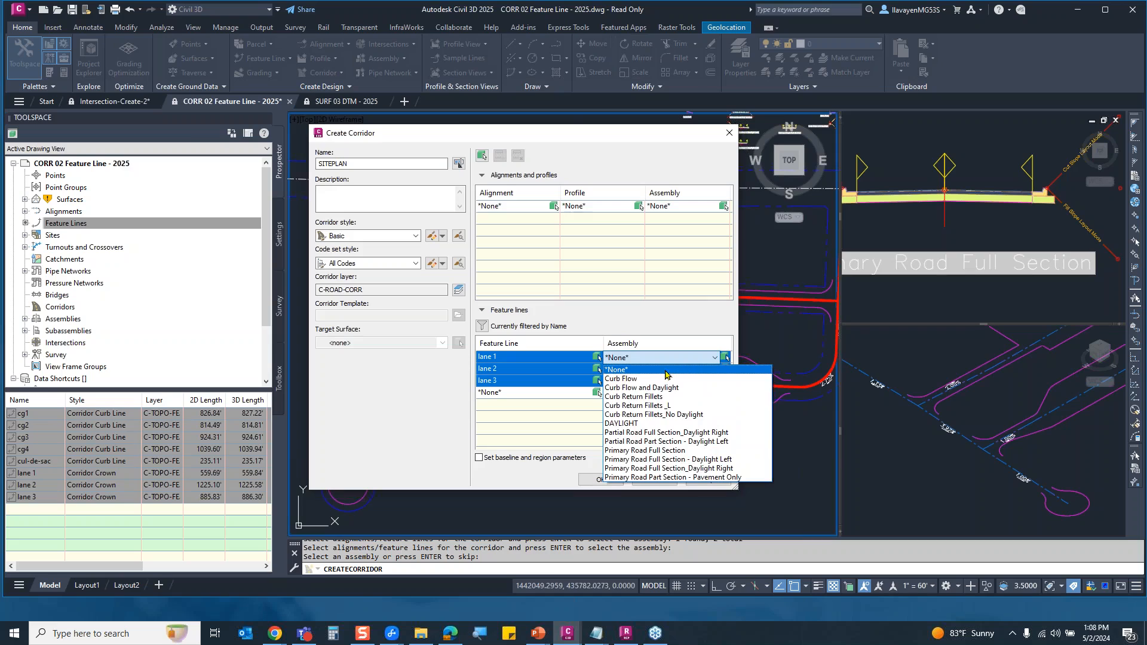
{"action": "left_click", "coordinate": [649, 452]}
{"action": "left_click", "coordinate": [649, 452]}
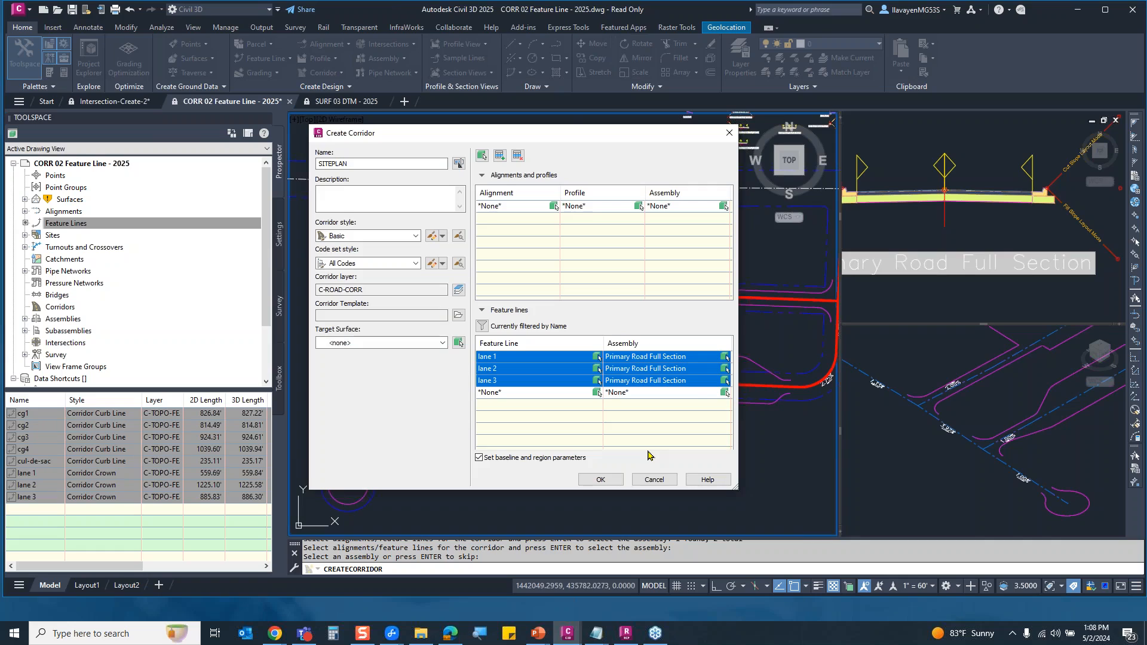
- Turn off setting baseline and region parameters, target the SitePlan Existing surface, and create the SITEPLAN corridor
{"action": "left_click", "coordinate": [513, 459]}
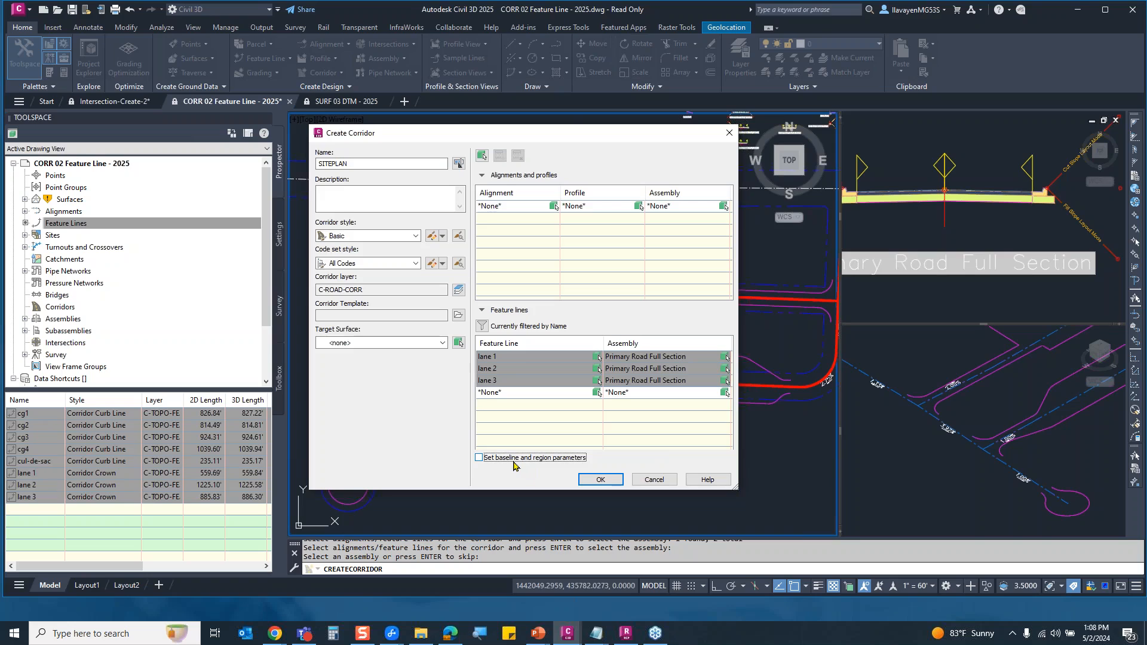
{"action": "left_click", "coordinate": [418, 342]}
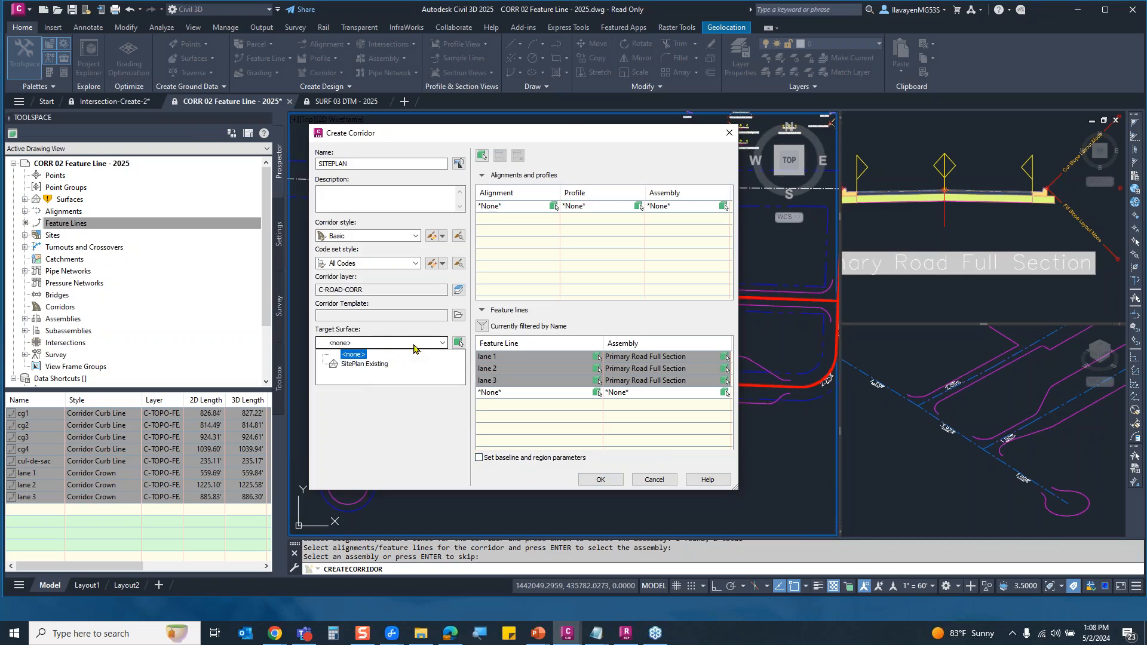
{"action": "left_click", "coordinate": [340, 366]}
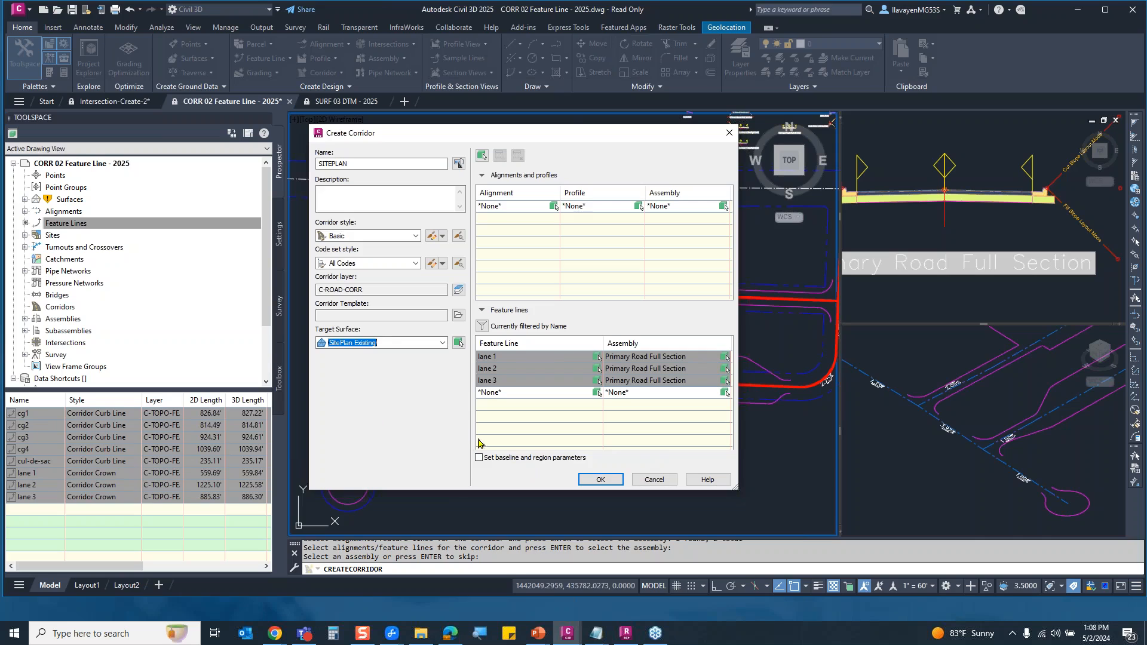
{"action": "left_click", "coordinate": [613, 480]}
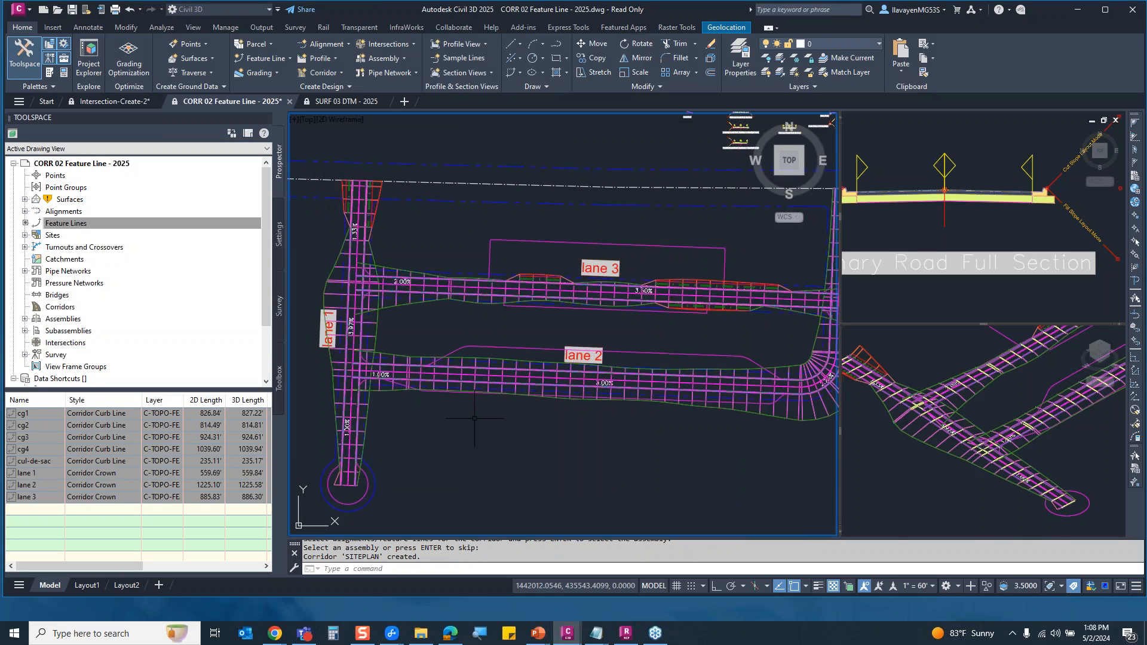
- Examine the finished SITEPLAN corridor in plan and review its list of baselines
{"action": "scroll", "coordinate": [582, 351], "scroll_direction": "down", "scroll_amount": 2}
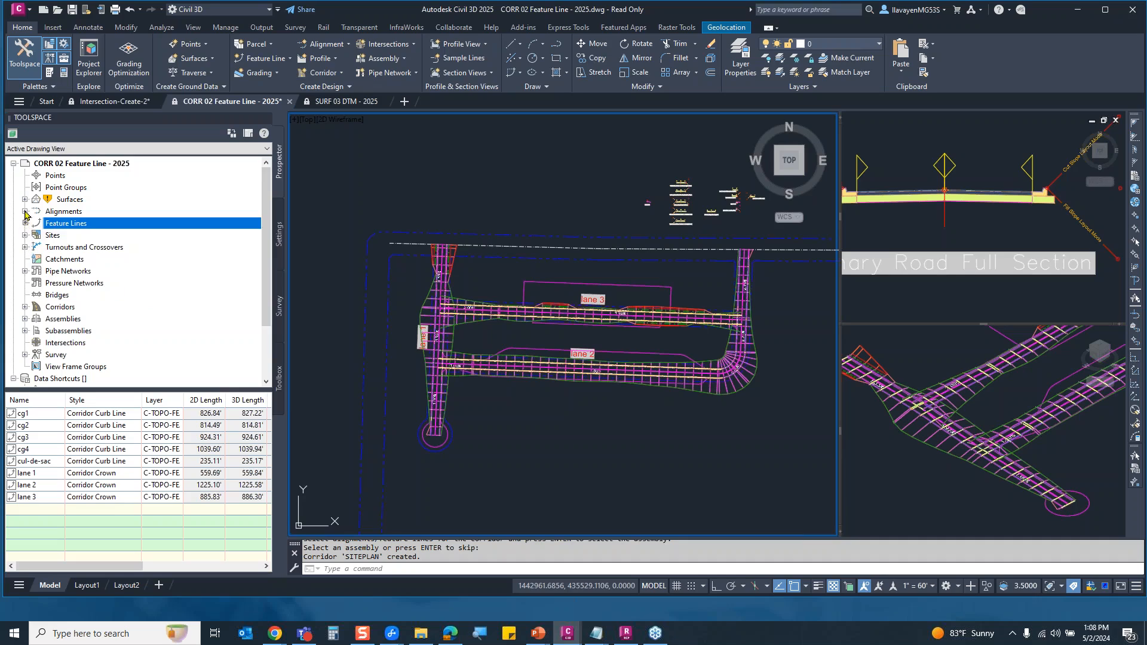
{"action": "left_click", "coordinate": [26, 307]}
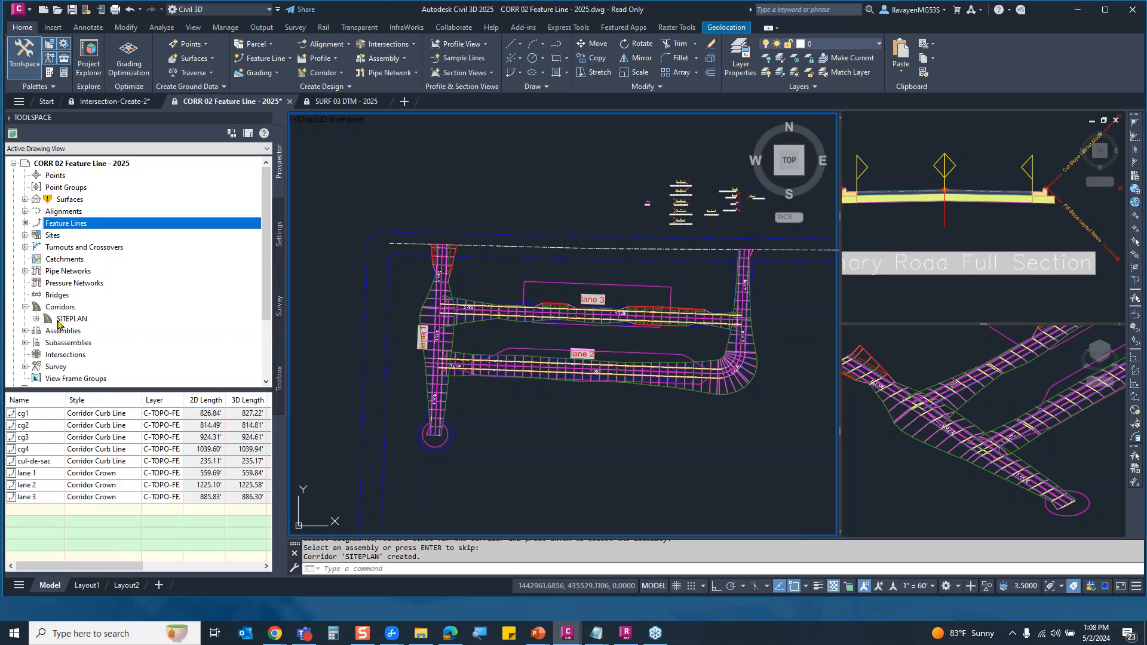
{"action": "left_click", "coordinate": [62, 319]}
{"action": "left_click_drag", "start_coordinate": [65, 400], "coordinate": [110, 404]}
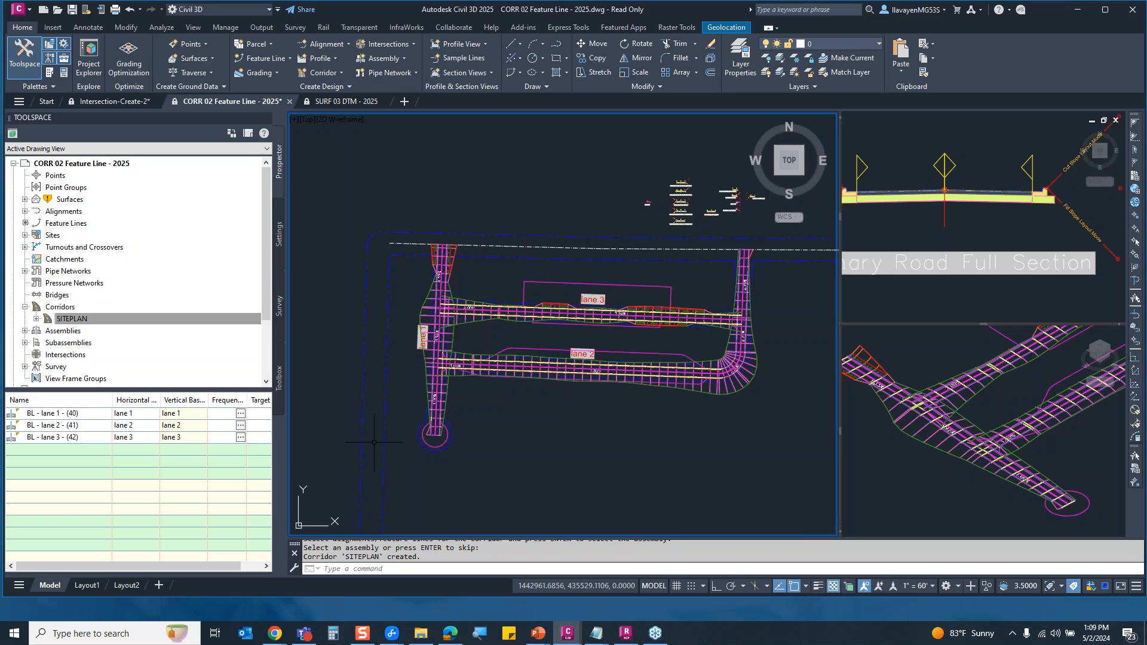
{"action": "key", "text": "alt+Tab"}
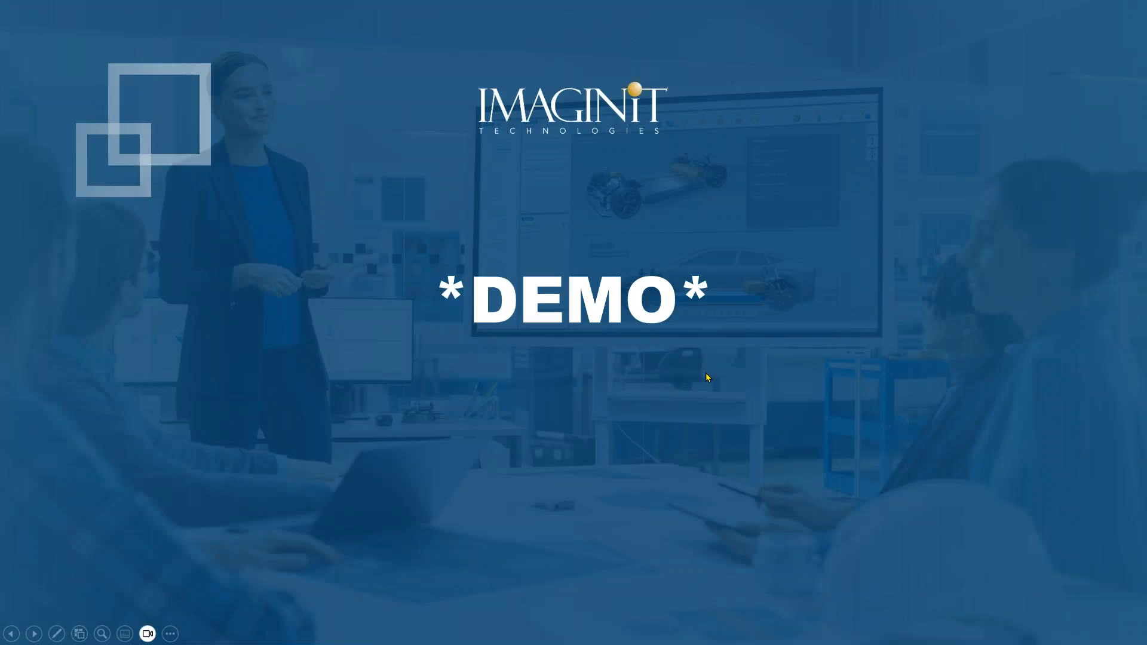
{"action": "left_click", "coordinate": [706, 377]}
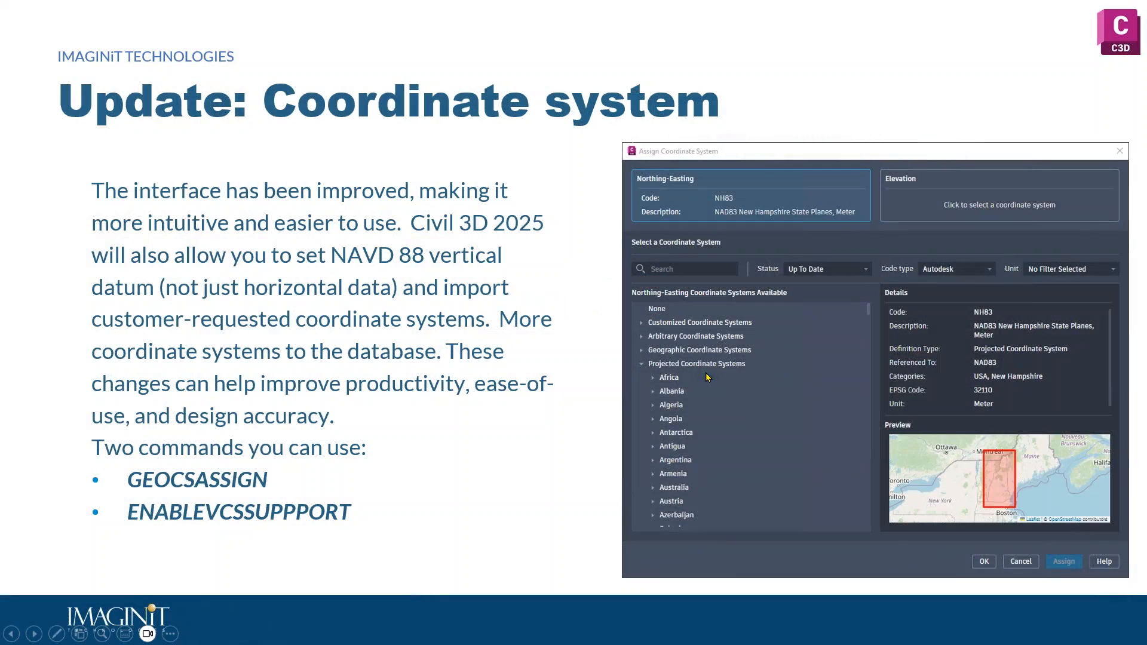
{"action": "key", "text": "Right"}
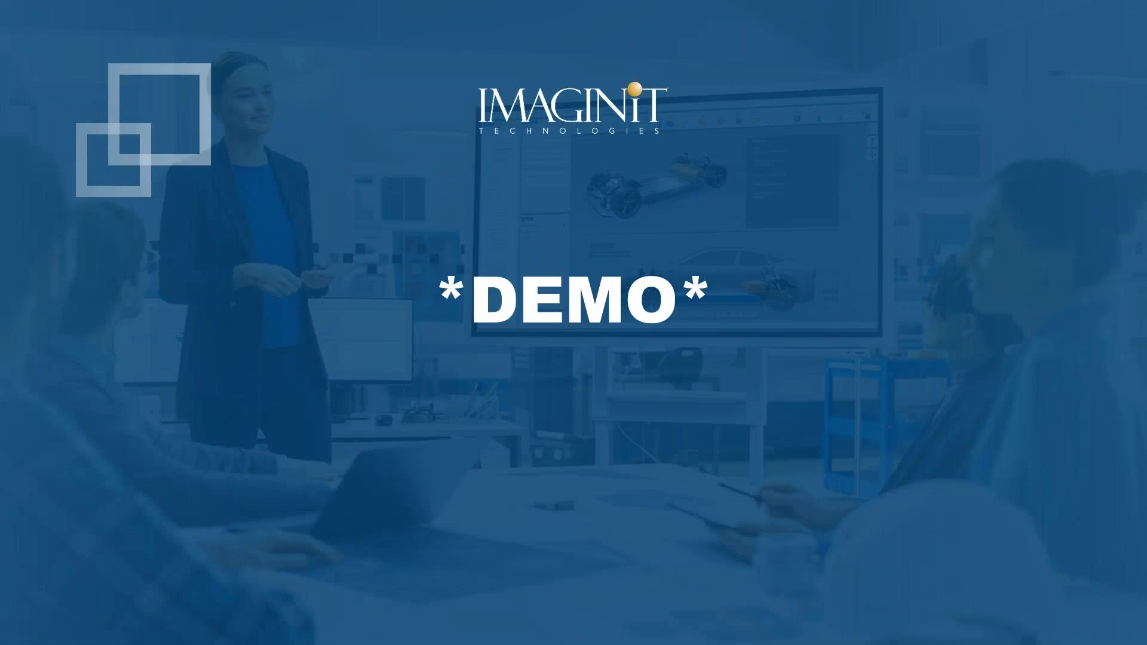
{"action": "key", "text": "Left"}
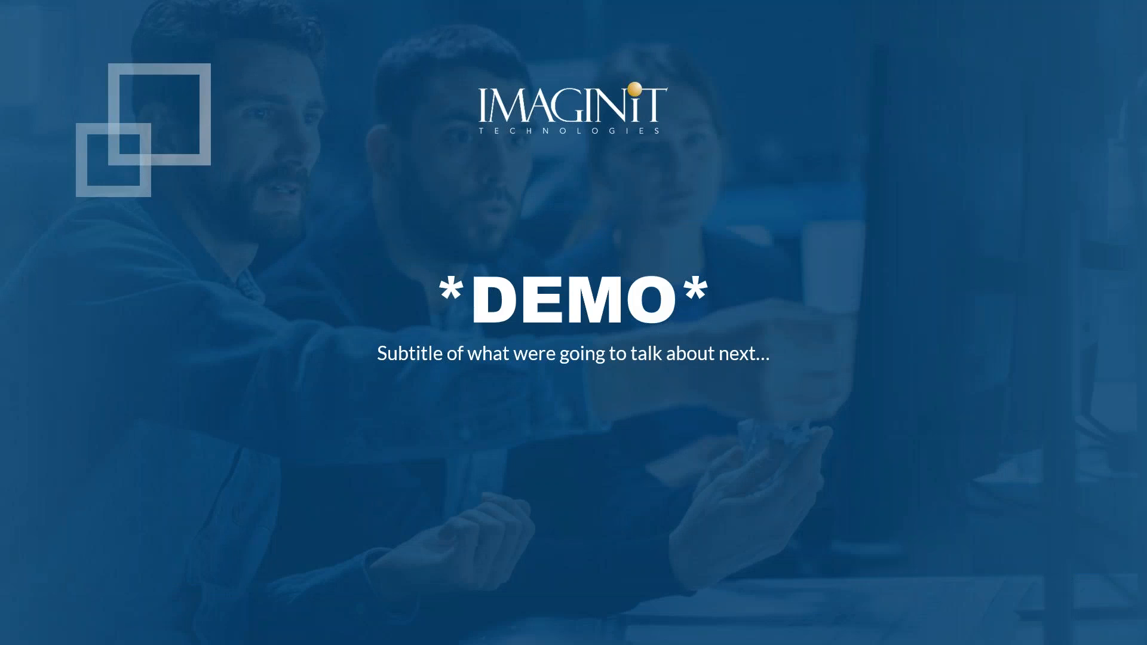
- Switch back to Civil 3D and bring up the SURF 03 DTM - 2025 drawing
{"action": "key", "text": "alt+Tab"}
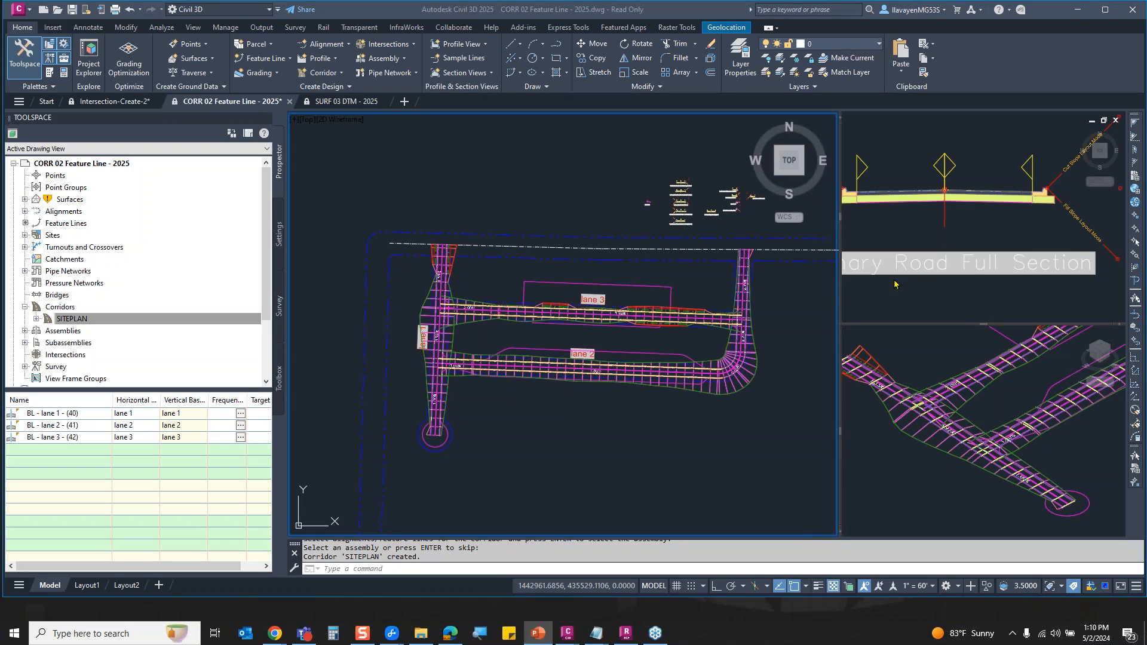
{"action": "left_click", "coordinate": [359, 137]}
{"action": "left_click", "coordinate": [345, 101]}
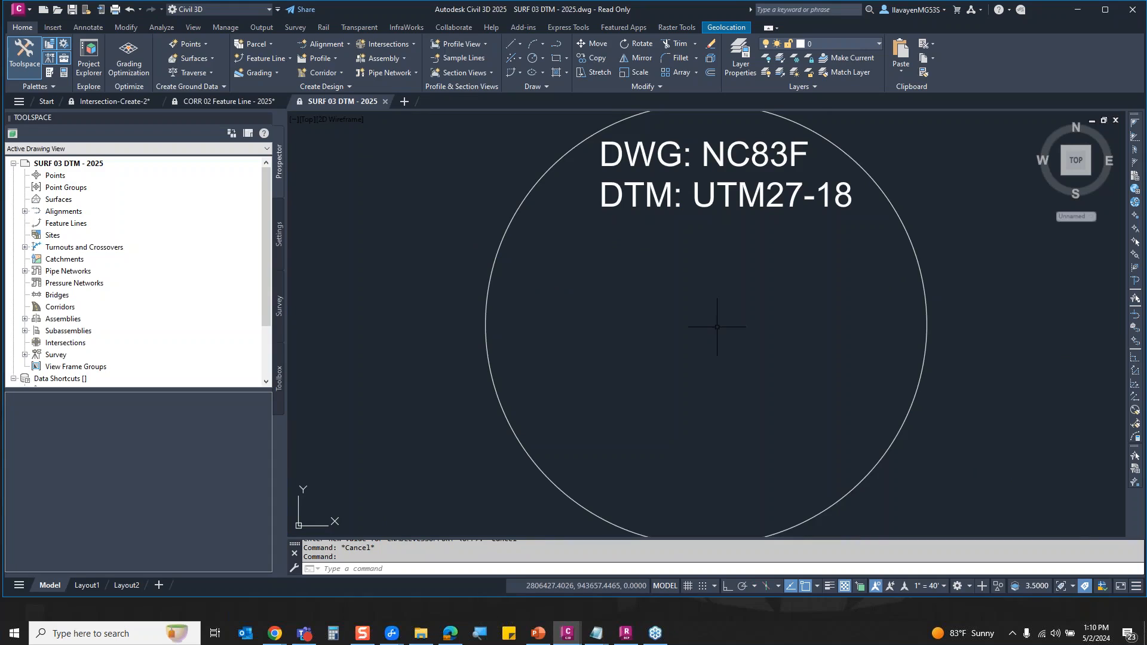
- Clear the drawing's coordinate system in its drawing settings by entering the code "." for No Datum, No Projection
{"action": "left_click", "coordinate": [278, 233]}
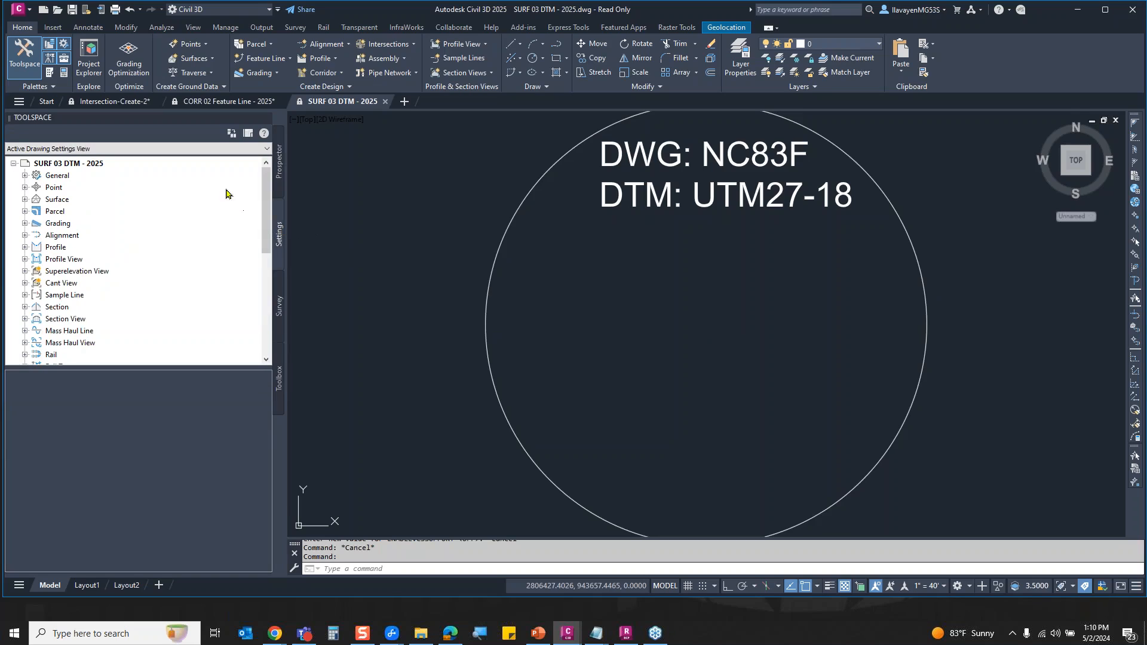
{"action": "right_click", "coordinate": [211, 167]}
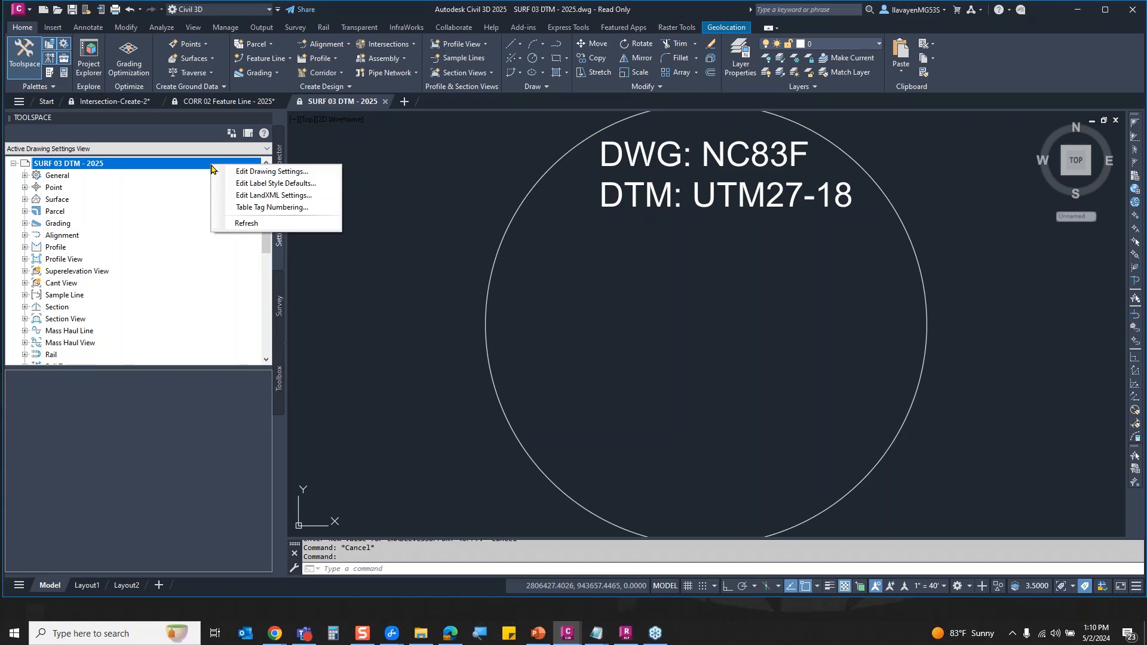
{"action": "left_click", "coordinate": [266, 171]}
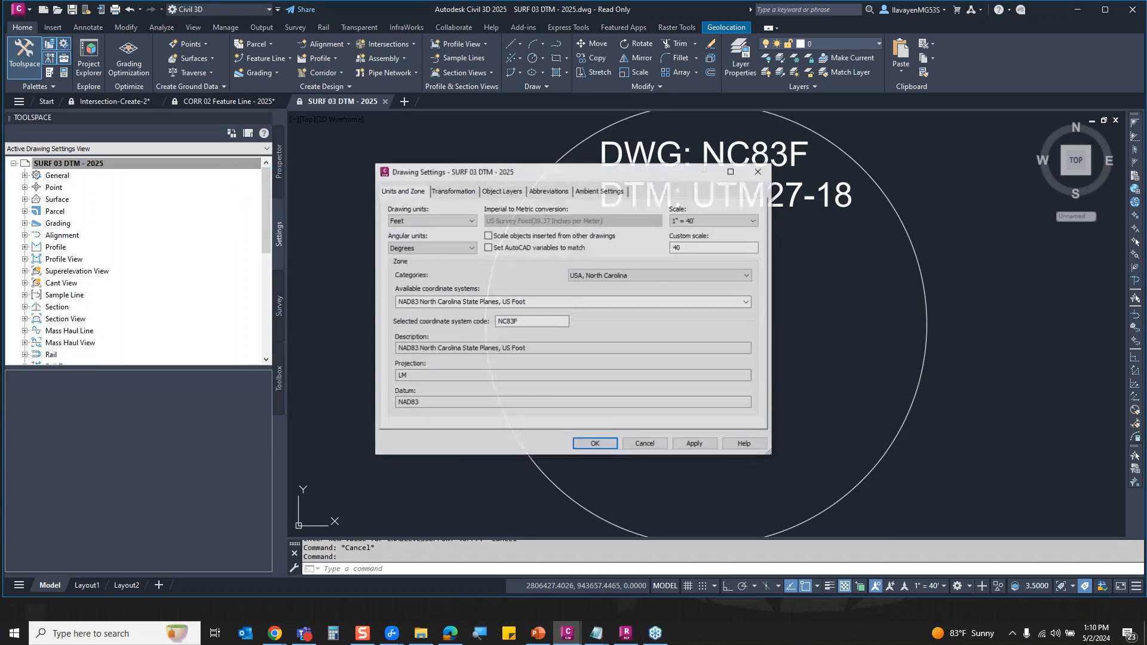
{"action": "double_click", "coordinate": [540, 321]}
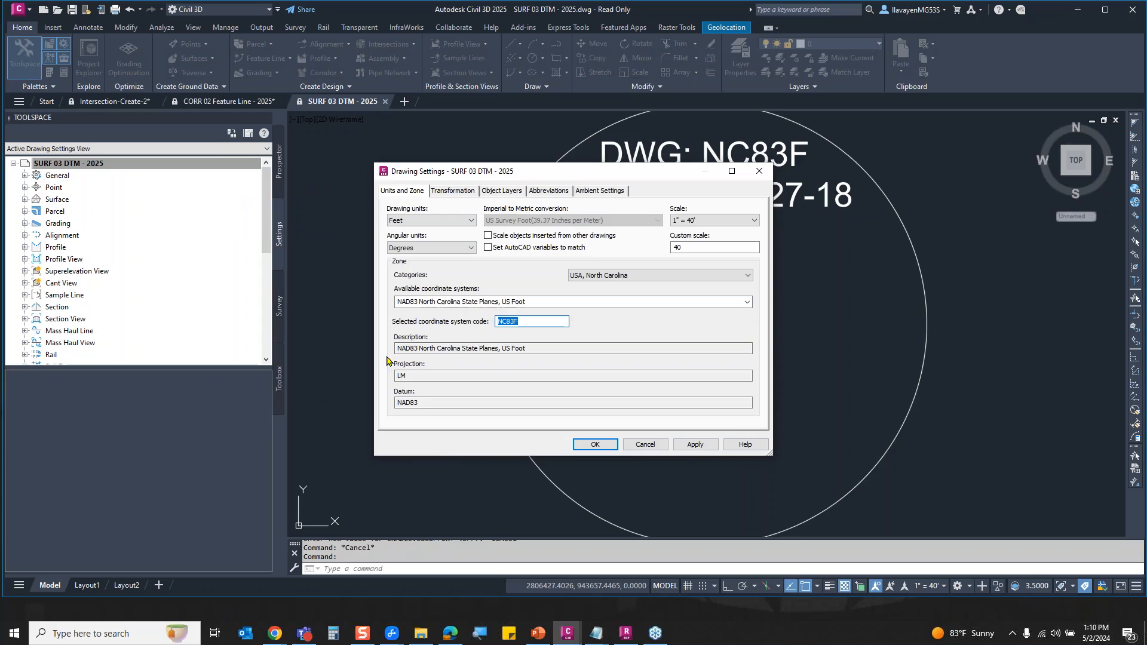
{"action": "left_click_drag", "start_coordinate": [564, 179], "coordinate": [500, 186]}
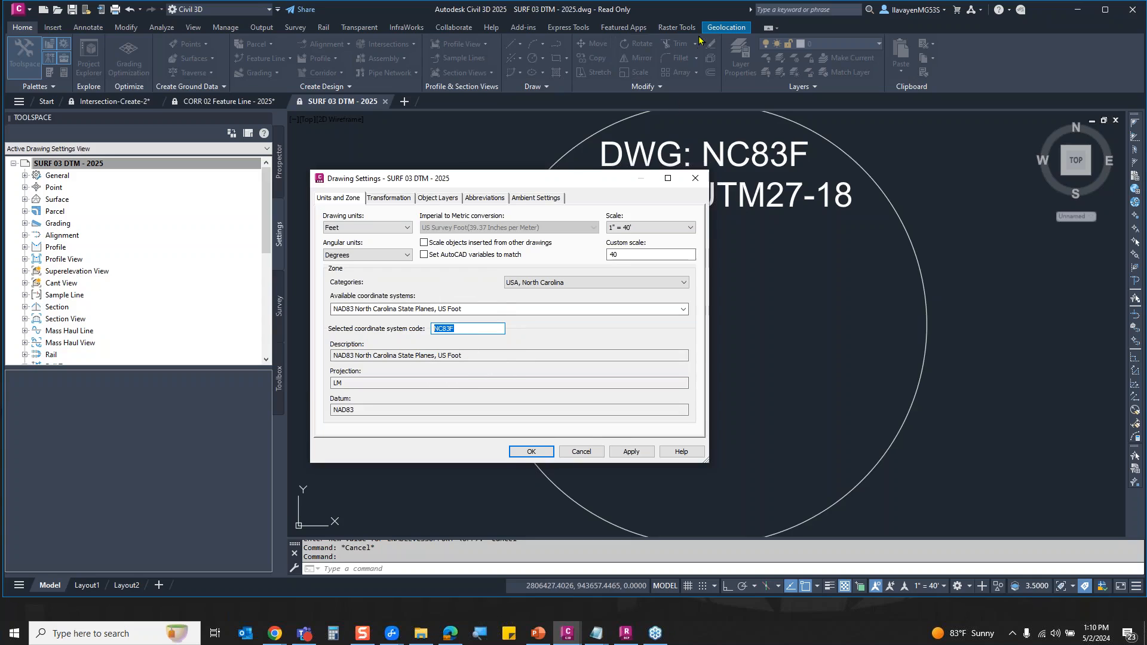
{"action": "type", "text": "."}
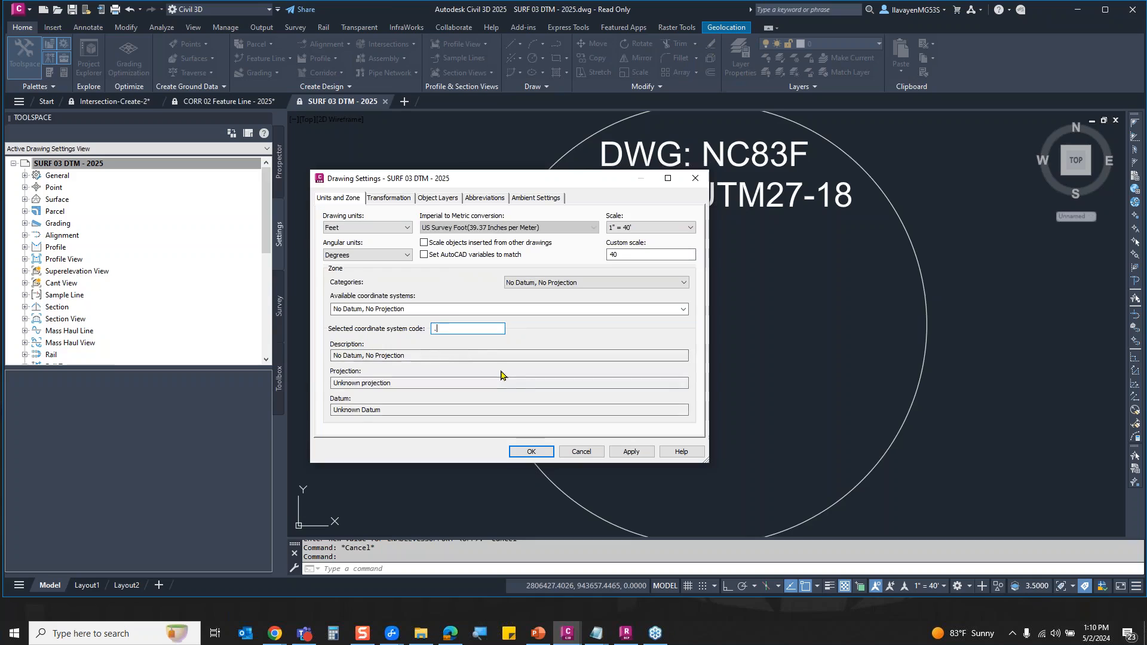
{"action": "left_click_drag", "start_coordinate": [454, 328], "coordinate": [415, 327]}
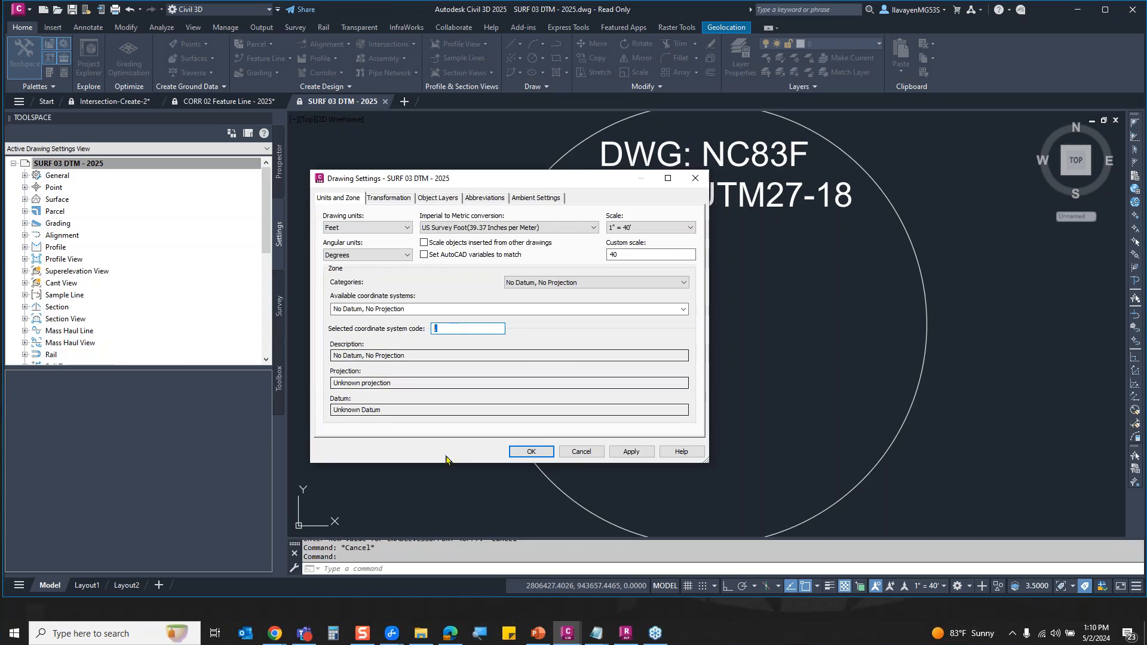
{"action": "left_click", "coordinate": [521, 452]}
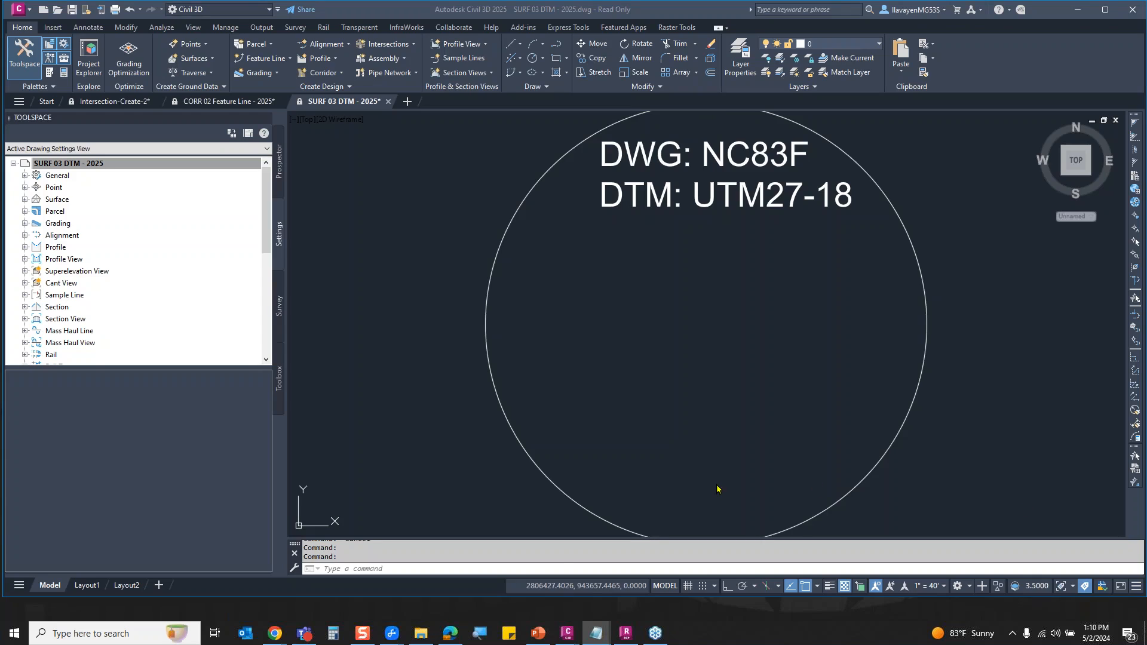
{"action": "left_click", "coordinate": [562, 567]}
{"action": "type", "text": ">ENABLEVCSSUPPPORT"}
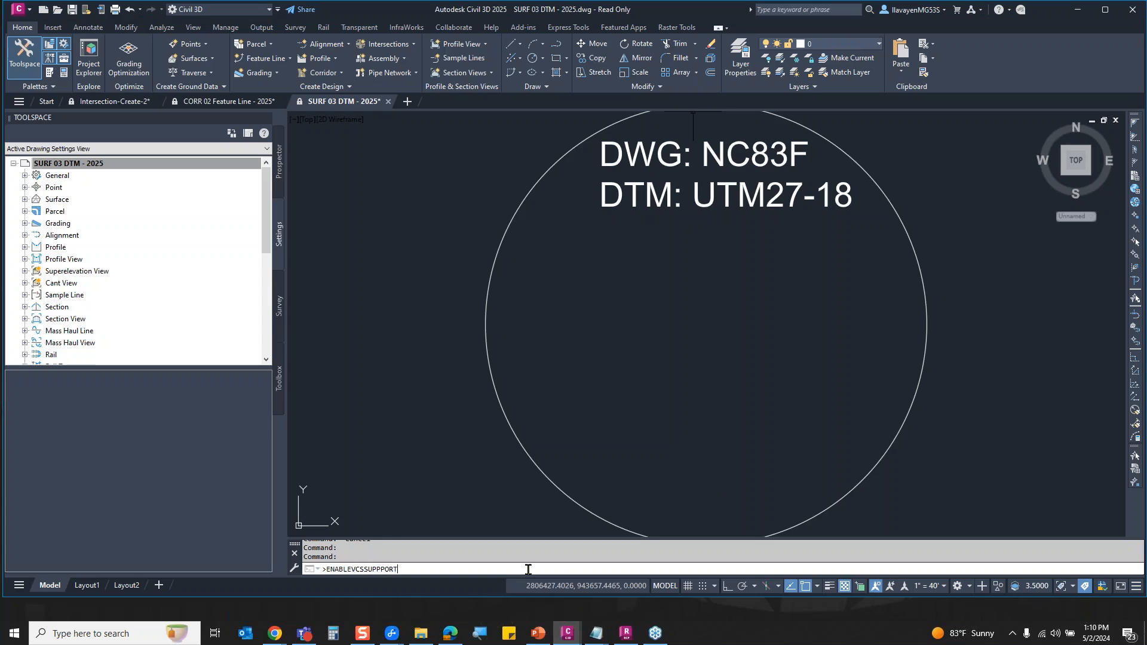
{"action": "left_click_drag", "start_coordinate": [399, 569], "coordinate": [243, 585]}
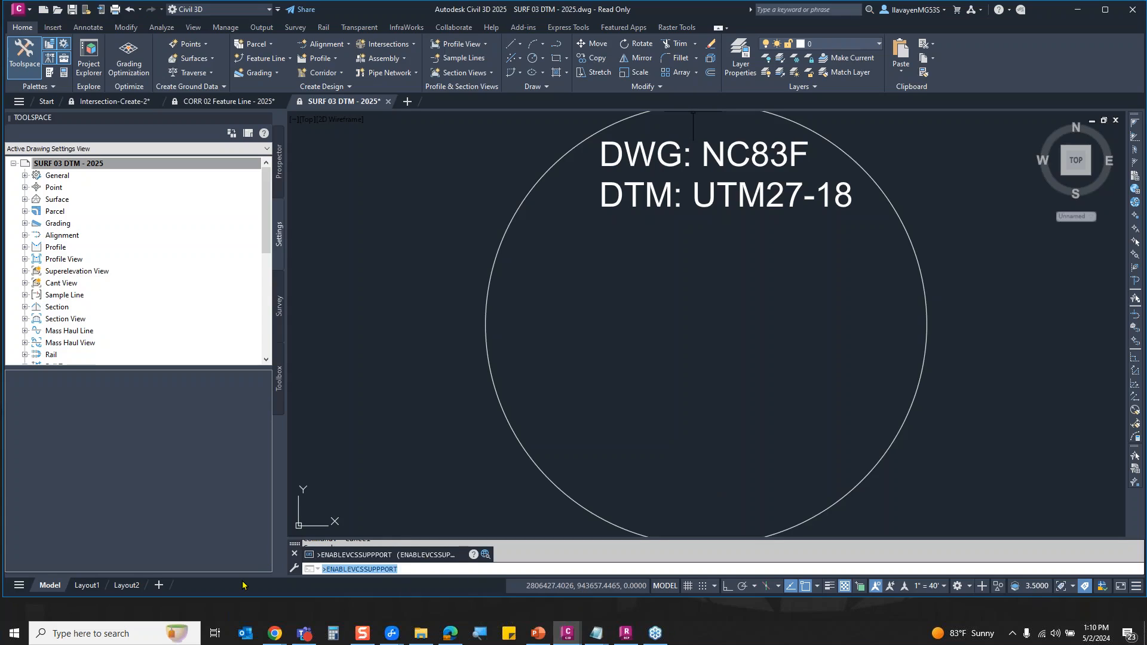
{"action": "key", "text": "Escape"}
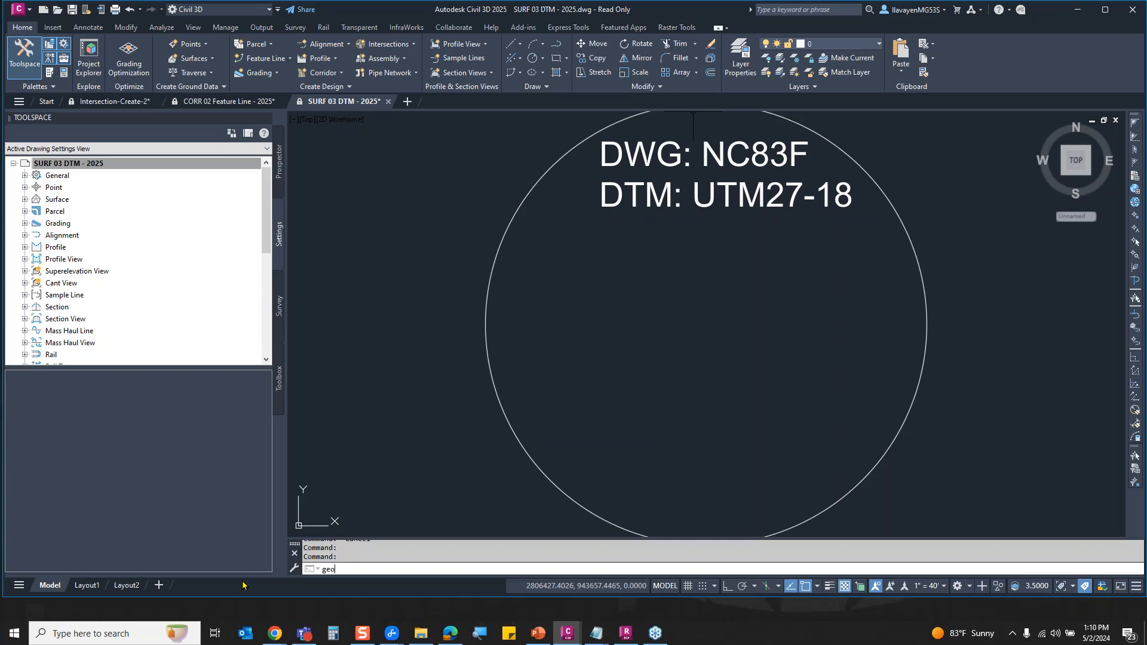
- Run GEOCSASSIGN and search the Northing-Easting coordinate systems for "north carolina"
{"action": "type", "text": "csa"}
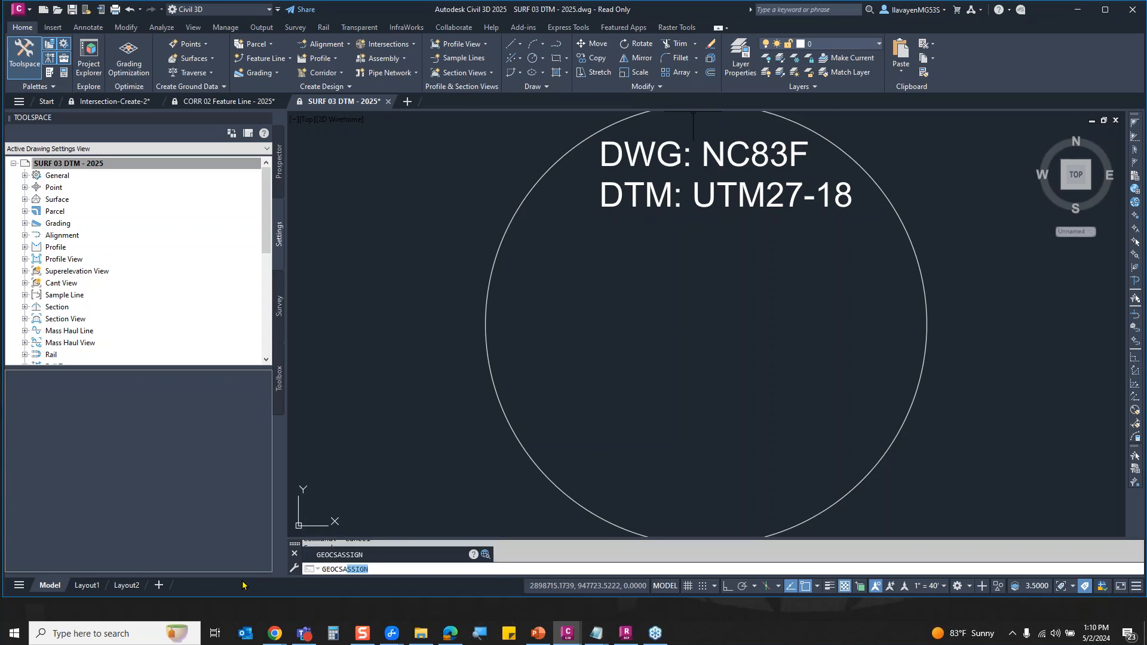
{"action": "key", "text": "Return"}
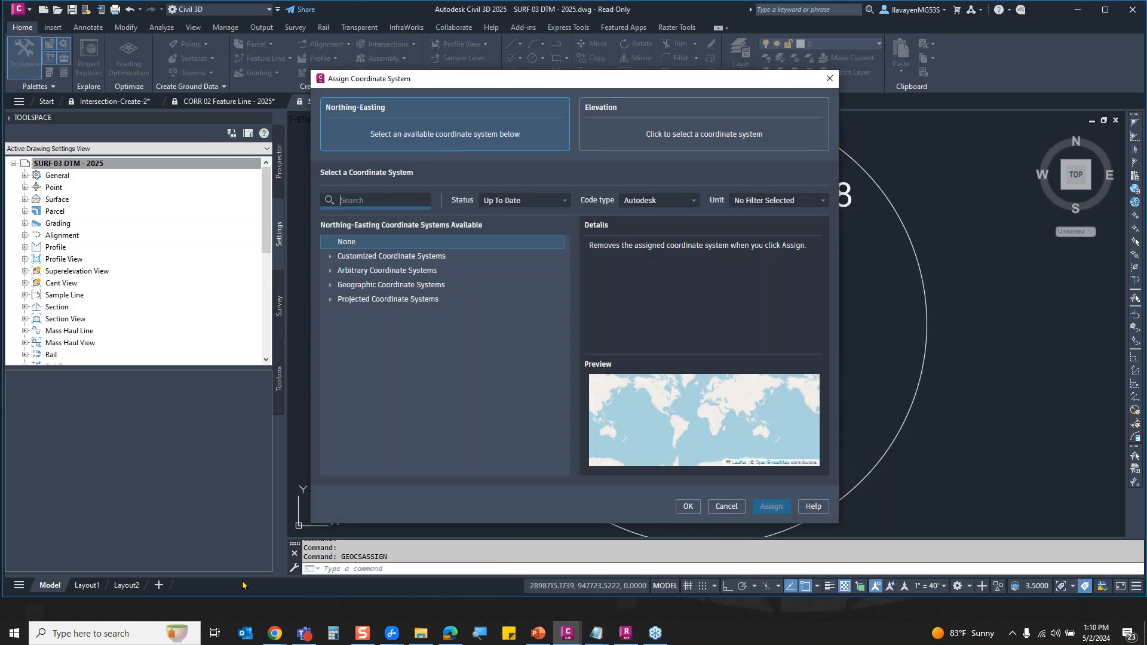
{"action": "mouse_move", "coordinate": [626, 80]}
{"action": "left_mouse_down"}
{"action": "mouse_move", "coordinate": [361, 54]}
{"action": "mouse_move", "coordinate": [416, 82]}
{"action": "left_mouse_up"}
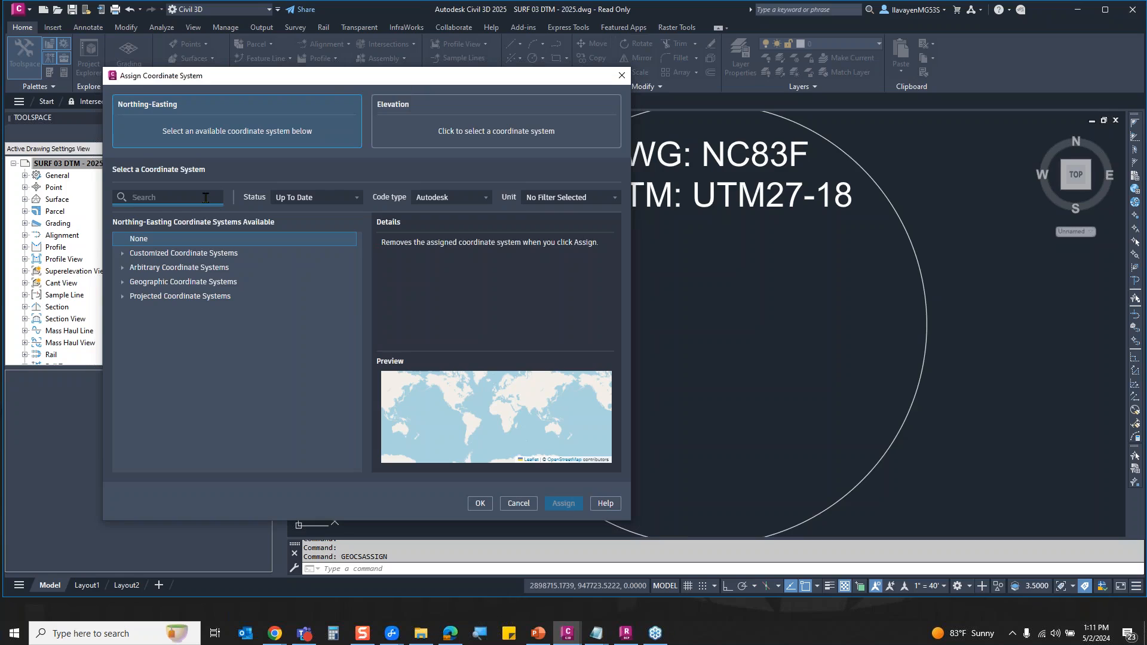
{"action": "type", "text": "north carolina"}
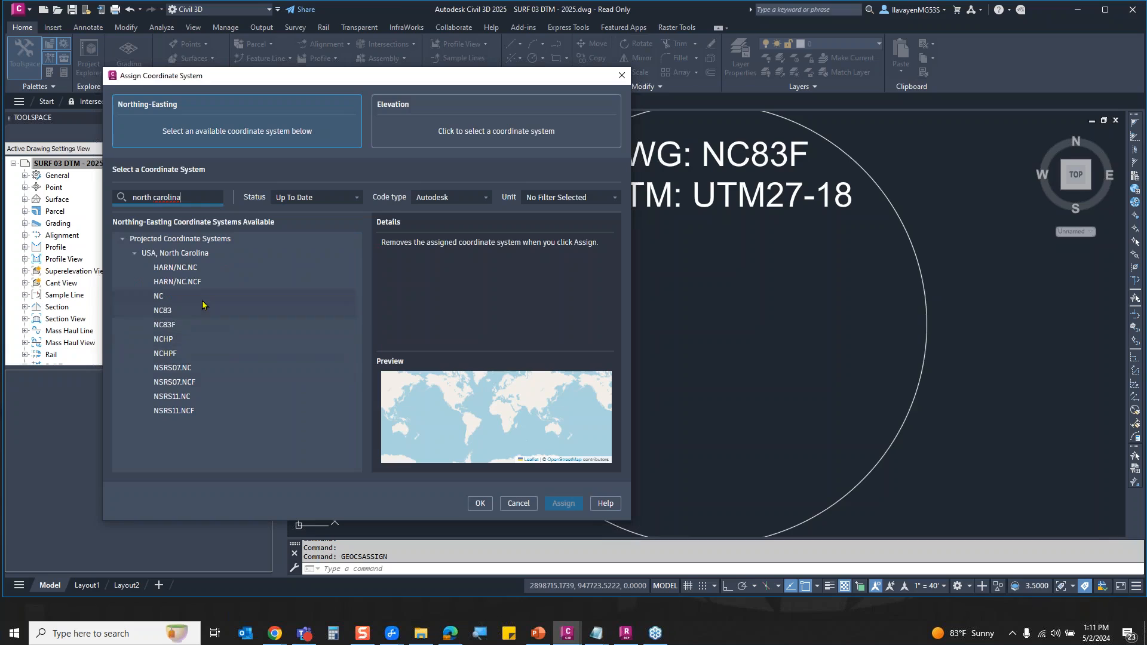
- Choose NC83F under USA, North Carolina as the Northing-Easting coordinate system and confirm the dialog
{"action": "left_click", "coordinate": [193, 326]}
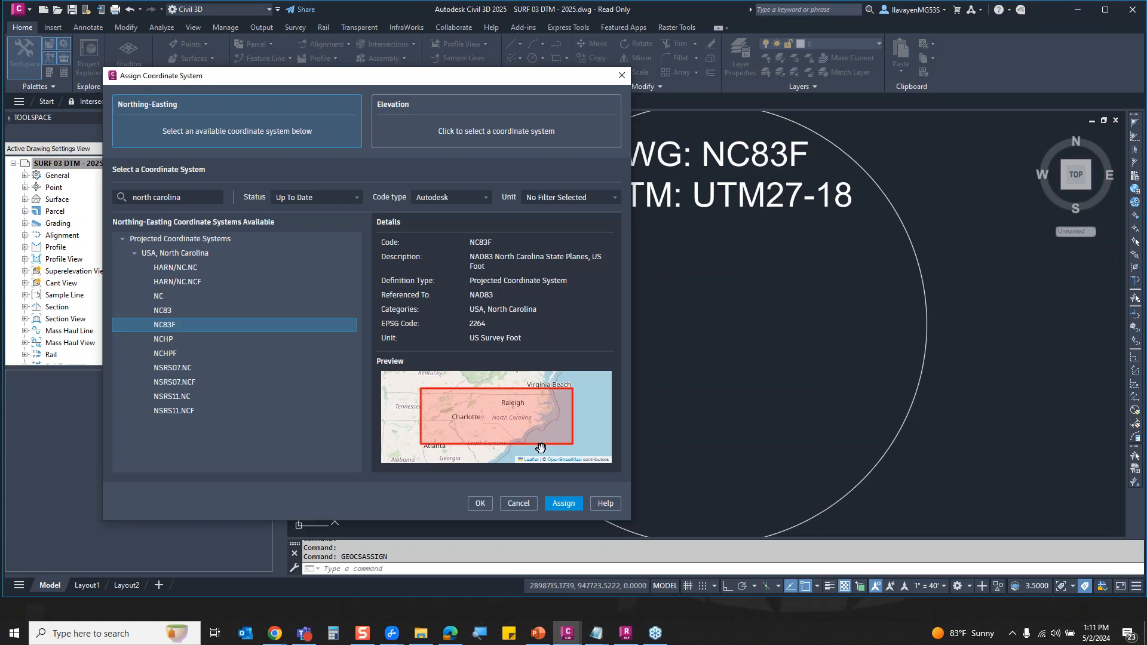
{"action": "left_click", "coordinate": [289, 135]}
{"action": "left_click", "coordinate": [478, 505]}
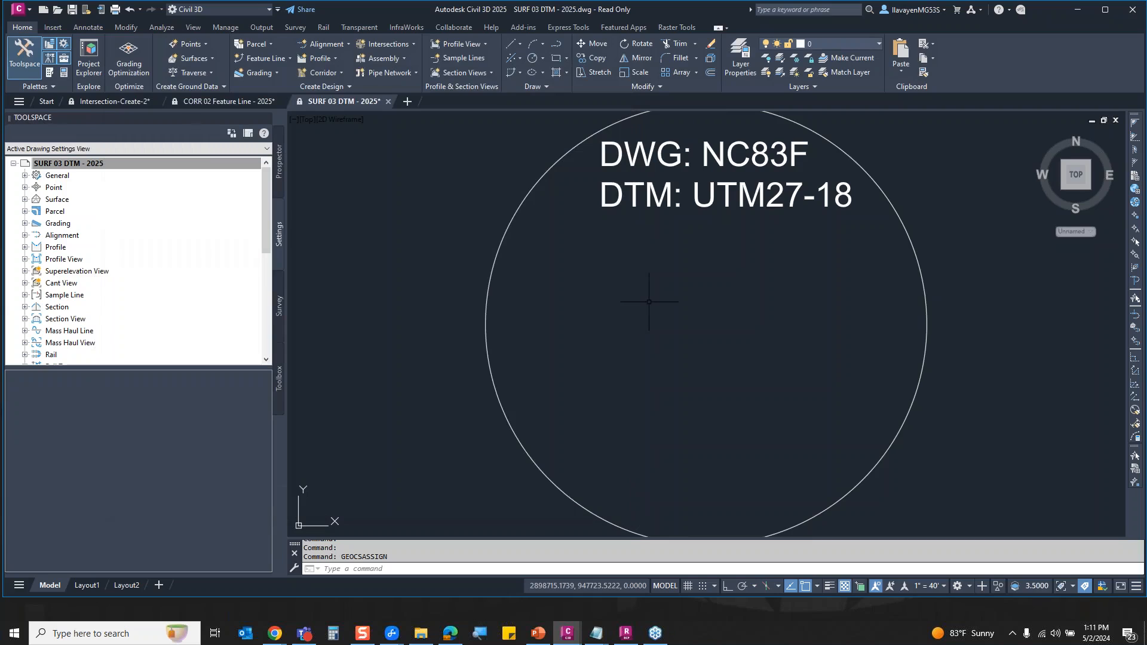
- Create a TIN surface on layer C-TOPO, keeping the default name and the Contours 2' and 10' (Background) style
{"action": "scroll", "coordinate": [648, 301], "scroll_direction": "down", "scroll_amount": 2}
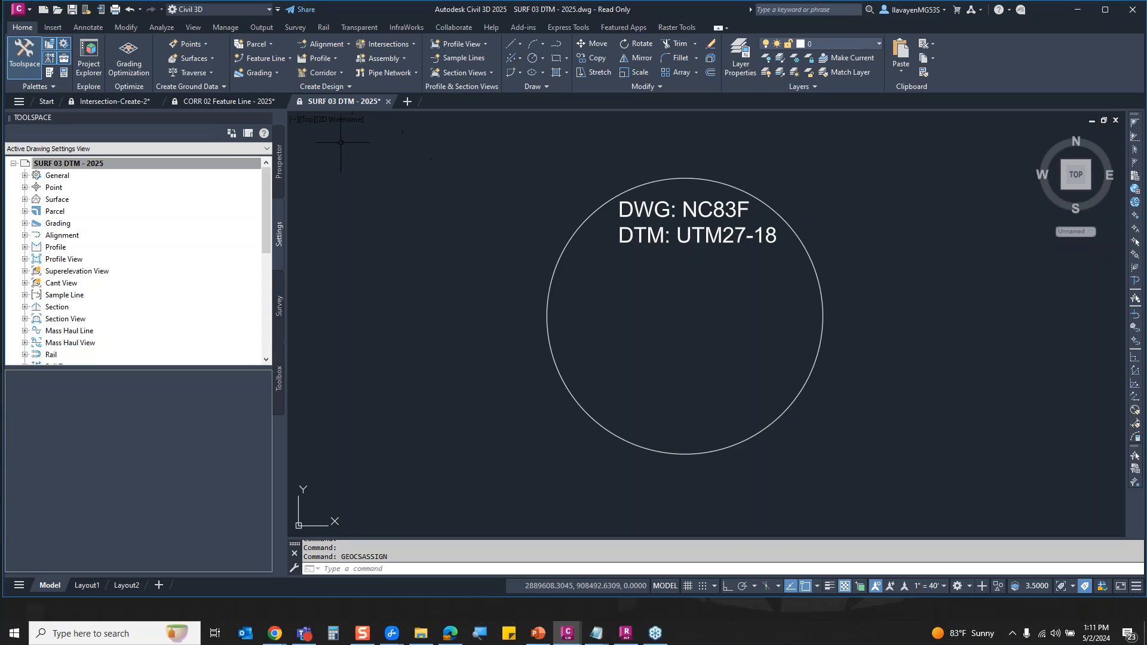
{"action": "left_click", "coordinate": [279, 158]}
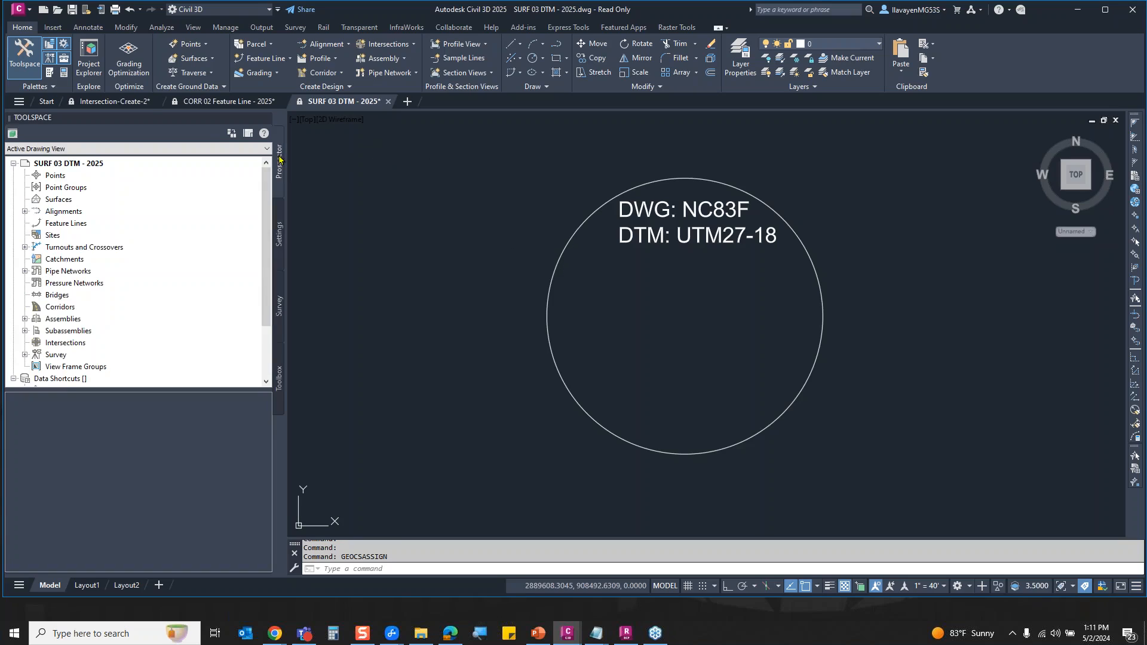
{"action": "left_click", "coordinate": [46, 202]}
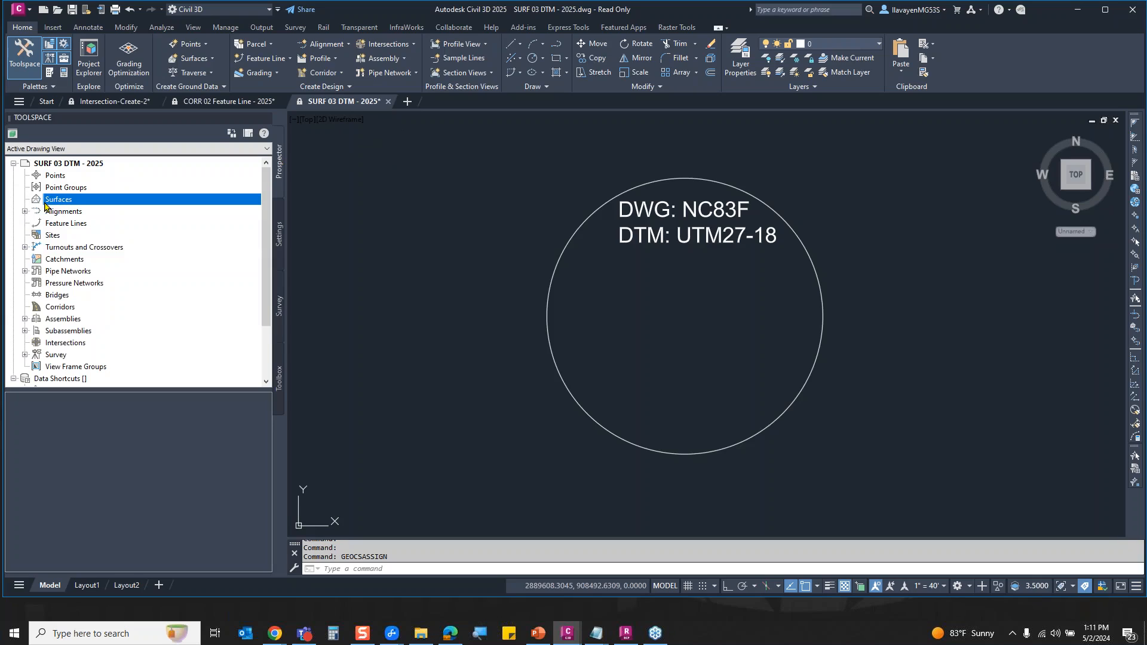
{"action": "right_click", "coordinate": [46, 206]}
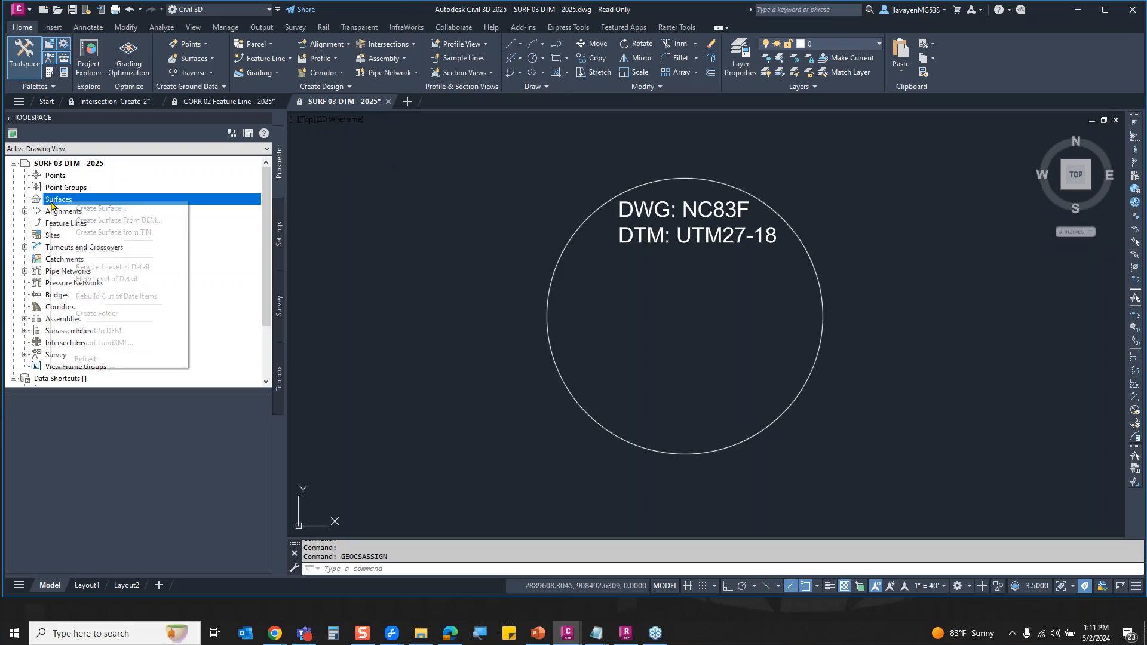
{"action": "left_click", "coordinate": [105, 212]}
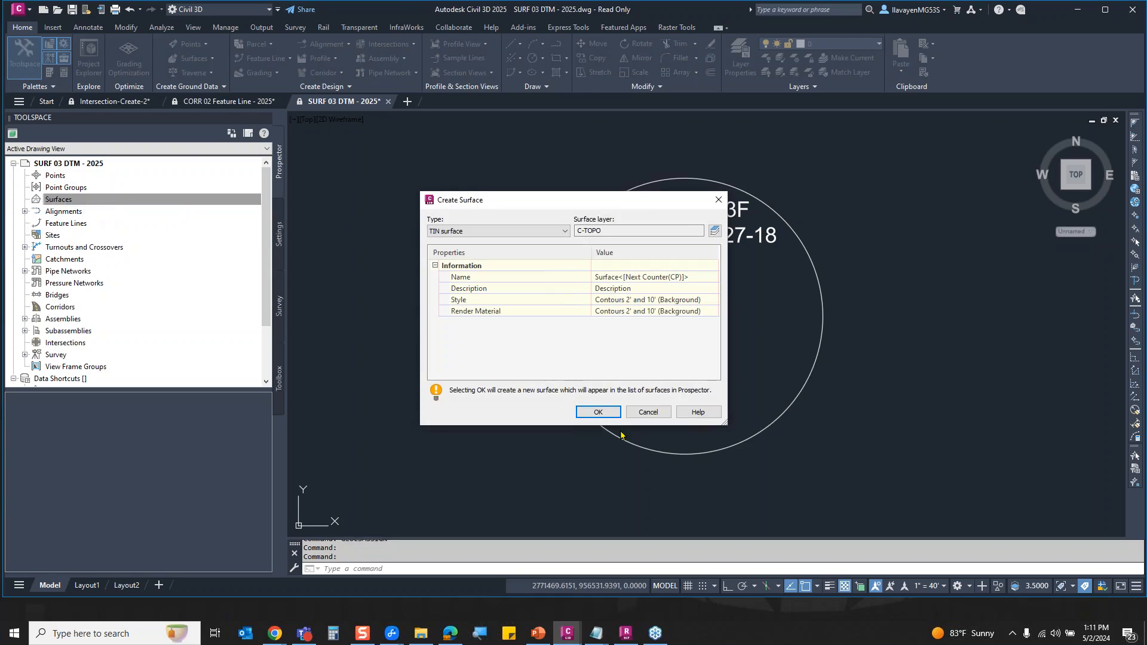
{"action": "left_click", "coordinate": [606, 412]}
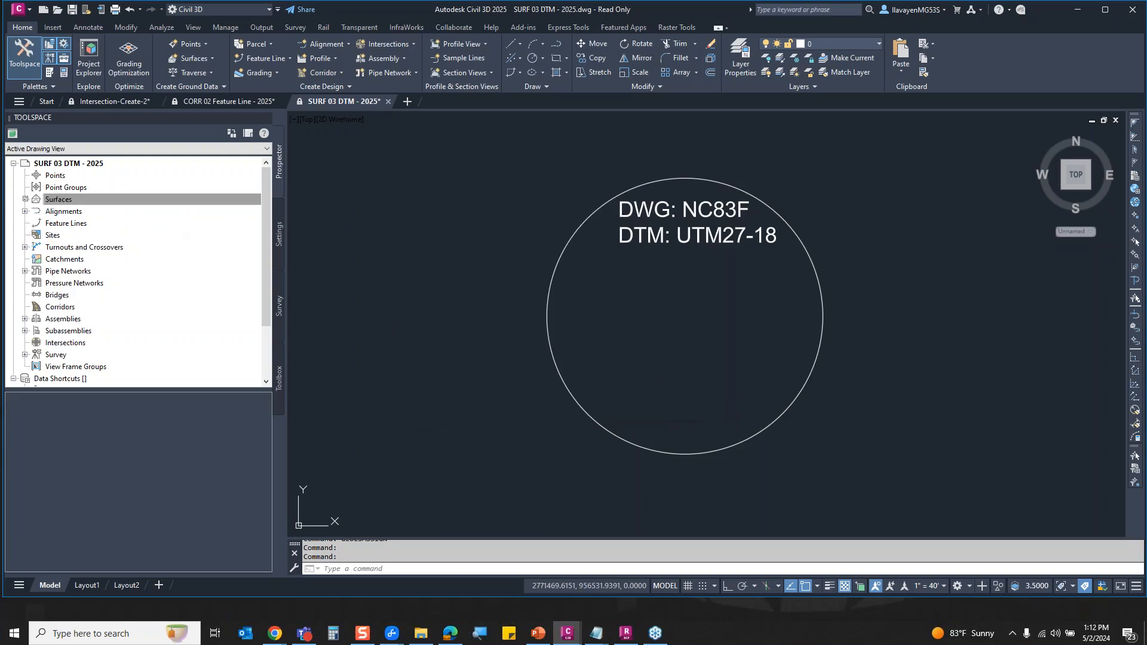
- Start adding a DEM file to the new surface's definition and choose 0405_Camden_NC.dem as its source
{"action": "left_click", "coordinate": [26, 198]}
{"action": "left_click", "coordinate": [36, 211]}
{"action": "left_click", "coordinate": [48, 247]}
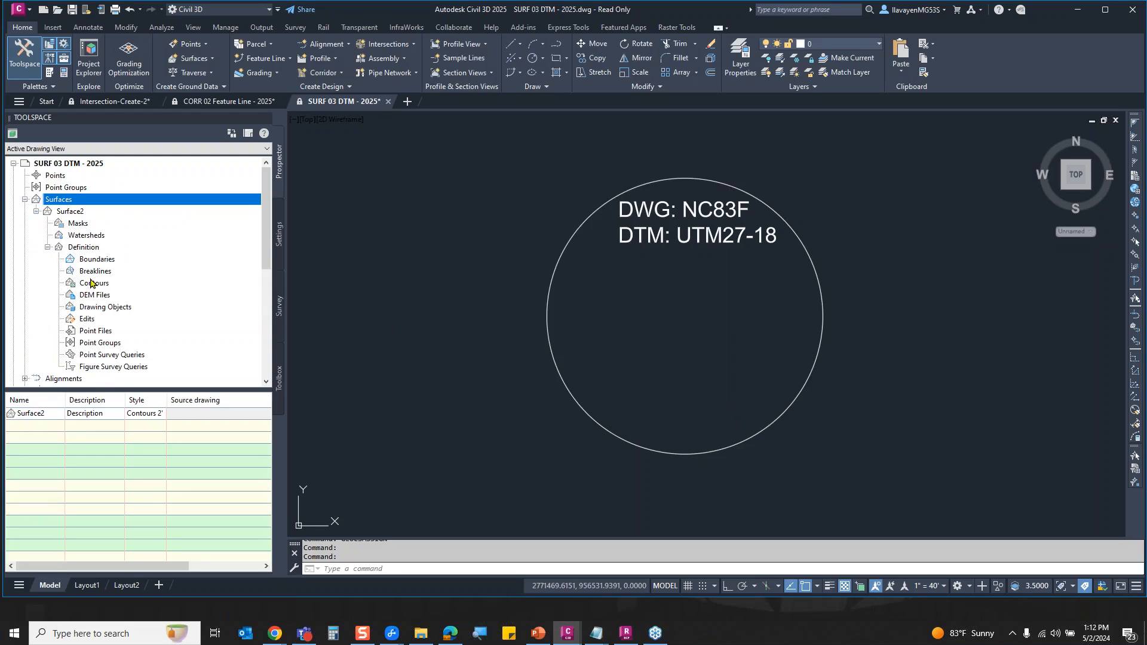
{"action": "left_click", "coordinate": [95, 294]}
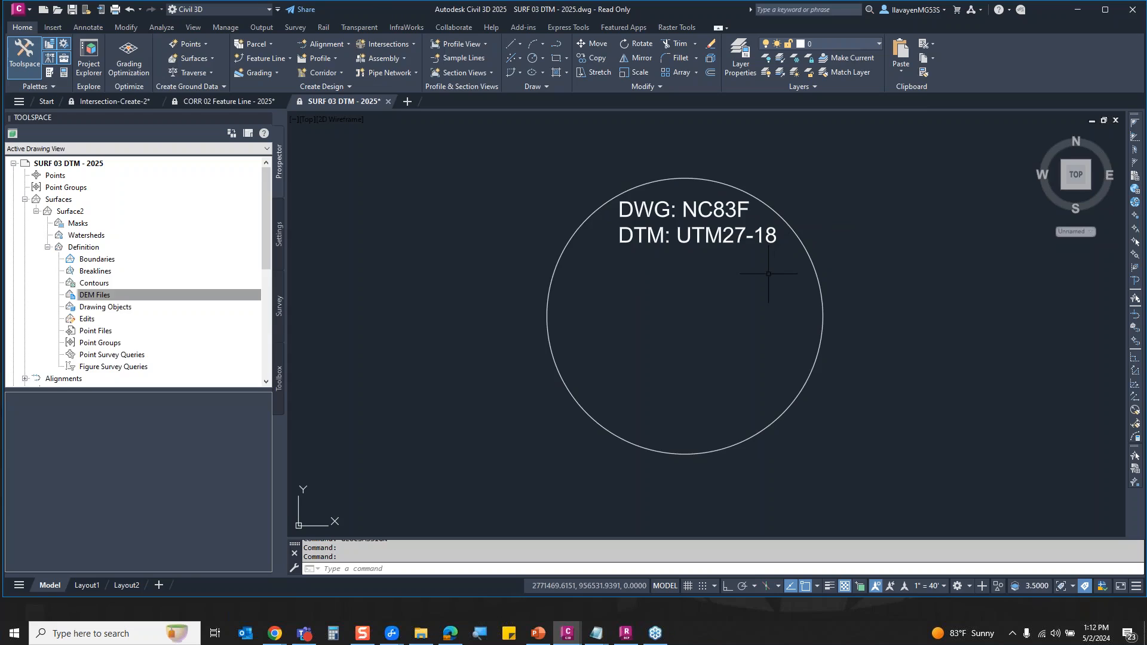
{"action": "right_click", "coordinate": [227, 296]}
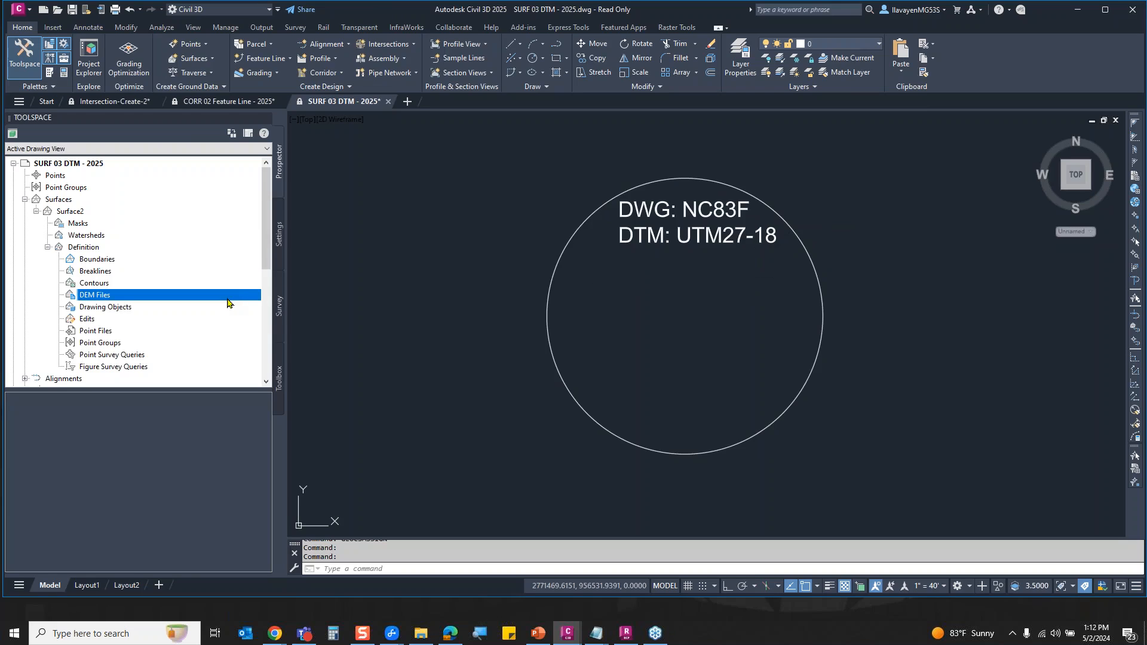
{"action": "left_click", "coordinate": [257, 306]}
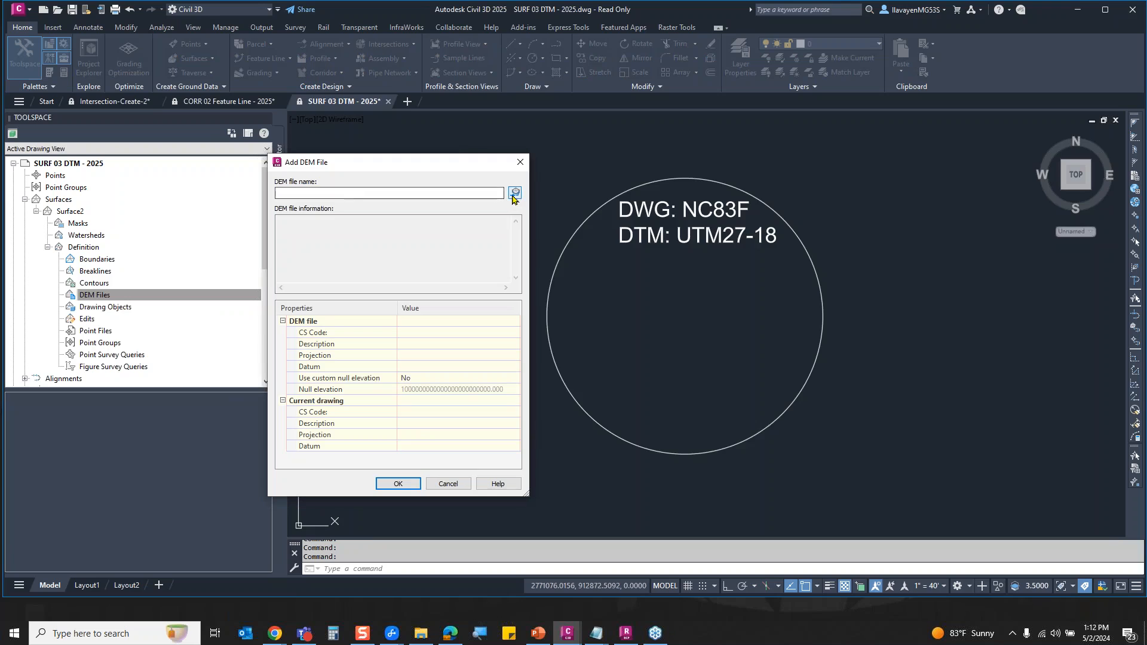
{"action": "left_click", "coordinate": [515, 193]}
{"action": "double_click", "coordinate": [490, 219]}
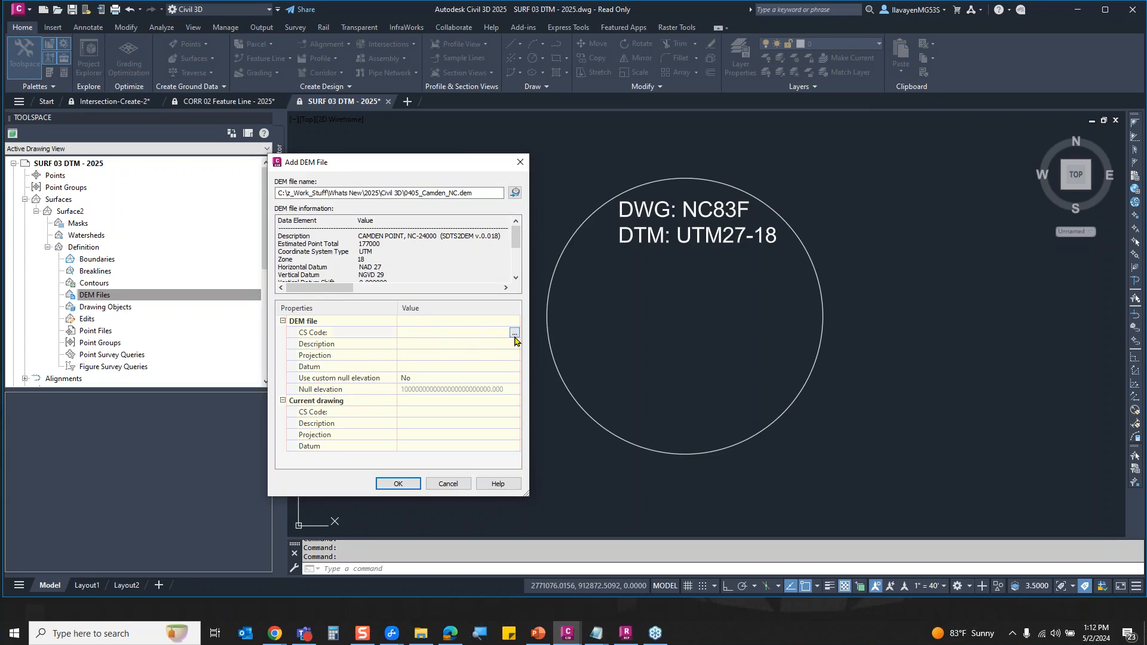
- Set the DEM file's coordinate system code to UTM27-8
{"action": "left_click", "coordinate": [514, 333]}
{"action": "left_click_drag", "start_coordinate": [506, 294], "coordinate": [629, 342]}
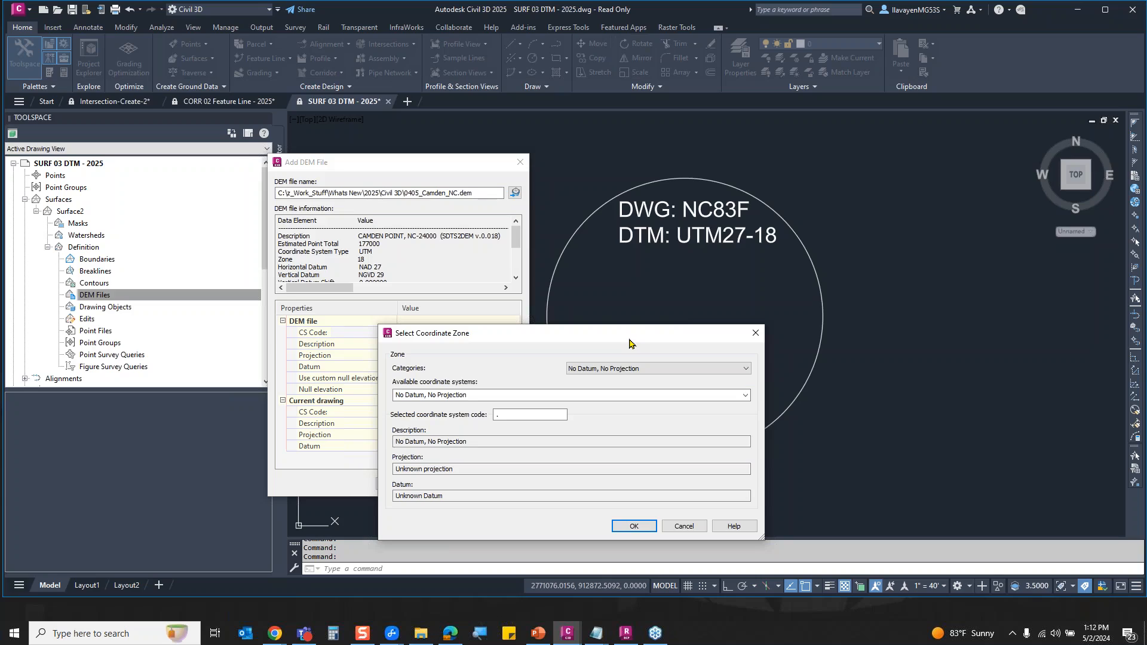
{"action": "left_click", "coordinate": [519, 413]}
{"action": "key", "text": "Caps_Lock"}
{"action": "type", "text": "UTM"}
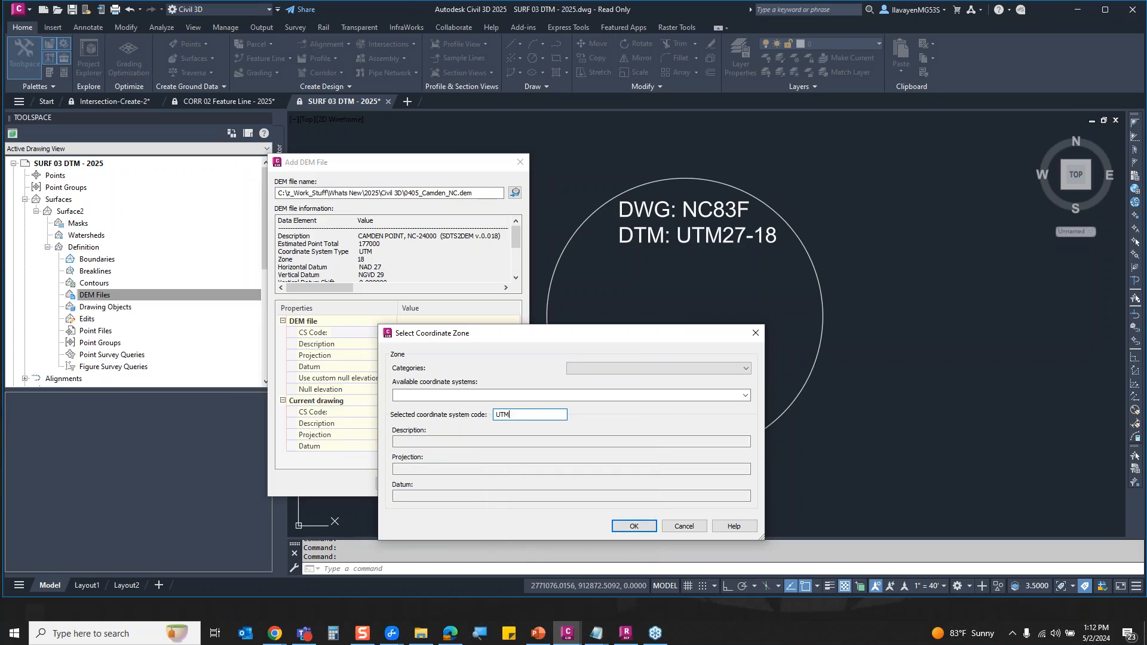
{"action": "type", "text": "27-8"}
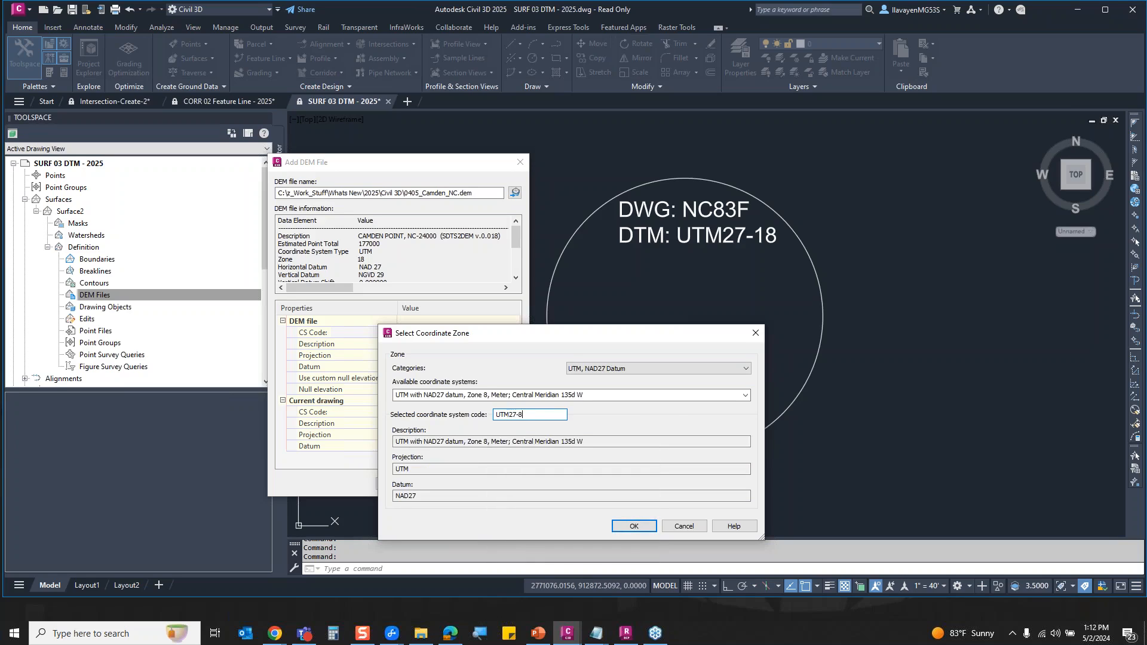
{"action": "key", "text": "Return"}
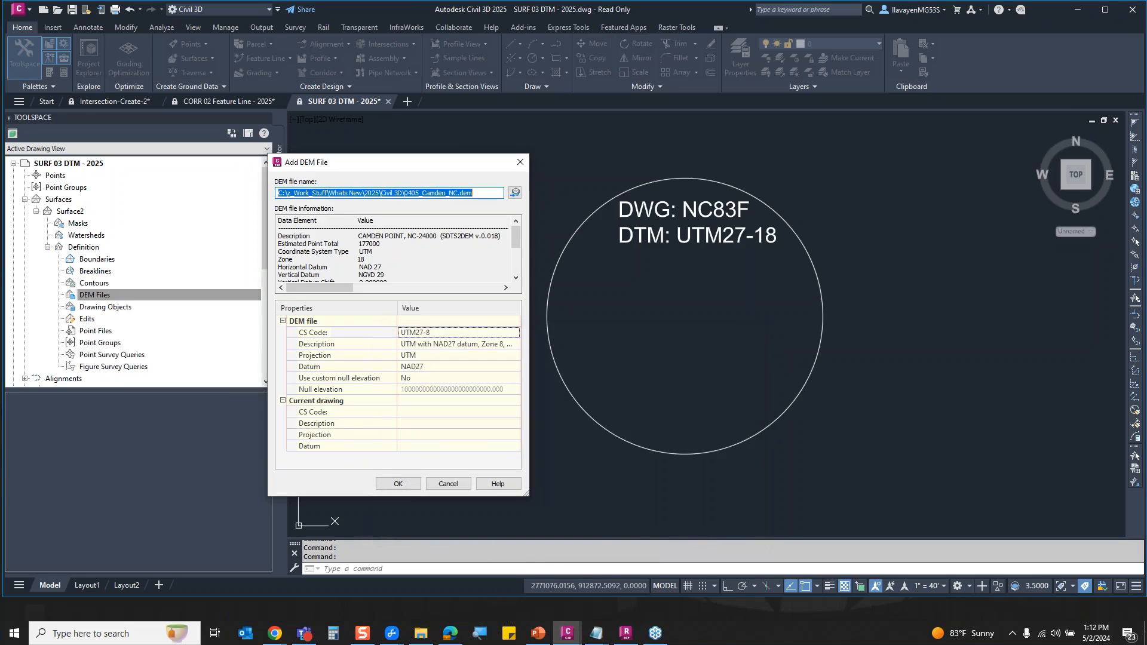
- Change the DEM file's coordinate system code to UTM27-18 and add the file to the surface
{"action": "left_click", "coordinate": [442, 333]}
{"action": "left_click", "coordinate": [514, 333]}
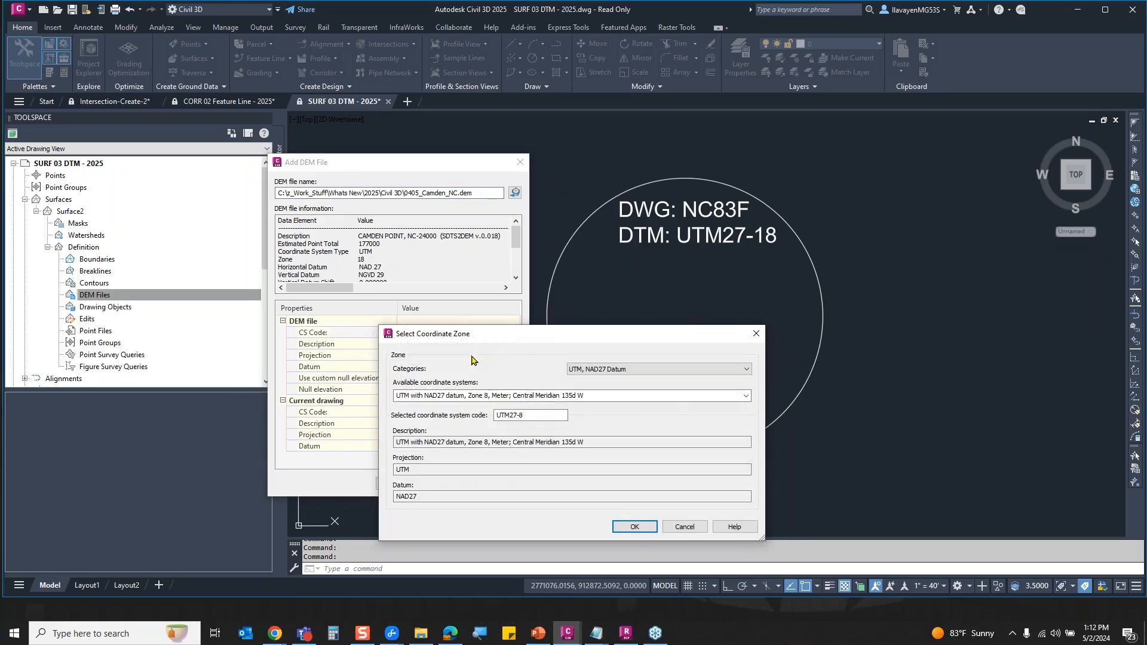
{"action": "left_click", "coordinate": [520, 414]}
{"action": "type", "text": "1"}
{"action": "left_click", "coordinate": [633, 526]}
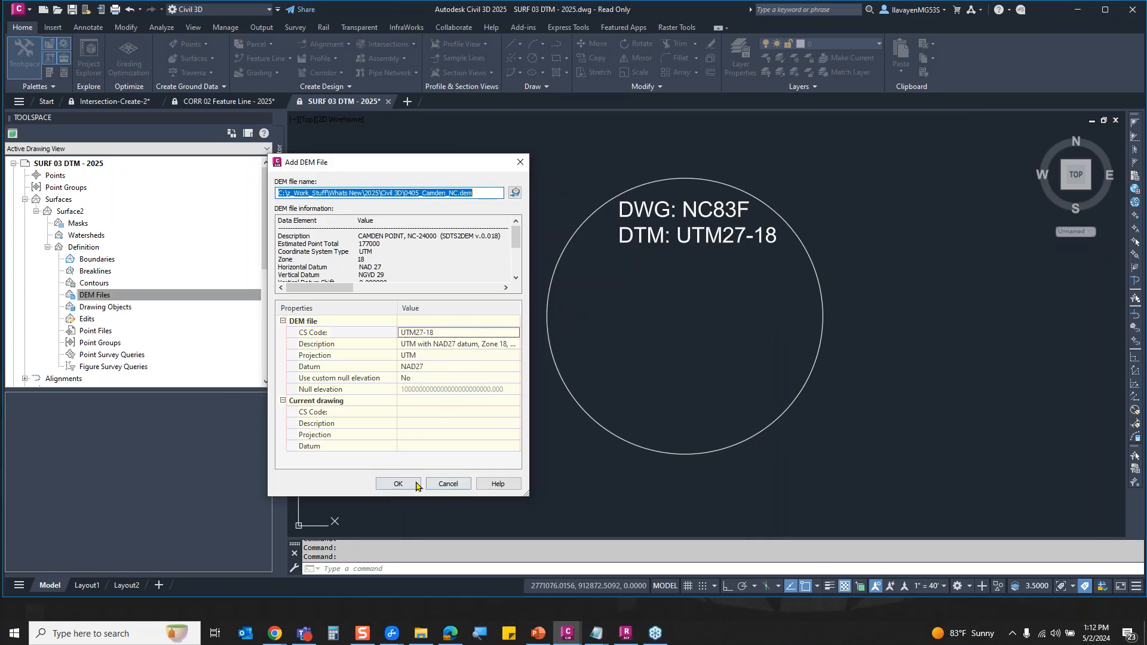
{"action": "left_click", "coordinate": [502, 368]}
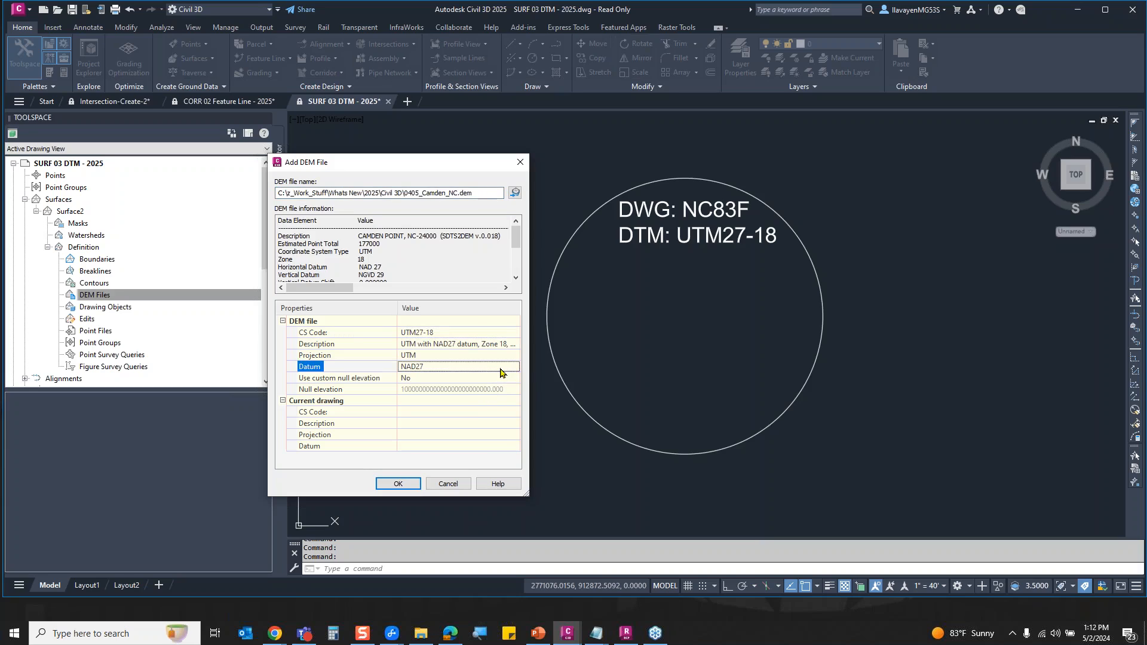
{"action": "left_click", "coordinate": [399, 485]}
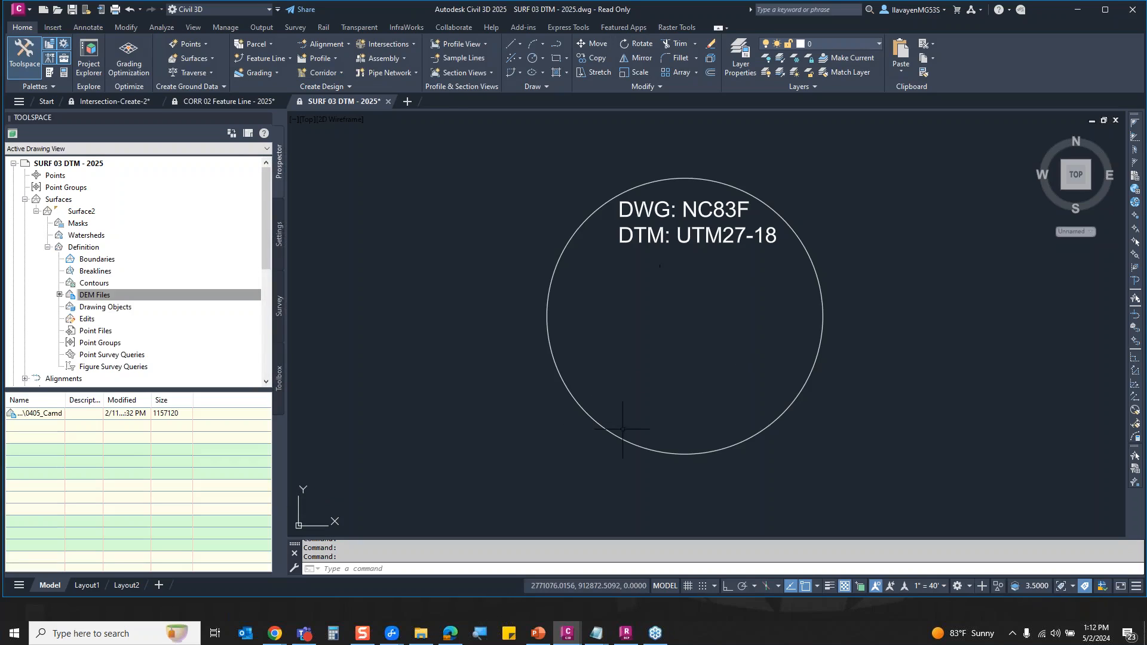
- Select the new TIN surface in the drawing from its entry in the surface list and delete it
{"action": "right_click", "coordinate": [125, 297]}
{"action": "right_click", "coordinate": [96, 210]}
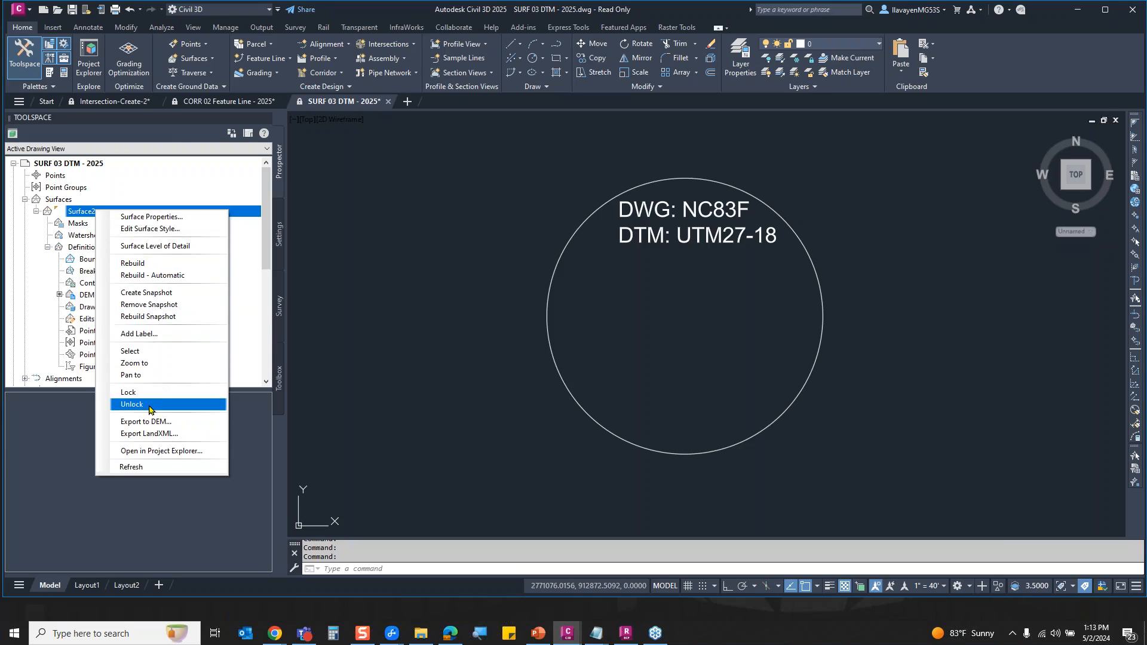
{"action": "left_click", "coordinate": [149, 352]}
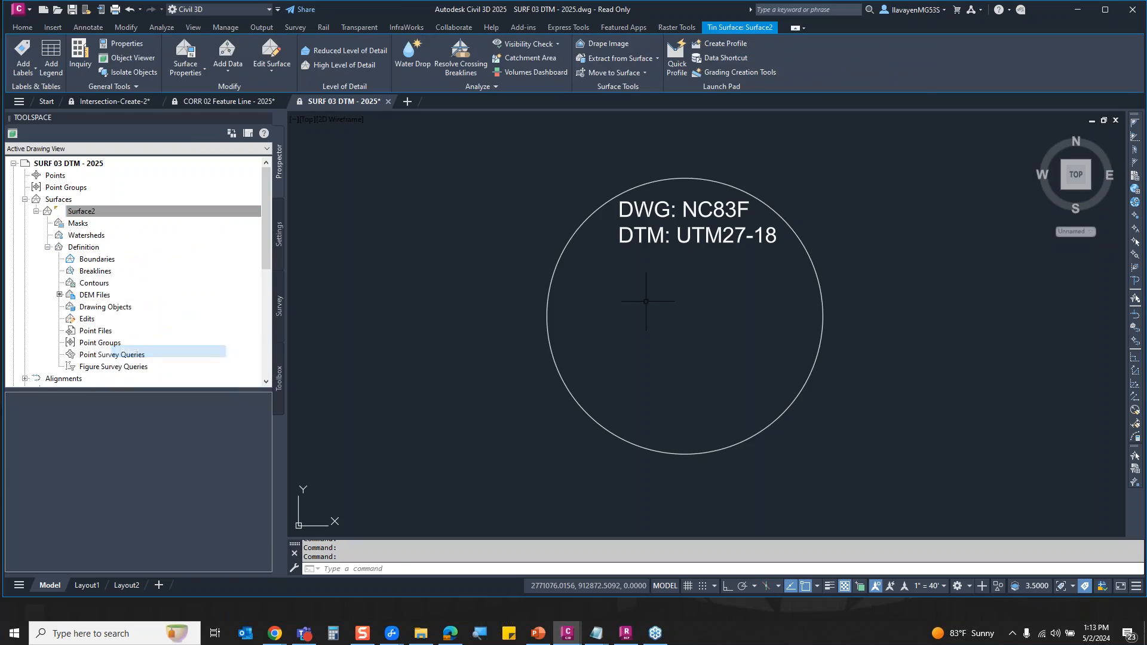
{"action": "key", "text": "Delete"}
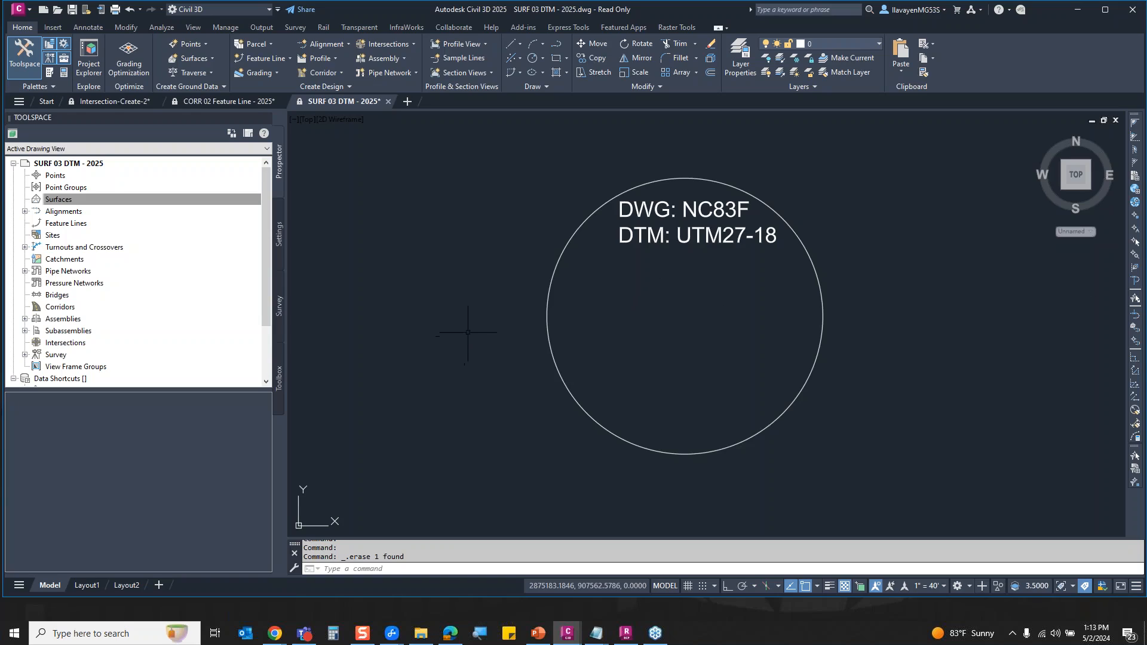
- Set the ENABLEVCSSUPPORT system variable to ON
{"action": "type", "text": "ENABLEVCSSUPPORT"}
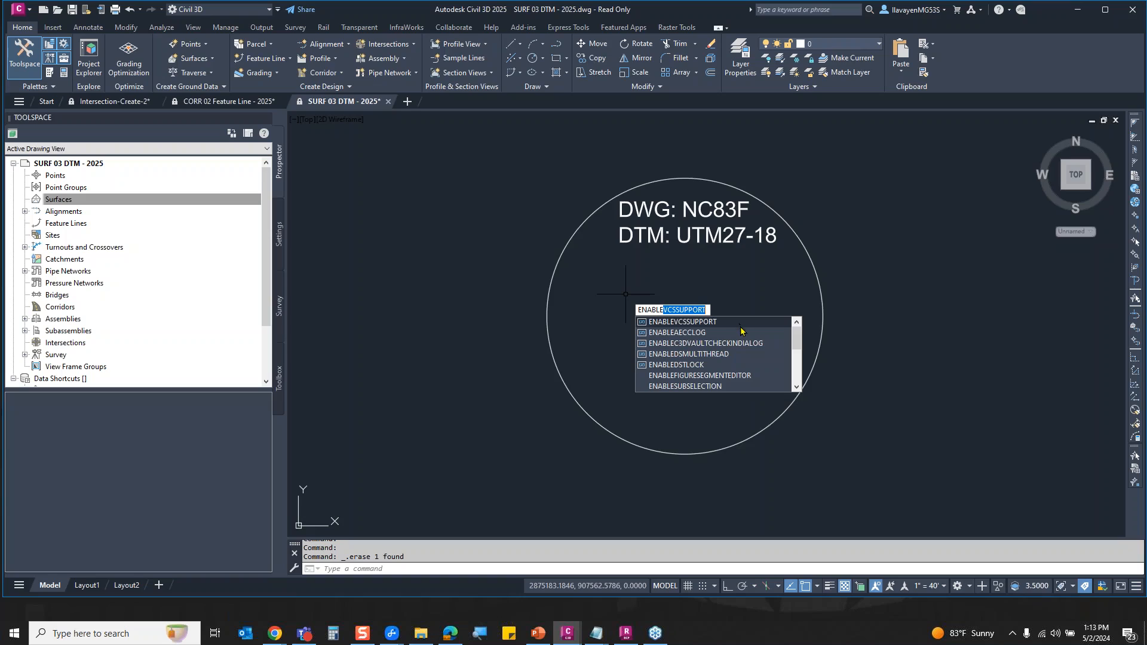
{"action": "left_click", "coordinate": [719, 323]}
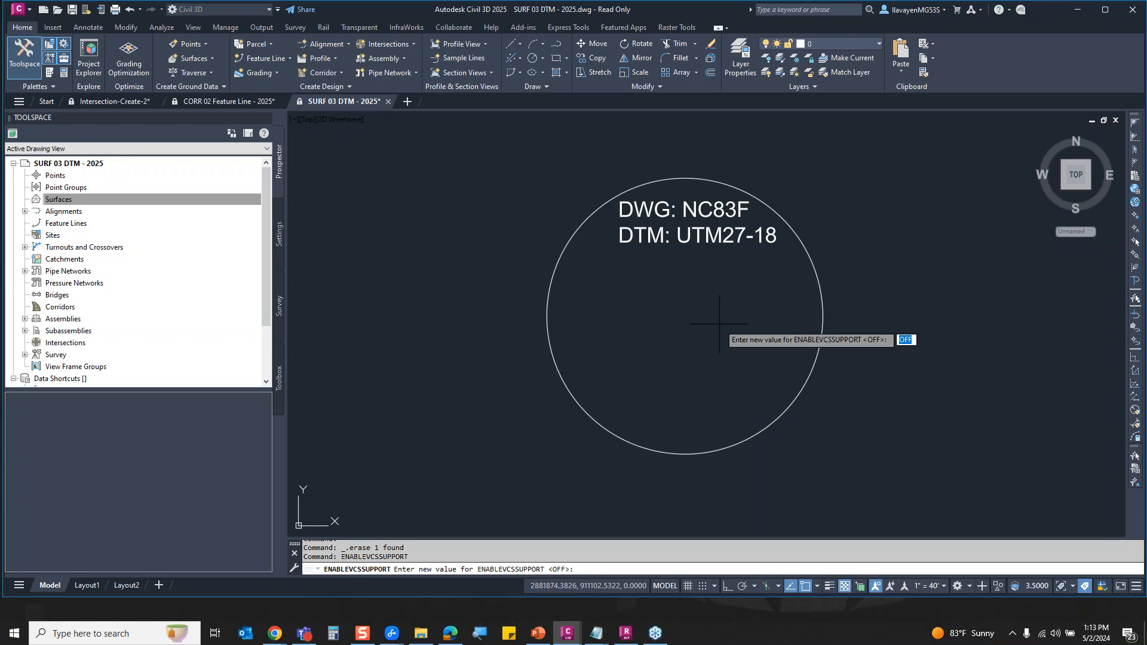
{"action": "type", "text": "ON"}
{"action": "key", "text": "Return"}
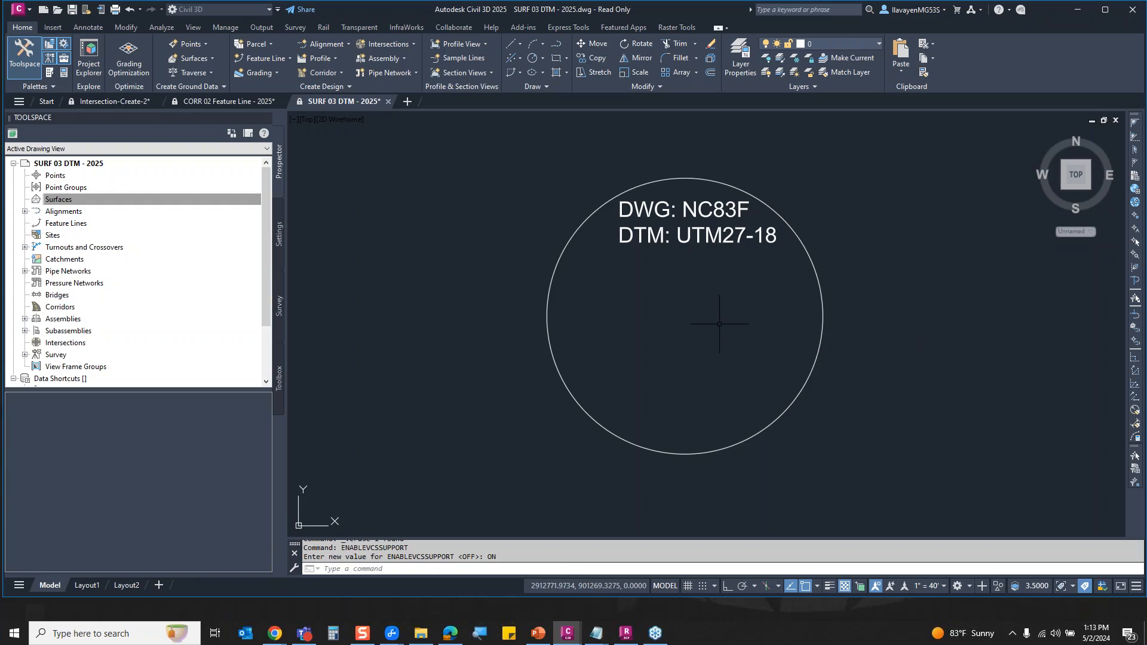
- Check the units and coordinate zone in the SURF 03 DTM - 2025 drawing settings, and close them without changes
{"action": "left_click", "coordinate": [180, 200]}
{"action": "left_click", "coordinate": [279, 227]}
{"action": "right_click", "coordinate": [231, 166]}
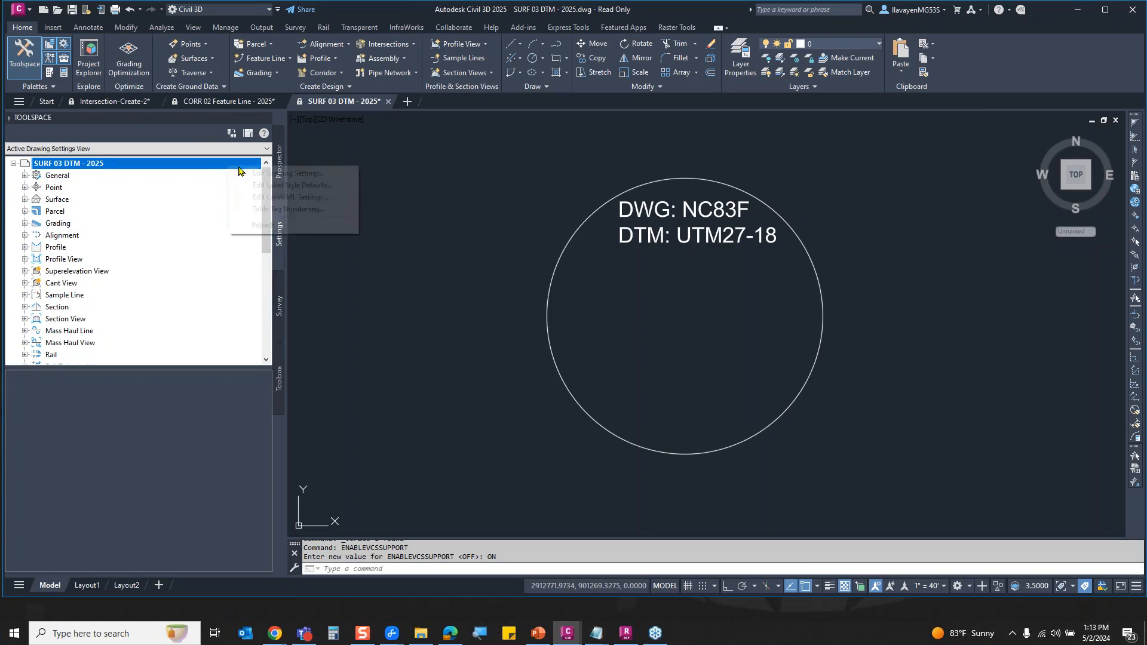
{"action": "left_click", "coordinate": [269, 173]}
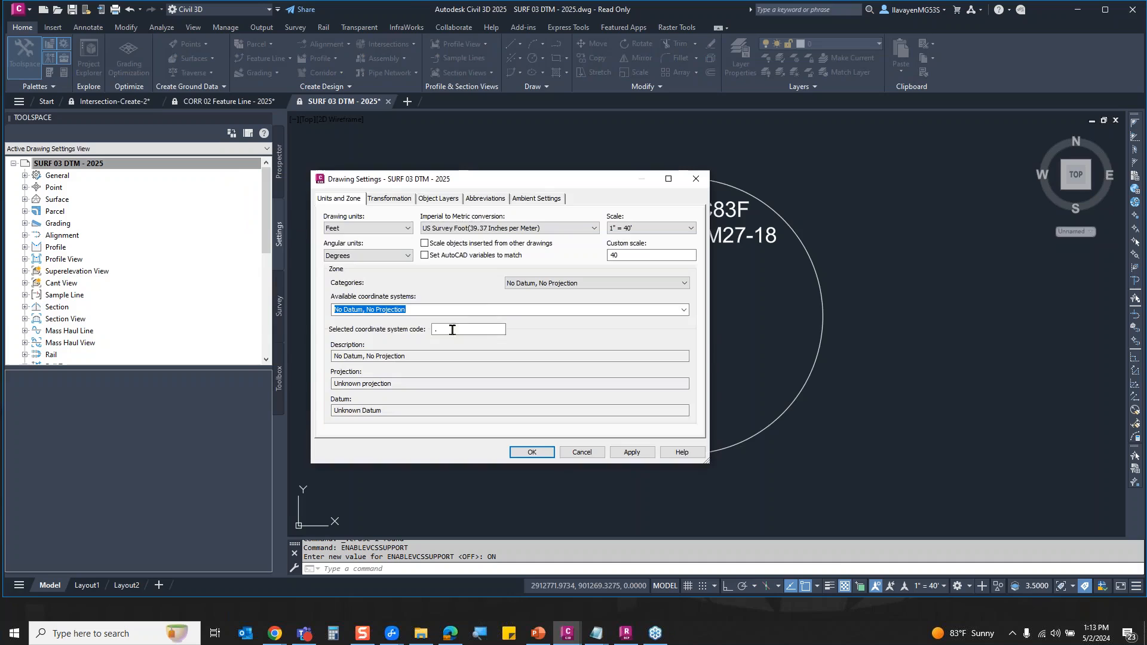
{"action": "left_click", "coordinate": [696, 179]}
{"action": "left_click", "coordinate": [191, 167]}
{"action": "right_click", "coordinate": [189, 167]}
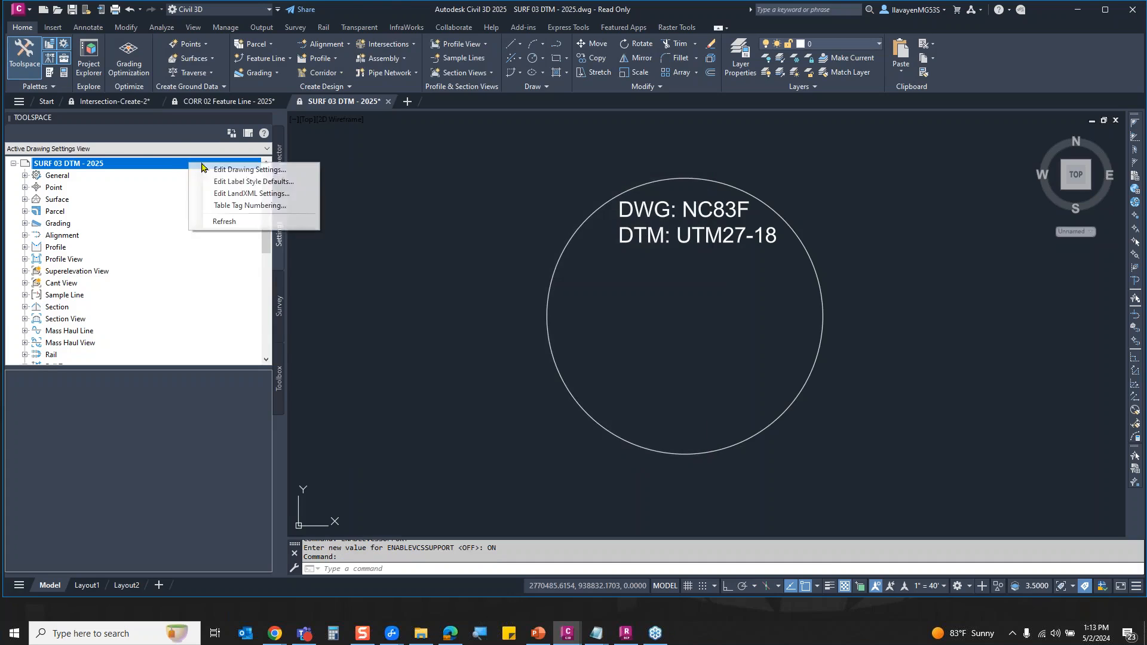
{"action": "left_click", "coordinate": [239, 173]}
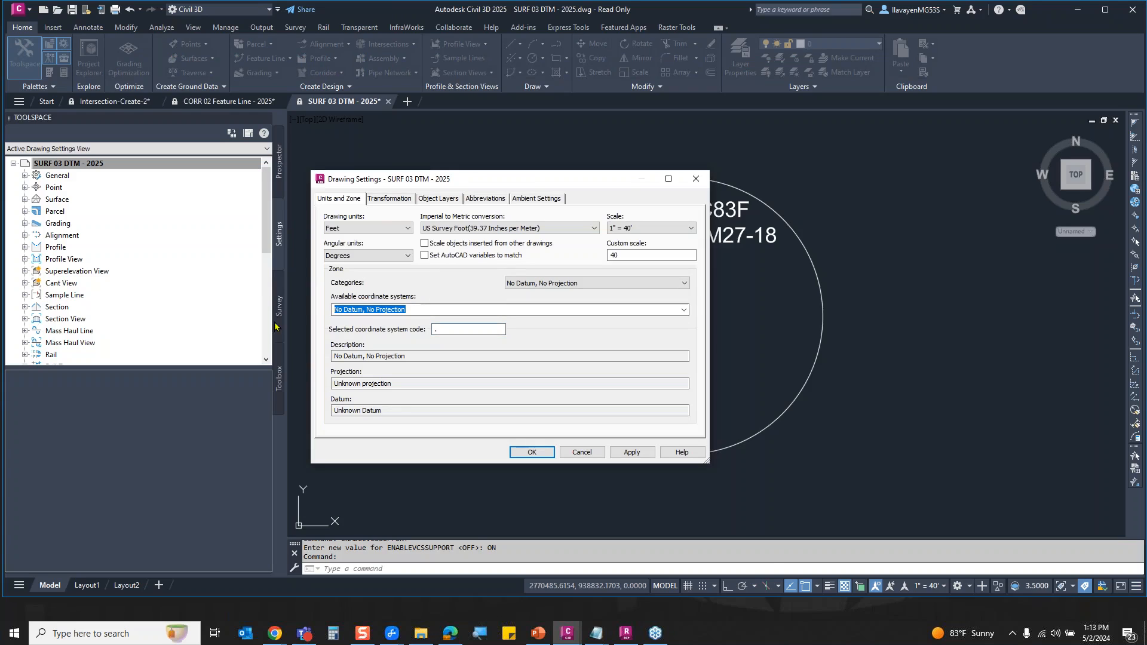
{"action": "key", "text": "Escape"}
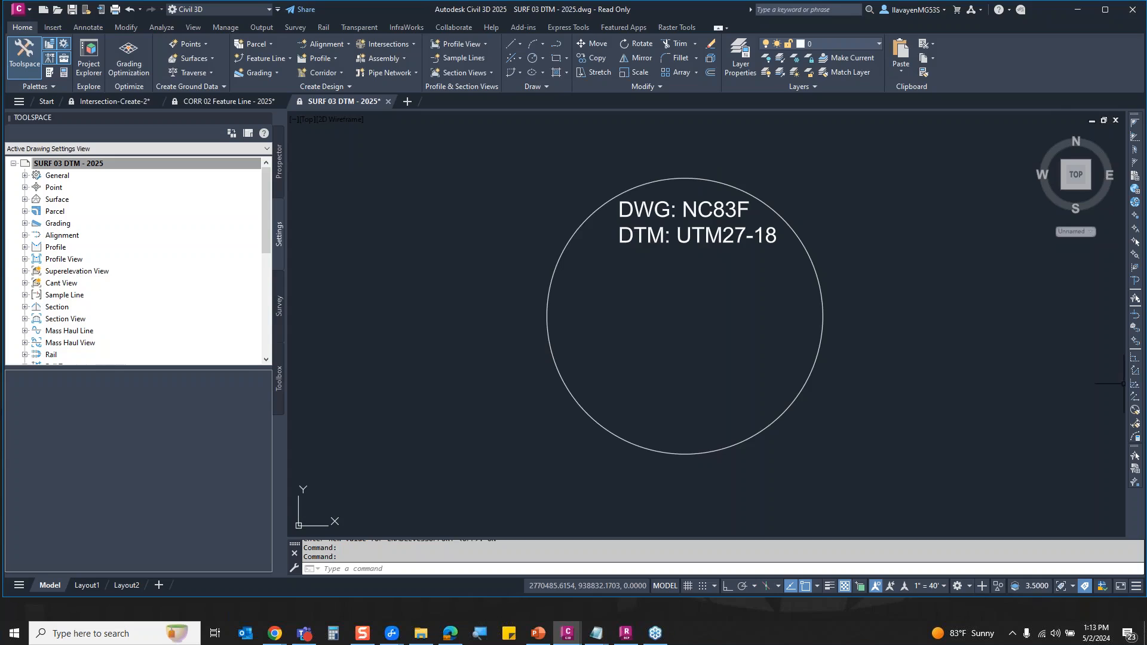
{"action": "key", "text": "alt+Tab"}
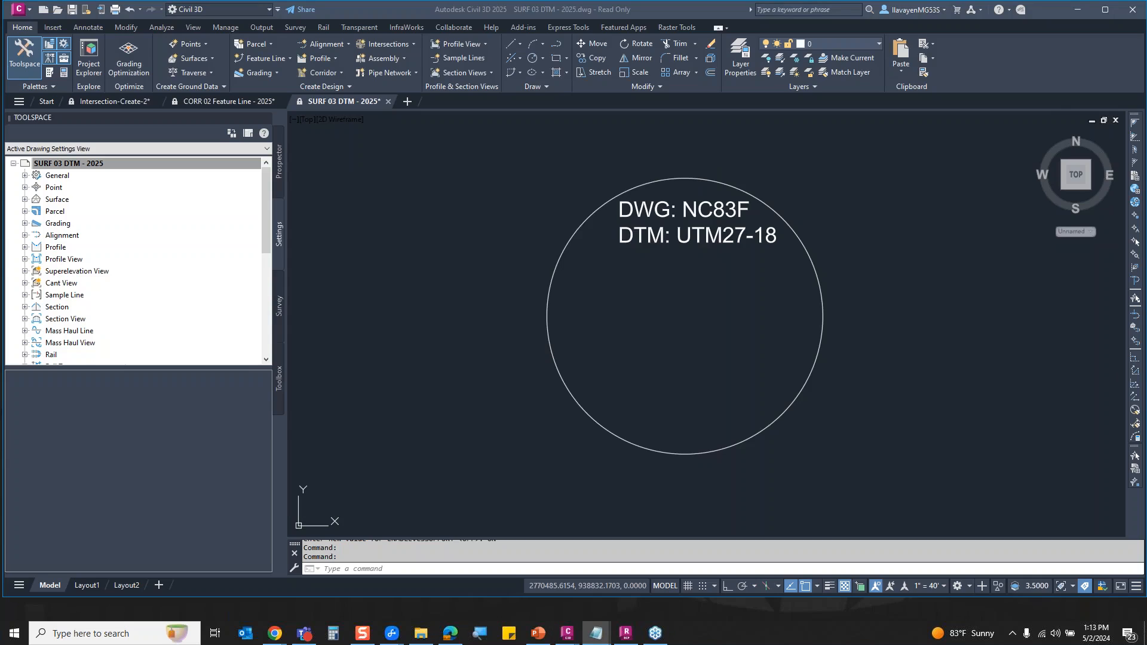
{"action": "left_click", "coordinate": [585, 570]}
{"action": "key", "text": "ctrl+v"}
{"action": "key", "text": "Escape"}
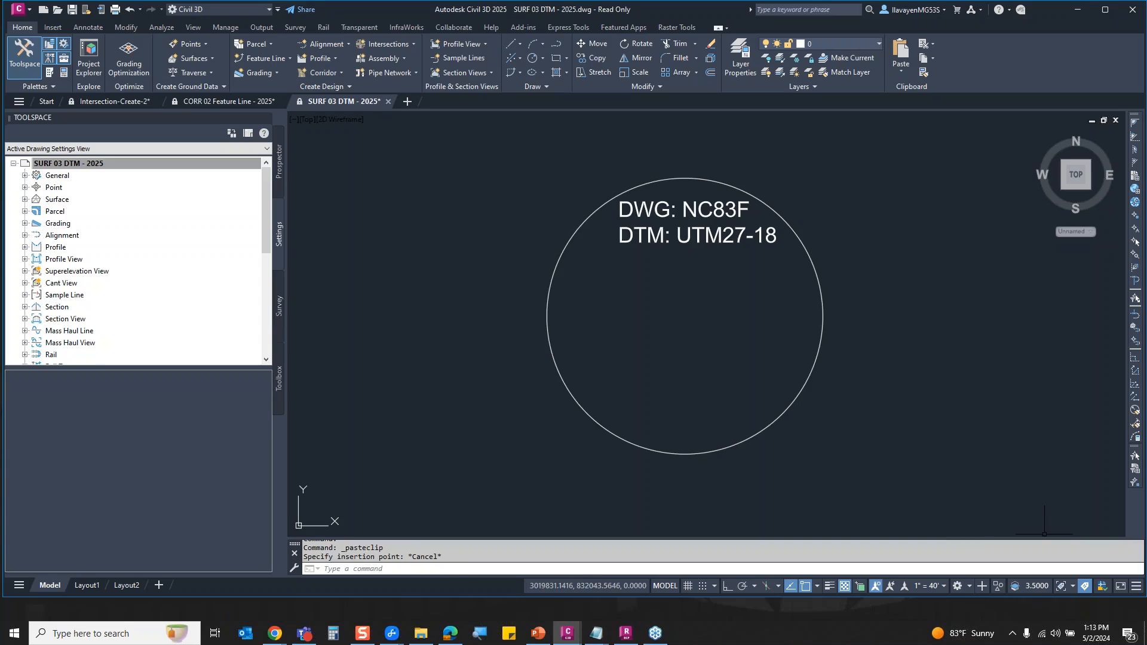
{"action": "key", "text": "alt+Tab"}
{"action": "left_click", "coordinate": [670, 568]}
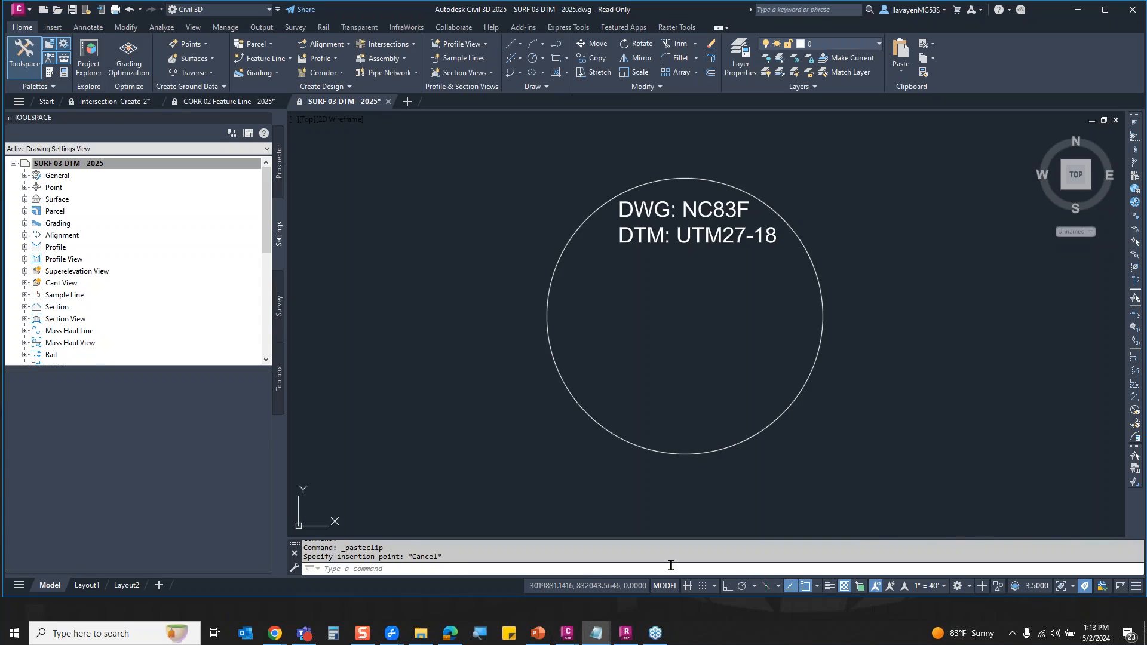
{"action": "key", "text": "ctrl+v"}
{"action": "key", "text": "Escape"}
{"action": "key", "text": "Escape"}
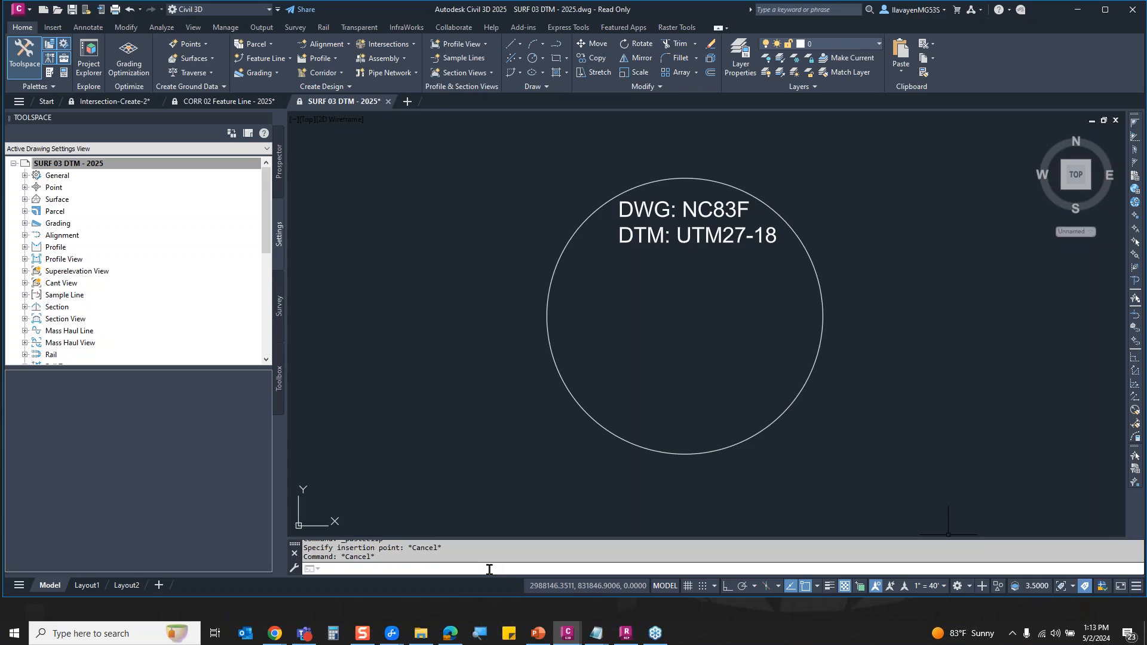
- Assign the NC83F northing-easting coordinate system to the drawing with the GEOCSASSIGN command
{"action": "type", "text": "GEOCSASSIGN"}
{"action": "key", "text": "Return"}
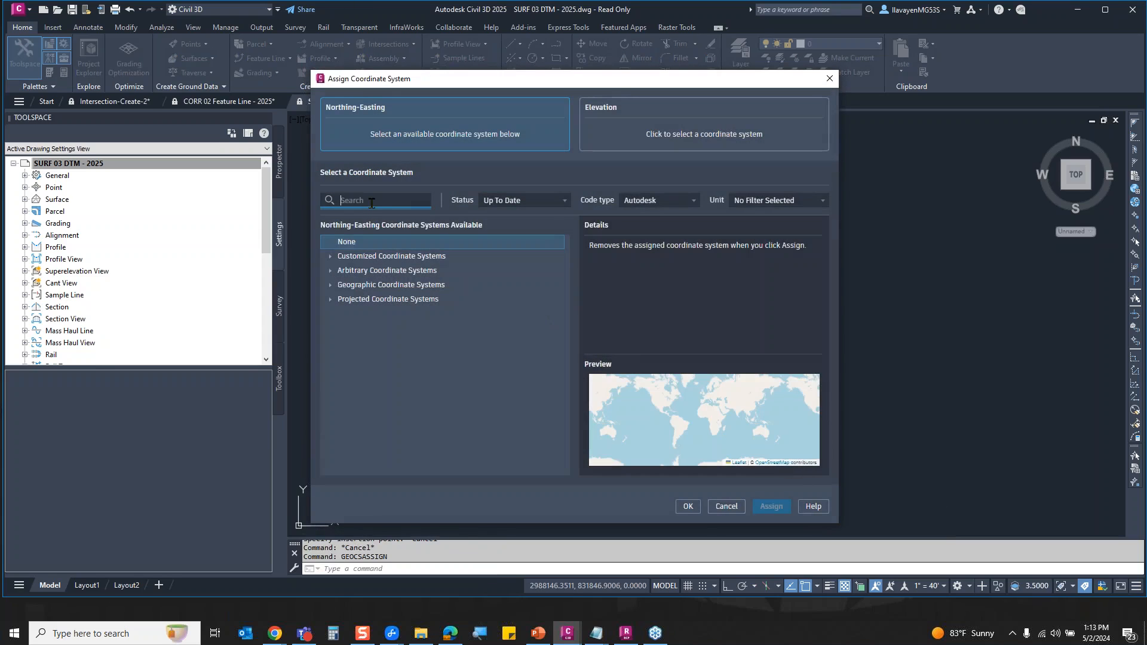
{"action": "type", "text": "NC83F"}
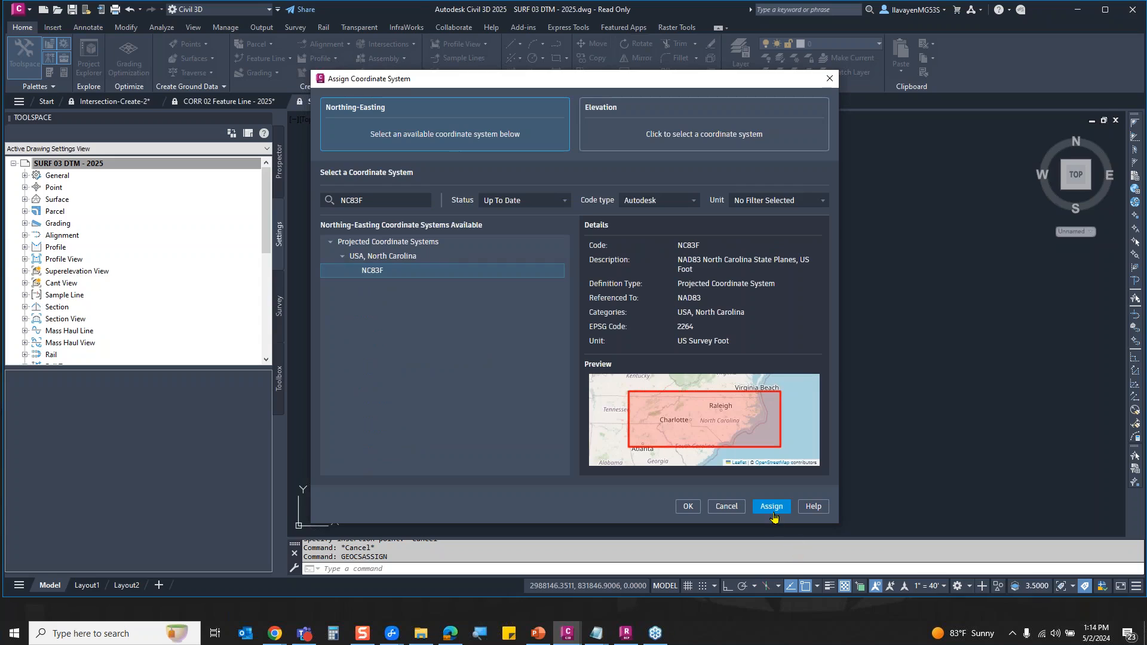
{"action": "left_click", "coordinate": [772, 508]}
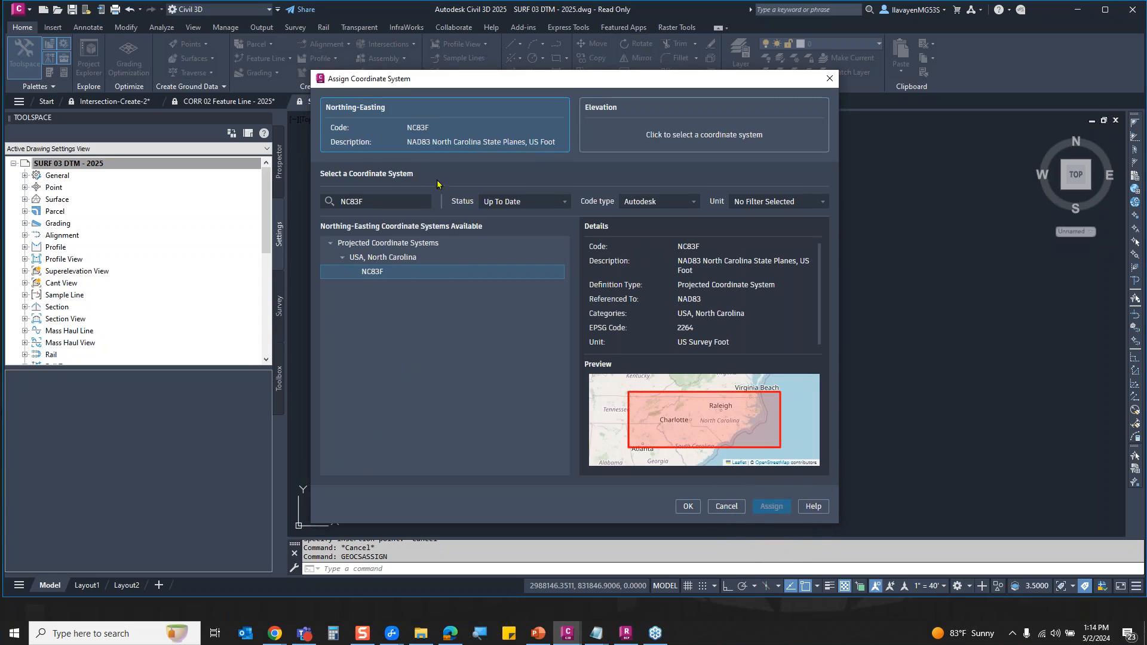
{"action": "left_click", "coordinate": [688, 506]}
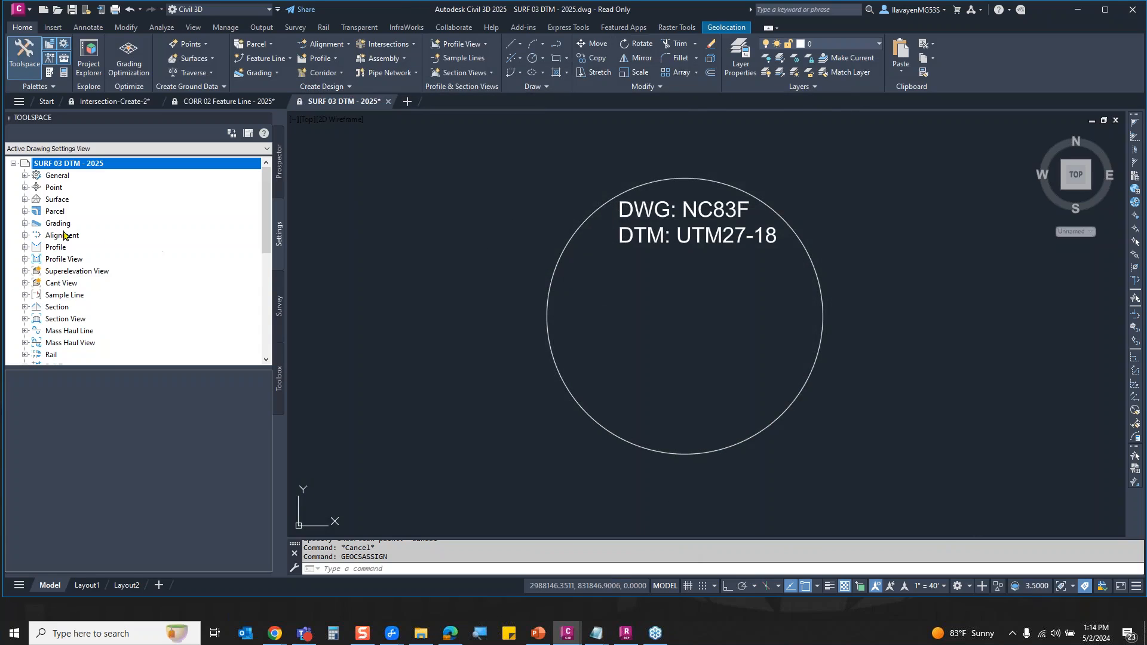
- Create a new surface in SURF 03 DTM - 2025 and expand its definition to show the data types
{"action": "double_click", "coordinate": [60, 199]}
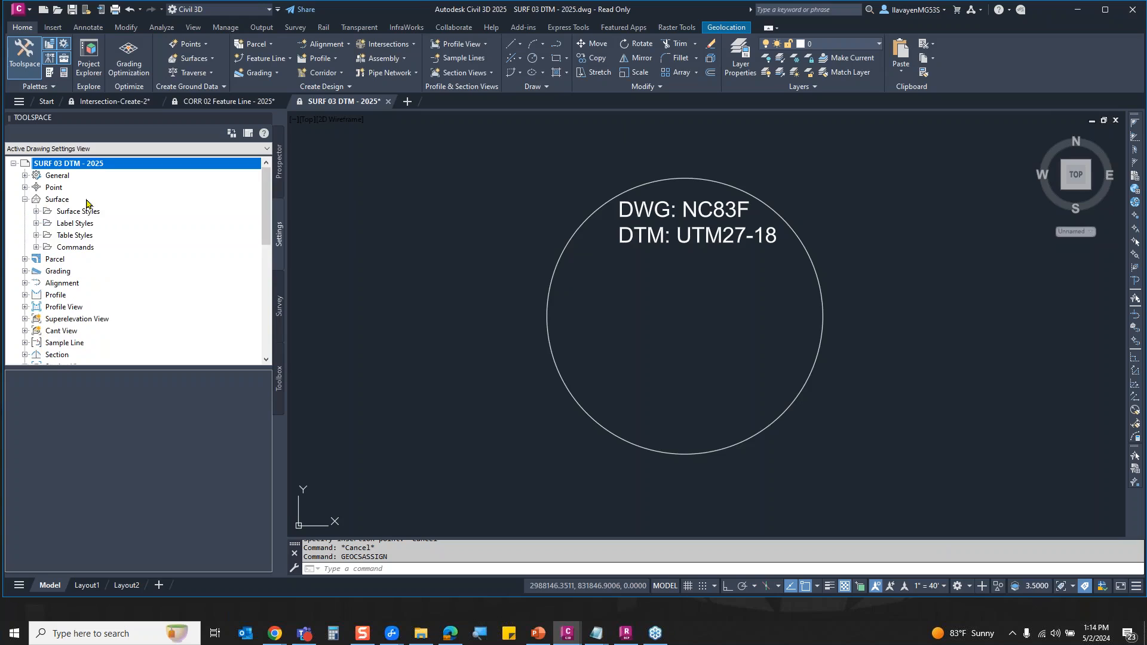
{"action": "left_click", "coordinate": [278, 162]}
{"action": "right_click", "coordinate": [80, 203]}
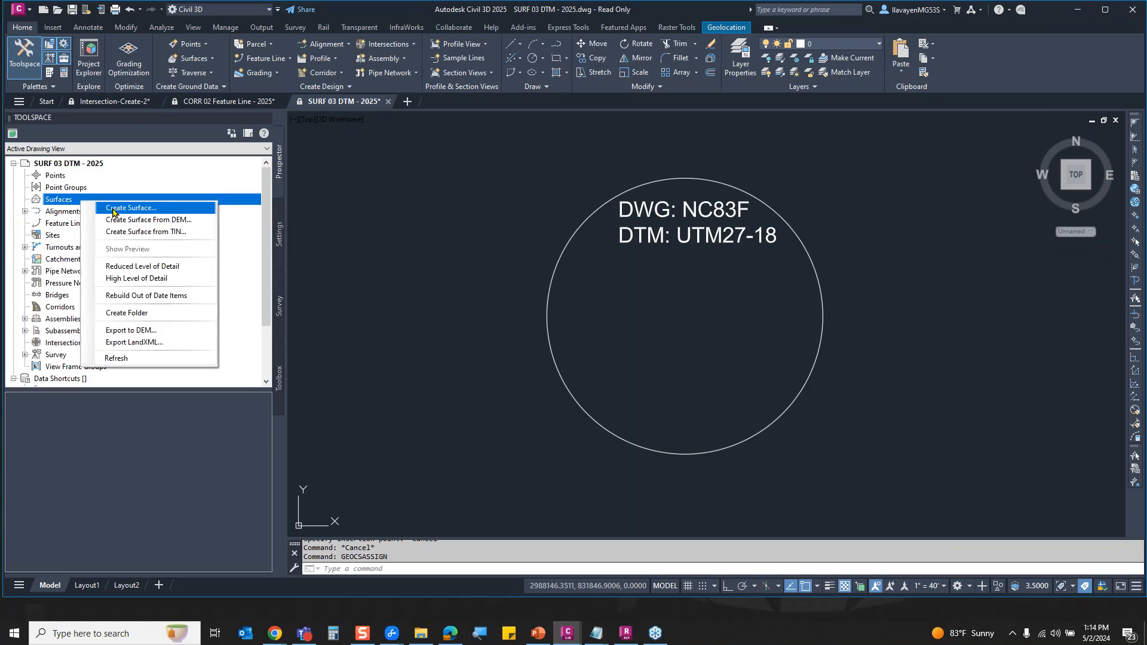
{"action": "left_click", "coordinate": [131, 208]}
{"action": "left_click", "coordinate": [24, 199]}
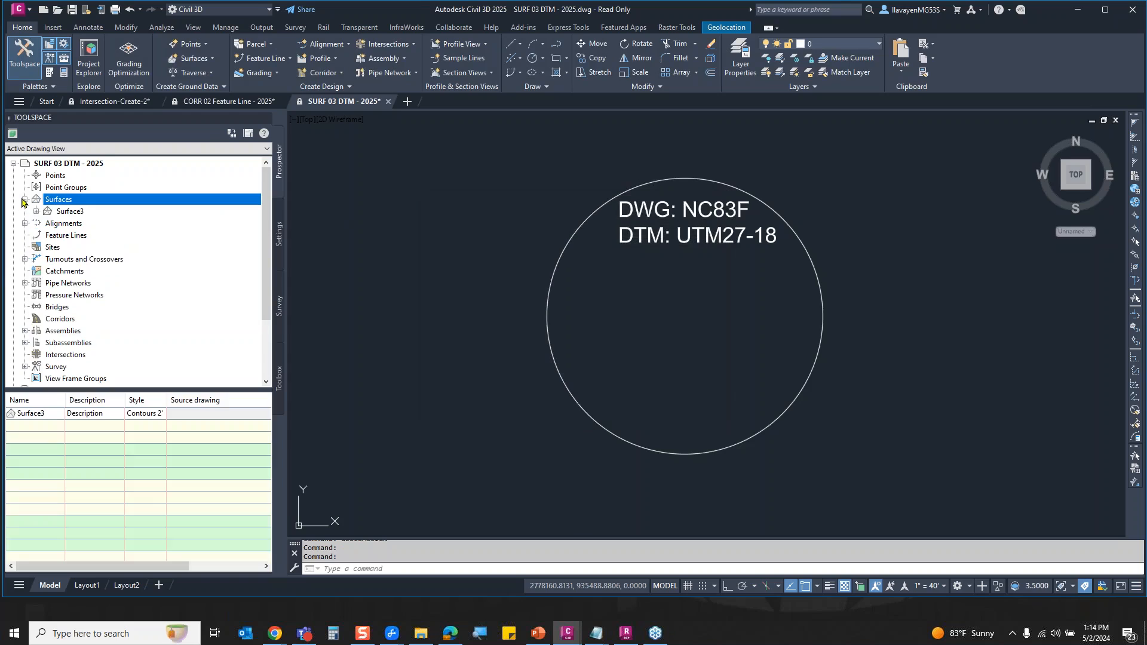
{"action": "left_click", "coordinate": [35, 212]}
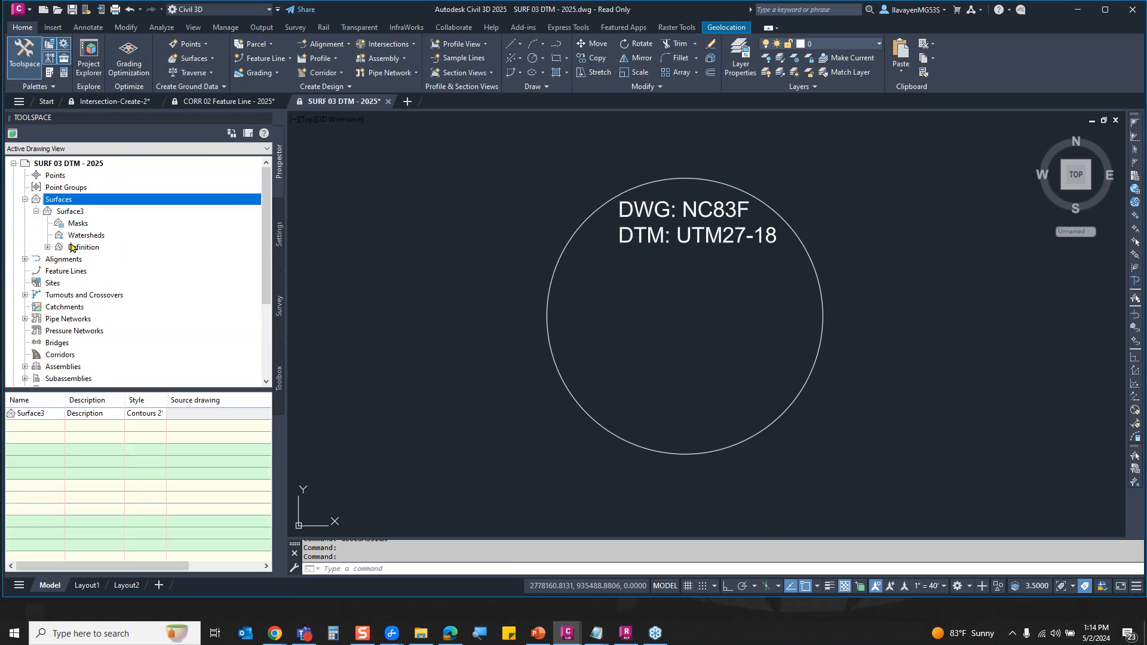
{"action": "left_click", "coordinate": [47, 247]}
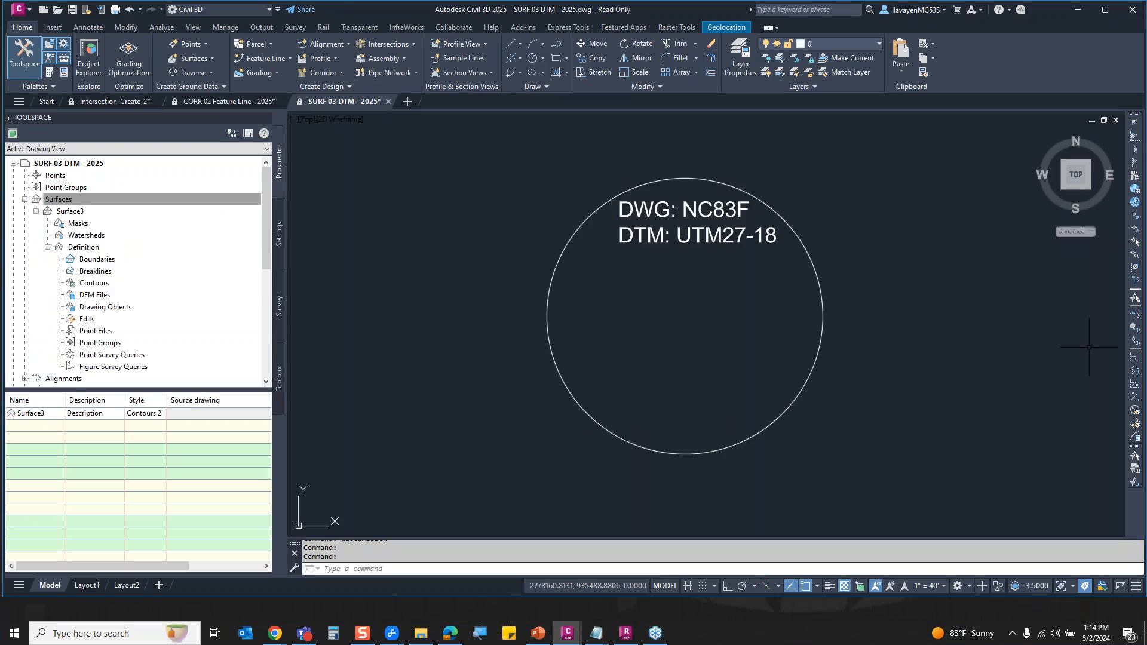
- Check the current value of the ENABLEVCSSUPPORT system variable
{"action": "left_click", "coordinate": [383, 569]}
{"action": "type", "text": "ENABLEVCSSUPPPORT"}
{"action": "key", "text": "Return"}
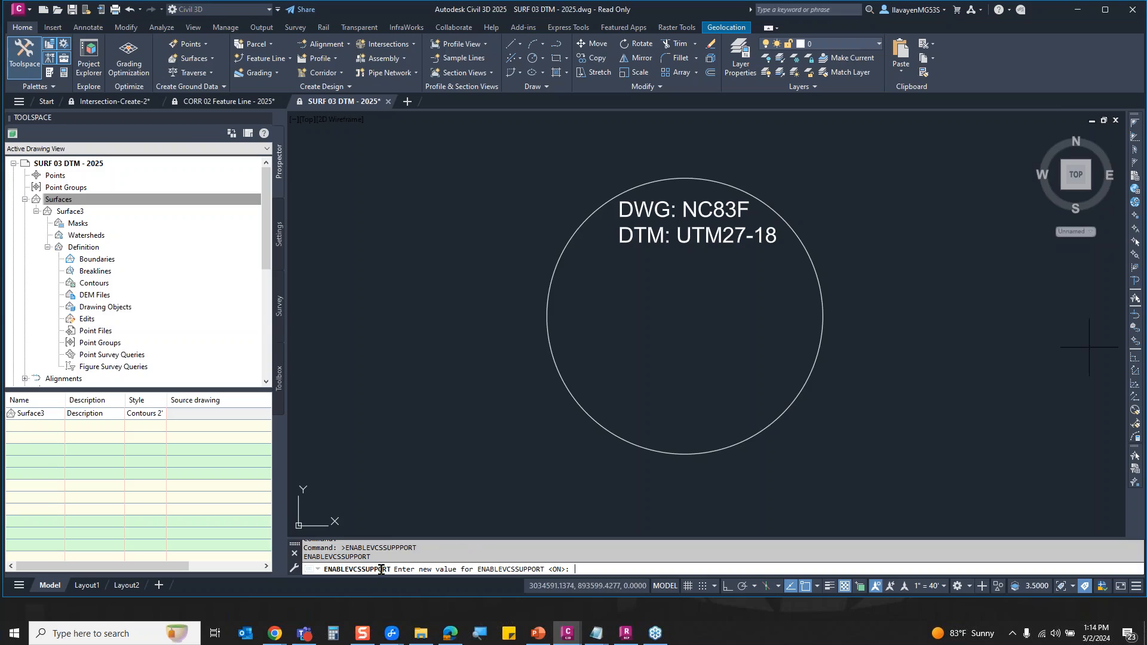
- Start adding a DEM file to the new surface and assign UTM27-18 as the DEM's northing-easting coordinate system
{"action": "left_click", "coordinate": [107, 297]}
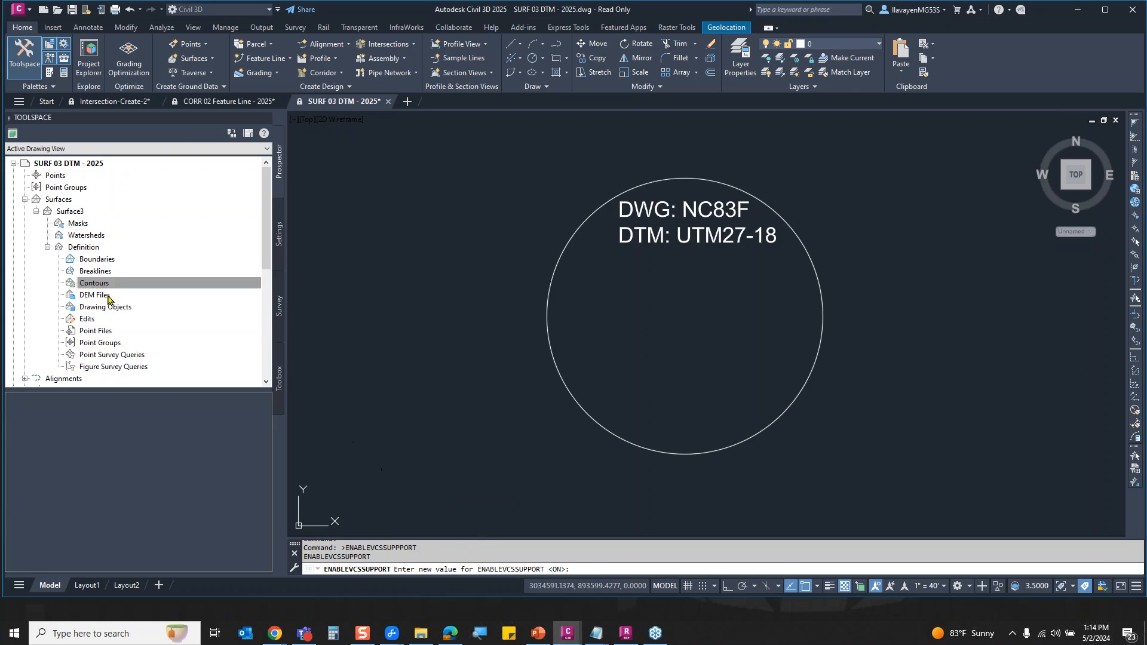
{"action": "right_click", "coordinate": [108, 300]}
{"action": "left_click", "coordinate": [170, 305]}
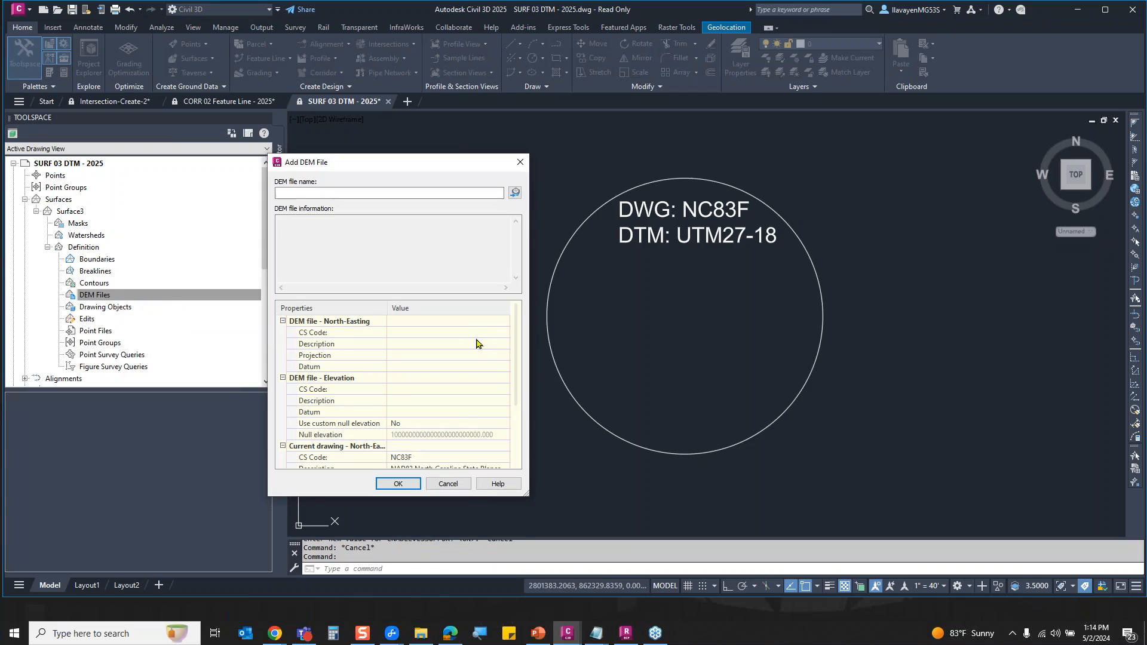
{"action": "left_click", "coordinate": [501, 335]}
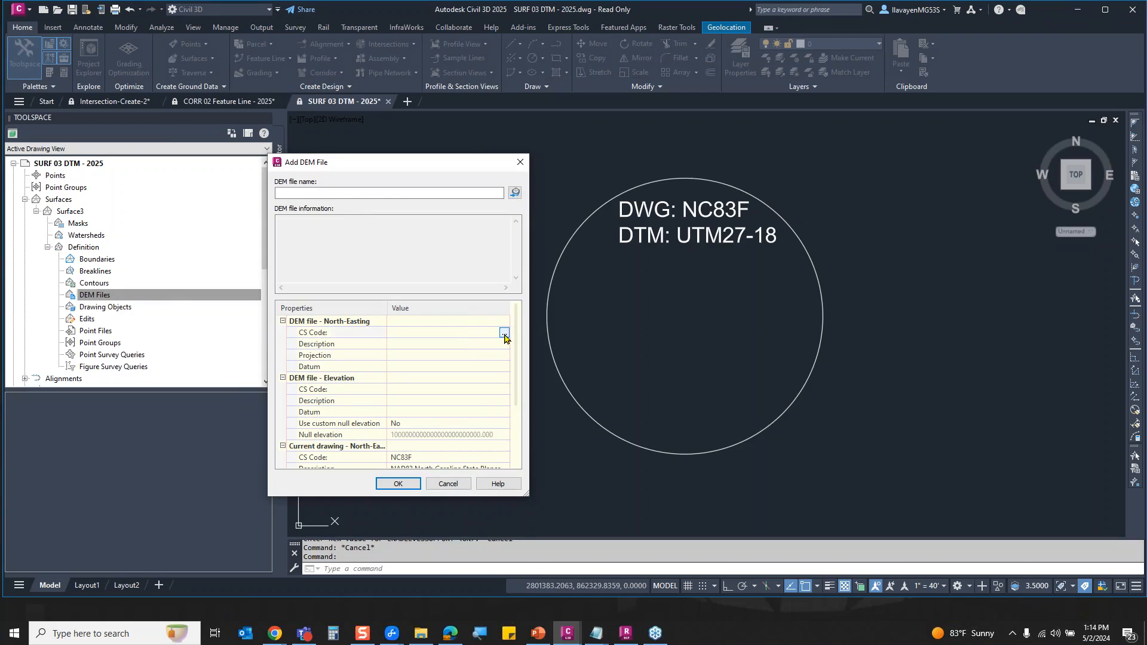
{"action": "left_click", "coordinate": [504, 334]}
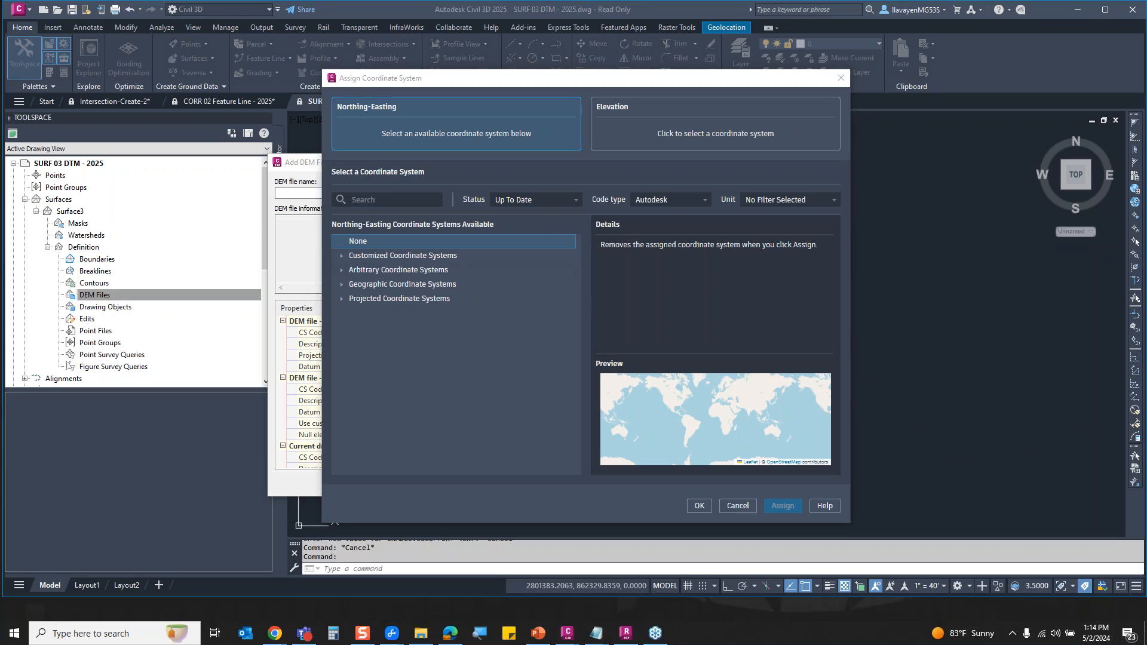
{"action": "left_click", "coordinate": [404, 197]}
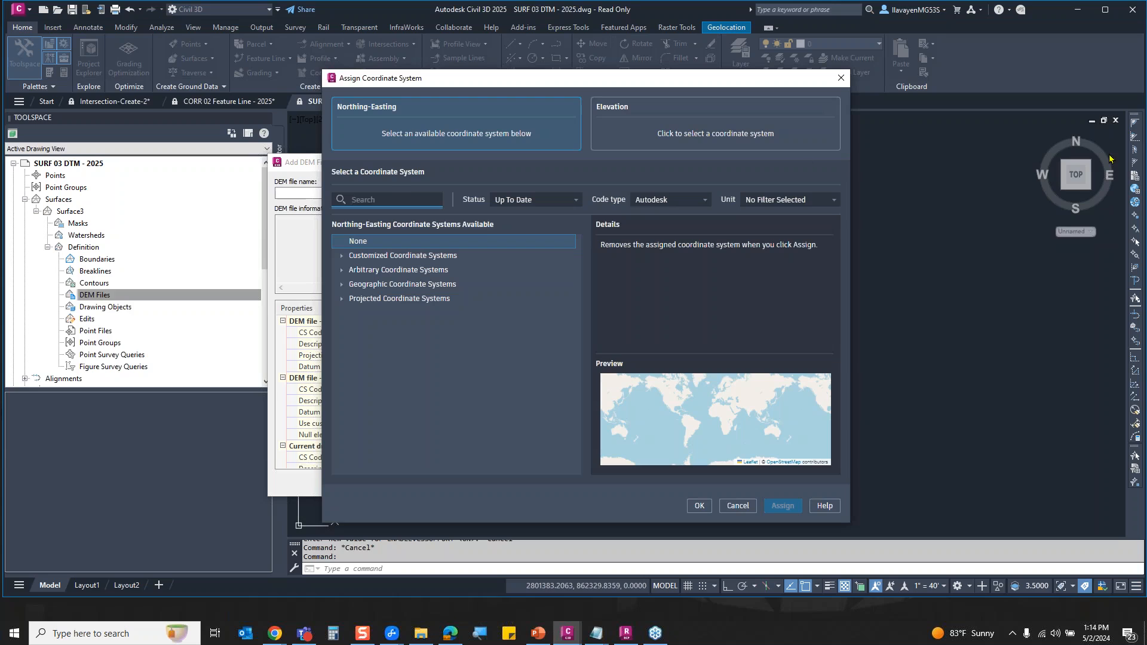
{"action": "mouse_move", "coordinate": [625, 81]}
{"action": "left_mouse_down"}
{"action": "mouse_move", "coordinate": [329, 140]}
{"action": "mouse_move", "coordinate": [378, 108]}
{"action": "left_mouse_up"}
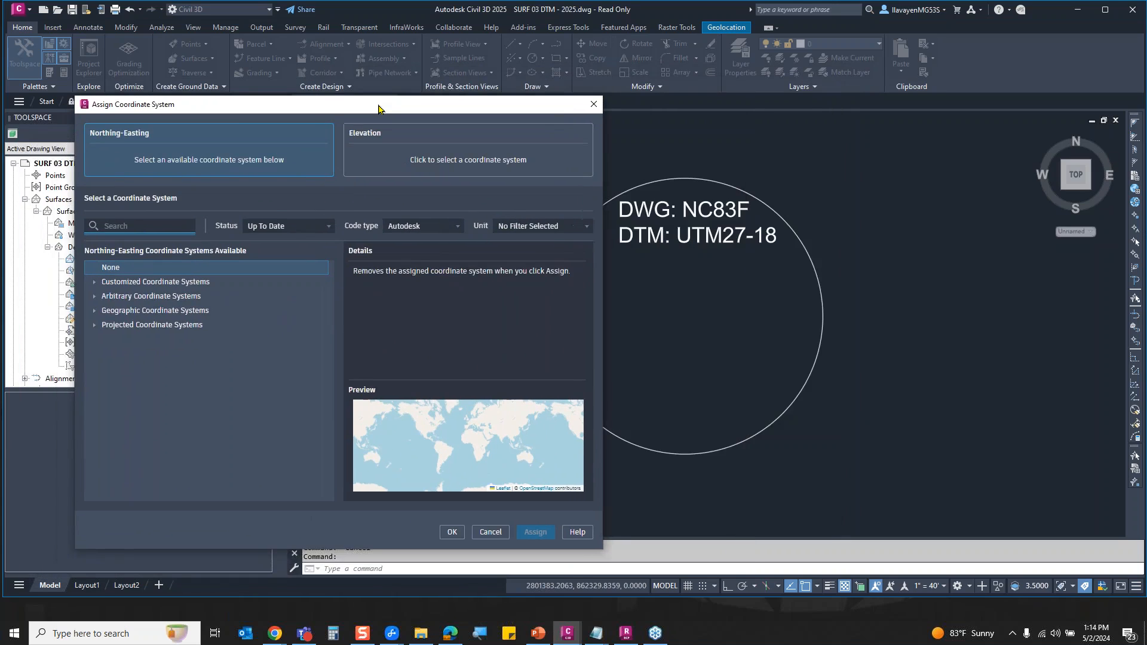
{"action": "type", "text": "UTM27-18"}
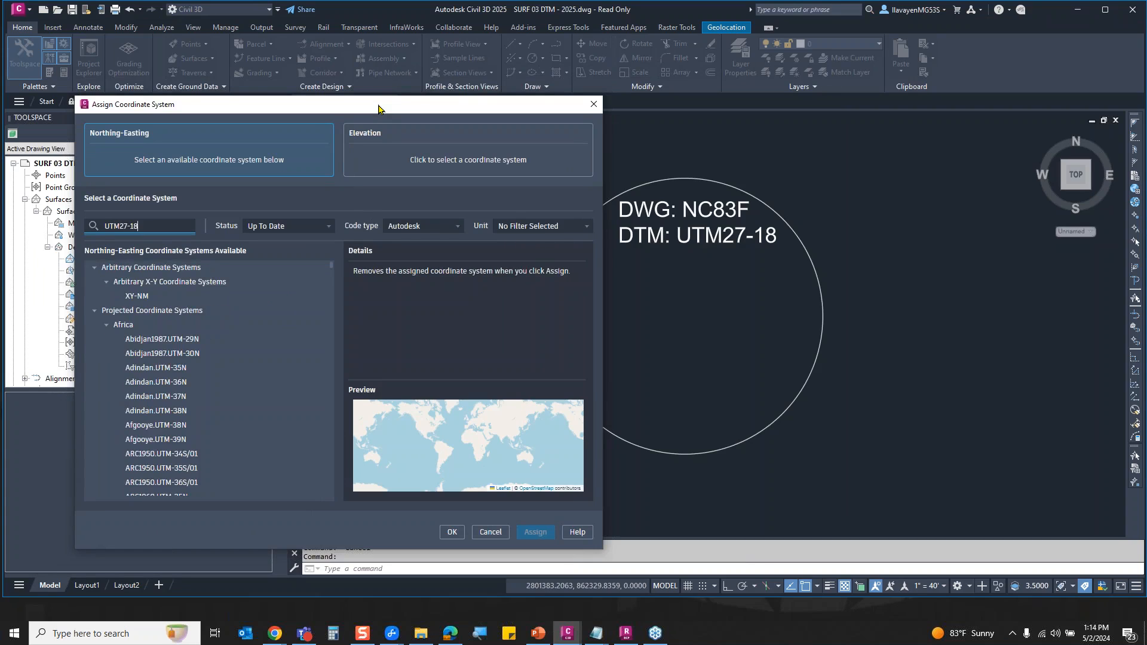
{"action": "left_click", "coordinate": [145, 298]}
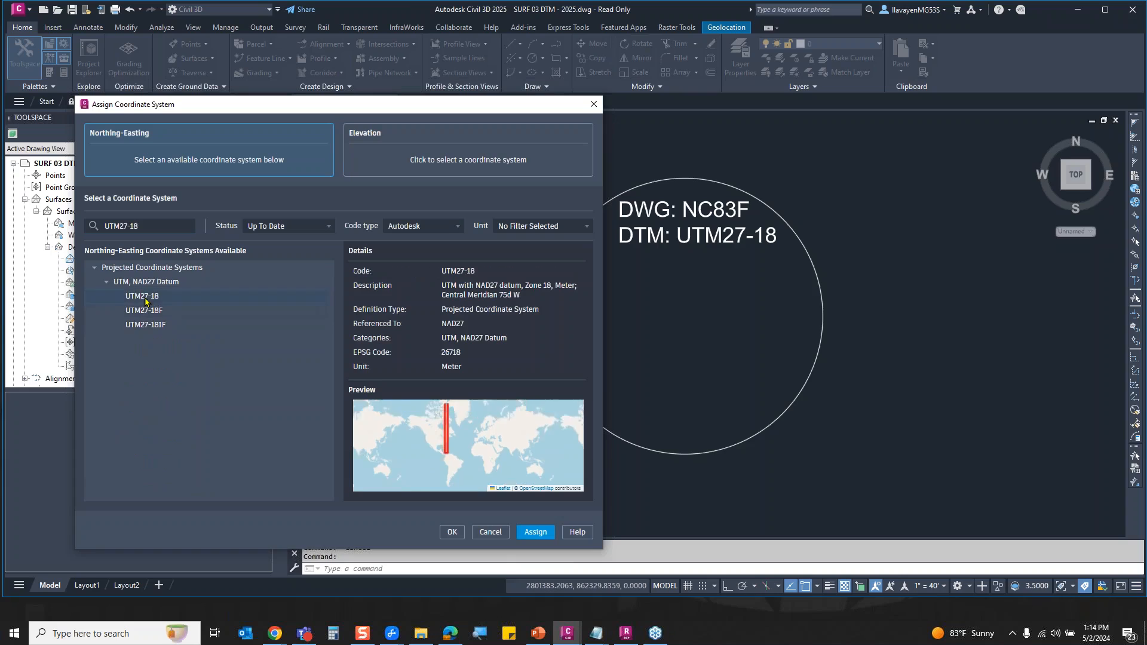
{"action": "left_click", "coordinate": [535, 532]}
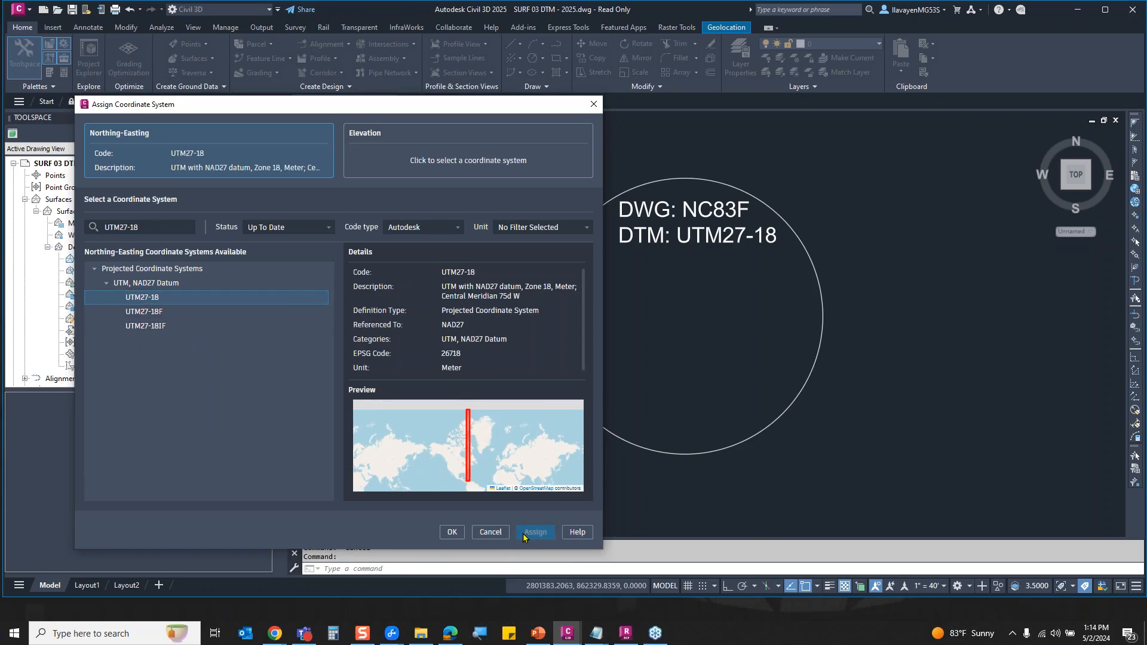
- Assign NAVD88_height as the DEM file's elevation coordinate system and accept both coordinate system assignments
{"action": "left_click", "coordinate": [384, 168]}
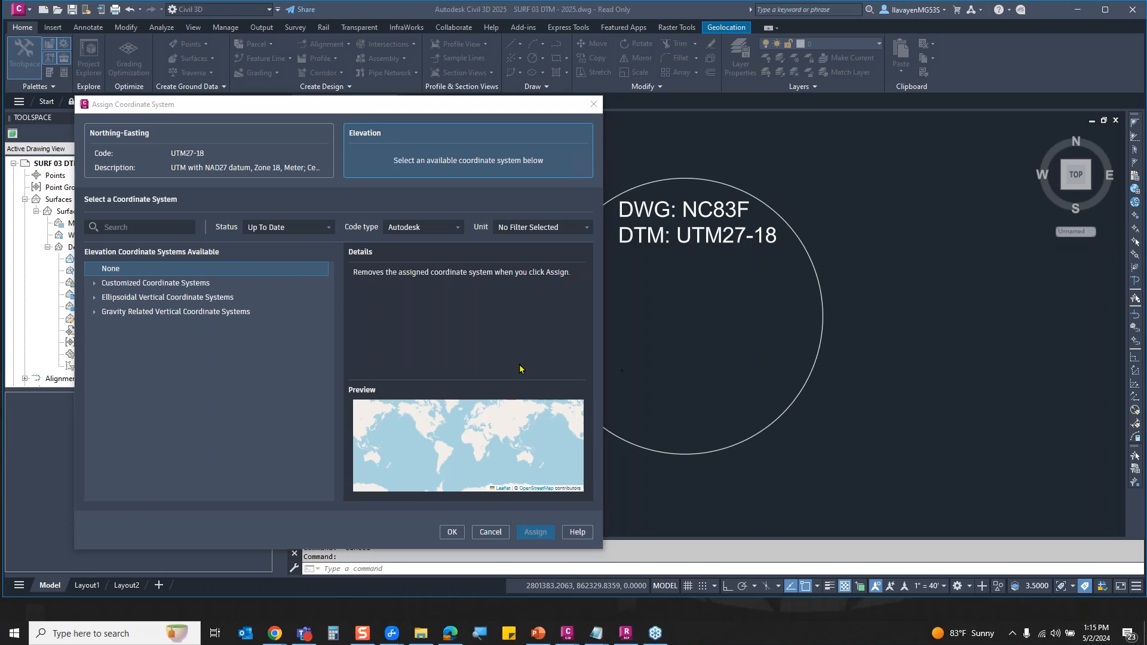
{"action": "left_click", "coordinate": [153, 224]}
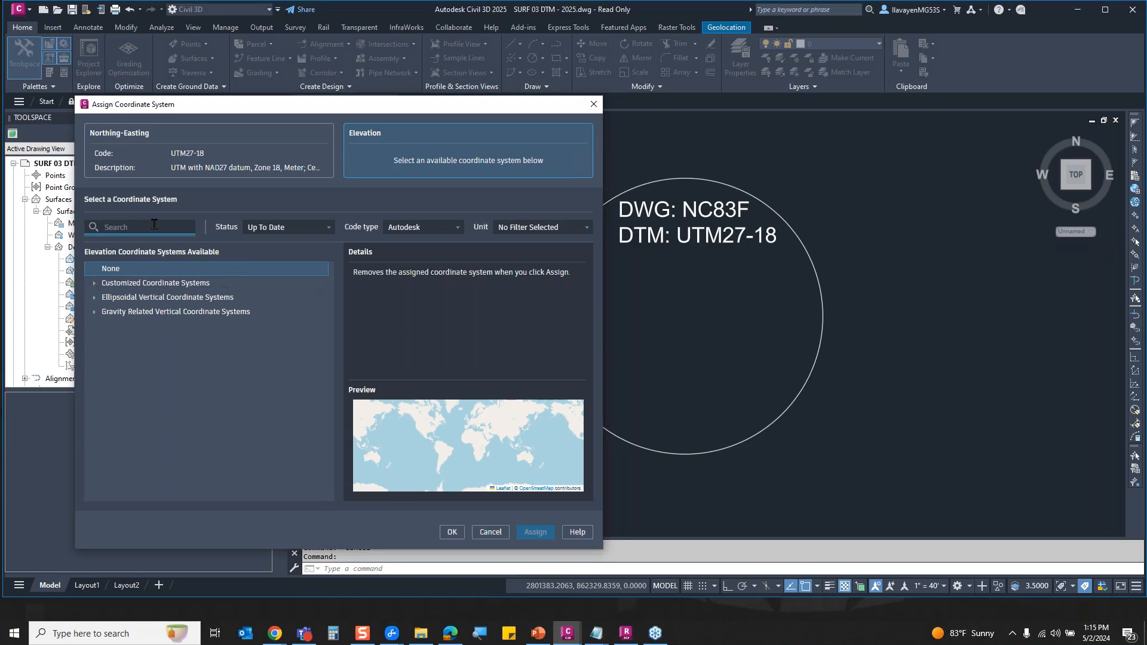
{"action": "type", "text": "NA"}
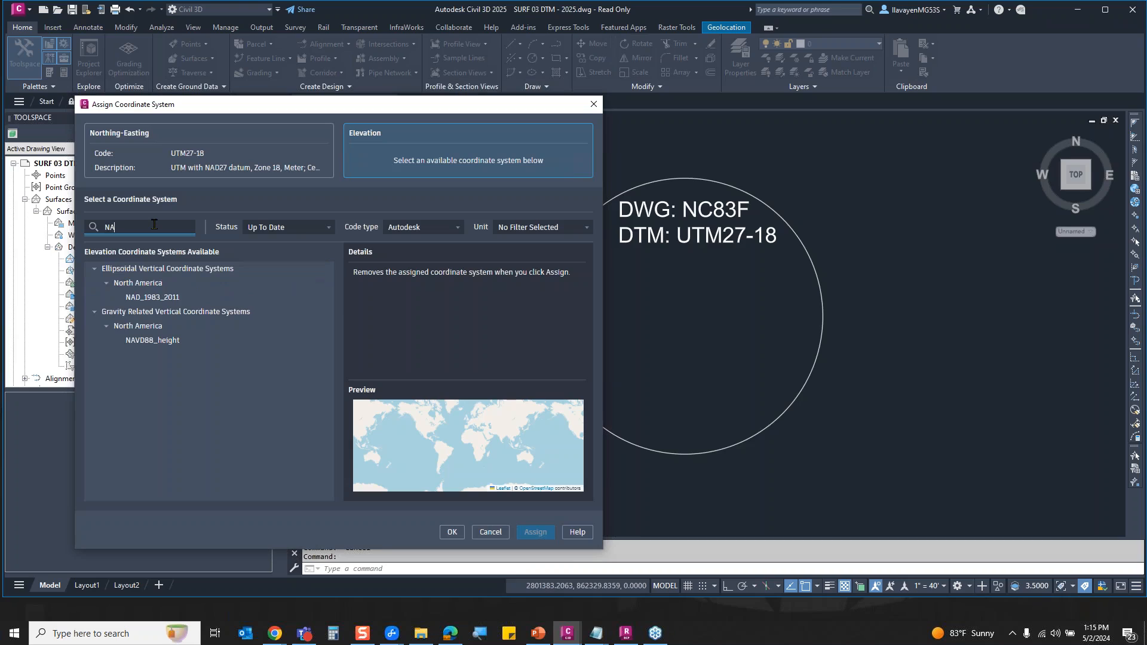
{"action": "left_click", "coordinate": [136, 341]}
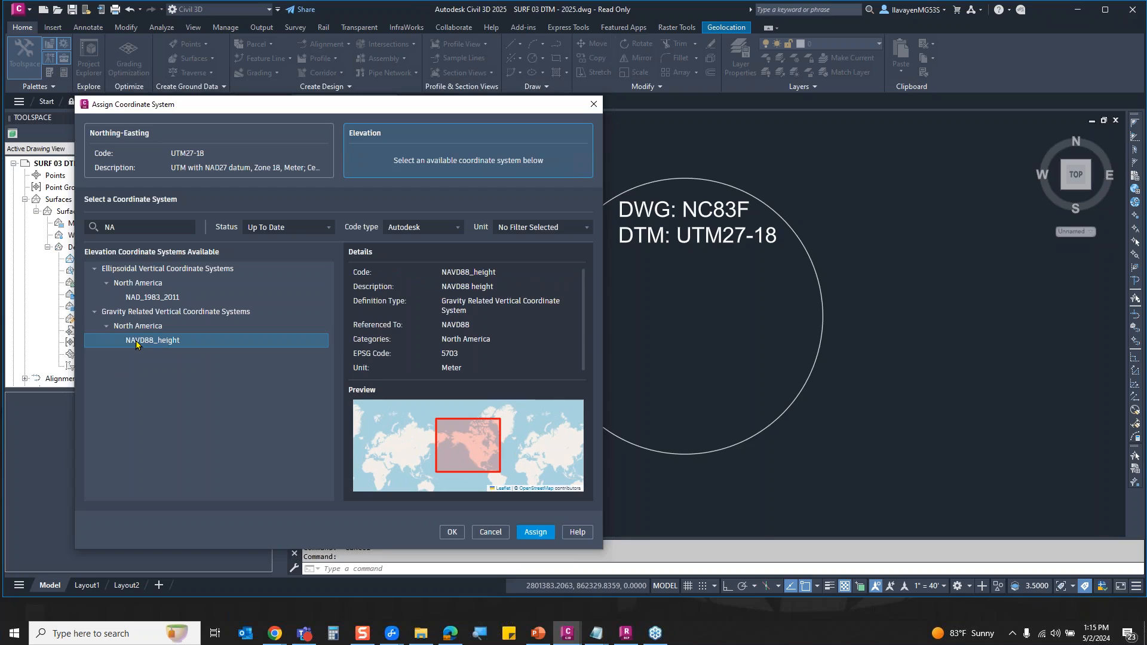
{"action": "left_click", "coordinate": [535, 532]}
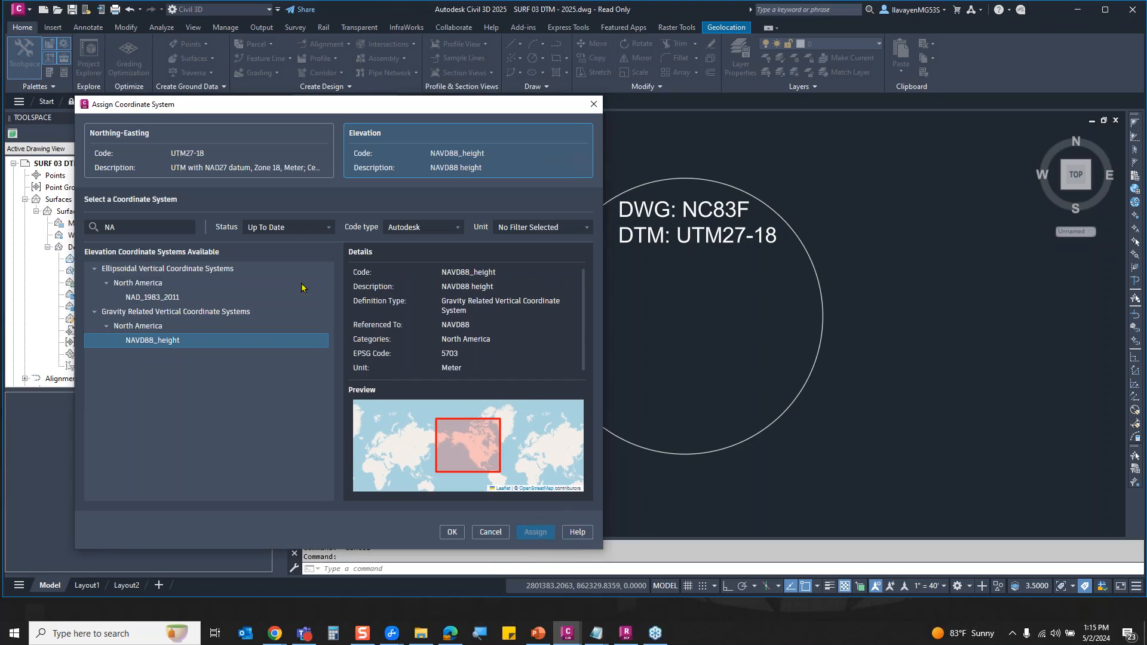
{"action": "left_click", "coordinate": [452, 532]}
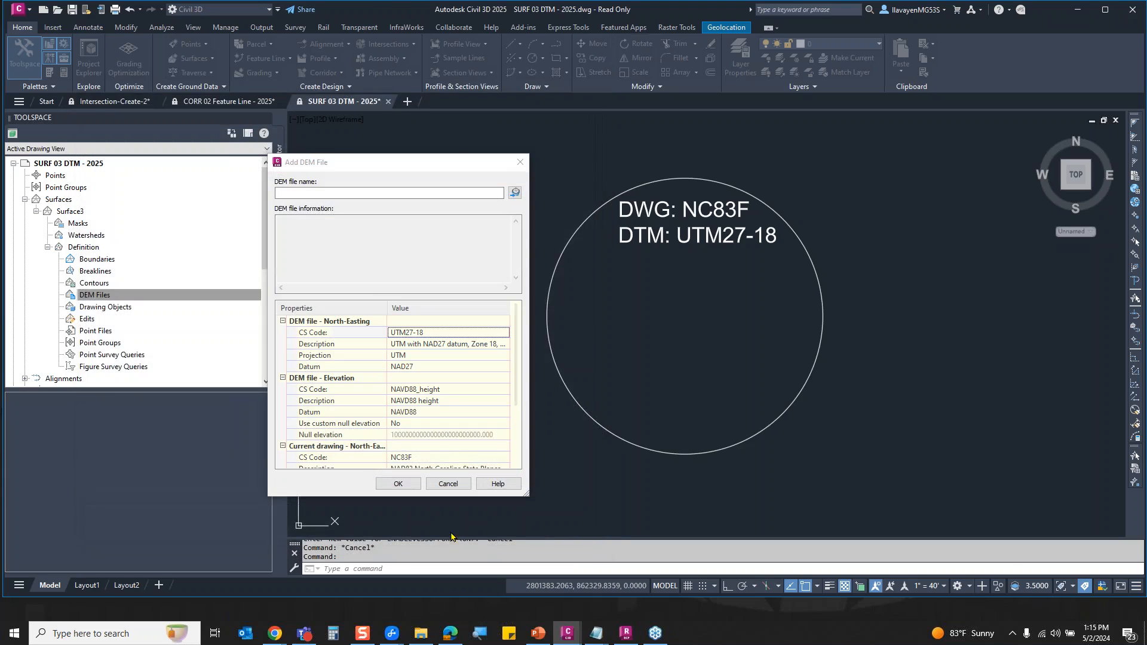
- Choose 0405_Camden_NC.dem as the DEM file and add it to the surface
{"action": "left_click", "coordinate": [515, 193]}
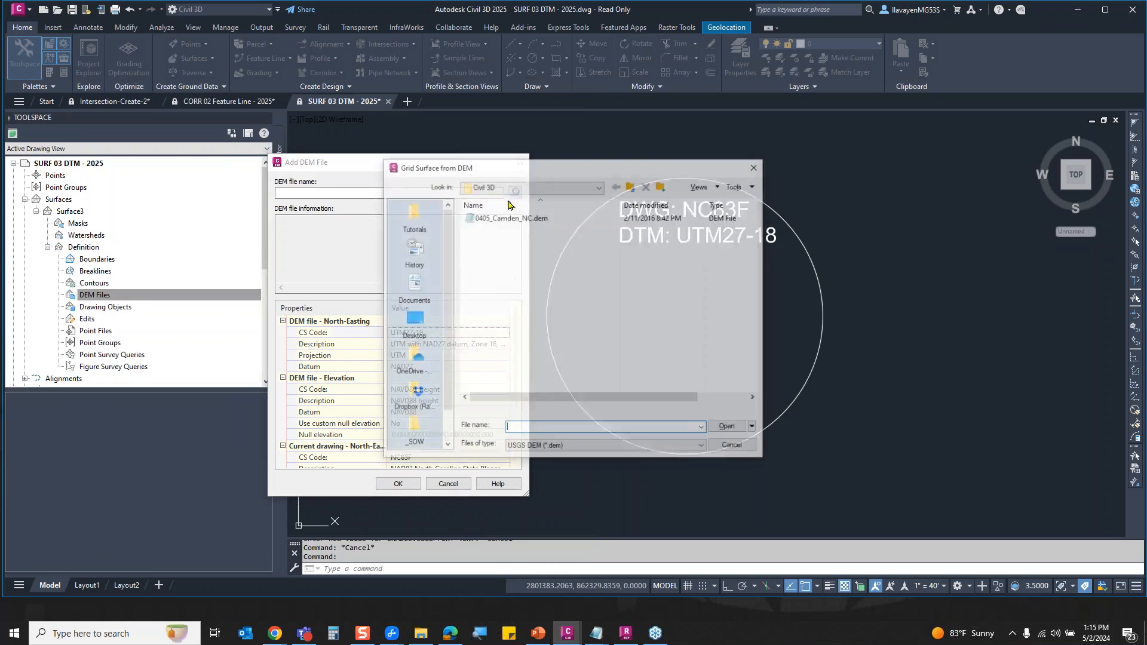
{"action": "double_click", "coordinate": [481, 224]}
{"action": "left_click", "coordinate": [397, 483]}
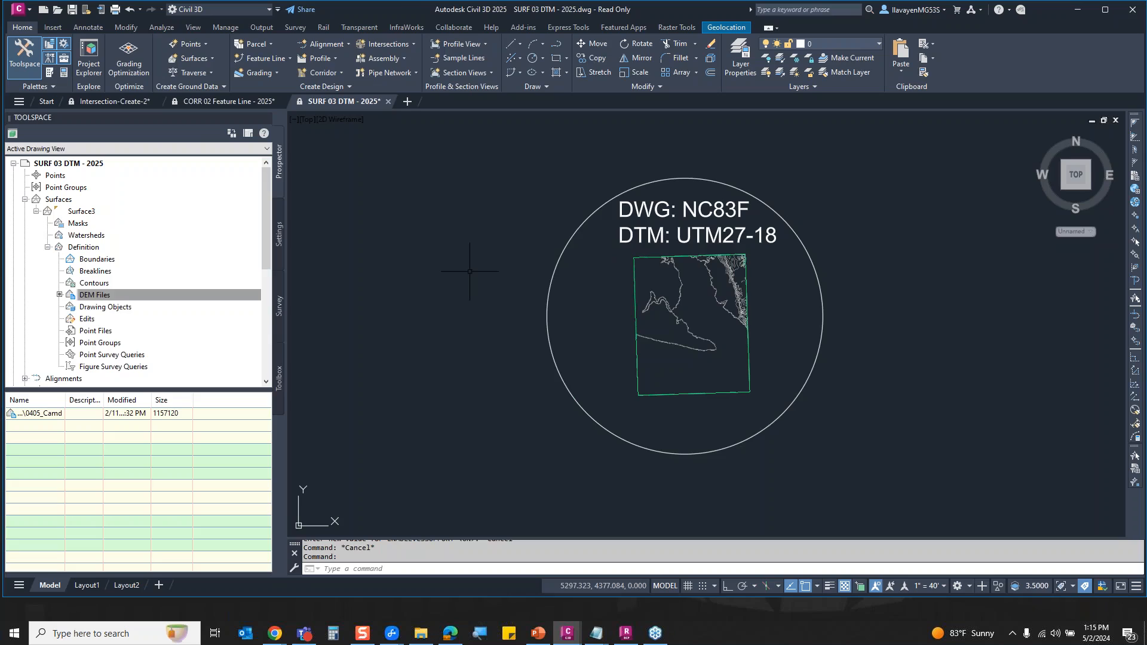
- Review the drawing's northing-easting and elevation coordinate system assignments with GEOCSASSIGN, and close them without changes
{"action": "type", "text": "GEOCSASSIGN"}
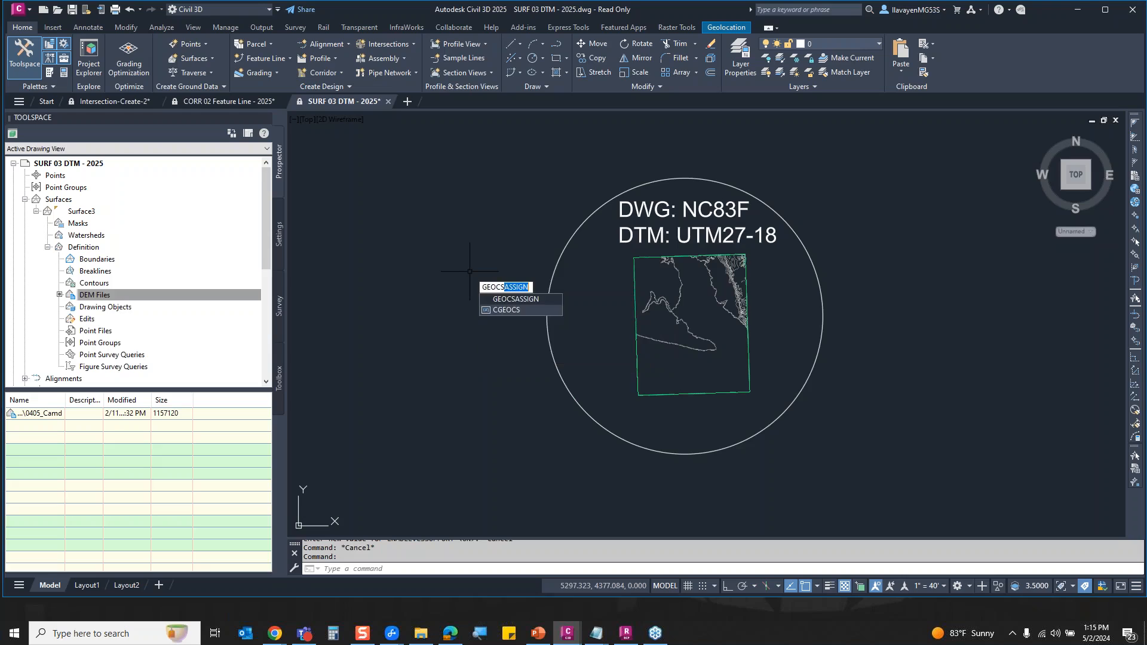
{"action": "key", "text": "Return"}
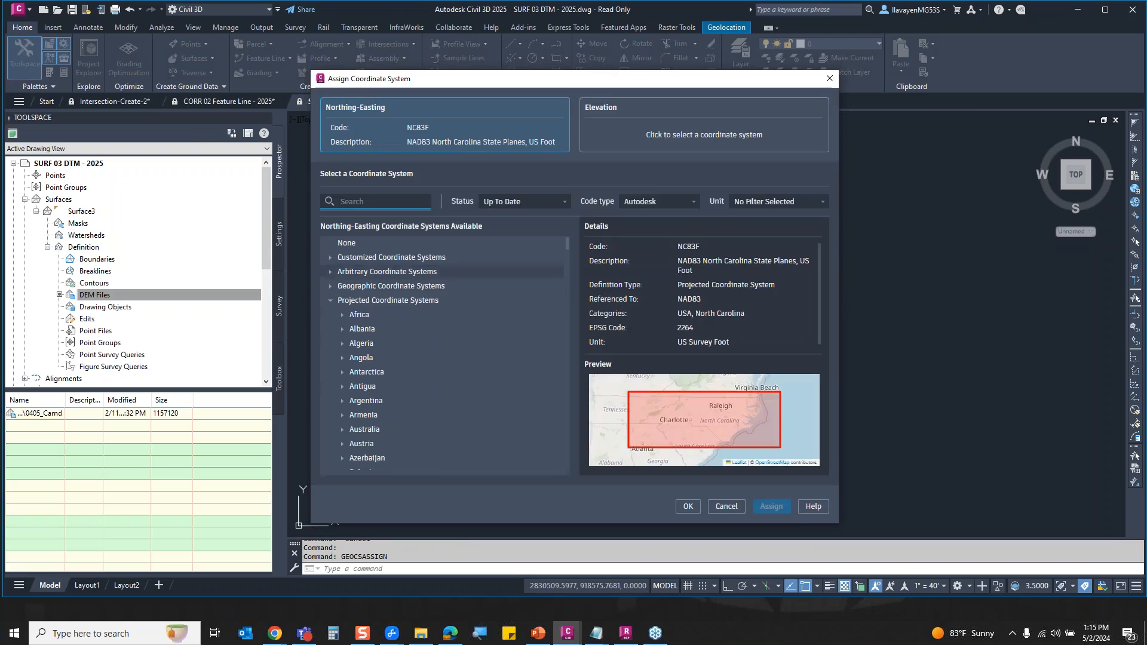
{"action": "left_click", "coordinate": [725, 507]}
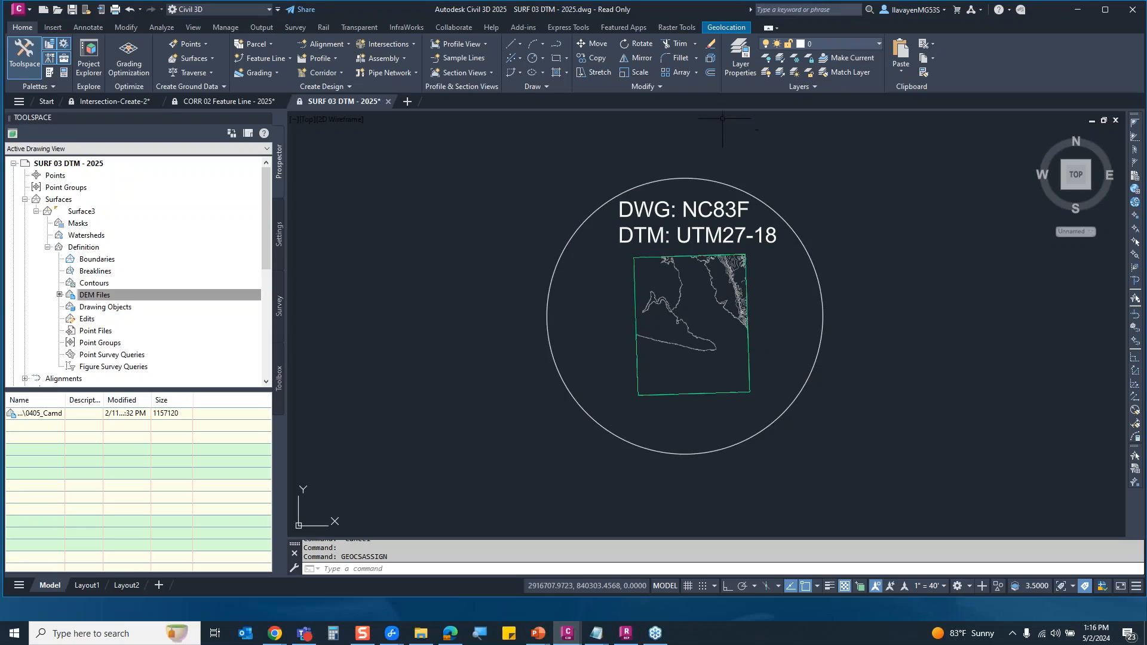
- Display the Esri OpenStreetMap online map behind the drawing and inspect the DEM surface's location against it
{"action": "left_click", "coordinate": [724, 28]}
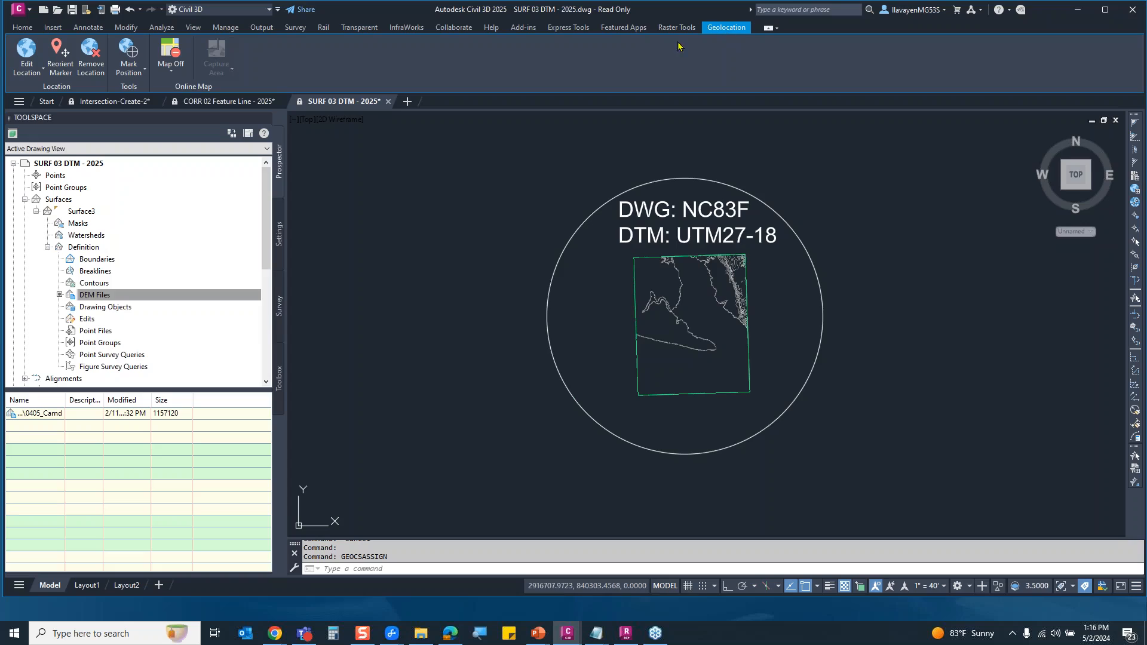
{"action": "left_click", "coordinate": [172, 76]}
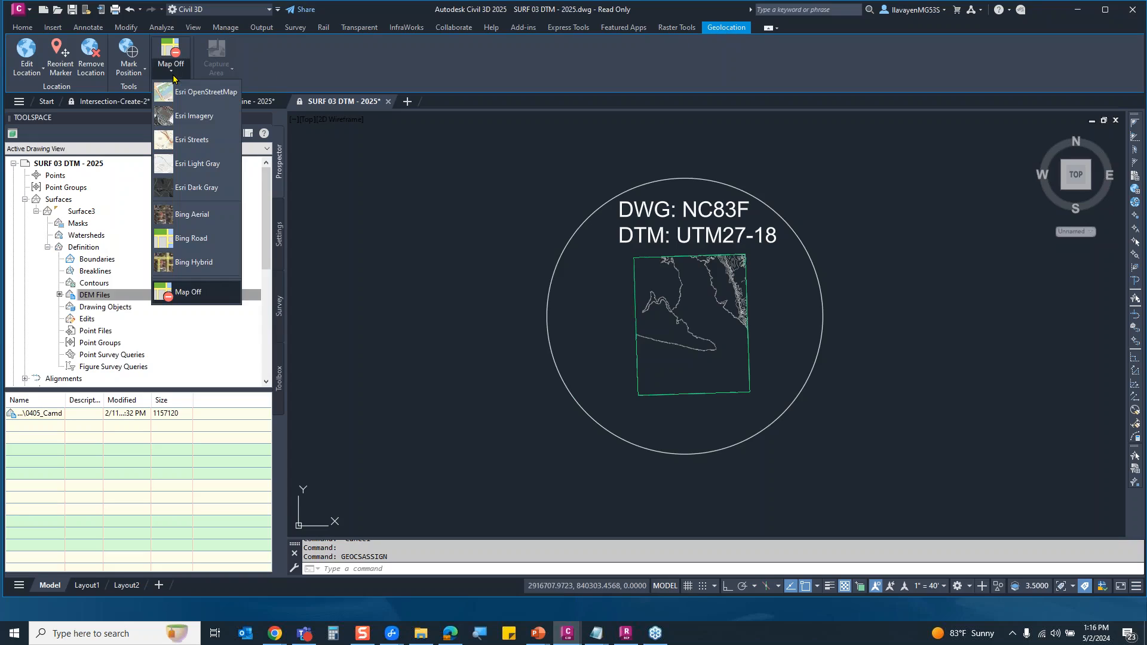
{"action": "left_click", "coordinate": [199, 93]}
{"action": "scroll", "coordinate": [719, 310], "scroll_direction": "up", "scroll_amount": 2}
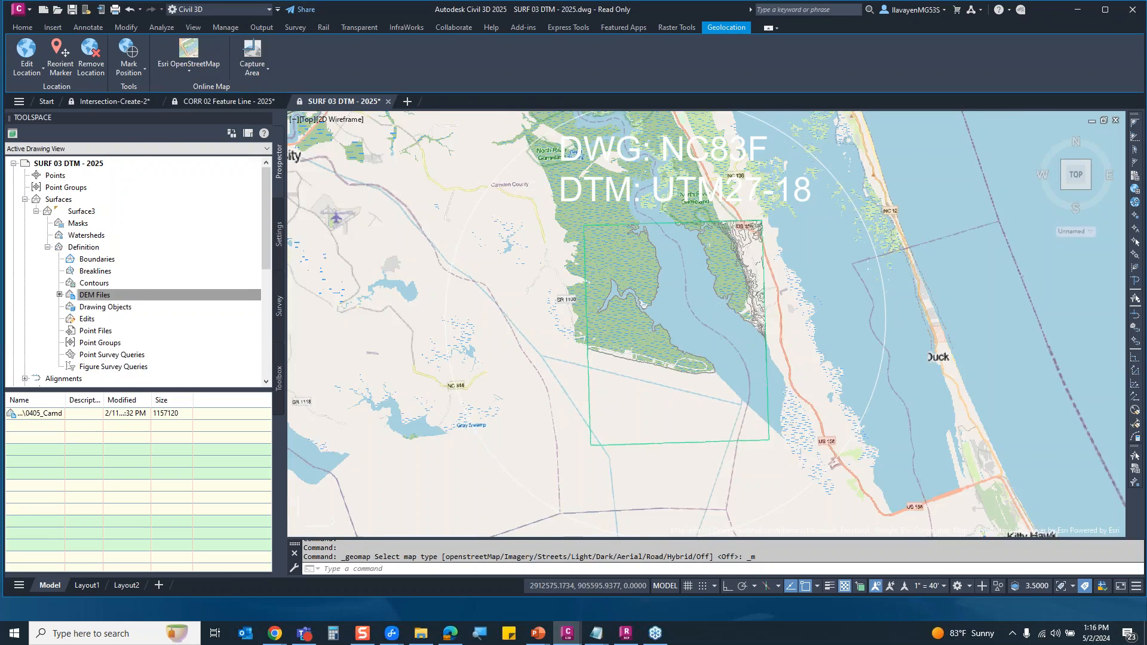
{"action": "scroll", "coordinate": [824, 316], "scroll_direction": "down", "scroll_amount": 4}
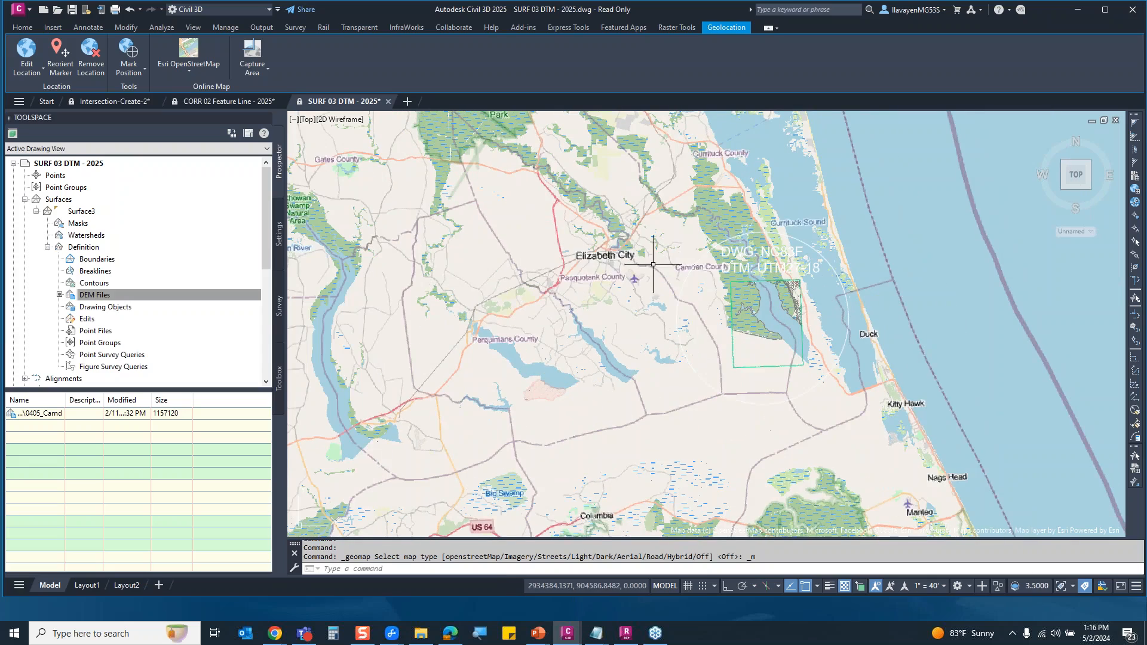
{"action": "scroll", "coordinate": [750, 296], "scroll_direction": "up", "scroll_amount": 2}
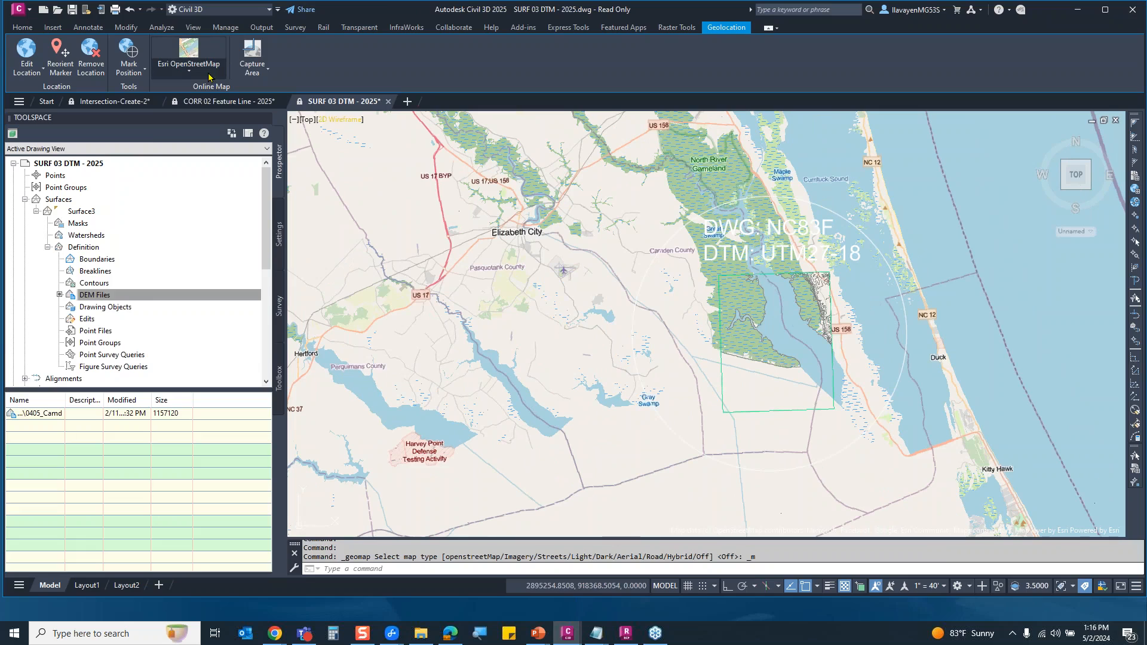
- Switch the online map to Esri Imagery and compare the DEM surface's border and contours with the aerial shoreline
{"action": "left_click", "coordinate": [190, 66]}
{"action": "left_click", "coordinate": [202, 117]}
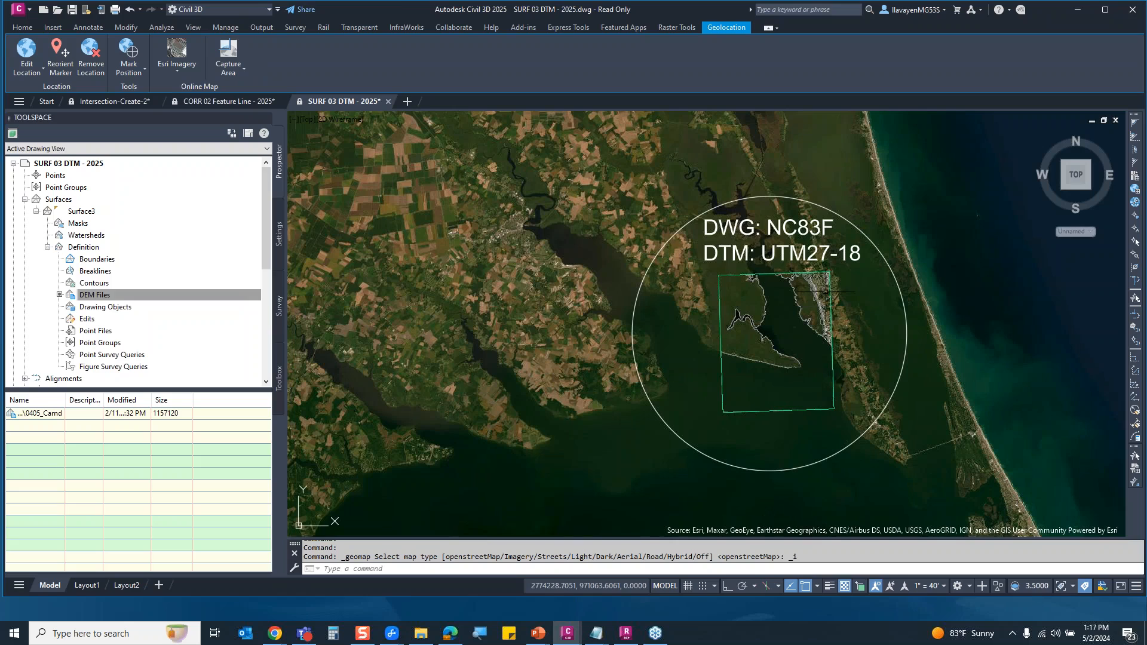
{"action": "mouse_move", "coordinate": [826, 291]}
{"action": "scroll", "coordinate": [825, 291], "scroll_direction": "up", "scroll_amount": 3}
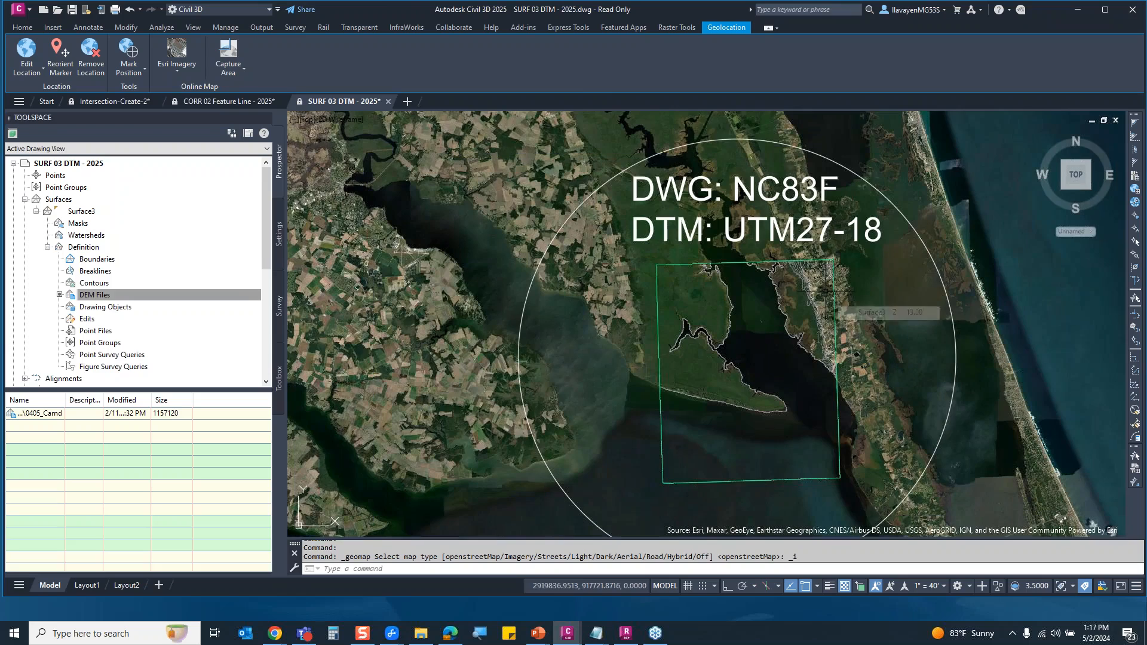
{"action": "scroll", "coordinate": [826, 291], "scroll_direction": "down", "scroll_amount": 2}
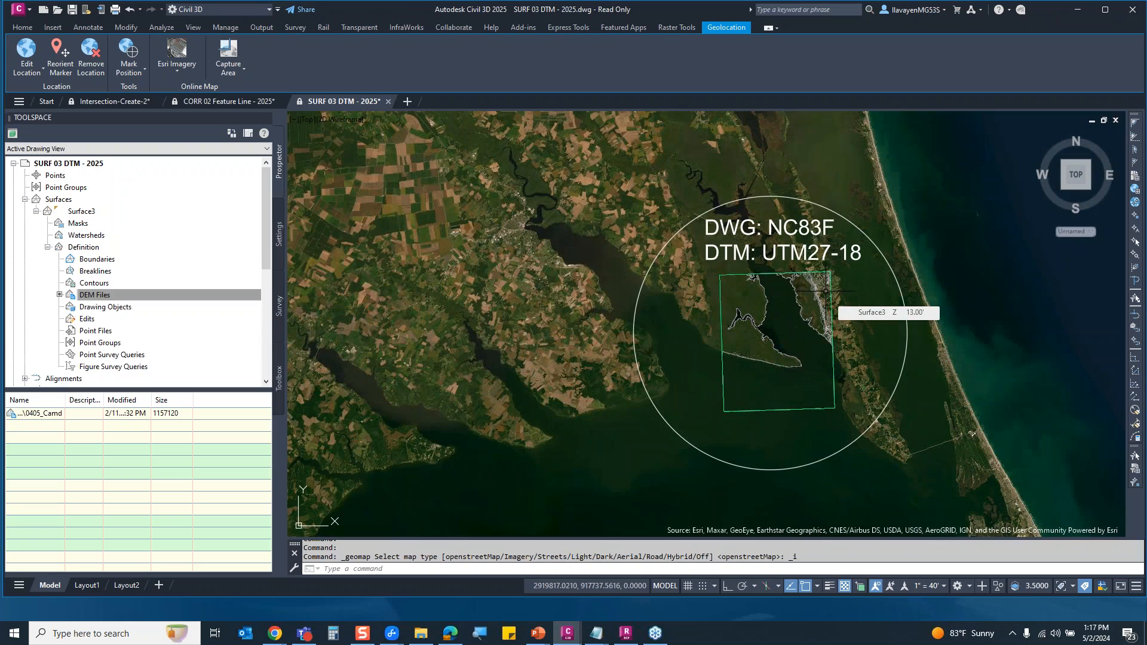
{"action": "scroll", "coordinate": [826, 291], "scroll_direction": "up", "scroll_amount": 2}
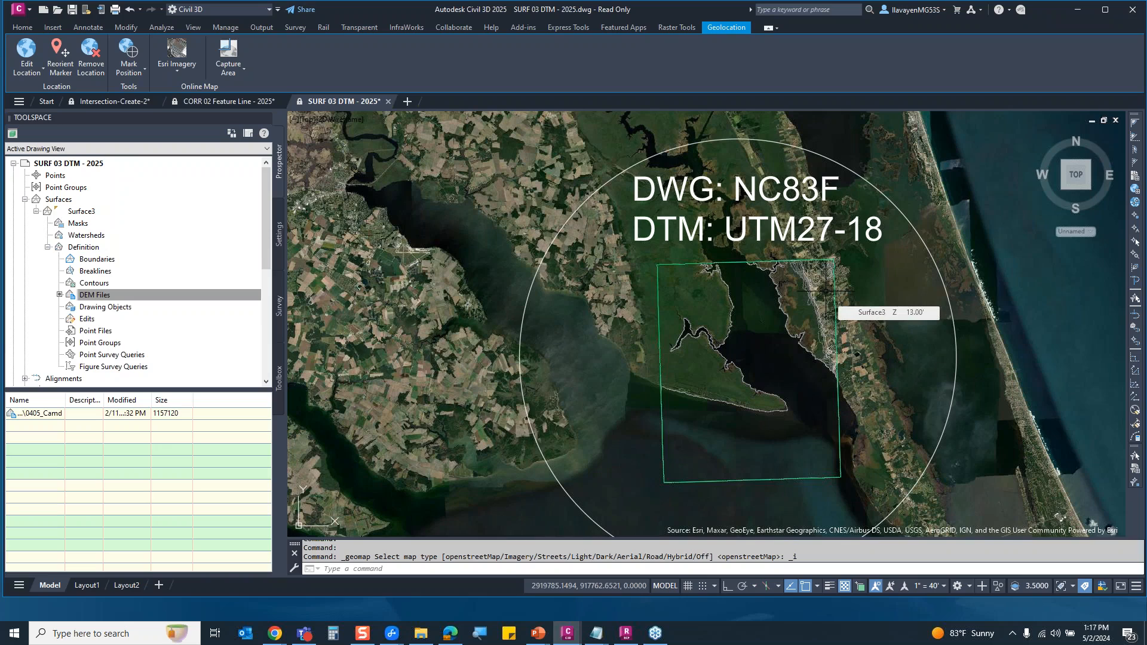
{"action": "scroll", "coordinate": [826, 290], "scroll_direction": "up", "scroll_amount": 2}
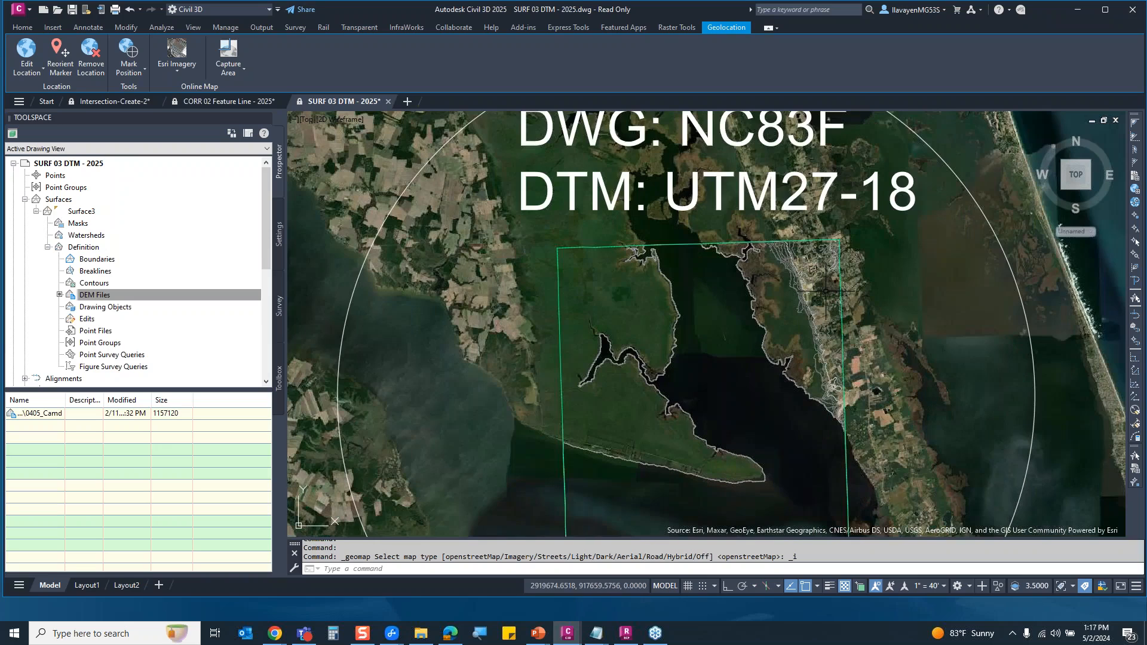
{"action": "scroll", "coordinate": [825, 291], "scroll_direction": "up", "scroll_amount": 2}
{"action": "scroll", "coordinate": [826, 291], "scroll_direction": "up", "scroll_amount": 2}
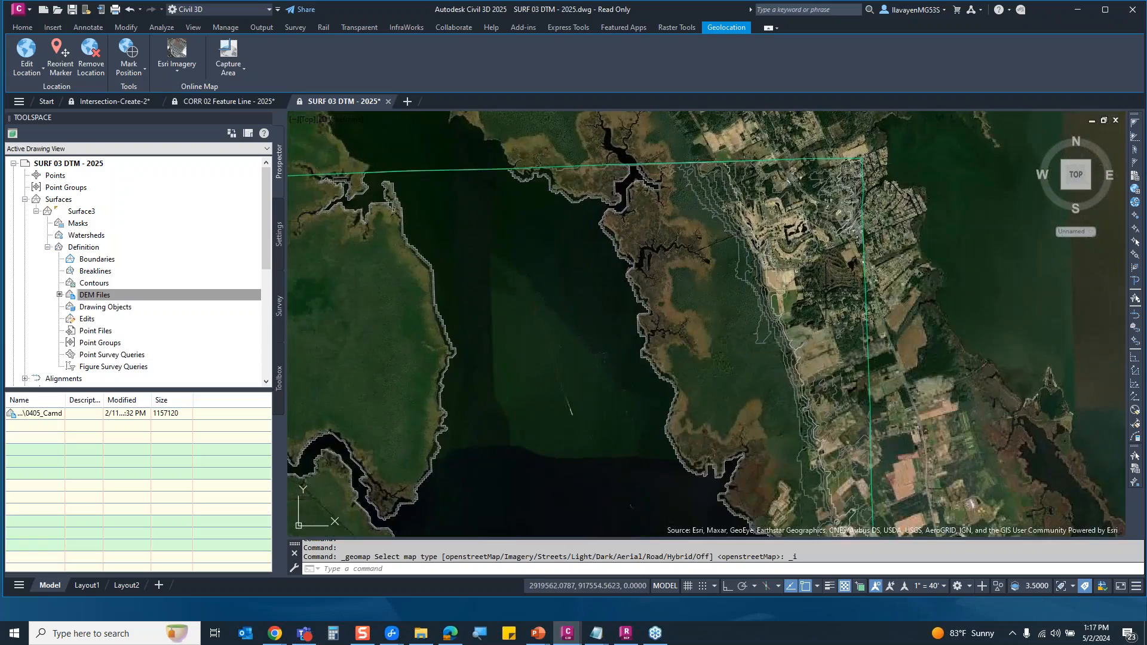
{"action": "scroll", "coordinate": [826, 291], "scroll_direction": "up", "scroll_amount": 2}
{"action": "scroll", "coordinate": [826, 290], "scroll_direction": "up", "scroll_amount": 2}
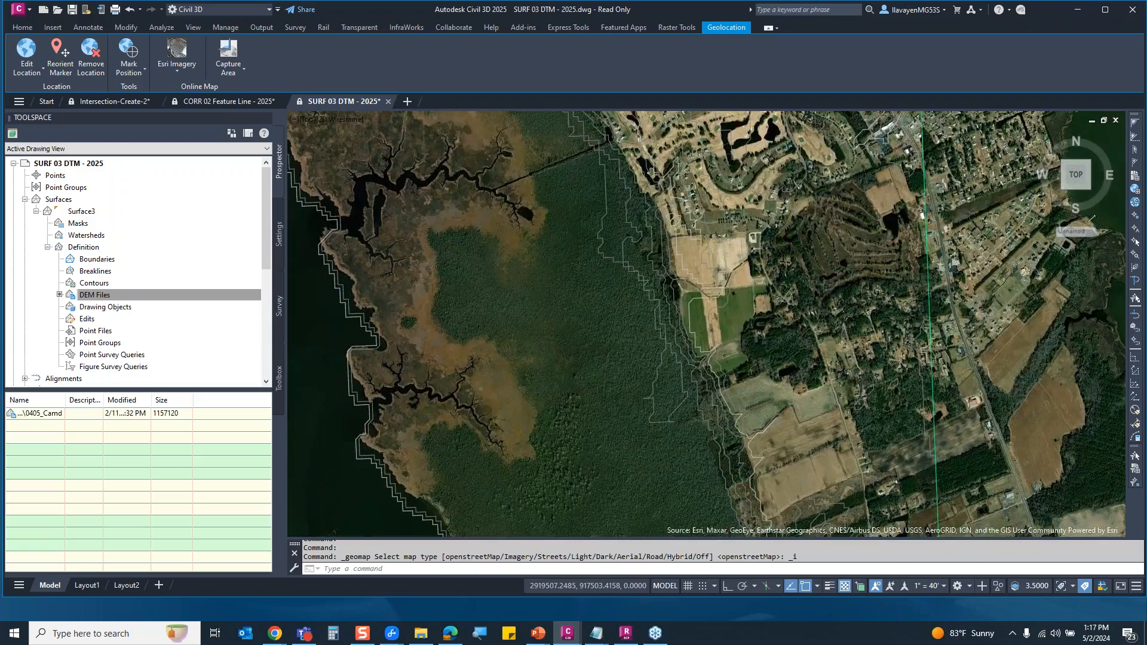
- Examine the close-up detail of the Esri Imagery around the houses and vehicles near the road junction
{"action": "scroll", "coordinate": [826, 290], "scroll_direction": "up", "scroll_amount": 2}
{"action": "scroll", "coordinate": [826, 291], "scroll_direction": "up", "scroll_amount": 2}
{"action": "scroll", "coordinate": [826, 291], "scroll_direction": "up", "scroll_amount": 2}
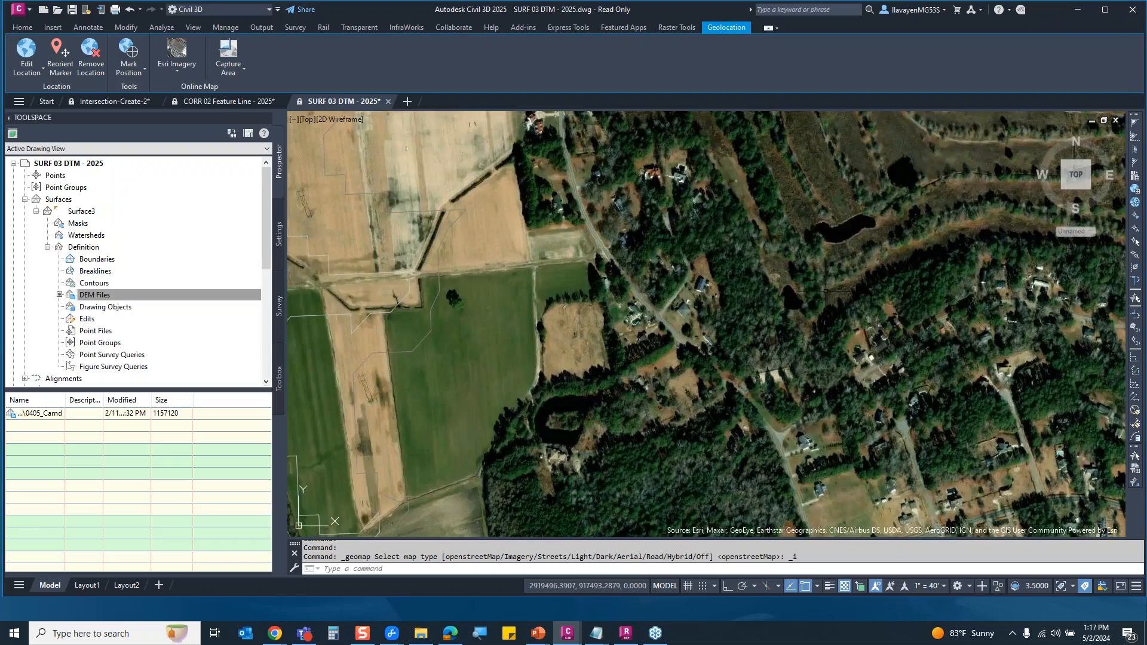
{"action": "scroll", "coordinate": [826, 291], "scroll_direction": "up", "scroll_amount": 2}
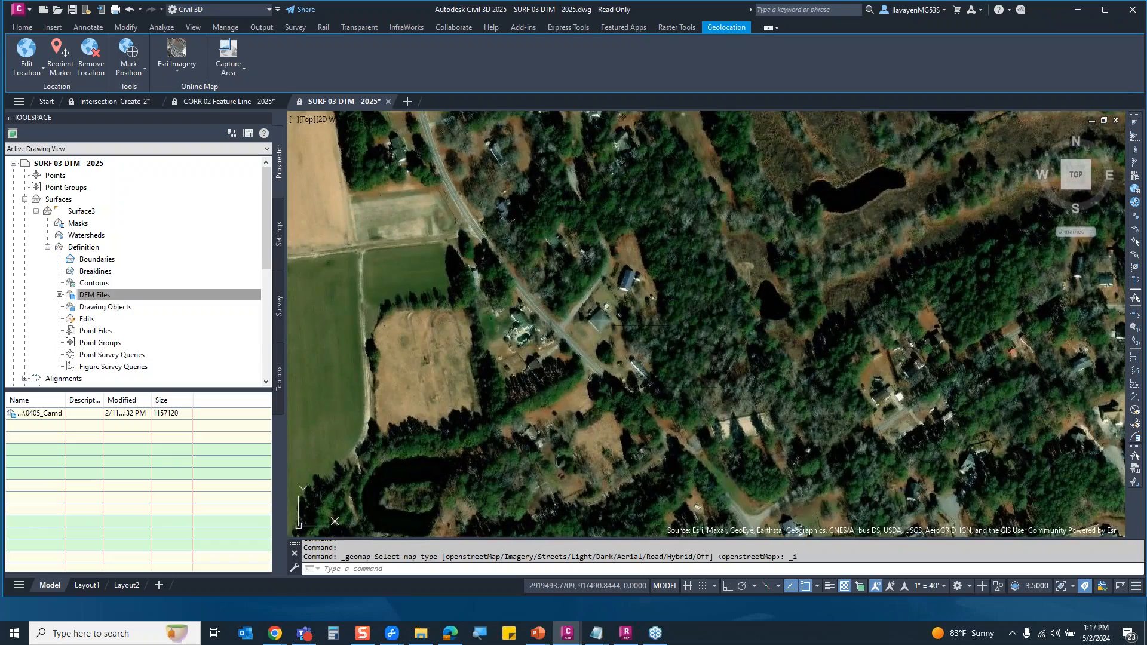
{"action": "scroll", "coordinate": [600, 311], "scroll_direction": "up", "scroll_amount": 2}
{"action": "scroll", "coordinate": [600, 311], "scroll_direction": "up", "scroll_amount": 2}
{"action": "scroll", "coordinate": [542, 319], "scroll_direction": "up", "scroll_amount": 2}
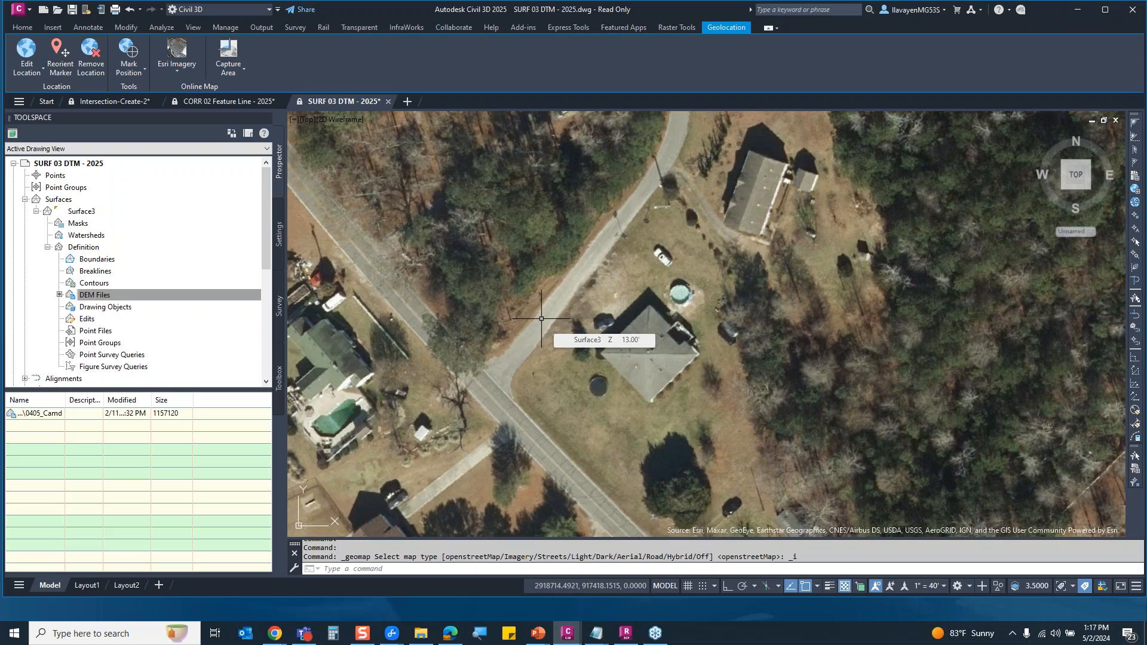
{"action": "scroll", "coordinate": [541, 318], "scroll_direction": "down", "scroll_amount": 2}
{"action": "scroll", "coordinate": [610, 313], "scroll_direction": "up", "scroll_amount": 1}
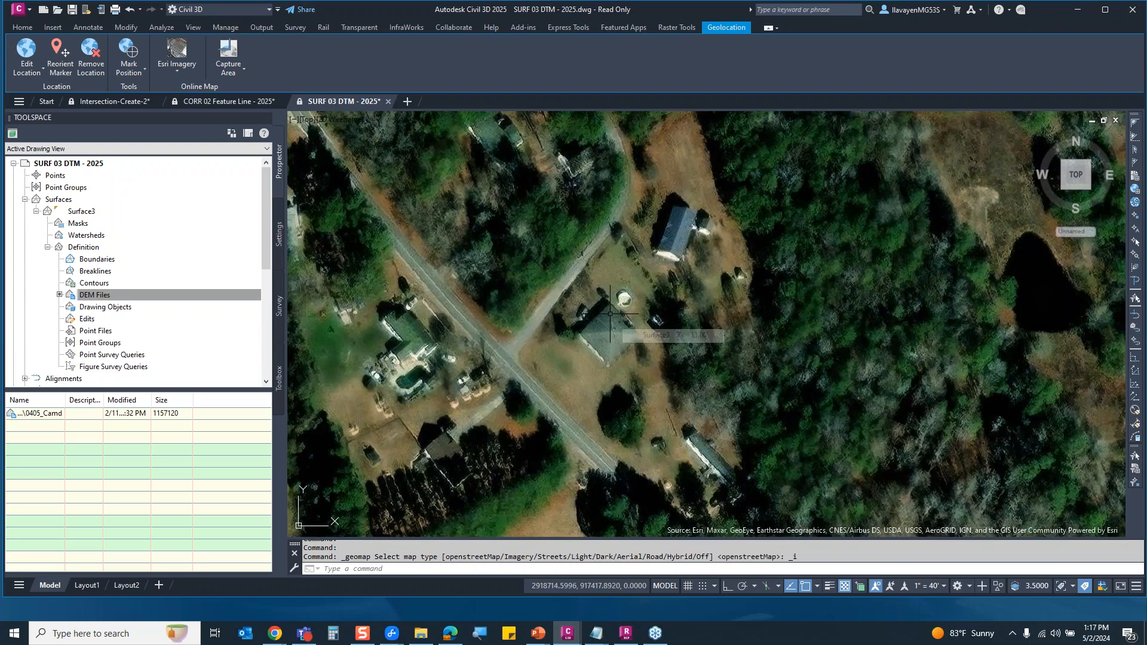
{"action": "scroll", "coordinate": [610, 314], "scroll_direction": "up", "scroll_amount": 1}
{"action": "scroll", "coordinate": [609, 287], "scroll_direction": "up", "scroll_amount": 1}
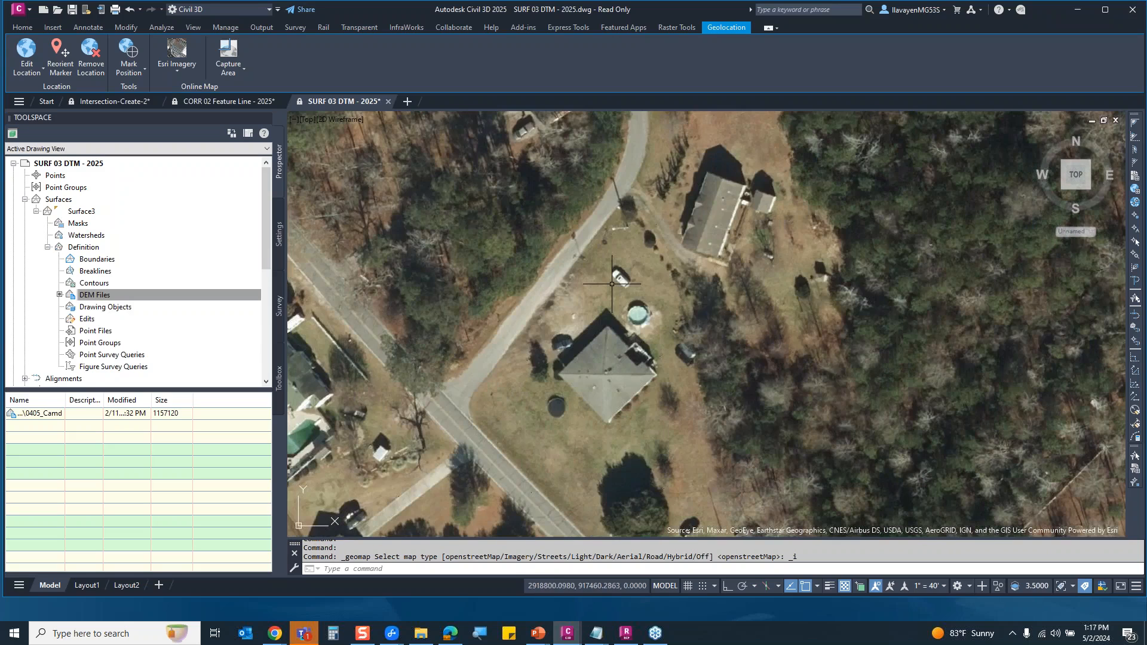
{"action": "mouse_move", "coordinate": [612, 284]}
{"action": "mouse_move", "coordinate": [512, 275]}
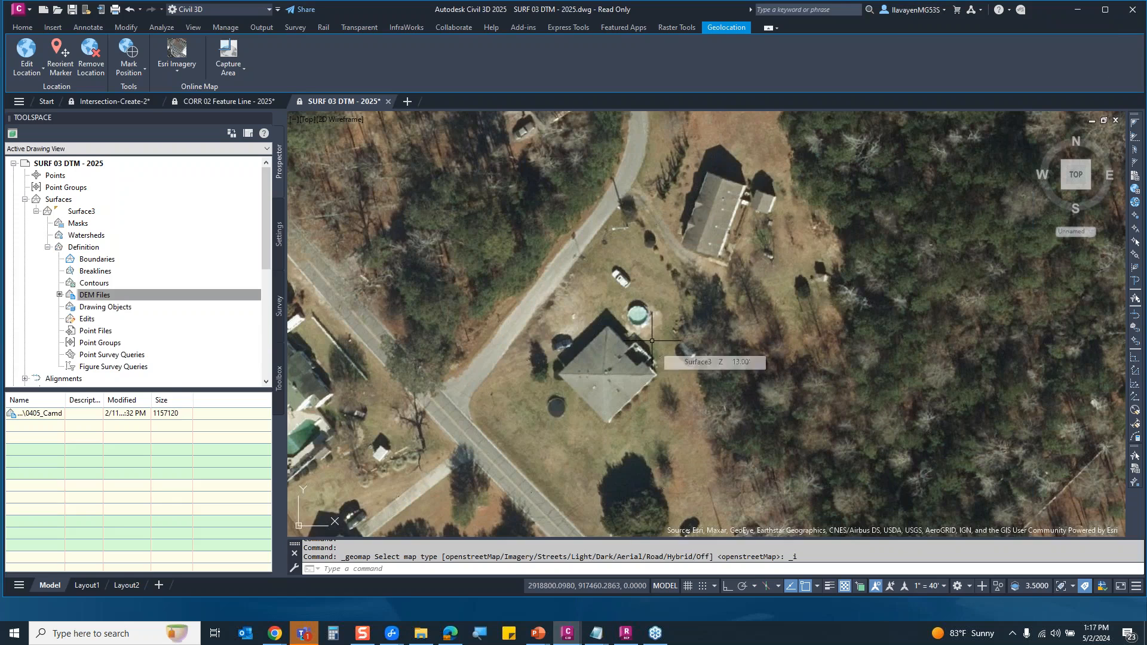
{"action": "scroll", "coordinate": [636, 319], "scroll_direction": "up", "scroll_amount": 4}
{"action": "scroll", "coordinate": [581, 243], "scroll_direction": "up", "scroll_amount": 1}
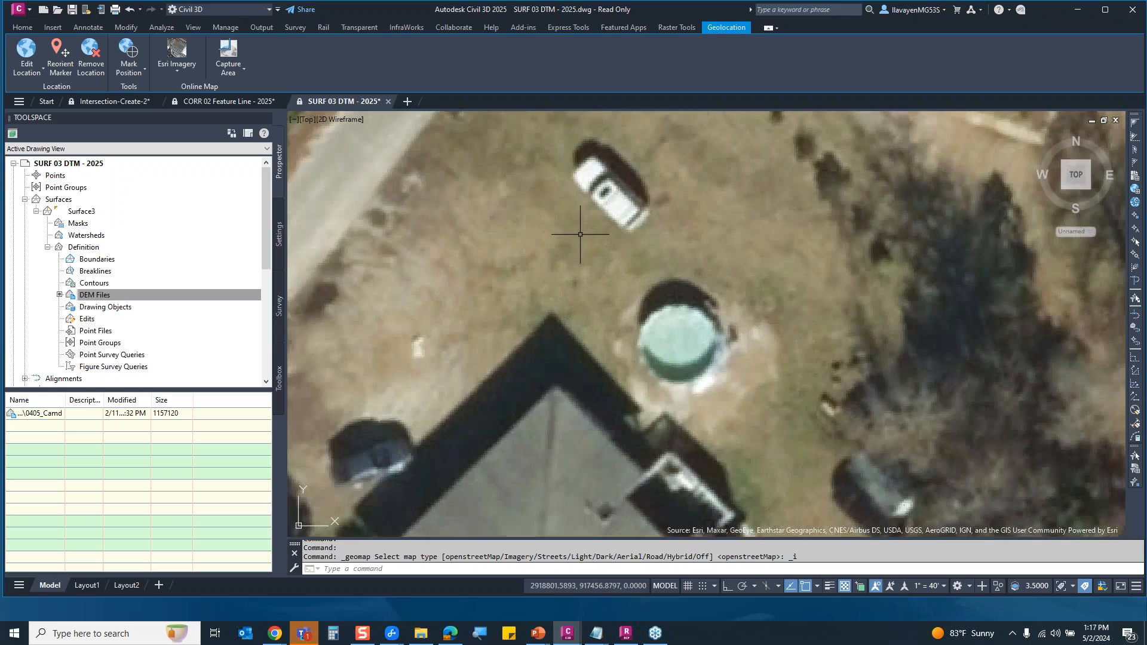
{"action": "scroll", "coordinate": [580, 234], "scroll_direction": "up", "scroll_amount": 2}
{"action": "scroll", "coordinate": [580, 234], "scroll_direction": "down", "scroll_amount": 3}
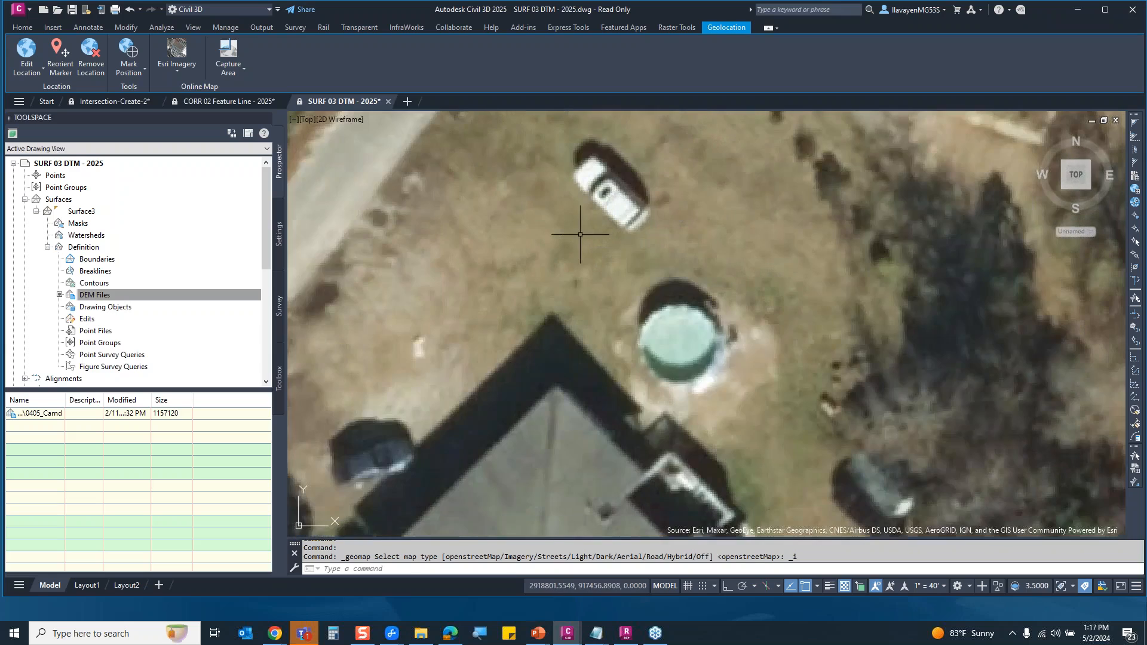
- Switch the online map to Esri Streets and view the roads and building outlines around the junction
{"action": "left_click", "coordinate": [166, 72]}
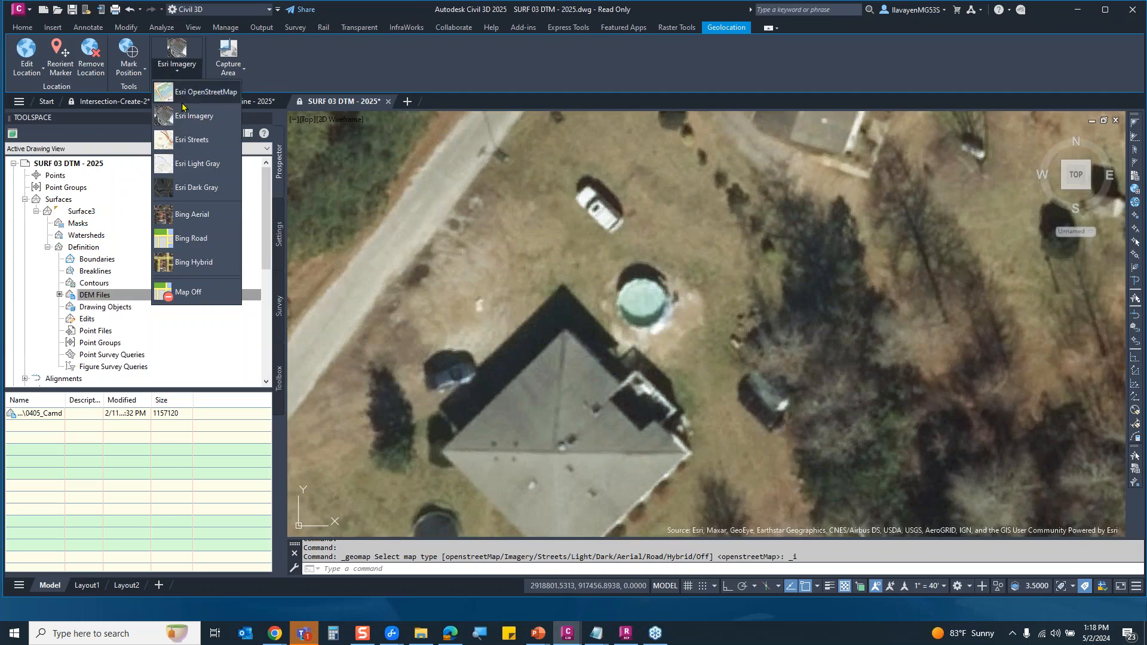
{"action": "left_click", "coordinate": [179, 138]}
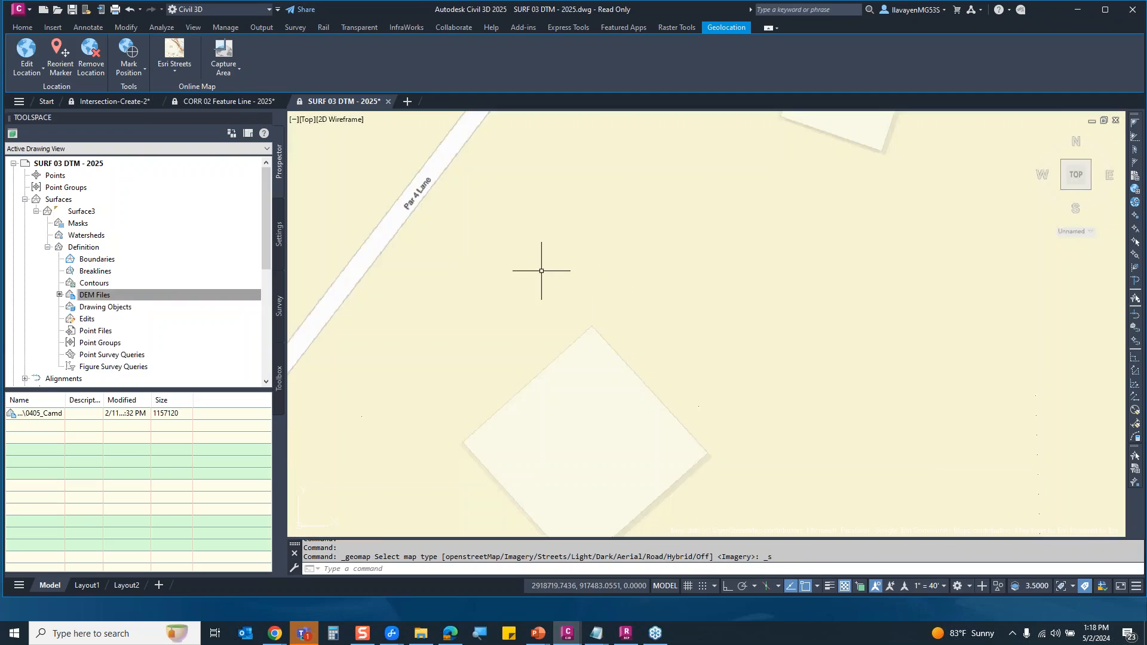
{"action": "scroll", "coordinate": [543, 270], "scroll_direction": "down", "scroll_amount": 3}
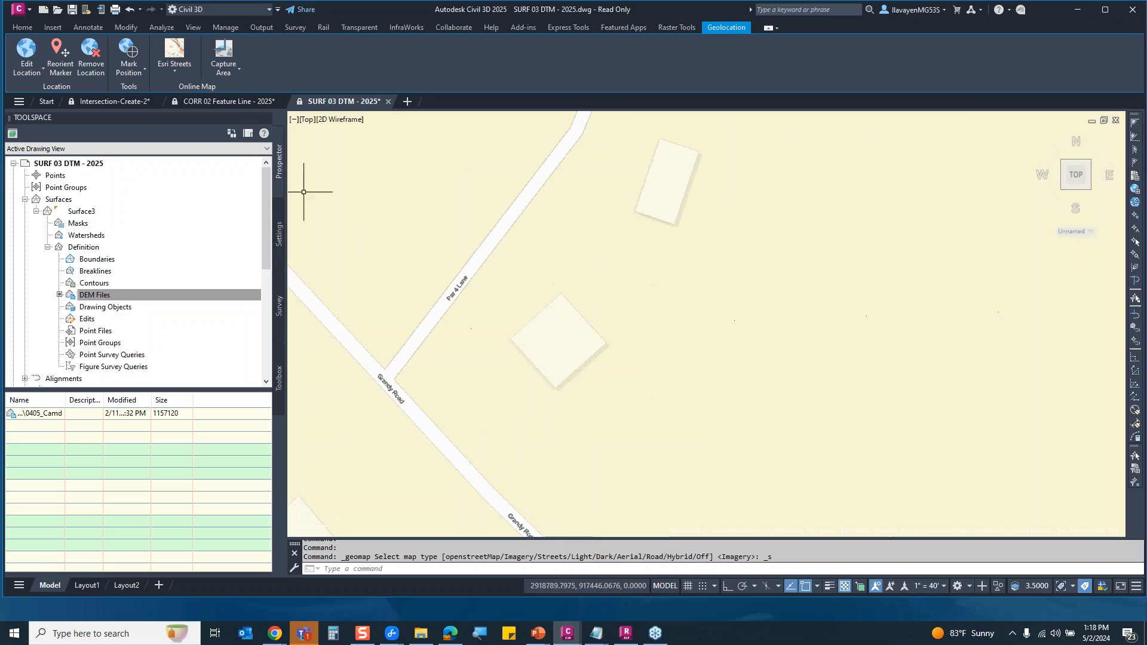
- Switch the online map to Esri Light Gray and inspect the same road junction and buildings
{"action": "left_click", "coordinate": [174, 67]}
{"action": "left_click", "coordinate": [206, 161]}
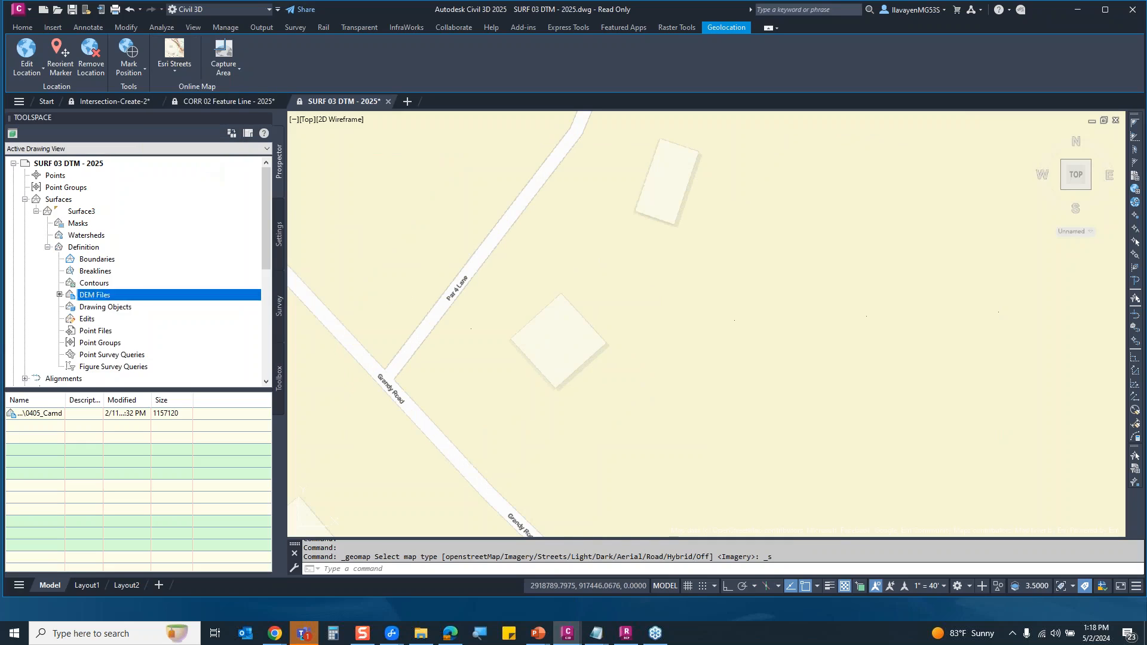
{"action": "scroll", "coordinate": [553, 278], "scroll_direction": "down", "scroll_amount": 3}
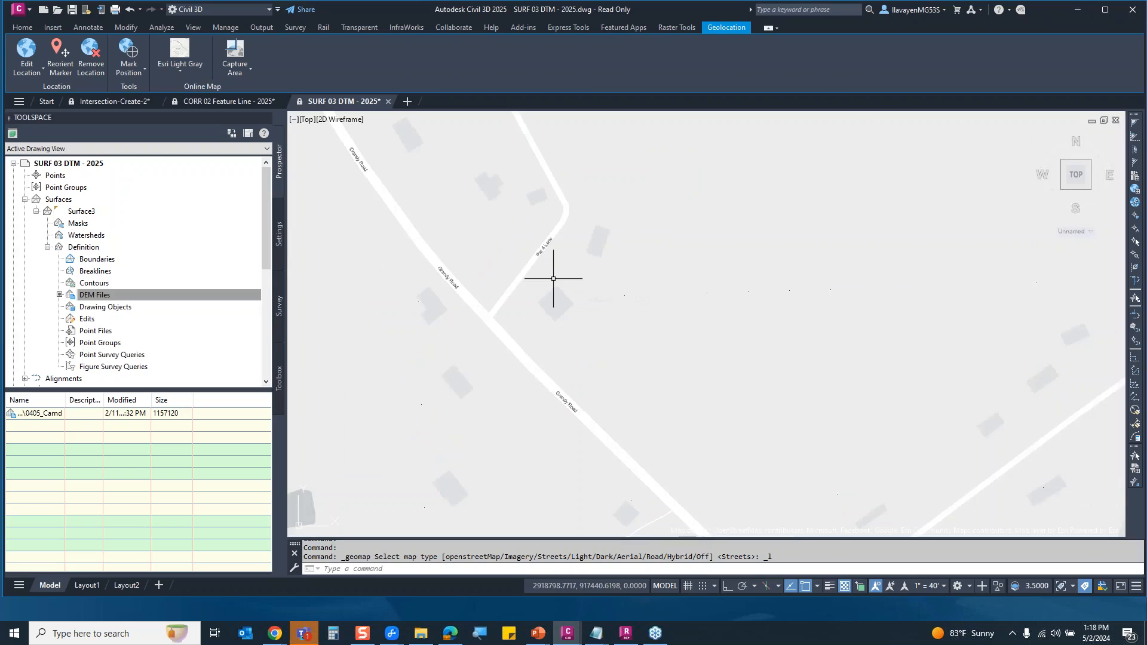
{"action": "scroll", "coordinate": [553, 279], "scroll_direction": "up", "scroll_amount": 2}
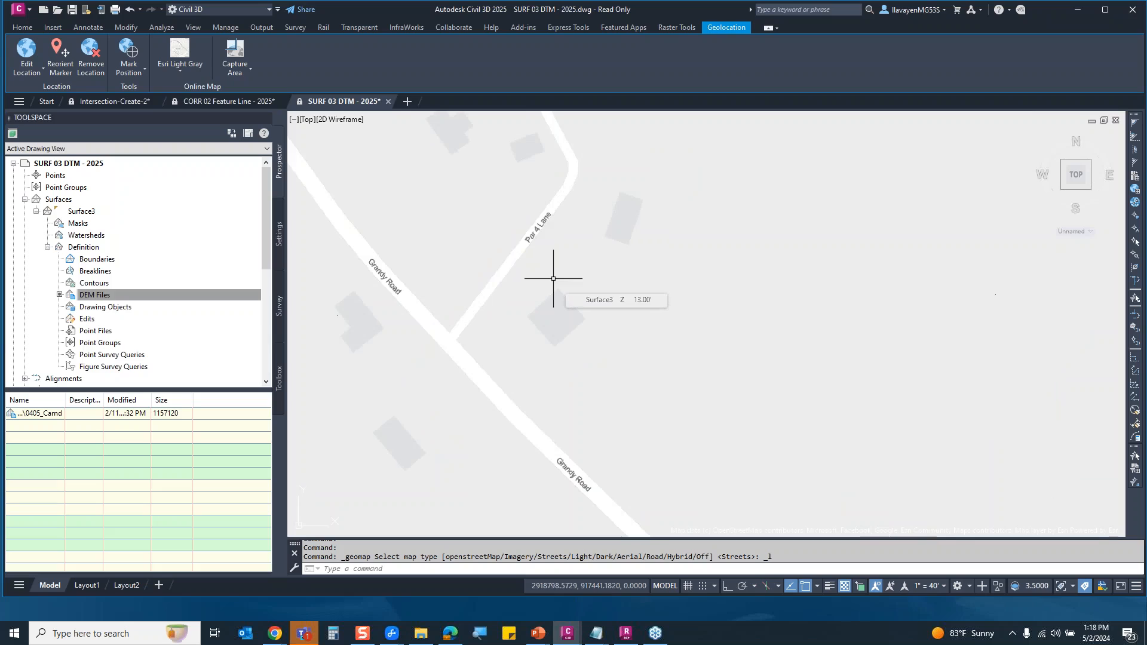
{"action": "scroll", "coordinate": [553, 278], "scroll_direction": "down", "scroll_amount": 1}
{"action": "scroll", "coordinate": [555, 283], "scroll_direction": "up", "scroll_amount": 2}
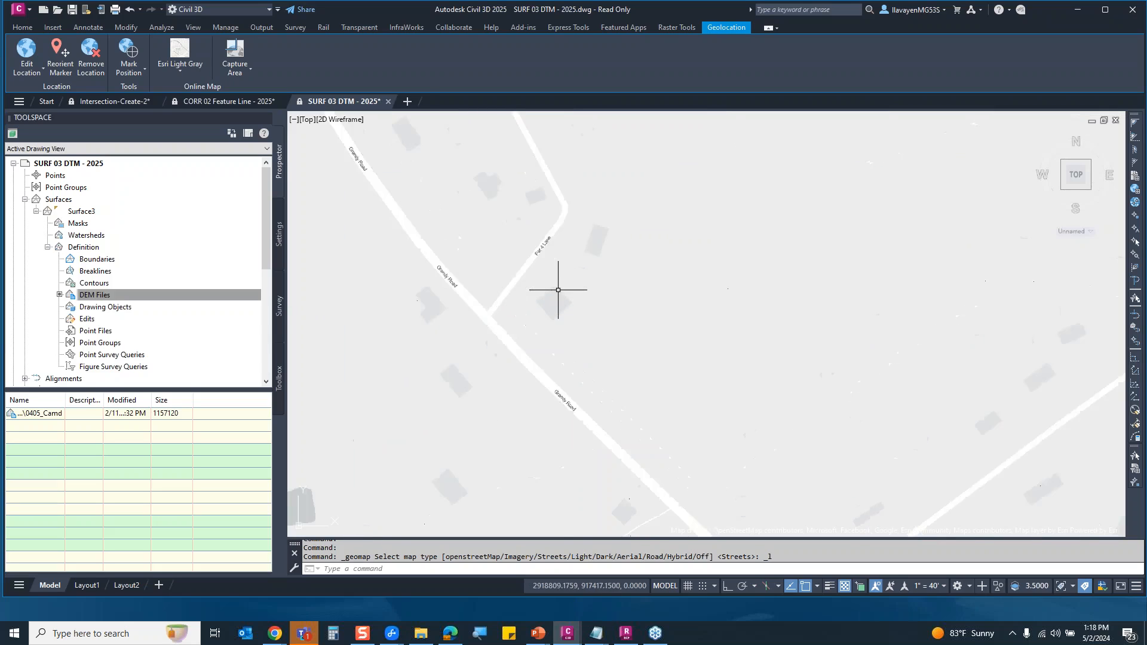
- Show the Esri Dark Gray map and then the Bing Aerial map behind the drawing for comparison
{"action": "left_click", "coordinate": [193, 74]}
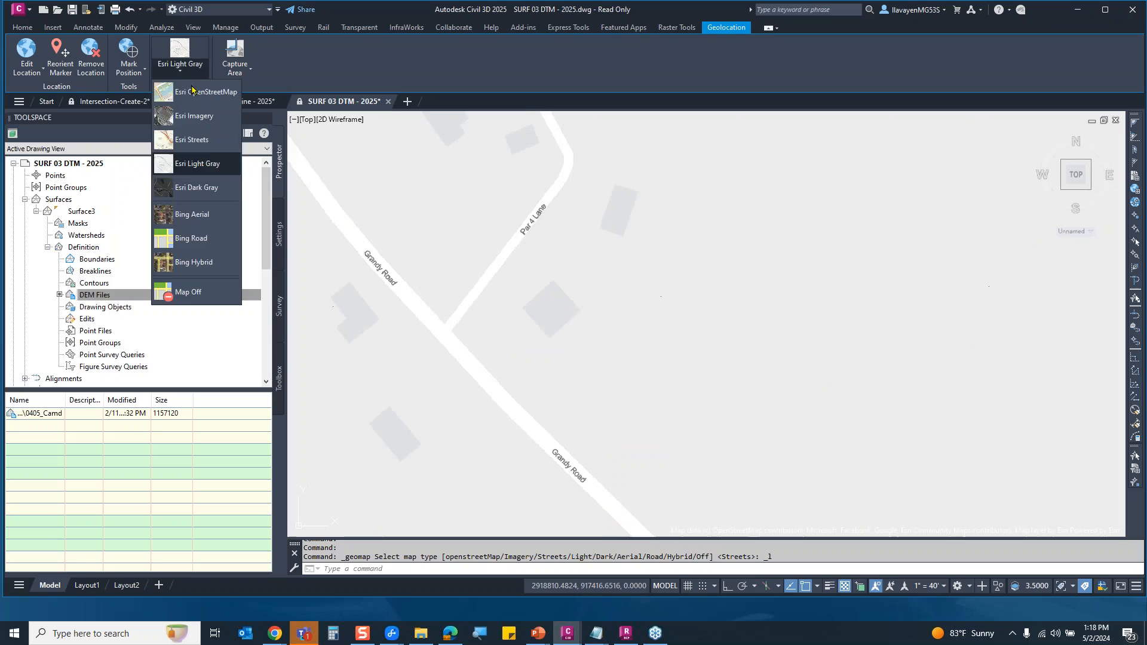
{"action": "left_click", "coordinate": [194, 187]}
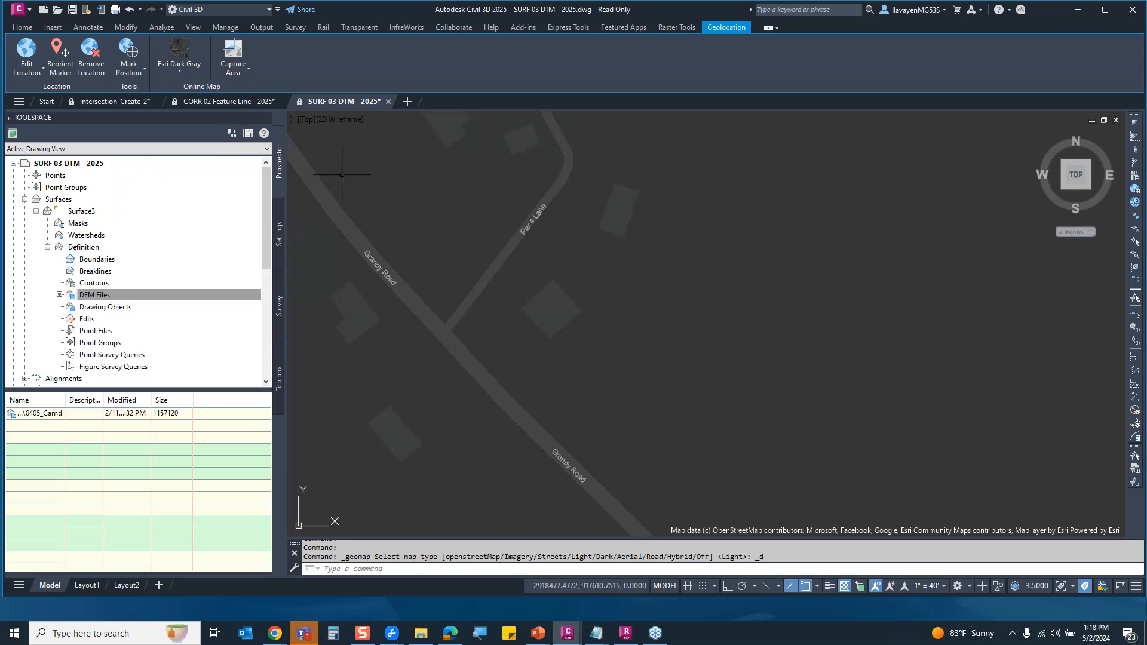
{"action": "left_click", "coordinate": [180, 67]}
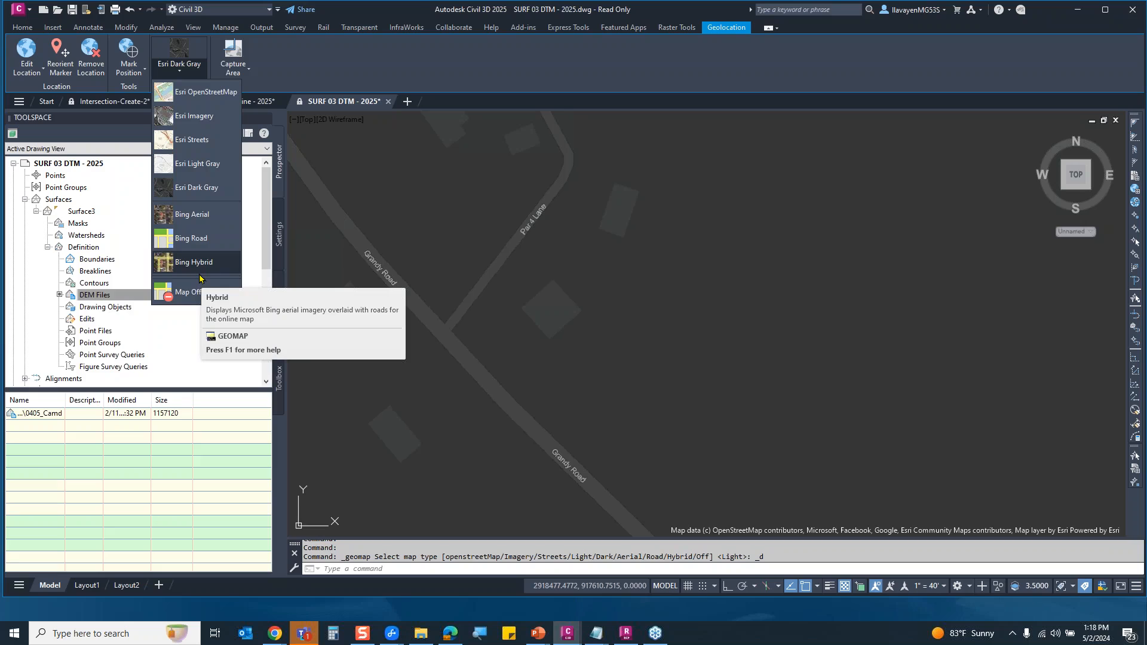
{"action": "left_click", "coordinate": [212, 224]}
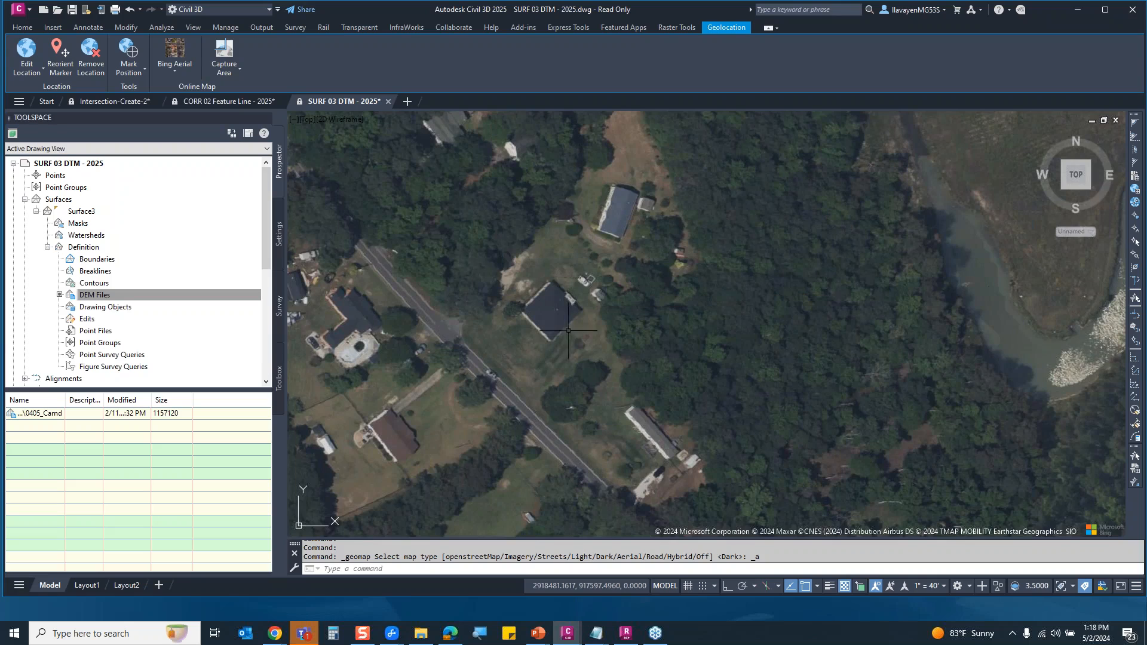
- Return the online map to Esri Imagery and compare its detail around the house with the Bing Aerial view
{"action": "left_click", "coordinate": [174, 66]}
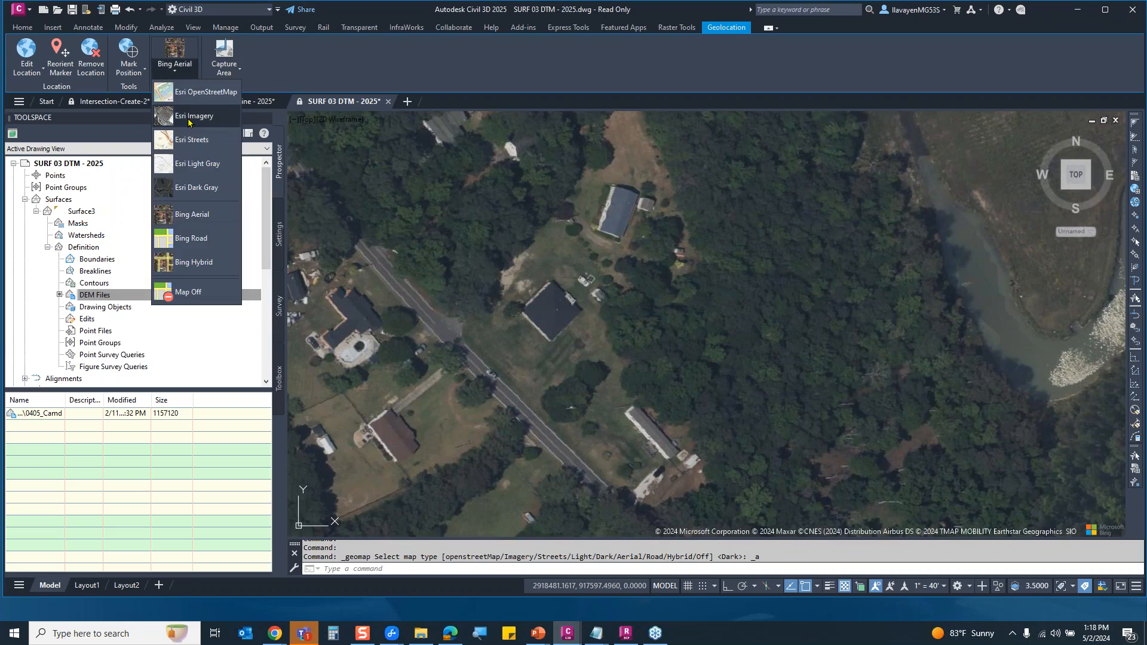
{"action": "left_click", "coordinate": [189, 118]}
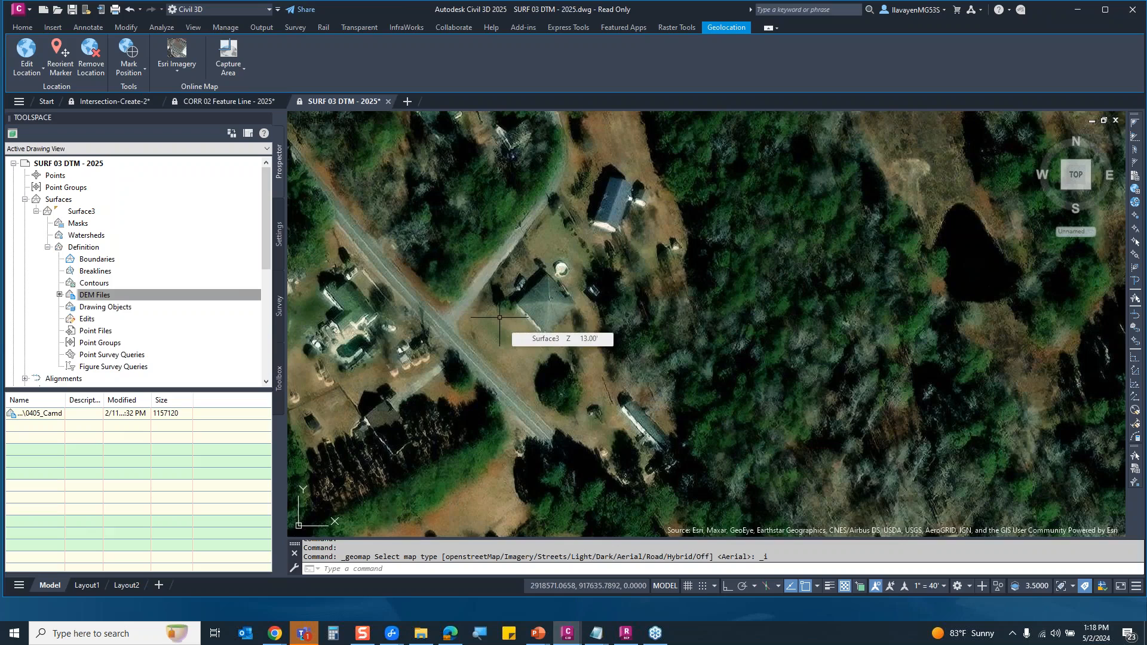
{"action": "scroll", "coordinate": [499, 317], "scroll_direction": "up", "scroll_amount": 3}
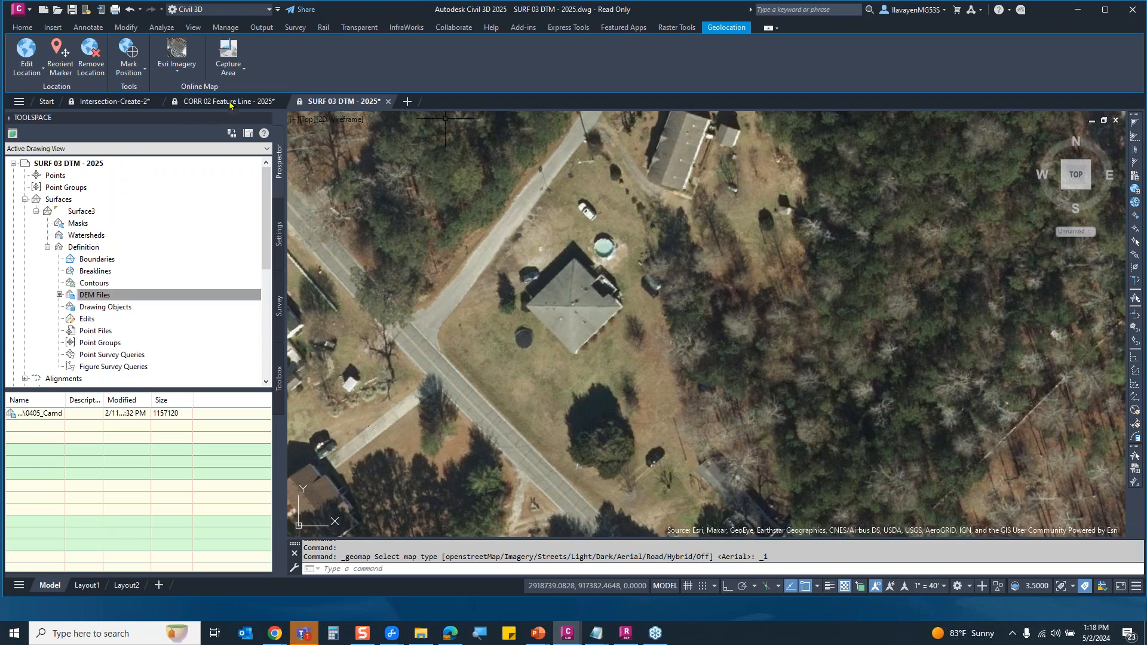
- Turn off the online map and show the full extents of the drawing
{"action": "left_click", "coordinate": [183, 69]}
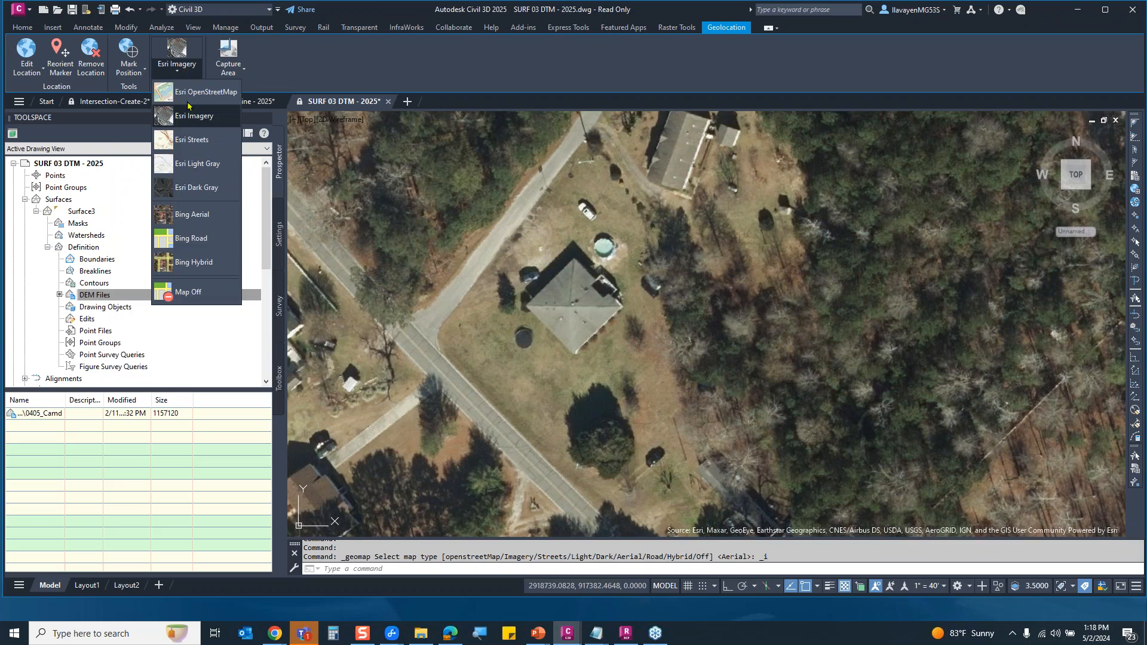
{"action": "left_click", "coordinate": [195, 293]}
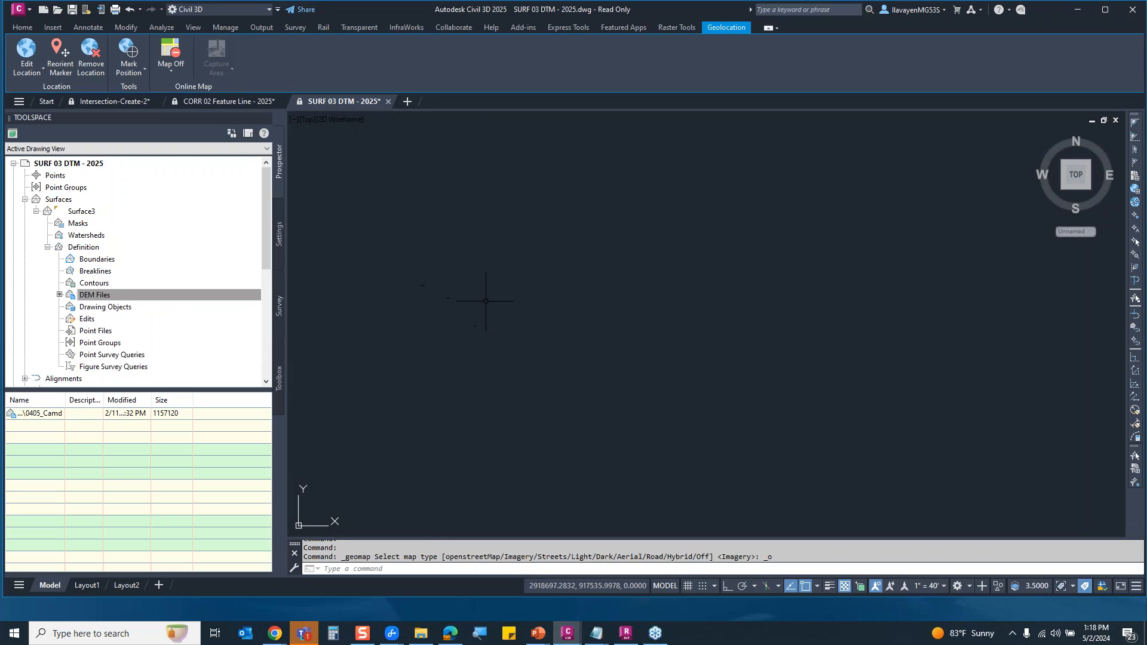
{"action": "middle_click", "coordinate": [485, 301]}
{"action": "middle_click", "coordinate": [486, 301]}
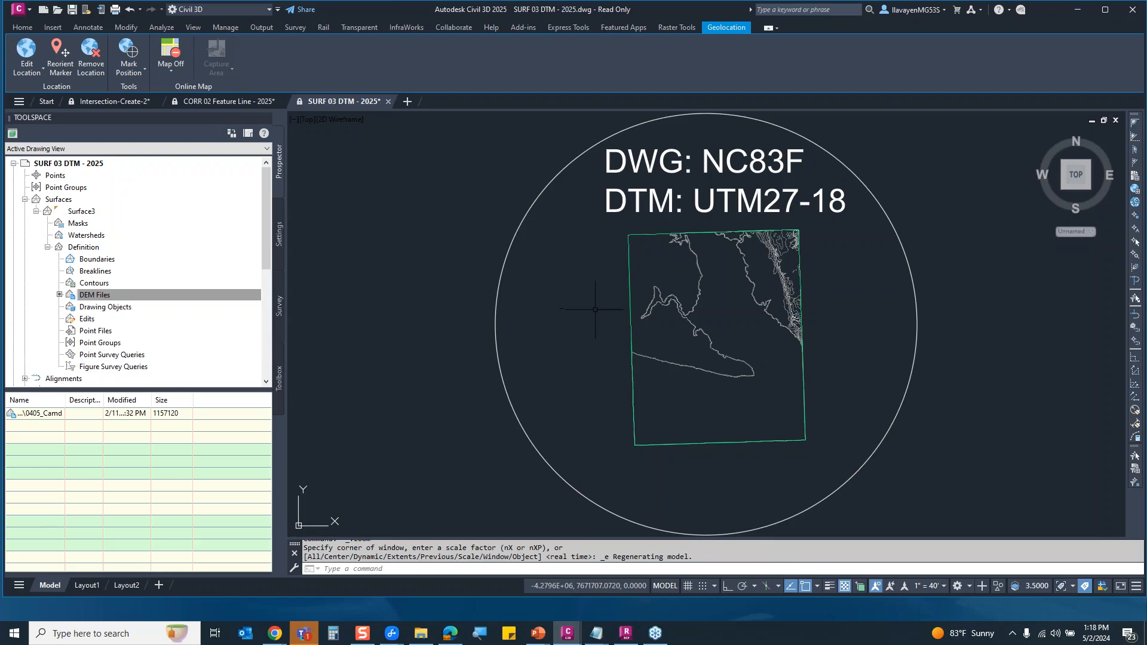
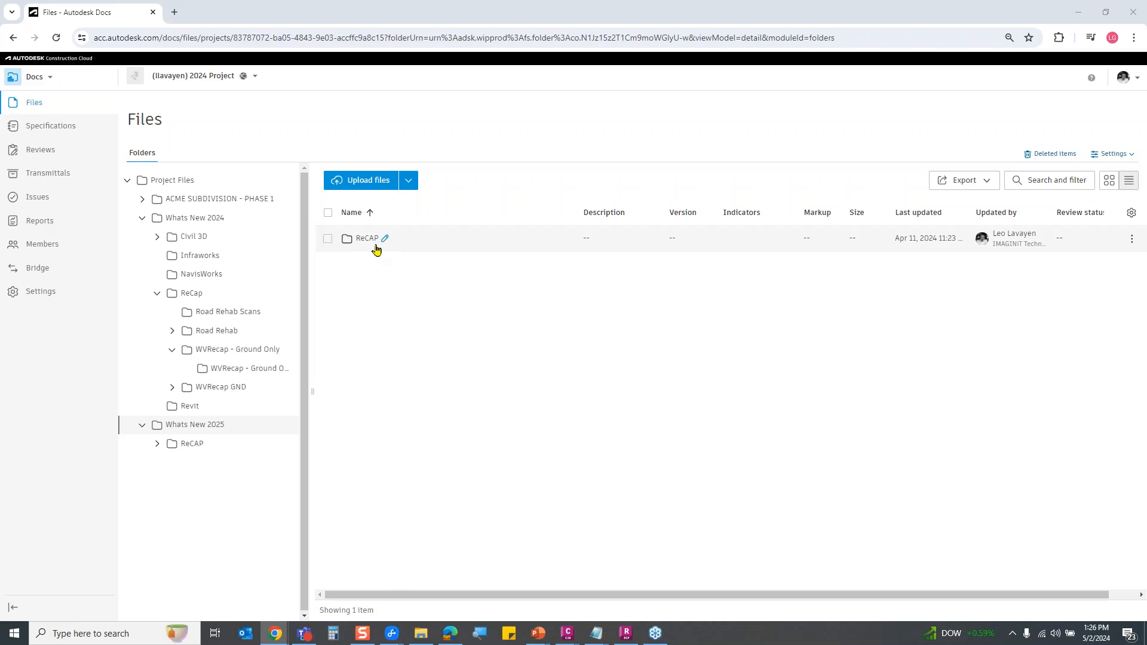
- In Autodesk Docs, open the Road Rehab folder inside the Whats New 2024 ReCap folder
{"action": "left_click", "coordinate": [209, 299]}
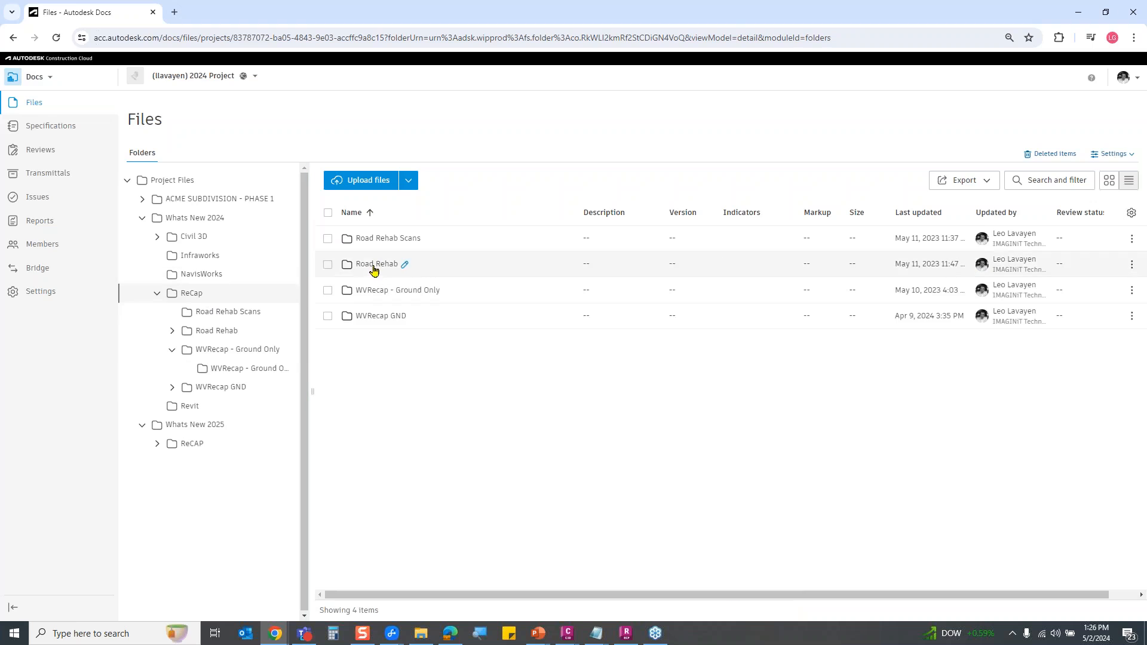
{"action": "left_click", "coordinate": [376, 263]}
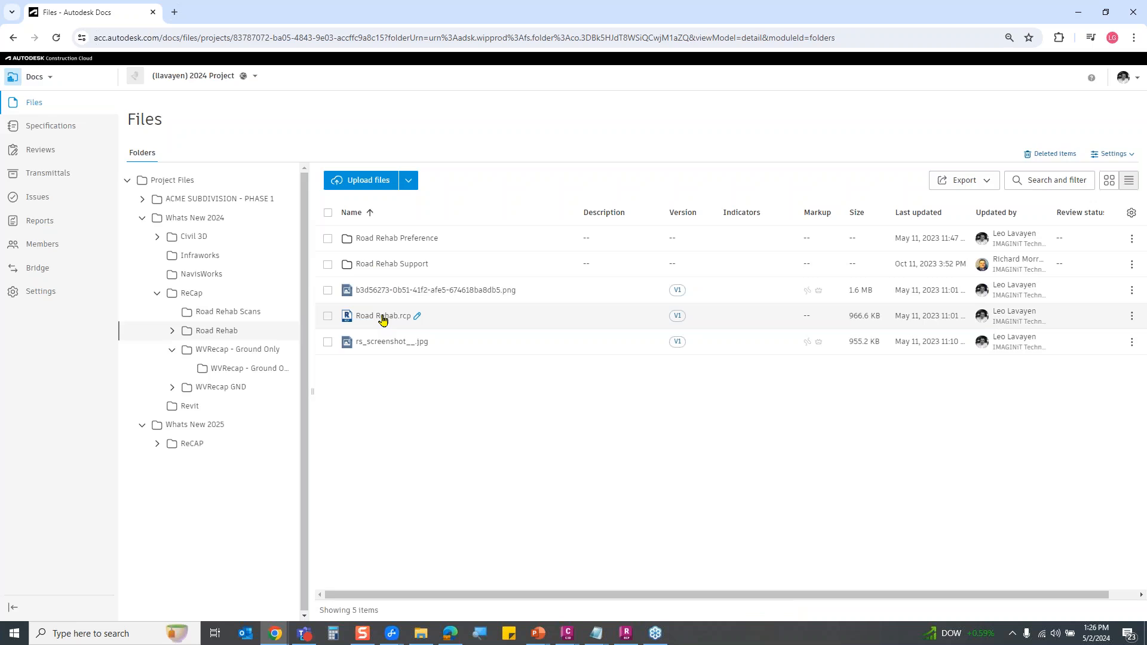
- Open Road Rehab.rcp and bring the curved road in the point cloud into close view
{"action": "left_click", "coordinate": [382, 316]}
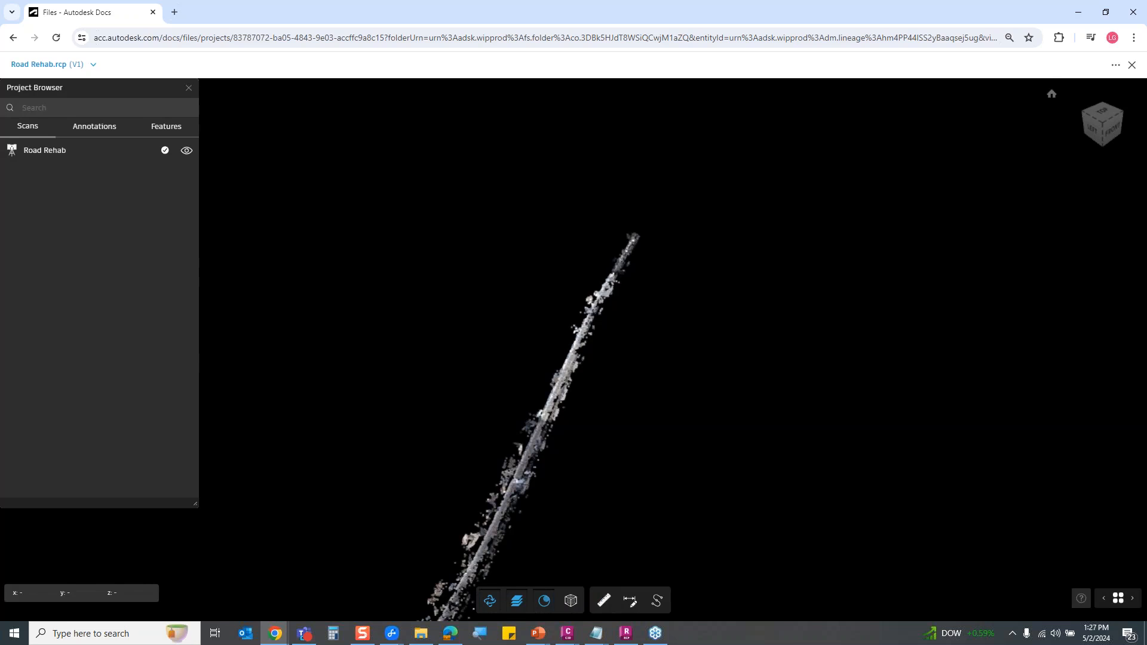
{"action": "left_click_drag", "start_coordinate": [573, 492], "coordinate": [517, 532]}
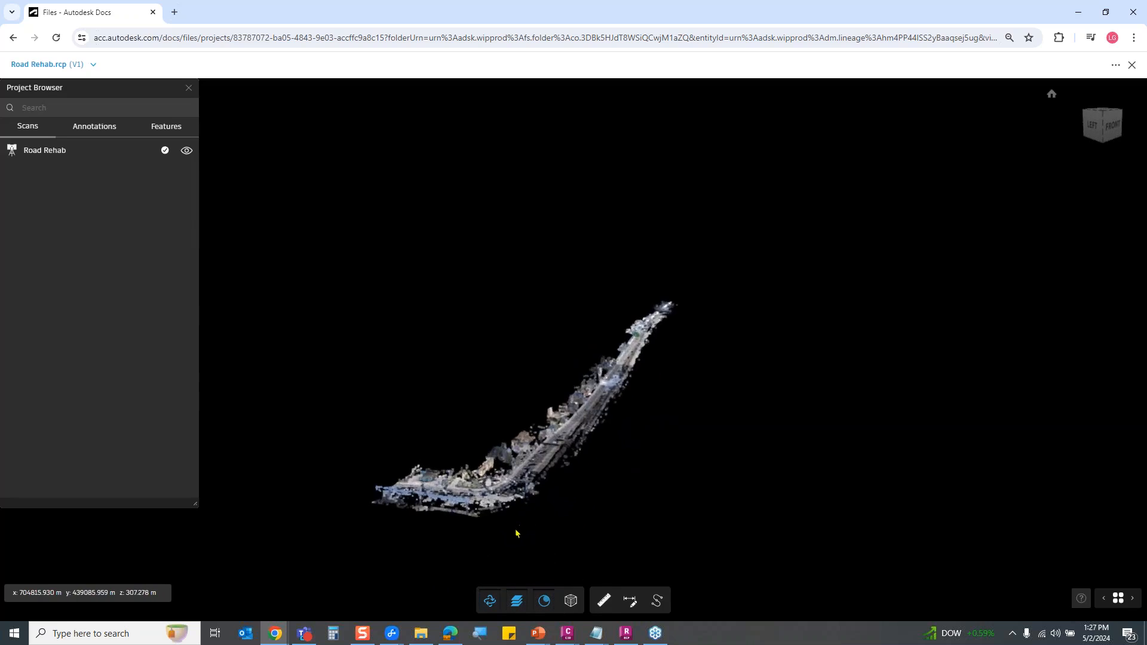
{"action": "scroll", "coordinate": [508, 442], "scroll_direction": "up", "scroll_amount": 10}
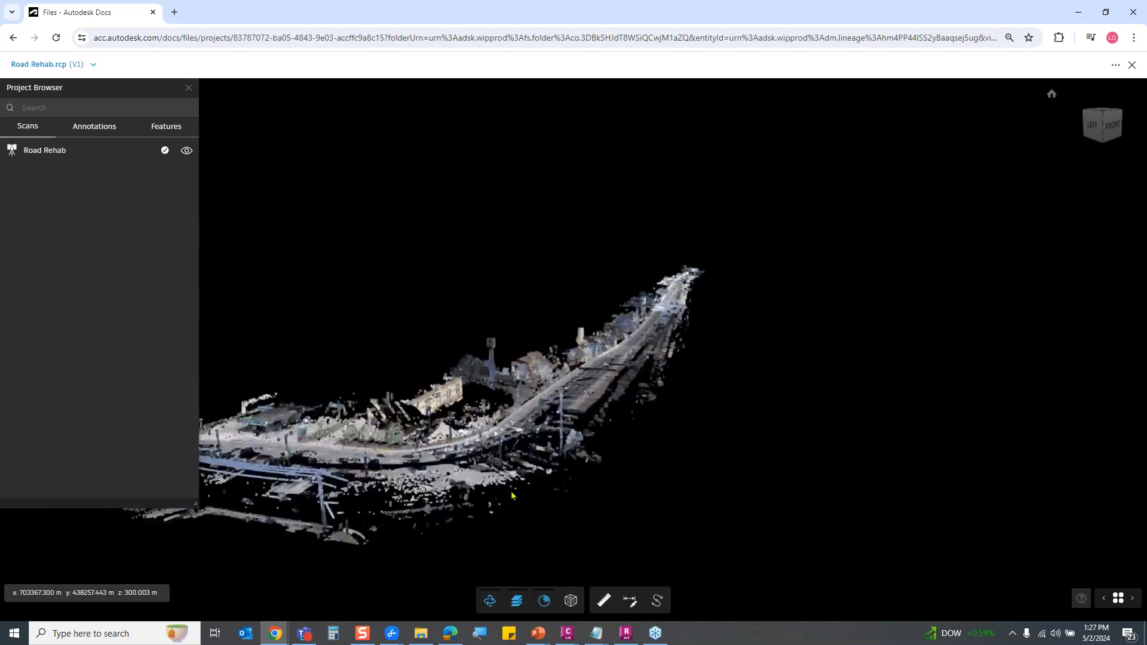
{"action": "scroll", "coordinate": [506, 438], "scroll_direction": "up", "scroll_amount": 3}
{"action": "left_click_drag", "start_coordinate": [506, 438], "coordinate": [606, 476]}
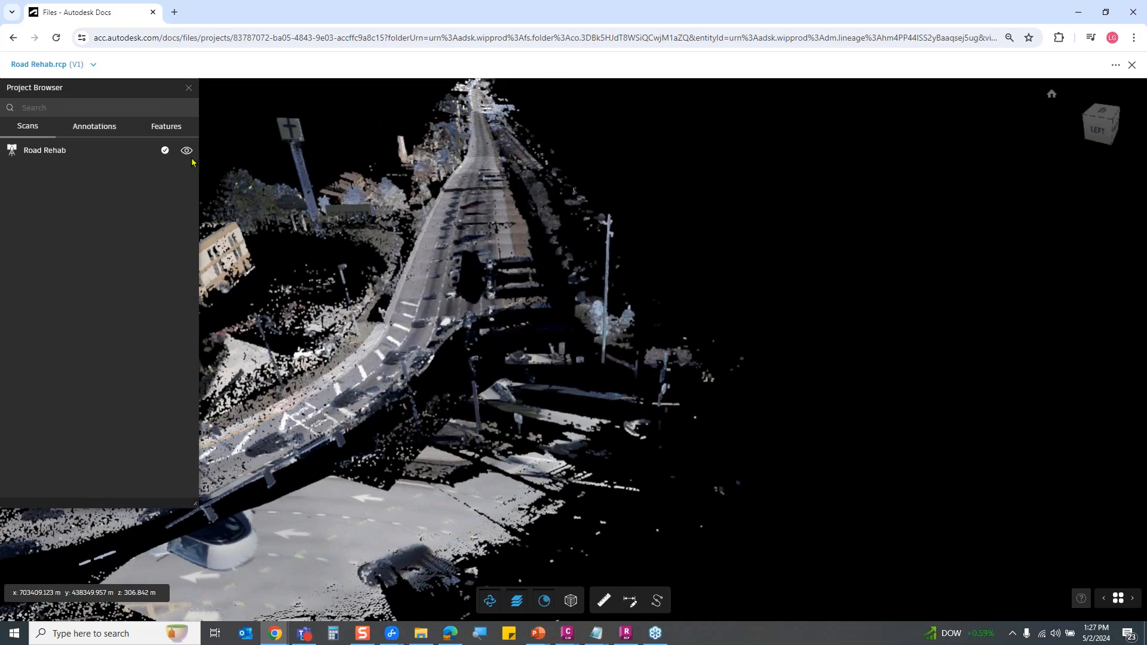
- List the project's extracted features and show New Linear Feature 1 in the point cloud
{"action": "left_click", "coordinate": [167, 126]}
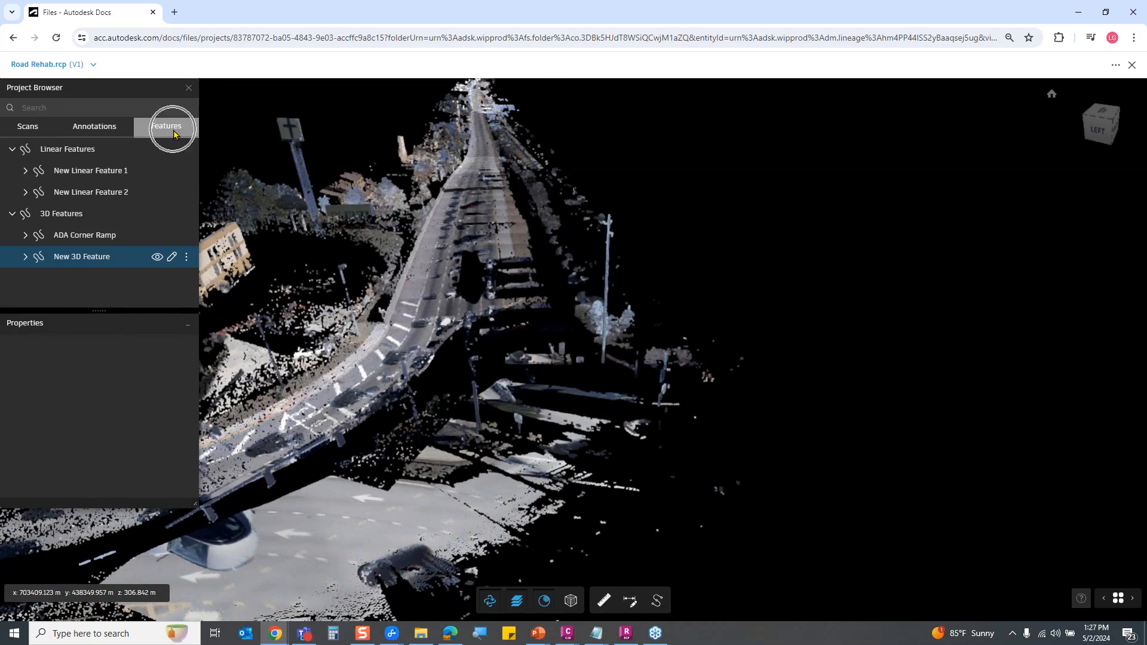
{"action": "left_click", "coordinate": [80, 154]}
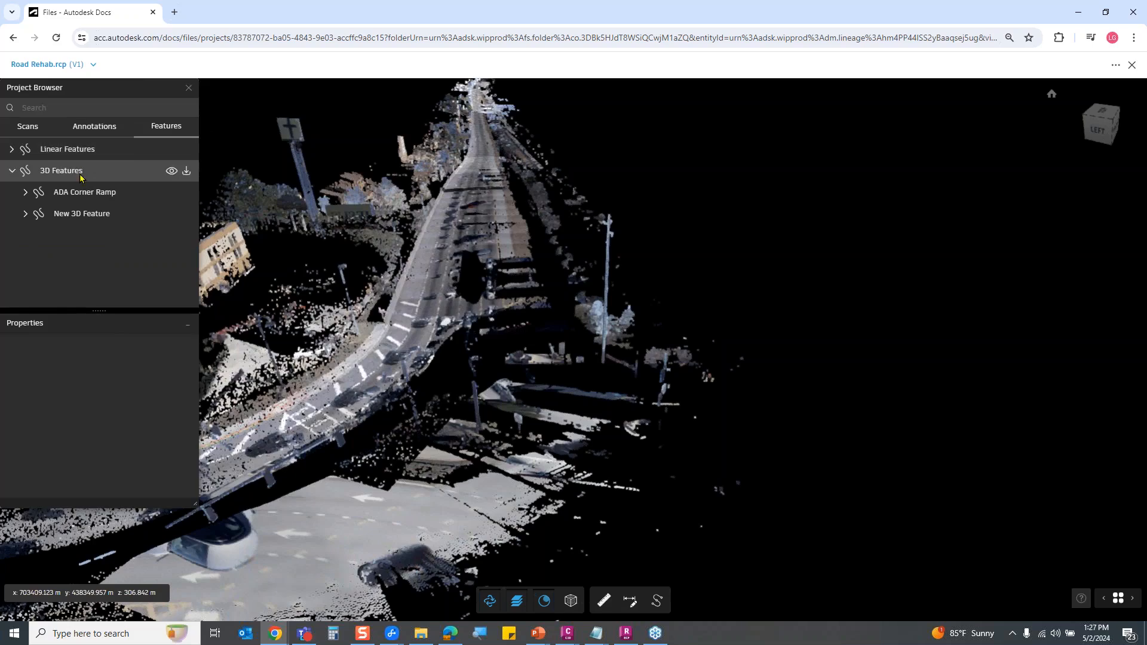
{"action": "left_click", "coordinate": [19, 153]}
{"action": "left_click", "coordinate": [61, 174]}
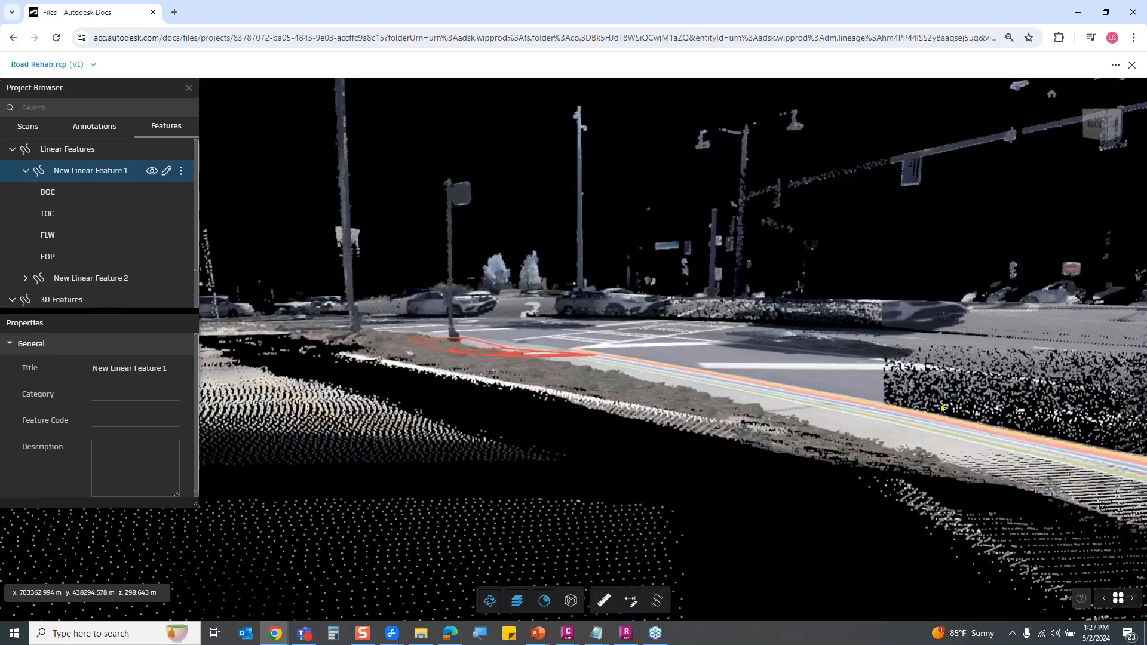
- Examine the New Linear Feature 1 lines along the curb and the existing corner ramp feature where they end
{"action": "left_click_drag", "start_coordinate": [942, 408], "coordinate": [627, 421]}
{"action": "scroll", "coordinate": [689, 427], "scroll_direction": "up", "scroll_amount": 3}
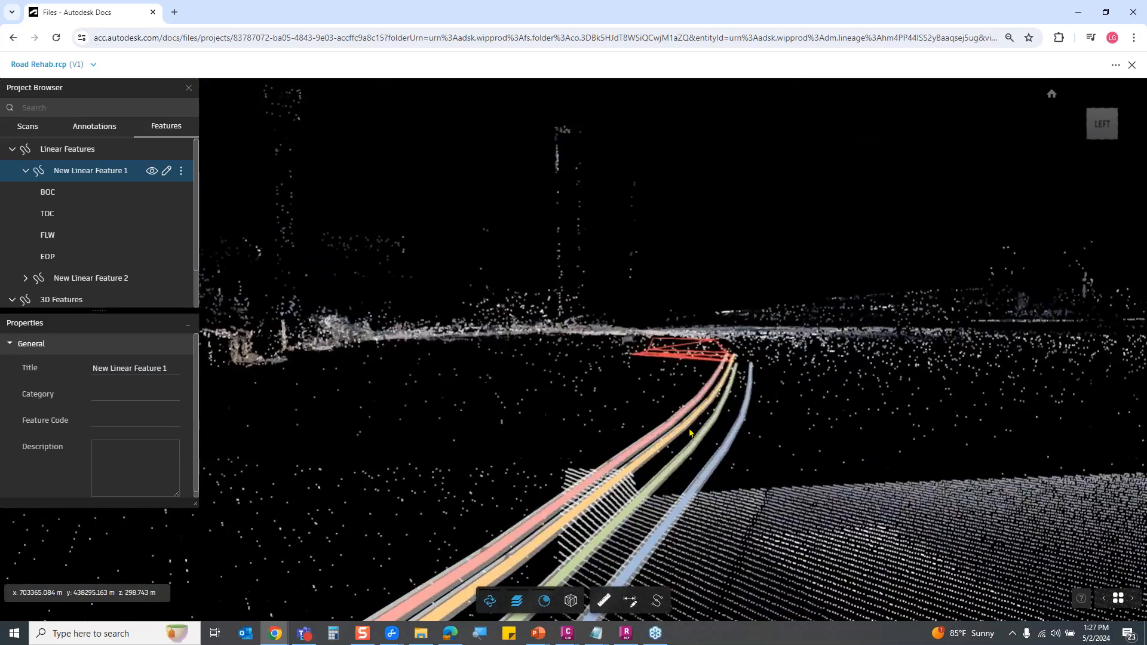
{"action": "scroll", "coordinate": [689, 431], "scroll_direction": "up", "scroll_amount": 1}
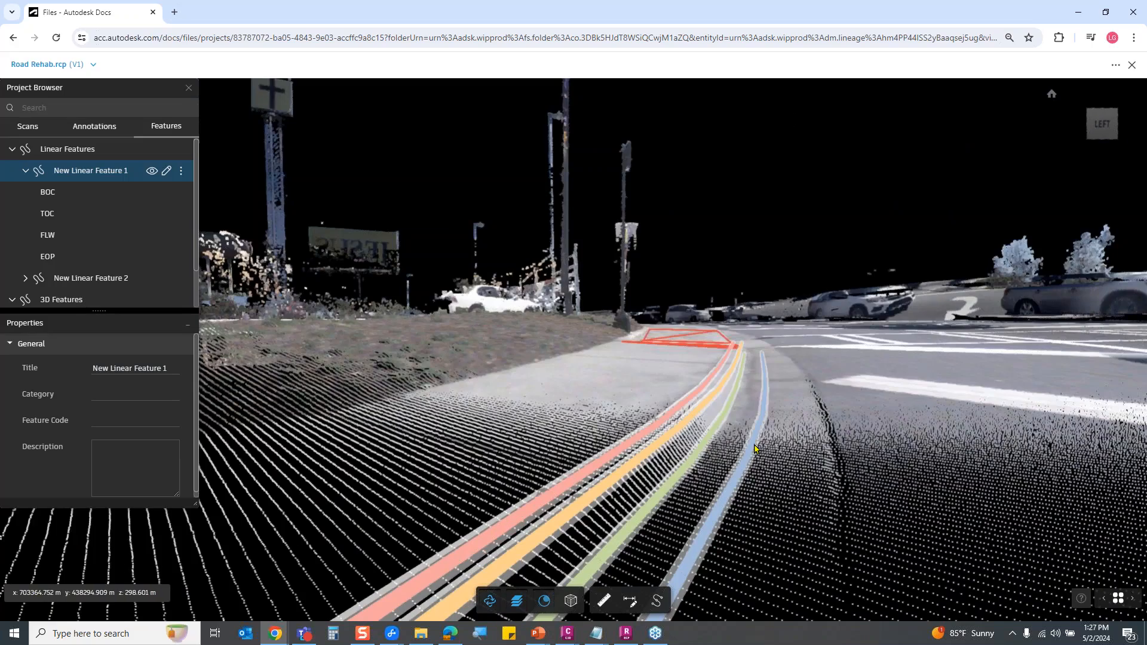
{"action": "scroll", "coordinate": [757, 448], "scroll_direction": "down", "scroll_amount": 3}
{"action": "scroll", "coordinate": [811, 442], "scroll_direction": "up", "scroll_amount": 1}
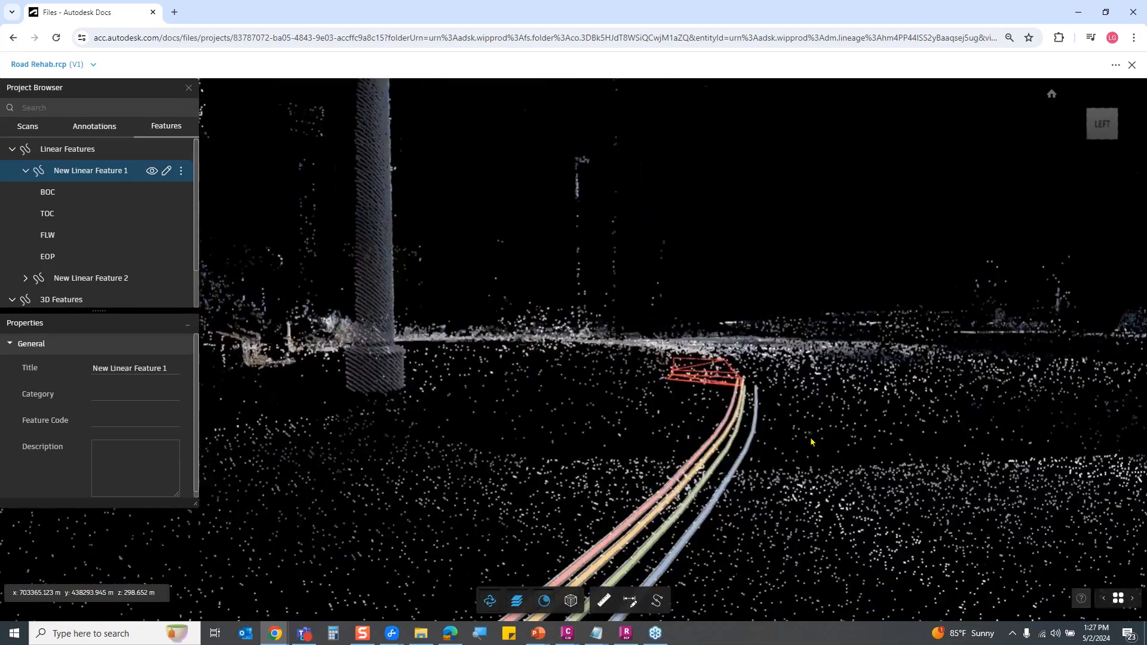
{"action": "middle_click_drag", "start_coordinate": [811, 442], "coordinate": [709, 483]}
{"action": "left_click_drag", "start_coordinate": [709, 482], "coordinate": [699, 448]}
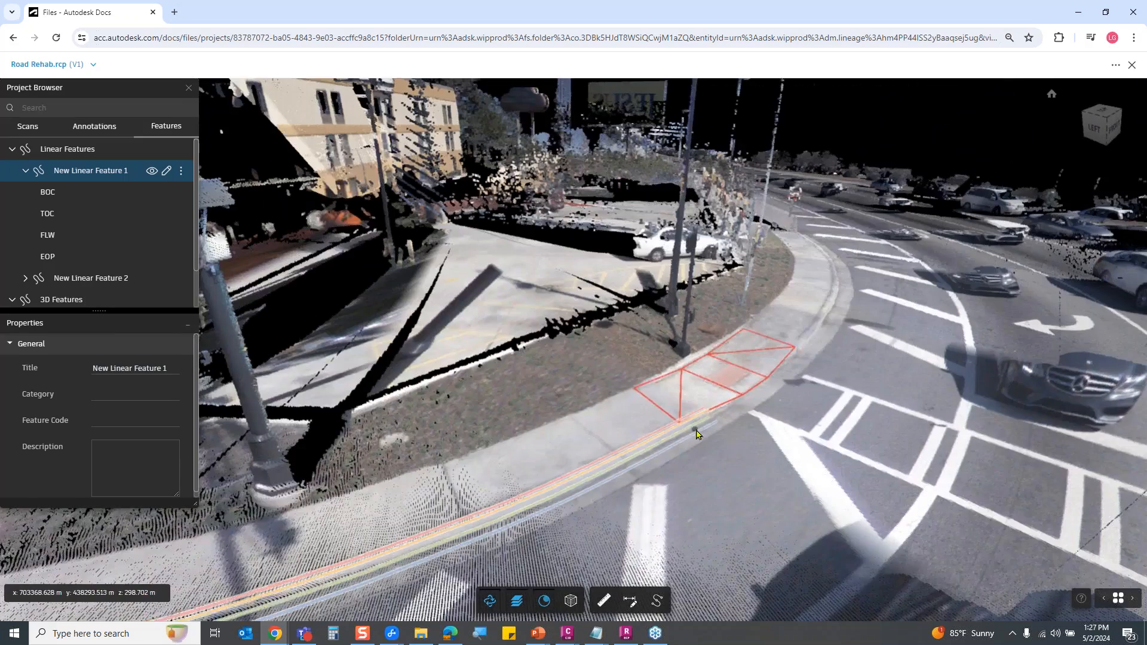
{"action": "scroll", "coordinate": [698, 435], "scroll_direction": "up", "scroll_amount": 1}
- Start feature extraction and show the available 3D feature templates
{"action": "left_click", "coordinate": [658, 602]}
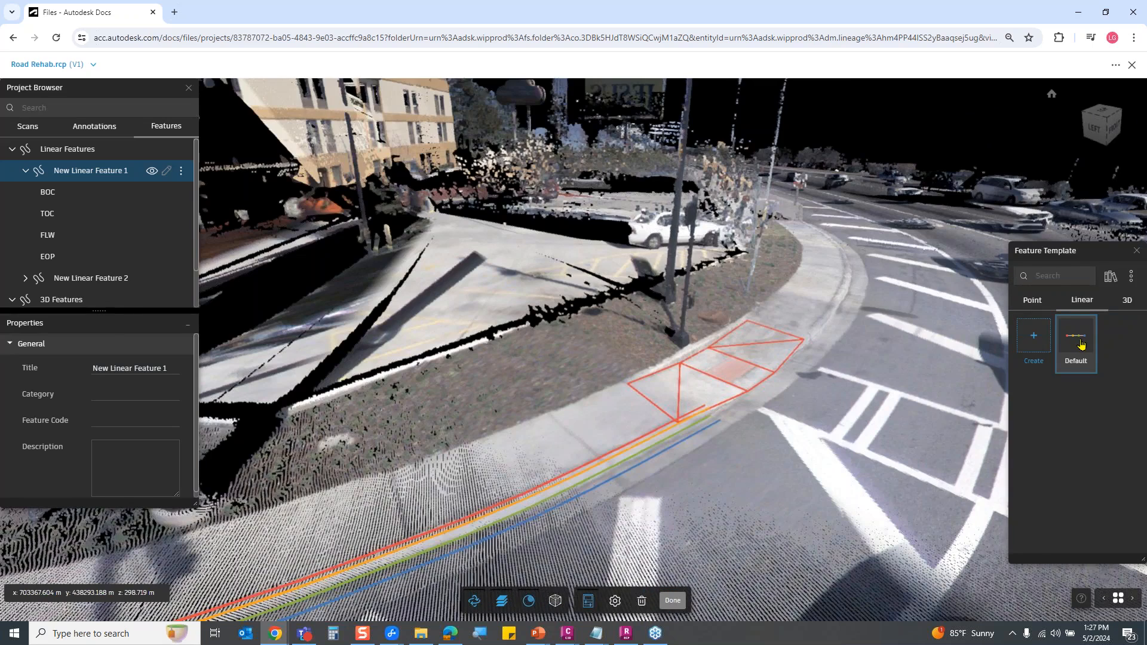
{"action": "key", "text": "ctrl"}
{"action": "left_click", "coordinate": [1127, 301]}
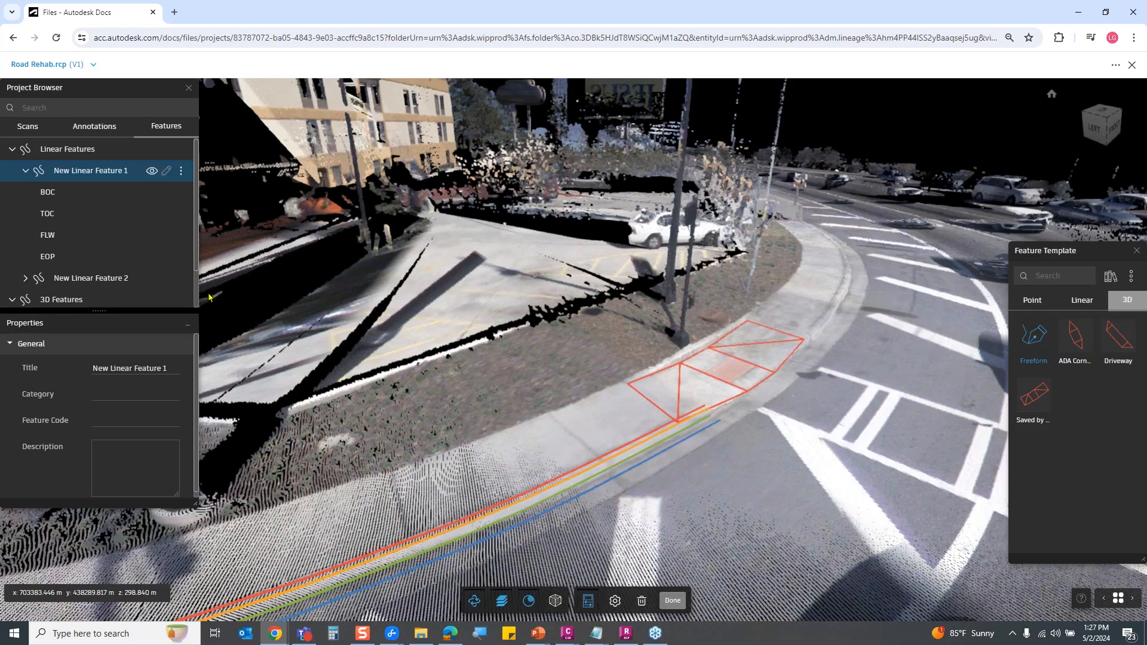
- Collapse the linear features, hide all 3D features and view the curb ramp area up close
{"action": "left_click", "coordinate": [12, 150]}
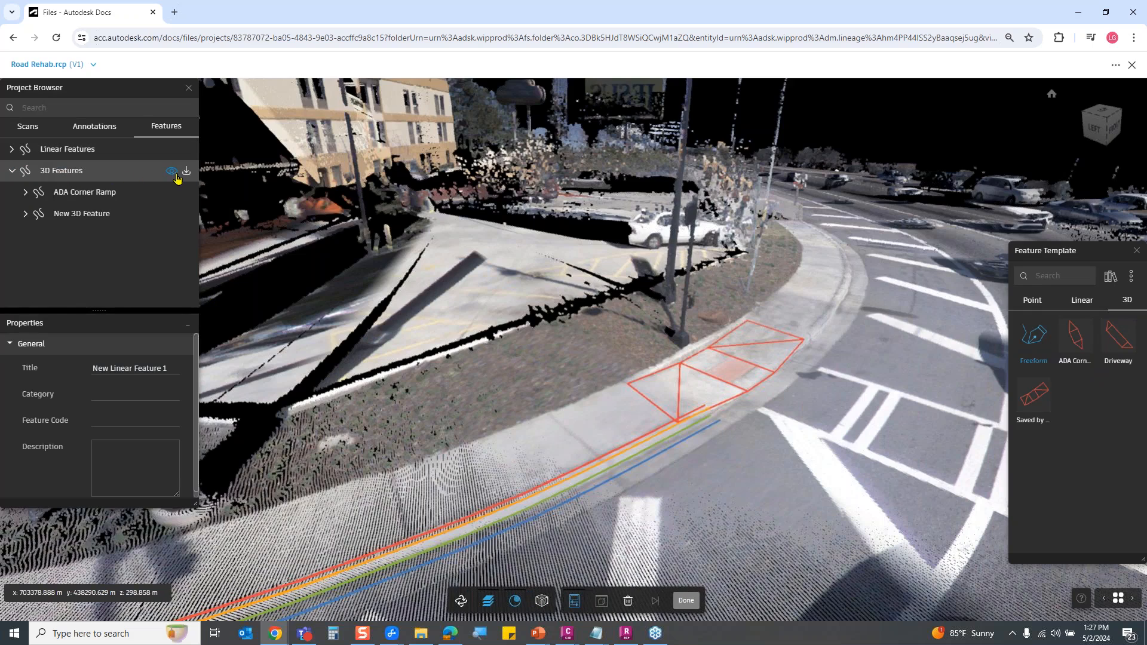
{"action": "left_click", "coordinate": [171, 171]}
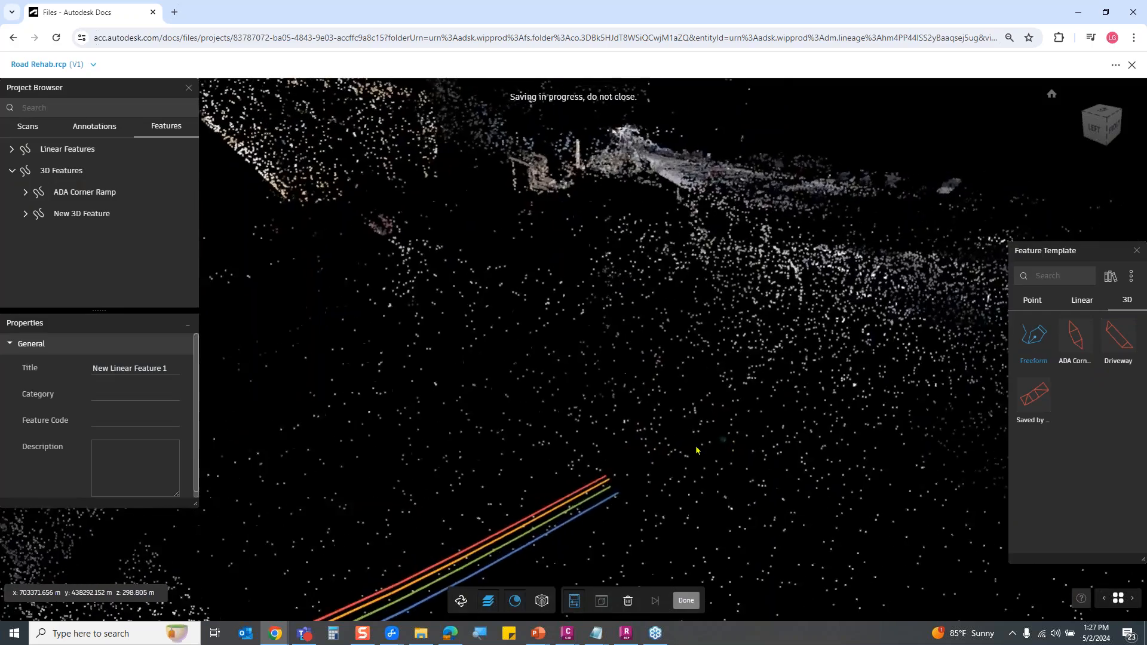
{"action": "left_click_drag", "start_coordinate": [695, 450], "coordinate": [644, 501]}
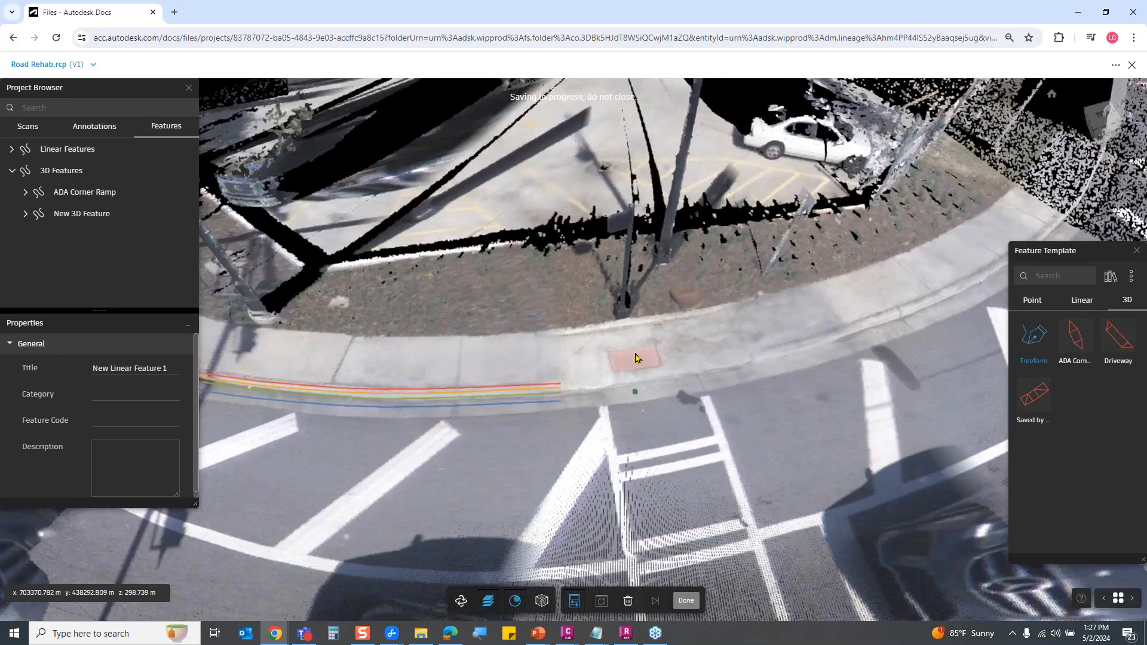
{"action": "scroll", "coordinate": [635, 358], "scroll_direction": "up", "scroll_amount": 3}
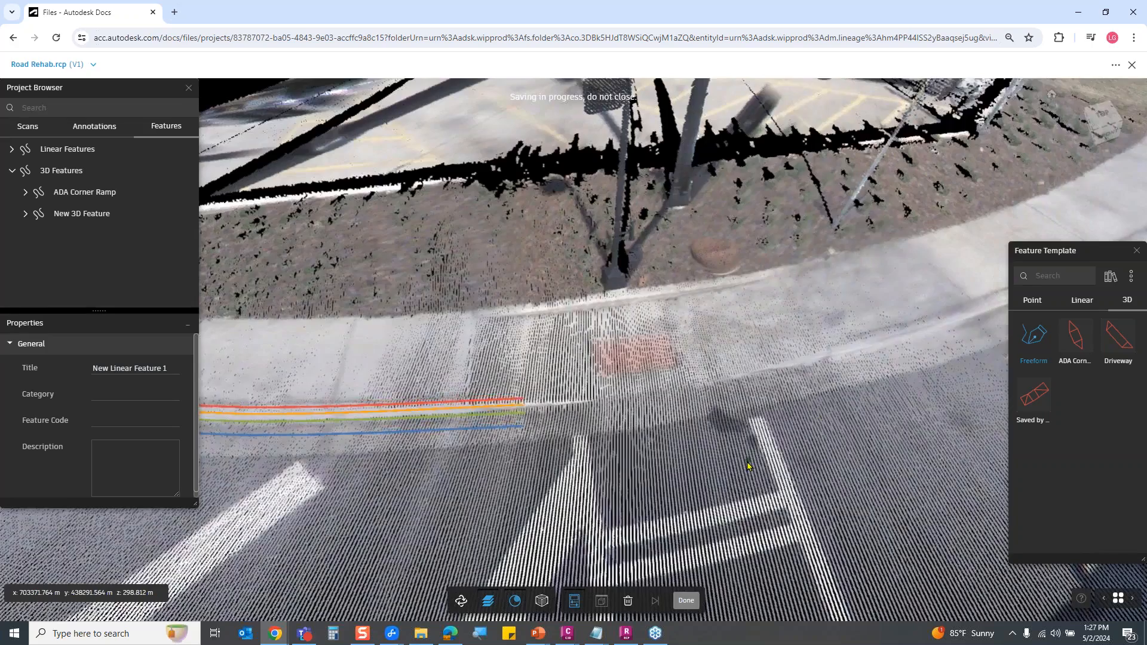
{"action": "scroll", "coordinate": [747, 465], "scroll_direction": "down", "scroll_amount": 3}
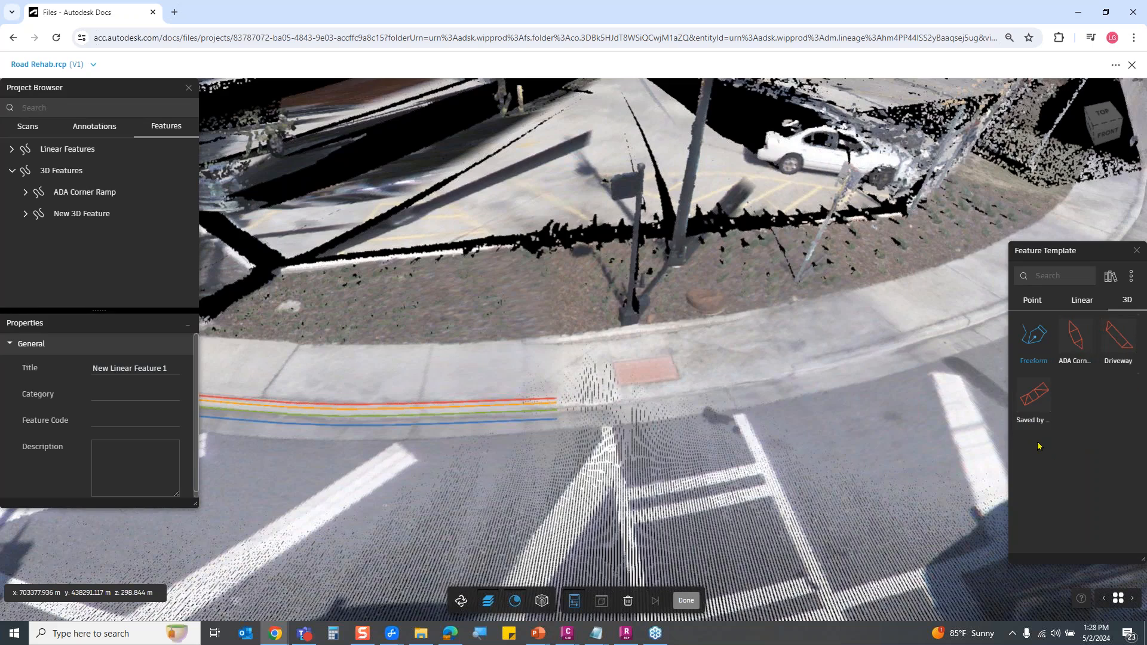
- Place the ADA Corner Ramp template at the back edge of the sidewalk and rotate it to follow the curb ramp
{"action": "left_click", "coordinate": [1131, 277]}
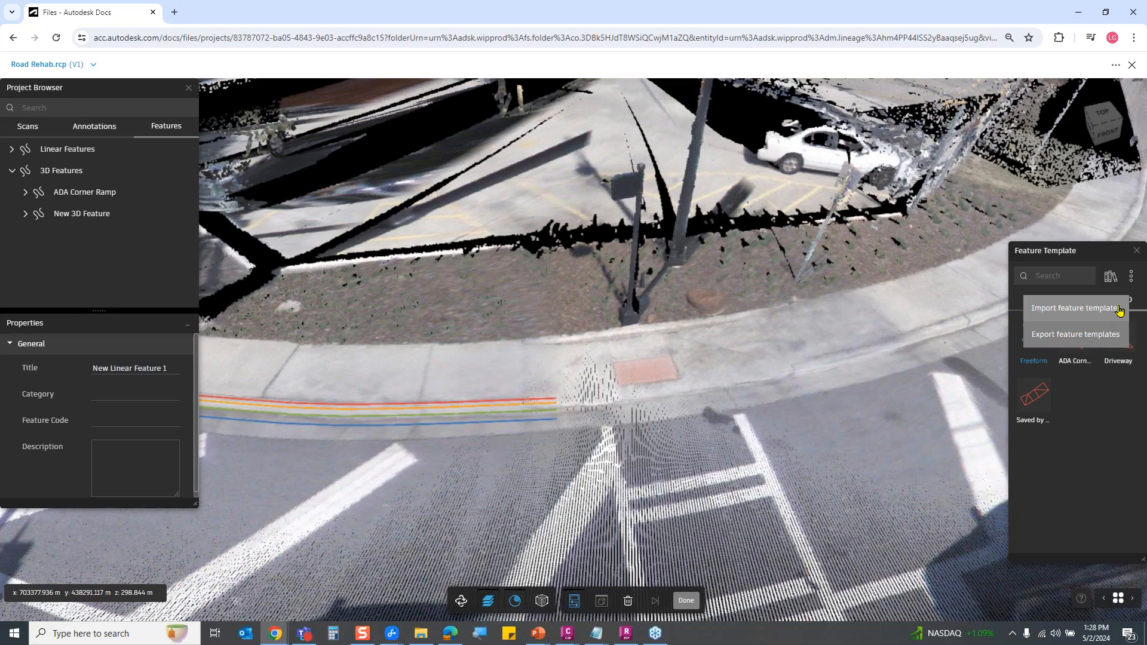
{"action": "left_click", "coordinate": [1085, 399]}
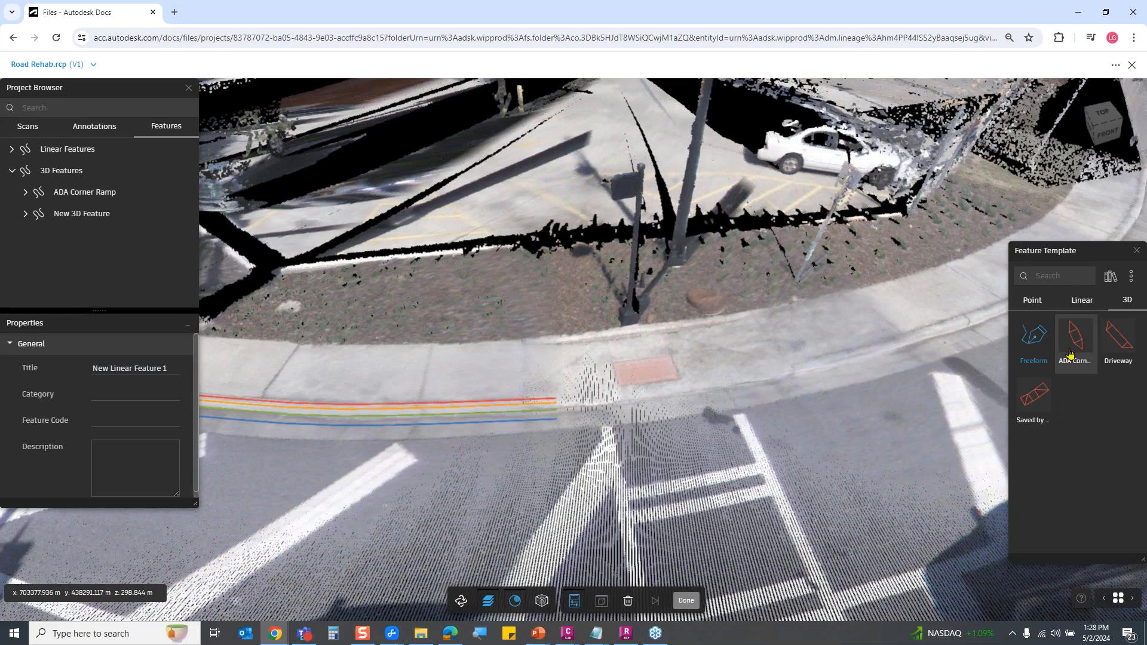
{"action": "left_click", "coordinate": [1069, 354]}
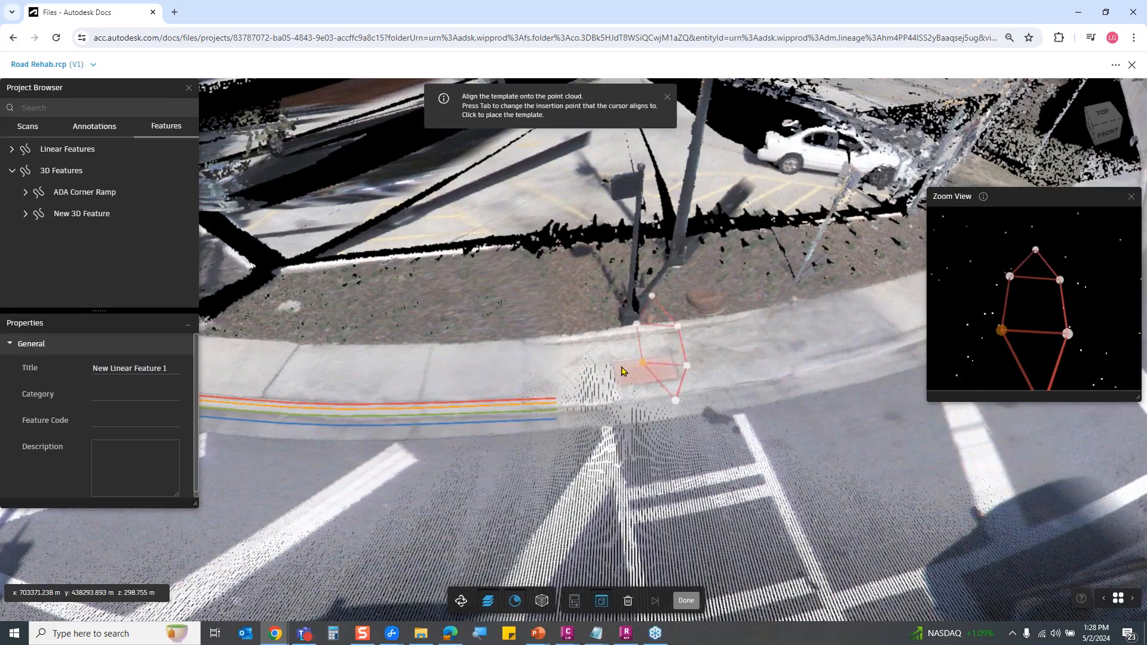
{"action": "scroll", "coordinate": [620, 364], "scroll_direction": "up", "scroll_amount": 2}
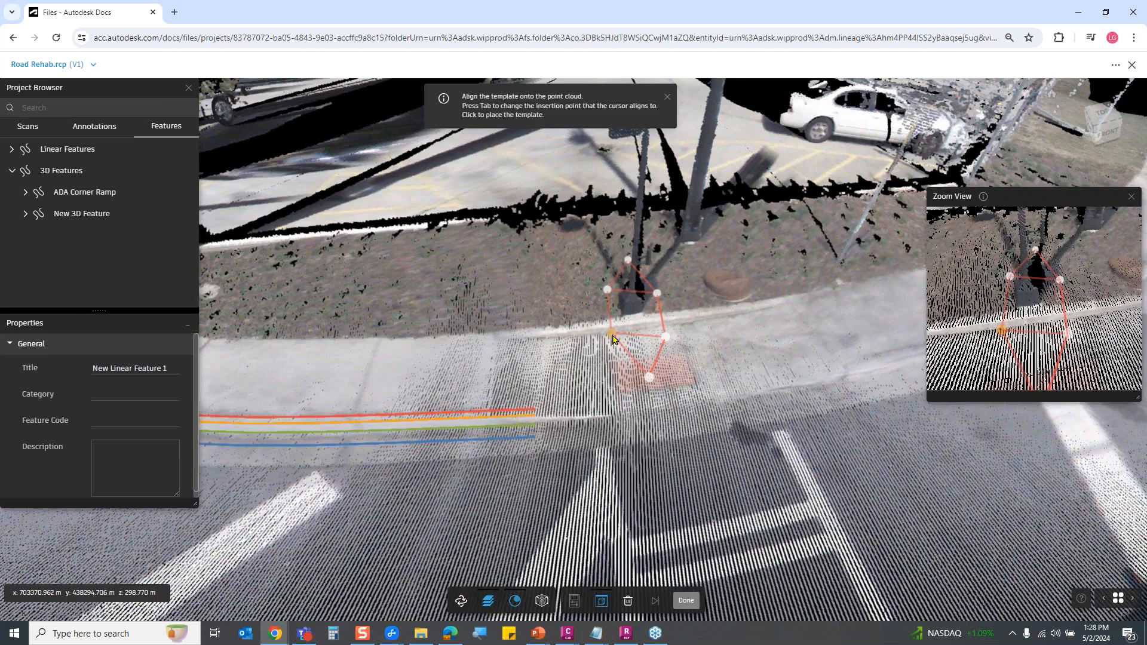
{"action": "left_click", "coordinate": [613, 338]}
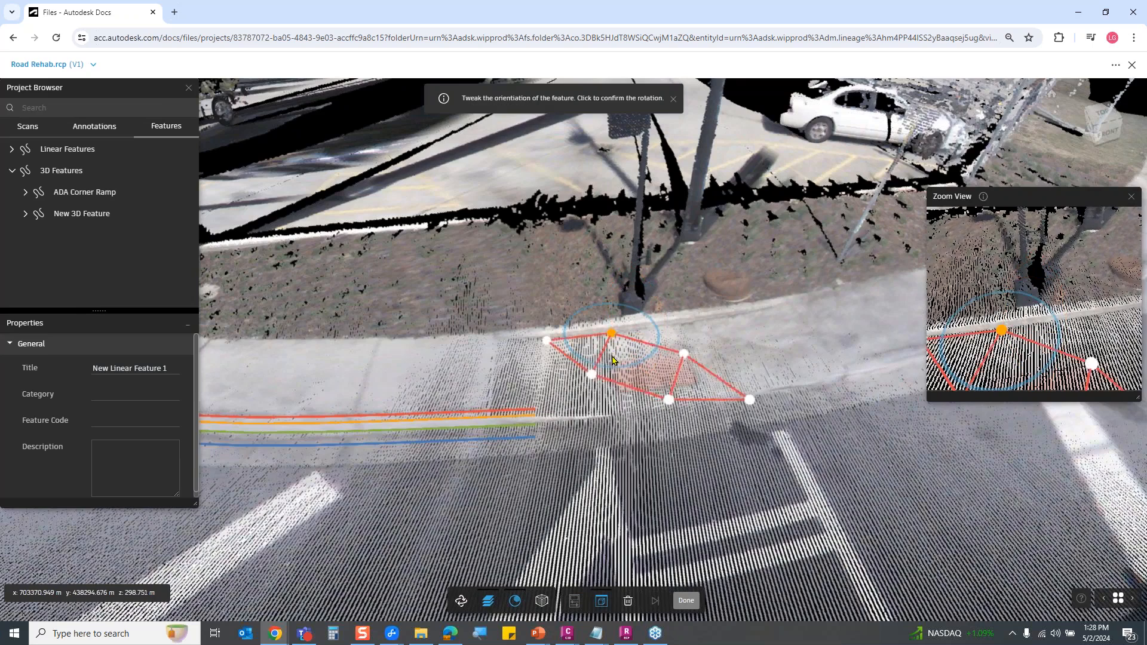
{"action": "left_click", "coordinate": [660, 386]}
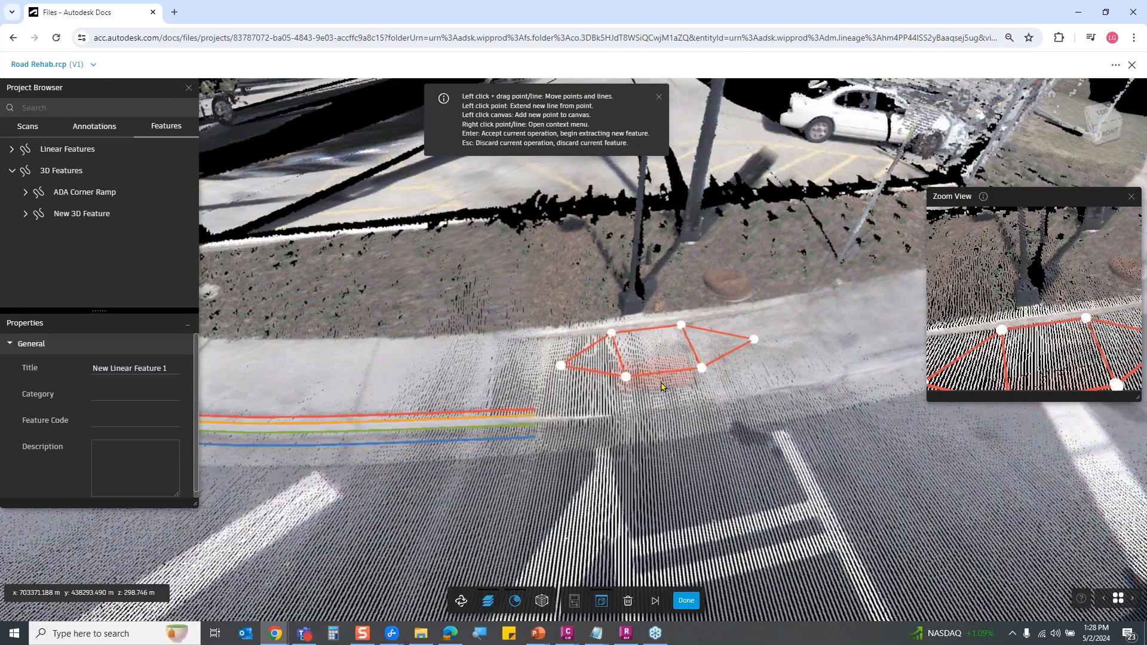
- Move the ramp feature's two front corner points to the curb edge and adjust the back corner point nearest the linear features
{"action": "scroll", "coordinate": [701, 366], "scroll_direction": "up", "scroll_amount": 3}
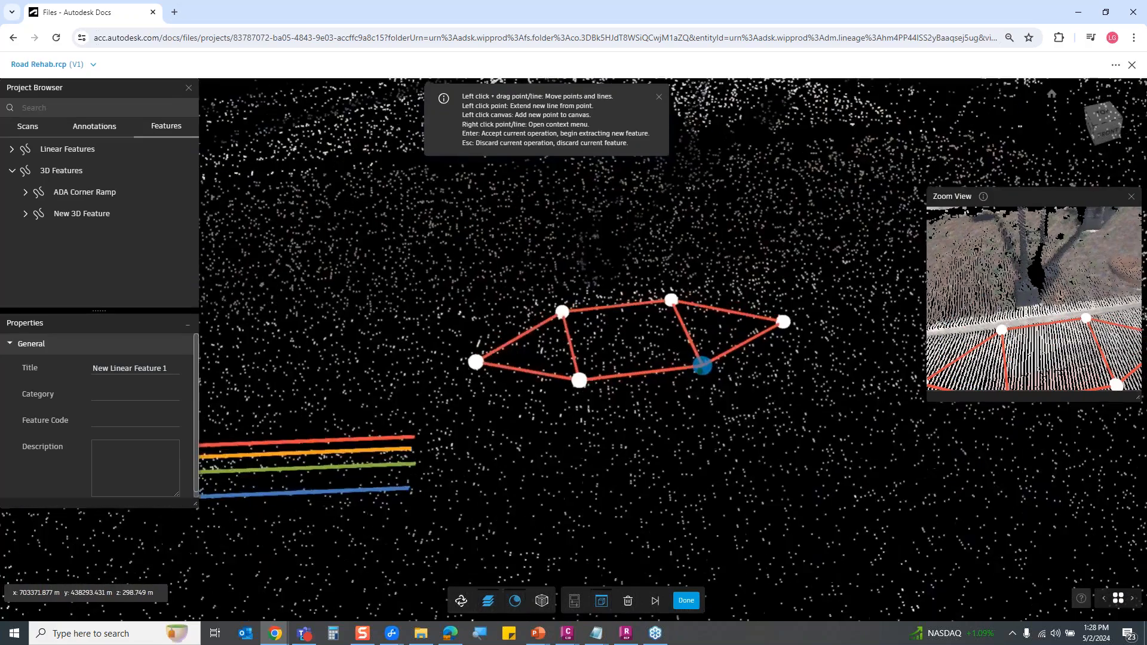
{"action": "middle_click_drag", "start_coordinate": [702, 365], "coordinate": [688, 368]}
{"action": "mouse_move", "coordinate": [651, 427]}
{"action": "middle_mouse_down"}
{"action": "mouse_move", "coordinate": [640, 394]}
{"action": "mouse_move", "coordinate": [644, 421]}
{"action": "middle_mouse_up"}
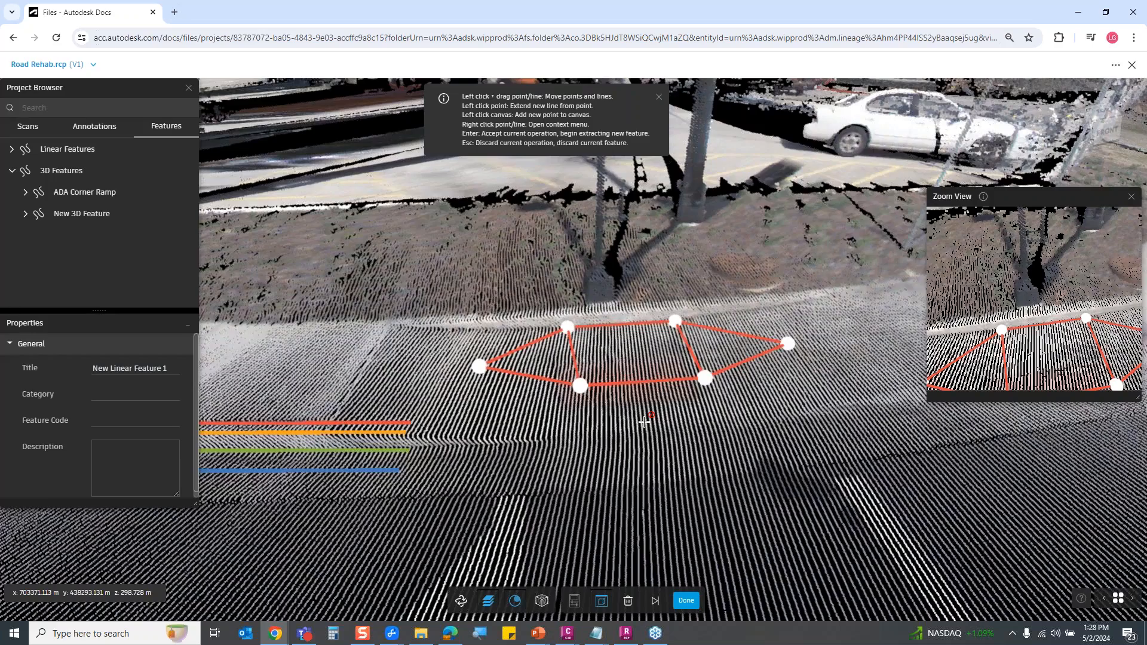
{"action": "scroll", "coordinate": [644, 422], "scroll_direction": "down", "scroll_amount": 4}
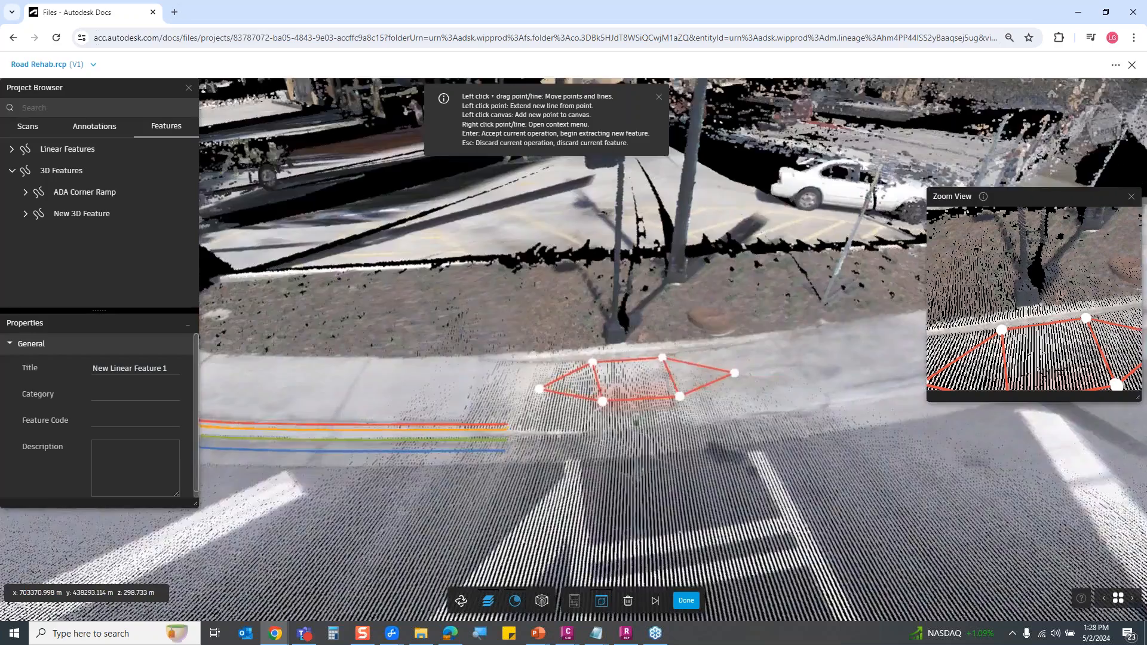
{"action": "middle_click_drag", "start_coordinate": [643, 429], "coordinate": [637, 474]}
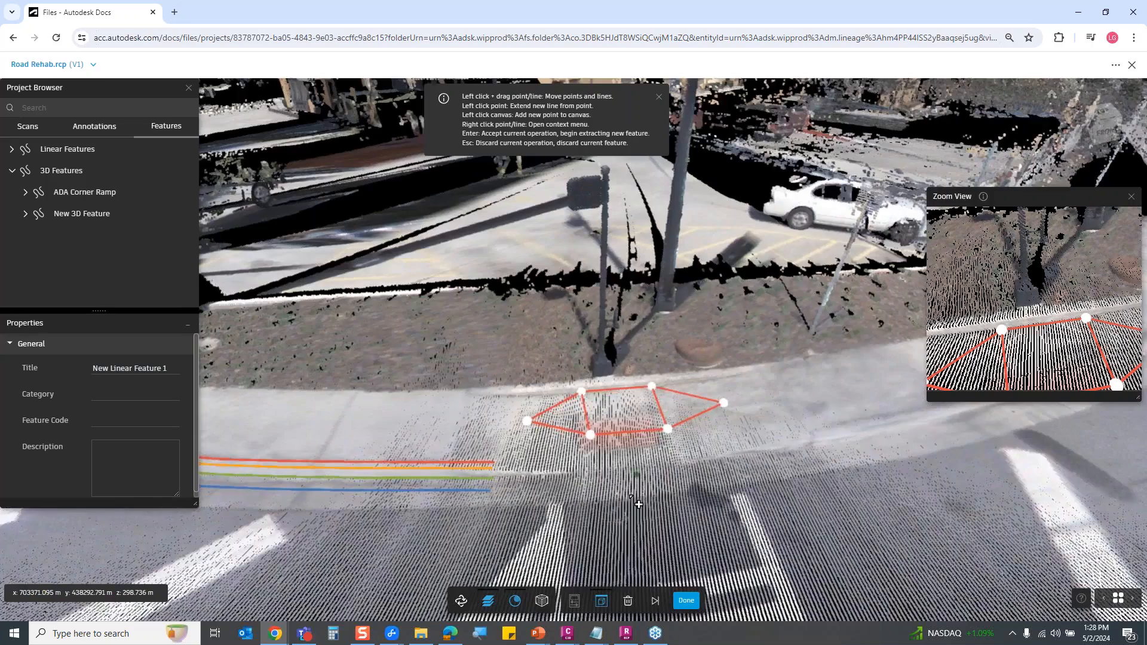
{"action": "left_click_drag", "start_coordinate": [640, 500], "coordinate": [615, 525]}
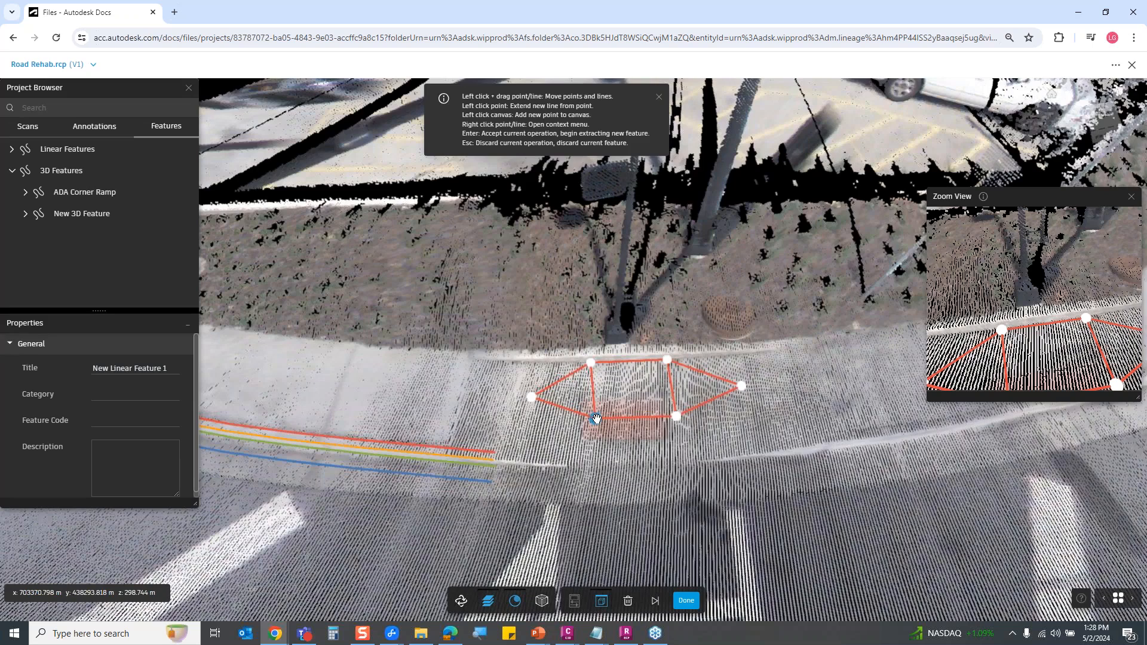
{"action": "left_click_drag", "start_coordinate": [595, 420], "coordinate": [581, 463]}
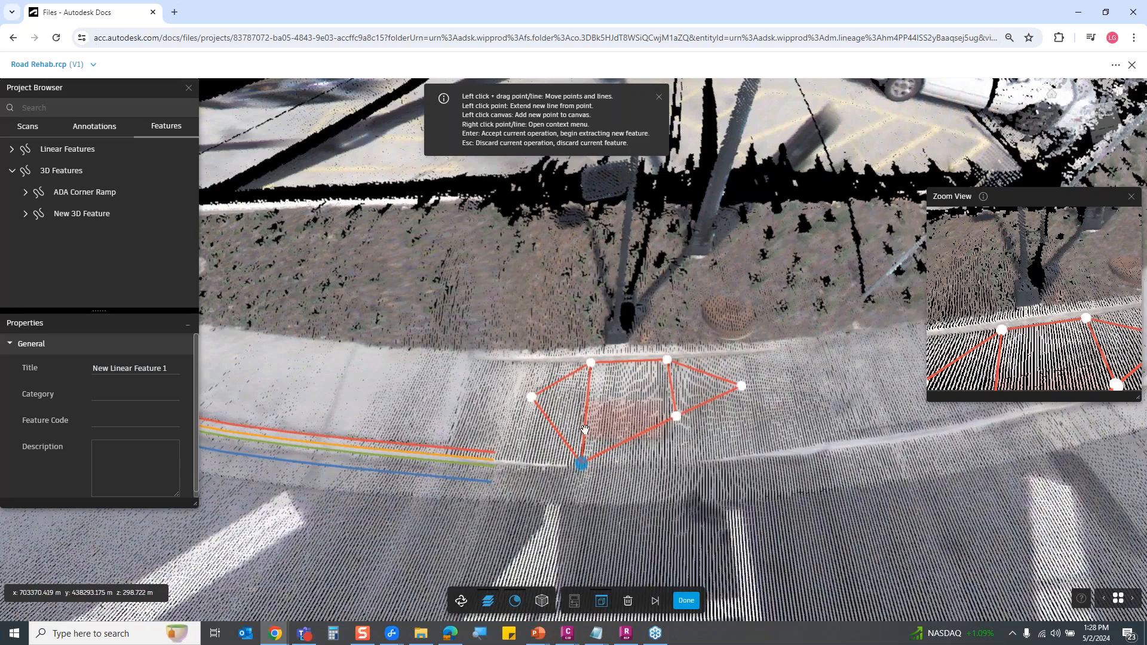
{"action": "left_click_drag", "start_coordinate": [591, 362], "coordinate": [587, 362]}
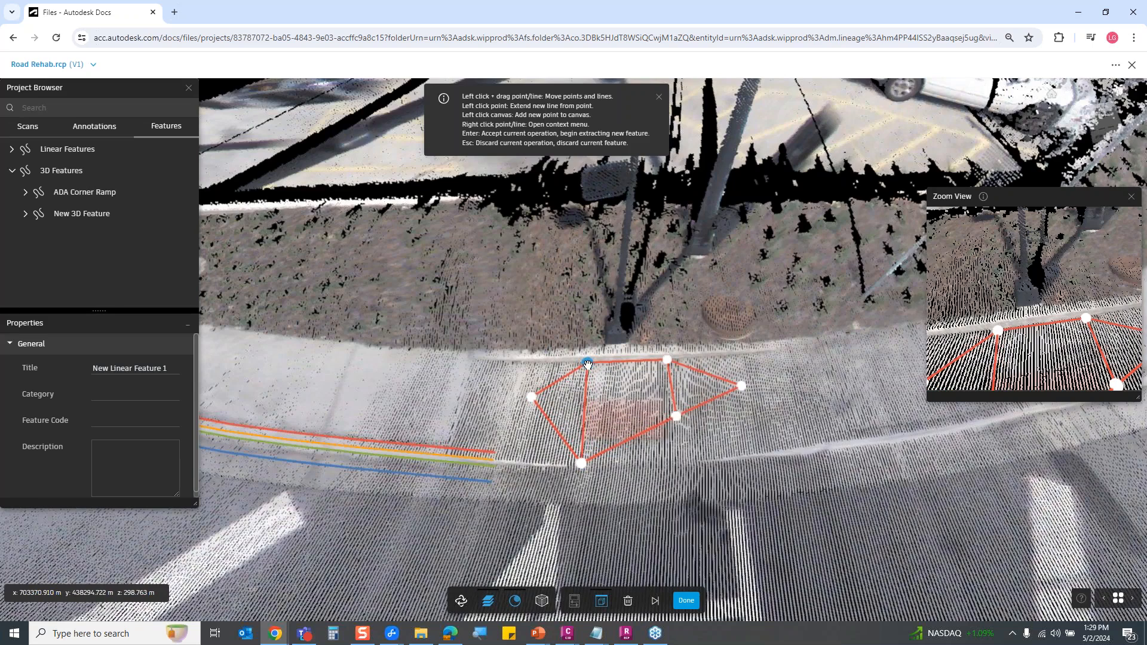
{"action": "left_click_drag", "start_coordinate": [676, 416], "coordinate": [668, 463]}
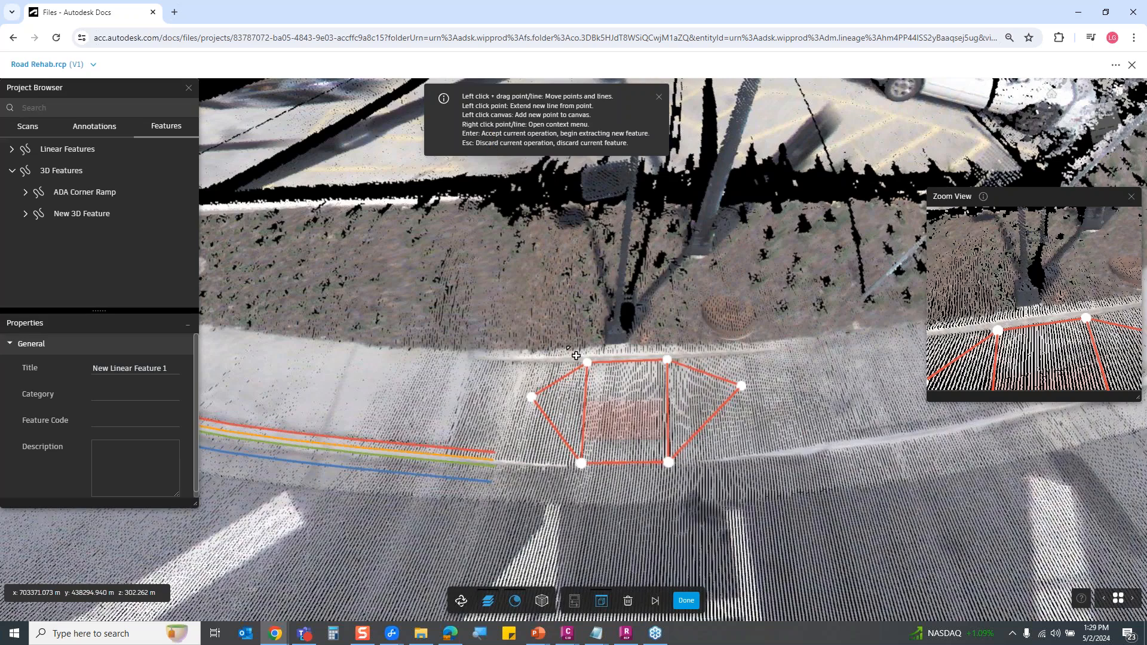
- Shift the ramp centre panel's side line farthest from the linear features slightly outward, widening the panel
{"action": "scroll", "coordinate": [571, 449], "scroll_direction": "up", "scroll_amount": 2}
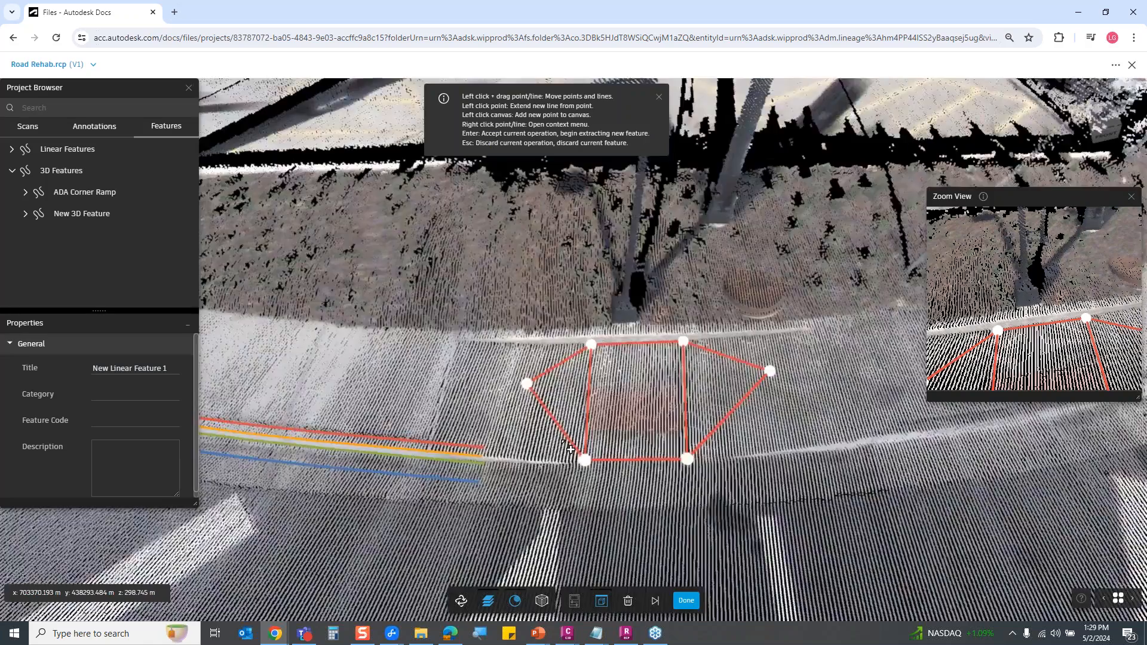
{"action": "scroll", "coordinate": [571, 449], "scroll_direction": "up", "scroll_amount": 1}
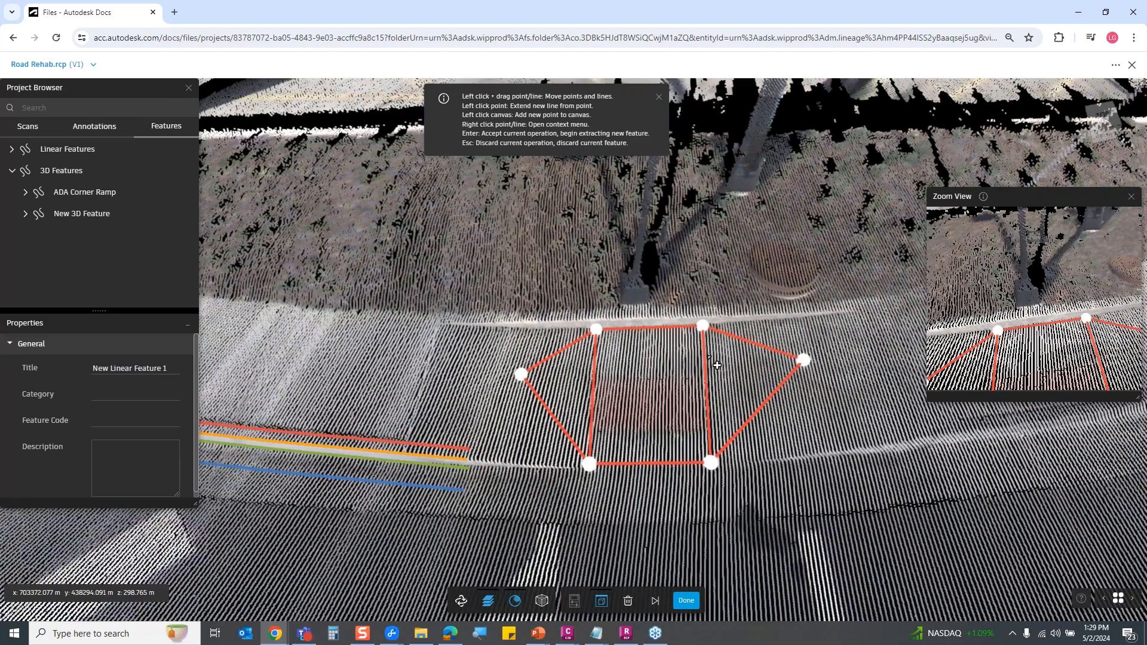
{"action": "left_click_drag", "start_coordinate": [709, 357], "coordinate": [718, 356]}
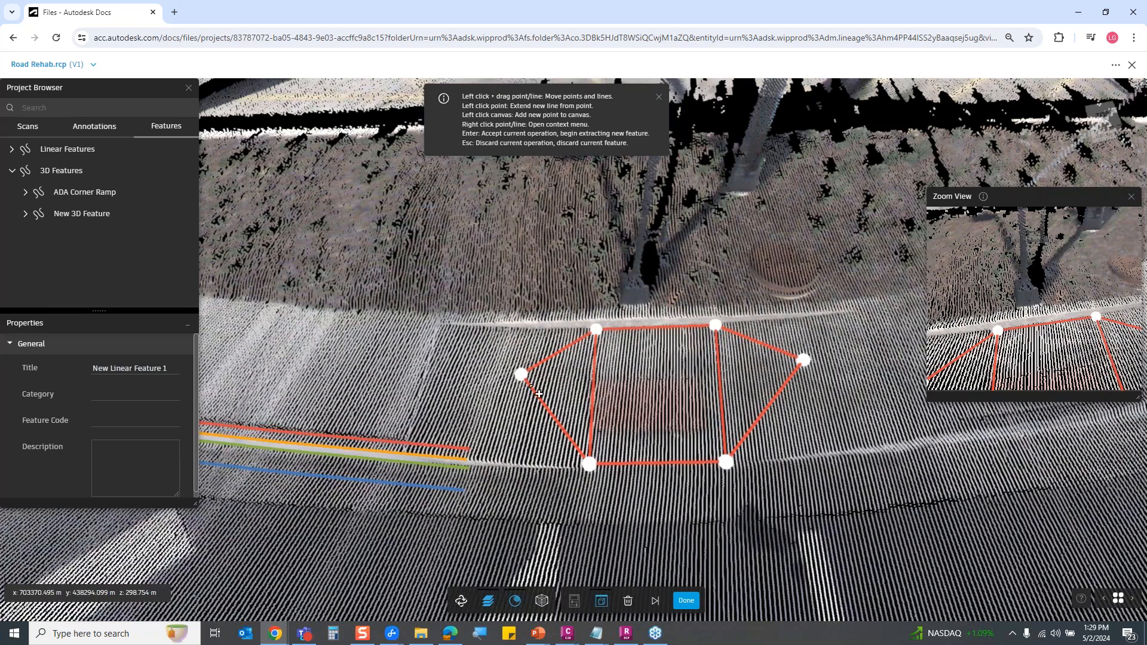
- Move the ramp feature's two outer corner points onto the back edge of the sidewalk
{"action": "left_click_drag", "start_coordinate": [520, 376], "coordinate": [444, 329]}
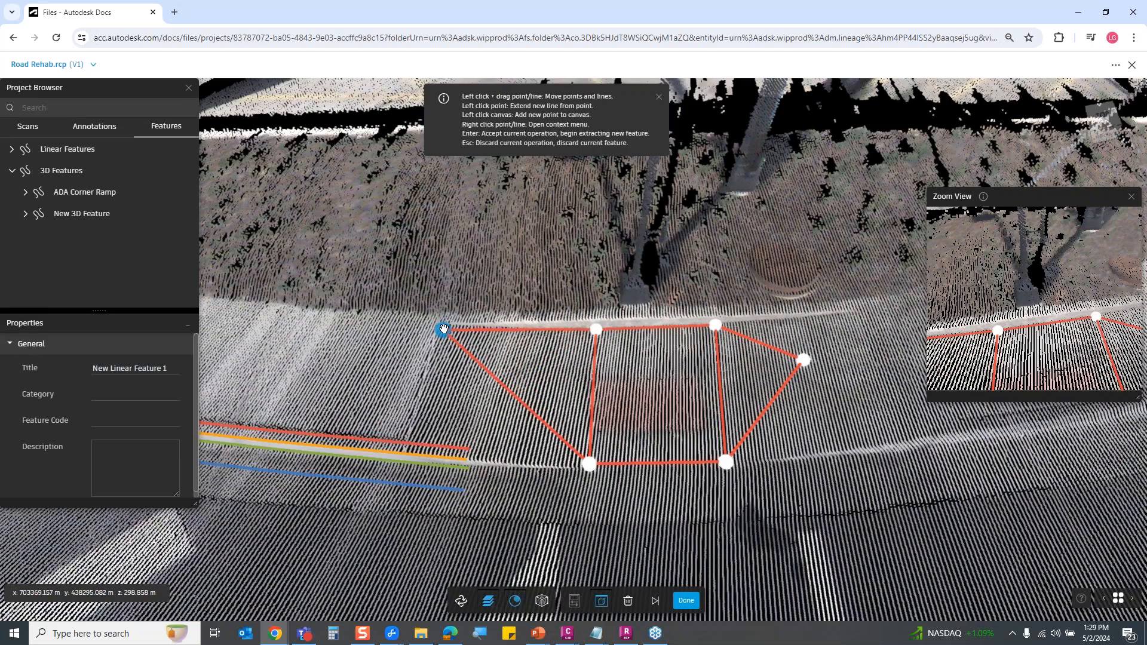
{"action": "left_click_drag", "start_coordinate": [804, 359], "coordinate": [856, 312]}
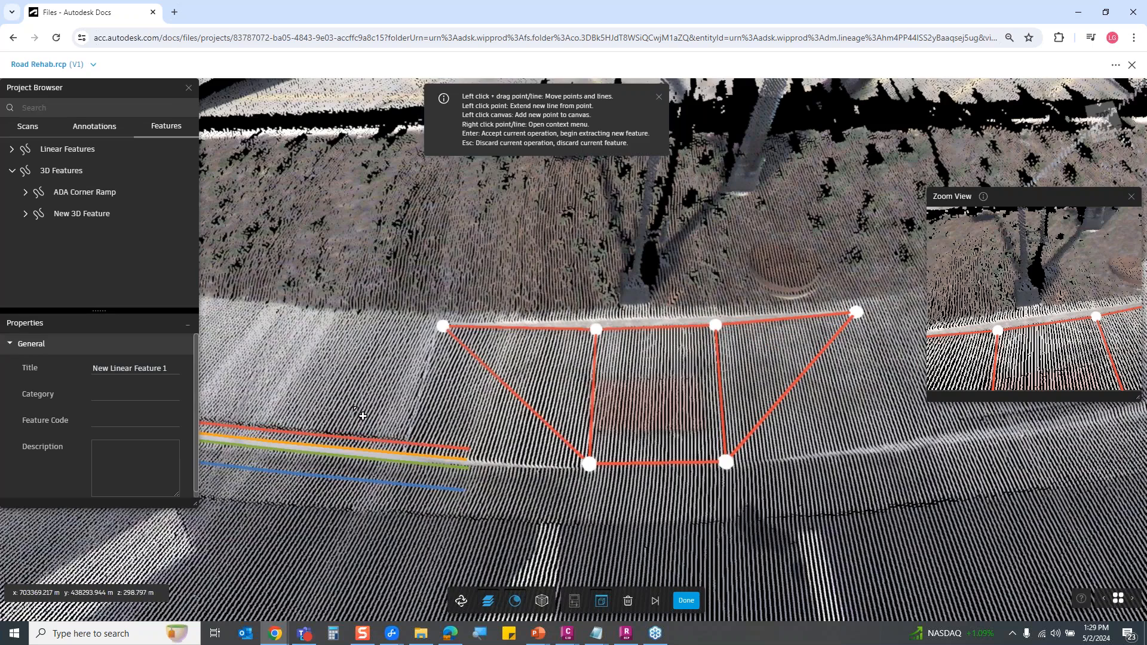
- Hide the linear features, add a curb-edge point on the side they occupied, and connect it to the adjacent front and outer back corners
{"action": "left_click", "coordinate": [12, 149]}
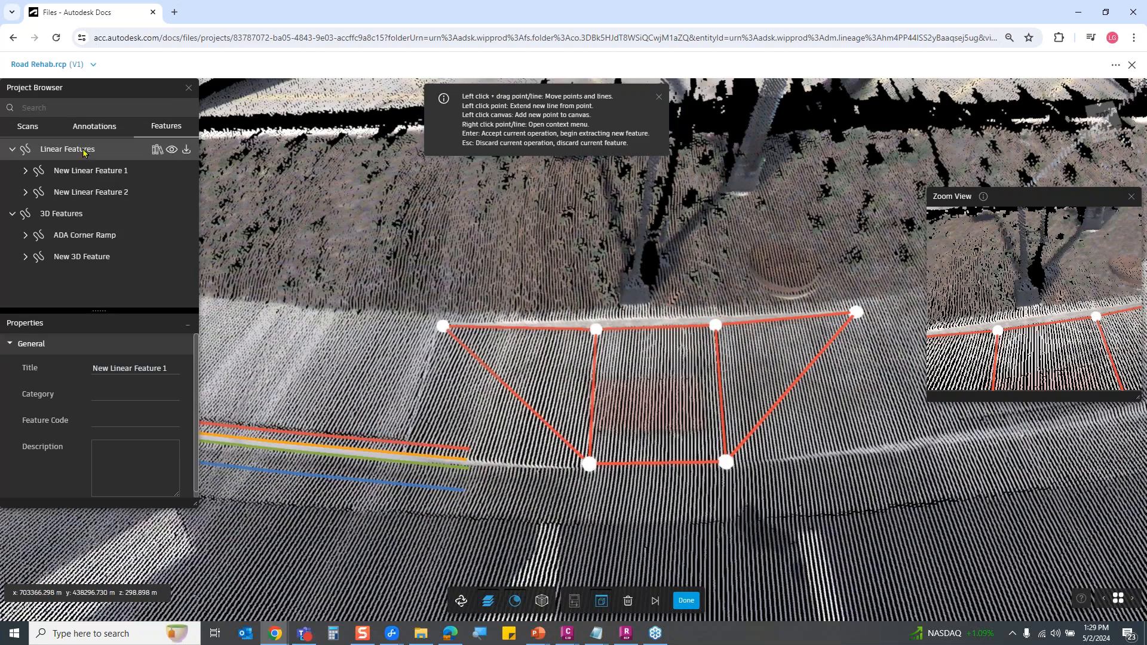
{"action": "left_click", "coordinate": [171, 150]}
{"action": "left_click", "coordinate": [411, 459]}
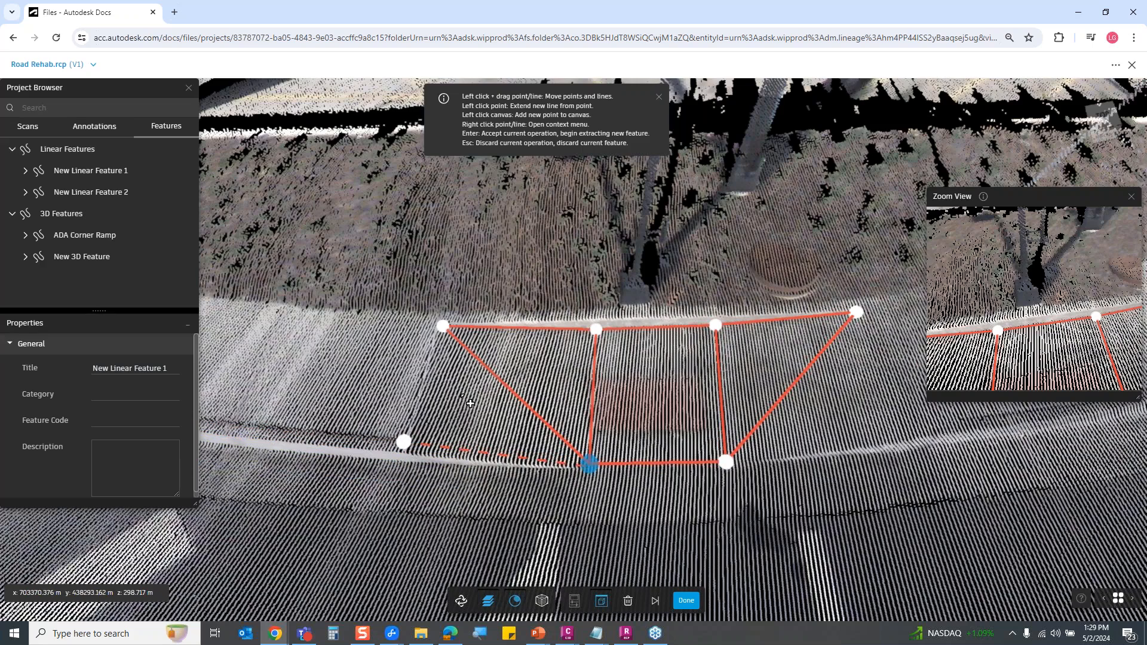
{"action": "left_click", "coordinate": [588, 463]}
{"action": "left_click", "coordinate": [442, 325]}
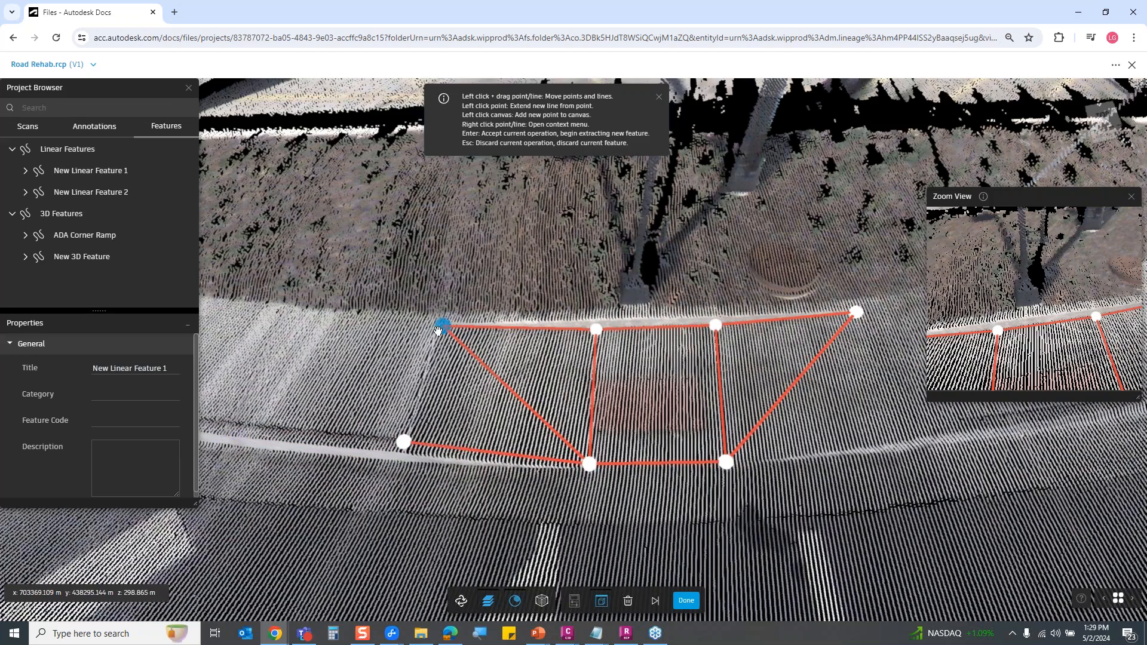
{"action": "left_click", "coordinate": [410, 453]}
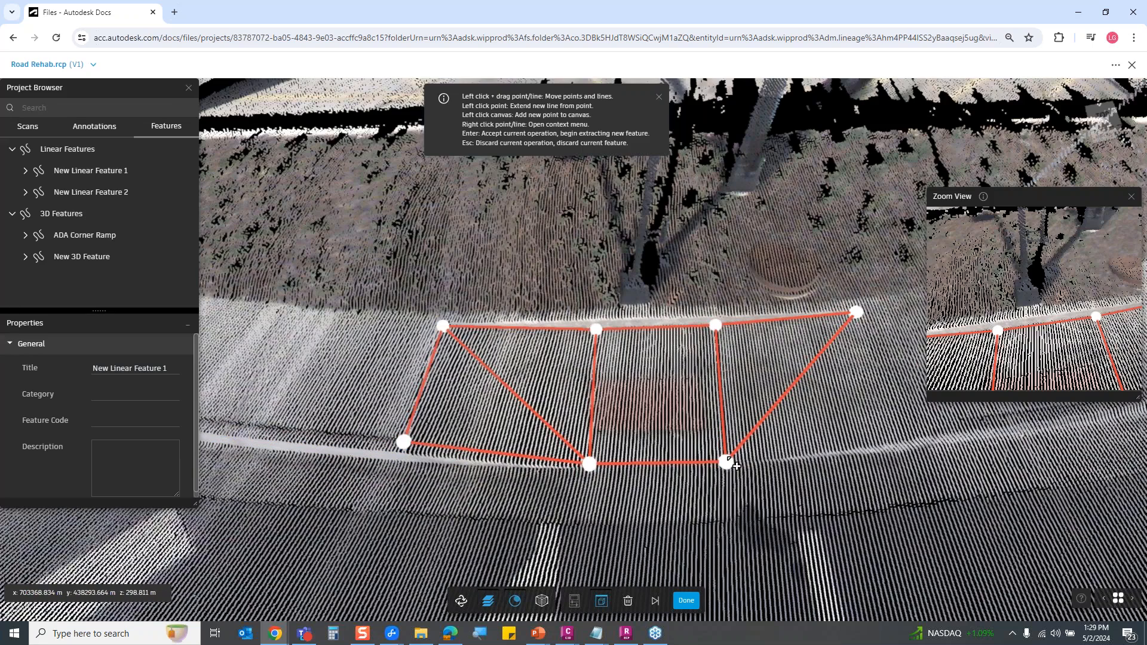
- Add a curb-edge point on the ramp's opposite side and connect it to that side's front and outer back corners
{"action": "left_click", "coordinate": [894, 440]}
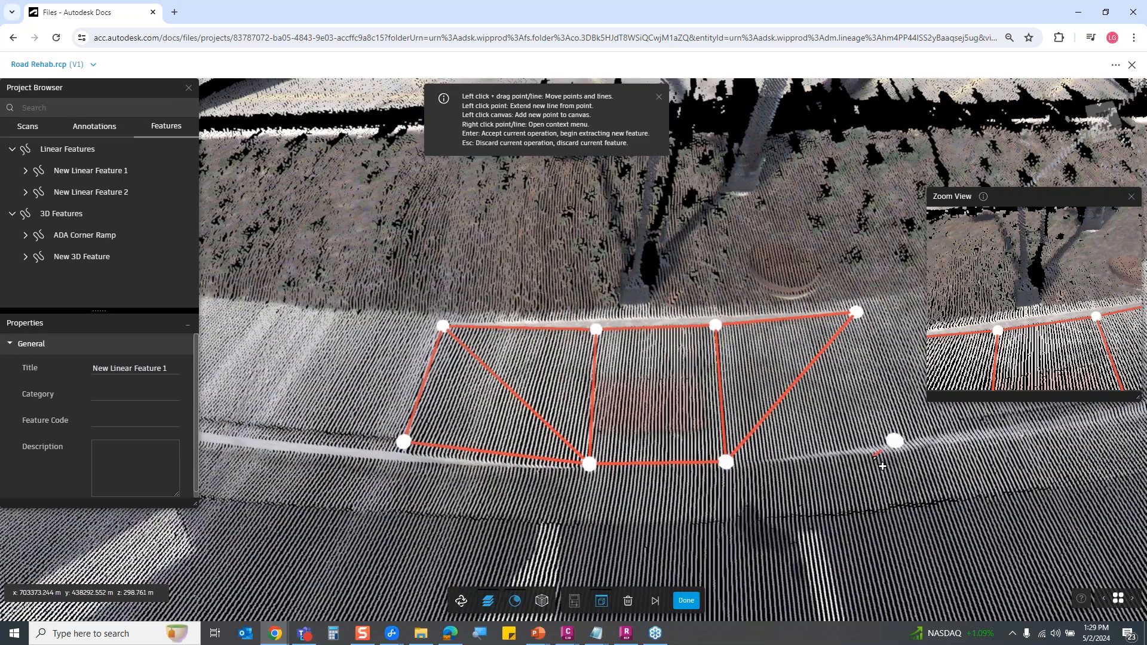
{"action": "left_click", "coordinate": [726, 461]}
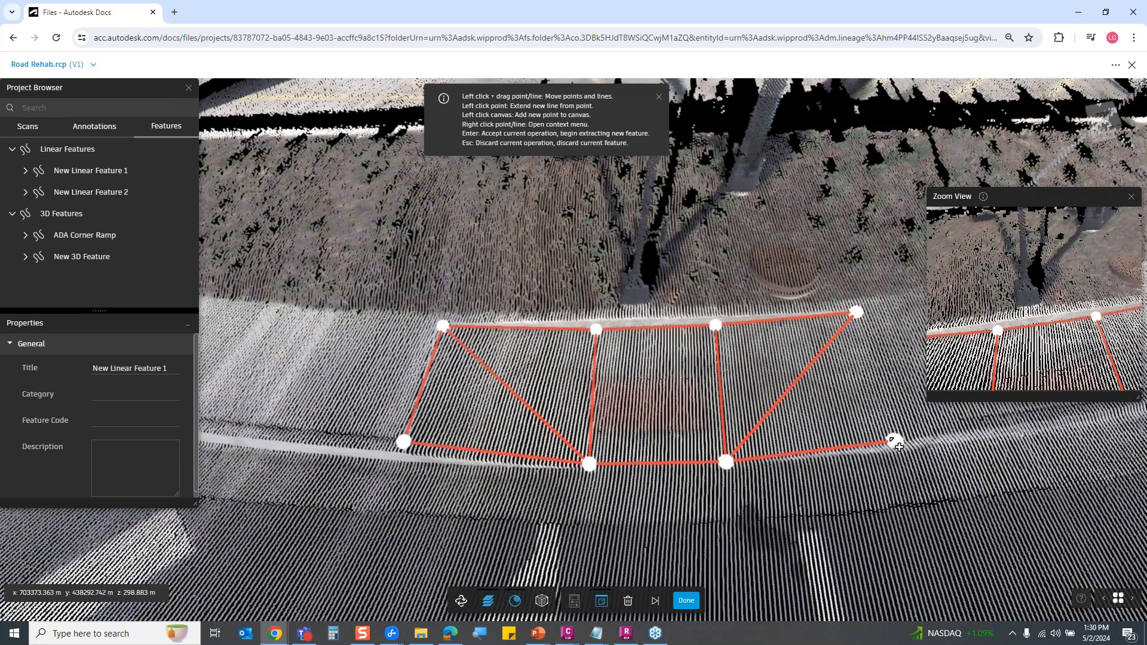
{"action": "left_click", "coordinate": [894, 441]}
{"action": "left_click", "coordinate": [856, 311]}
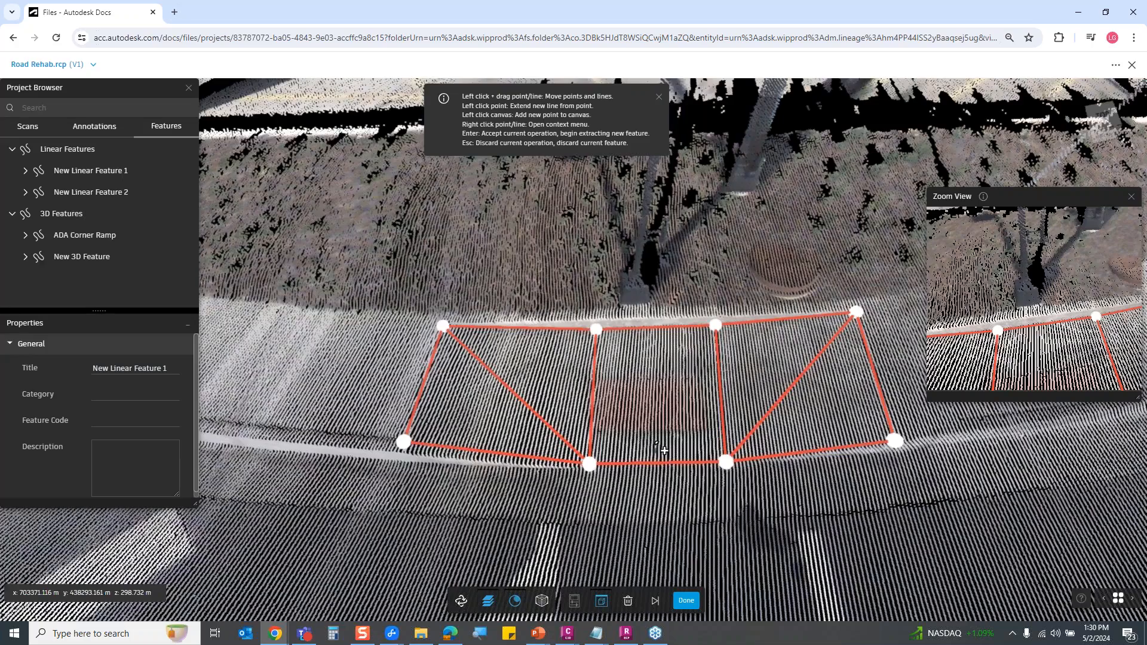
- Shift the outer back corner and curb point on the former linear-feature side slightly outward, and close the Zoom View
{"action": "middle_click_drag", "start_coordinate": [665, 450], "coordinate": [665, 442]}
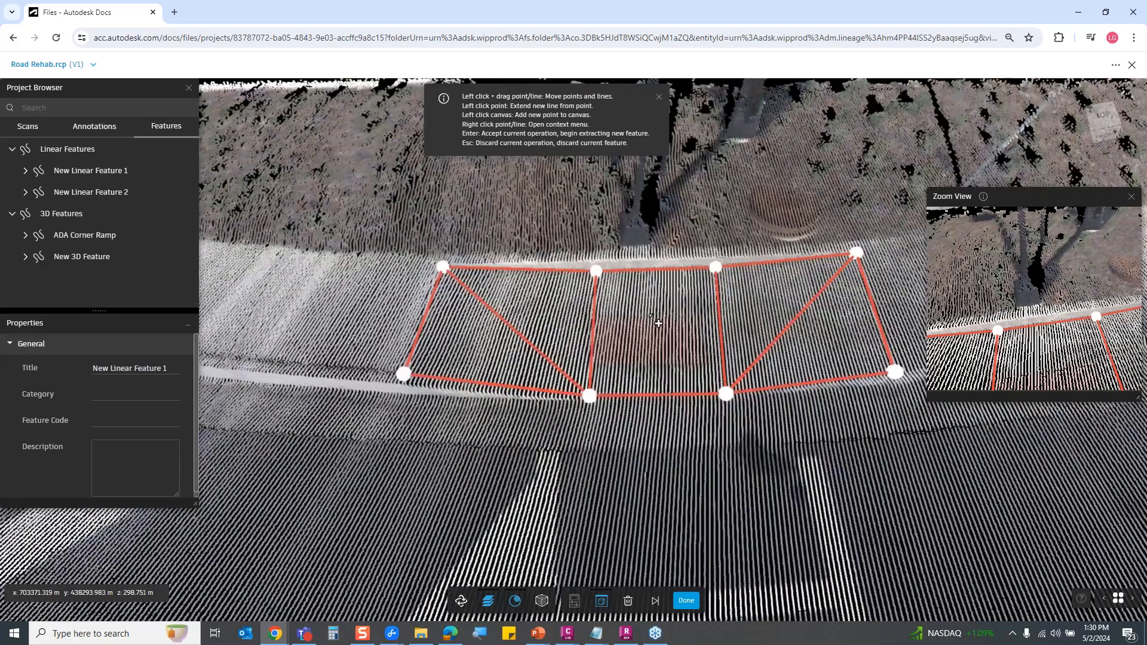
{"action": "scroll", "coordinate": [655, 321], "scroll_direction": "up", "scroll_amount": 2}
{"action": "scroll", "coordinate": [538, 335], "scroll_direction": "up", "scroll_amount": 2}
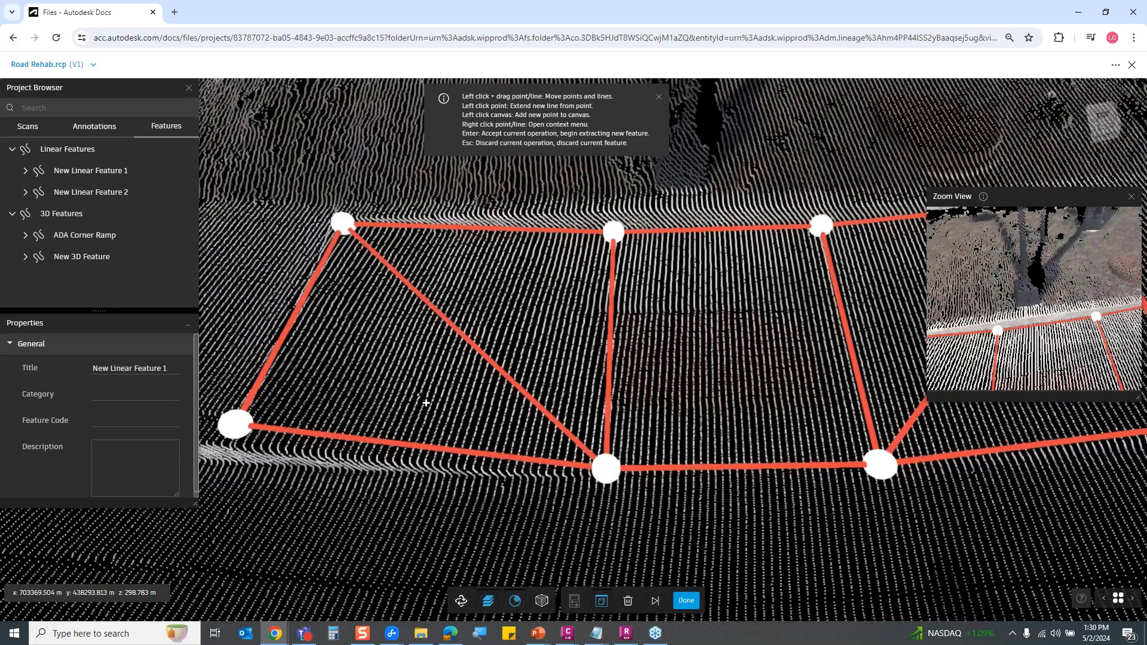
{"action": "middle_click_drag", "start_coordinate": [427, 401], "coordinate": [463, 376], "text": "shift"}
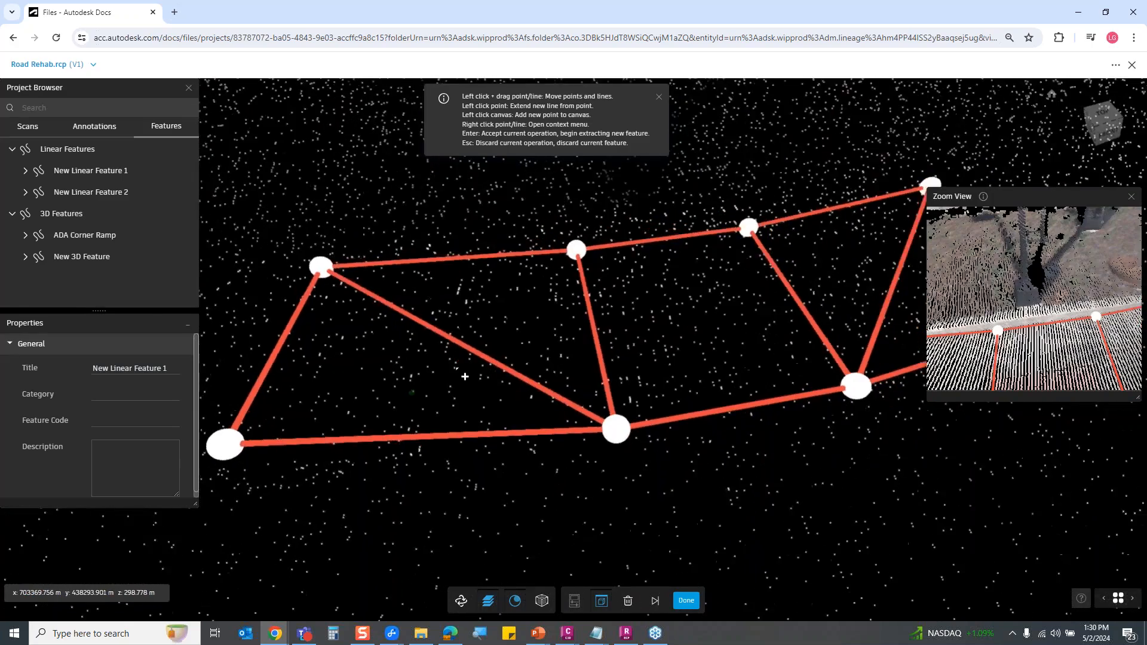
{"action": "middle_click_drag", "start_coordinate": [334, 405], "coordinate": [339, 417], "text": "shift"}
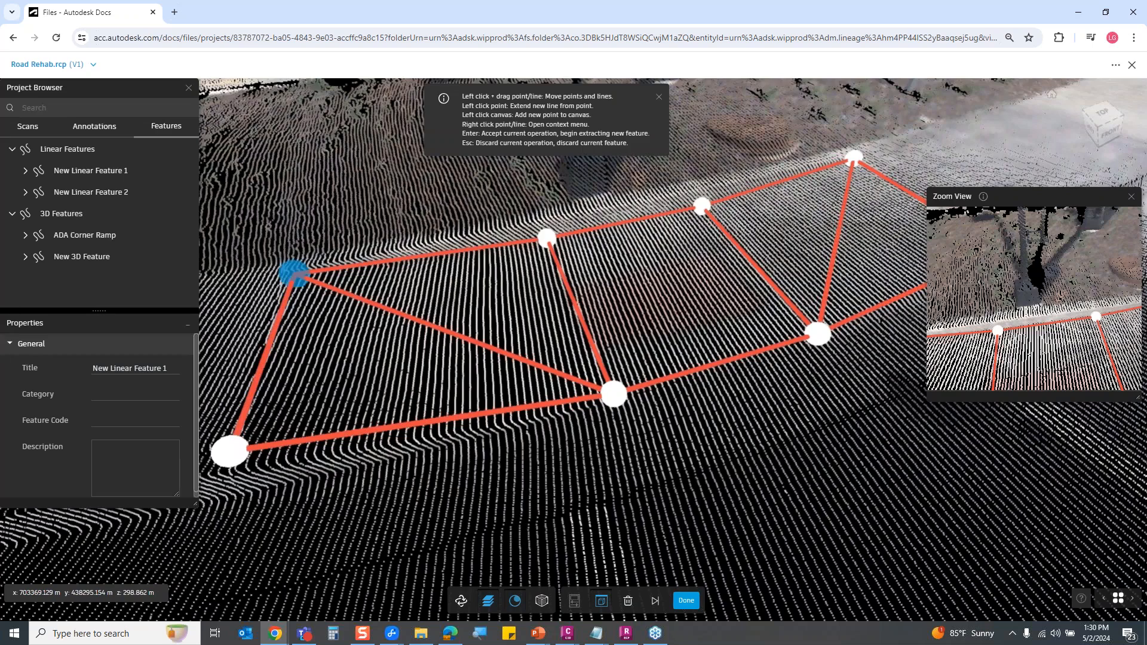
{"action": "left_click_drag", "start_coordinate": [293, 273], "coordinate": [285, 274]}
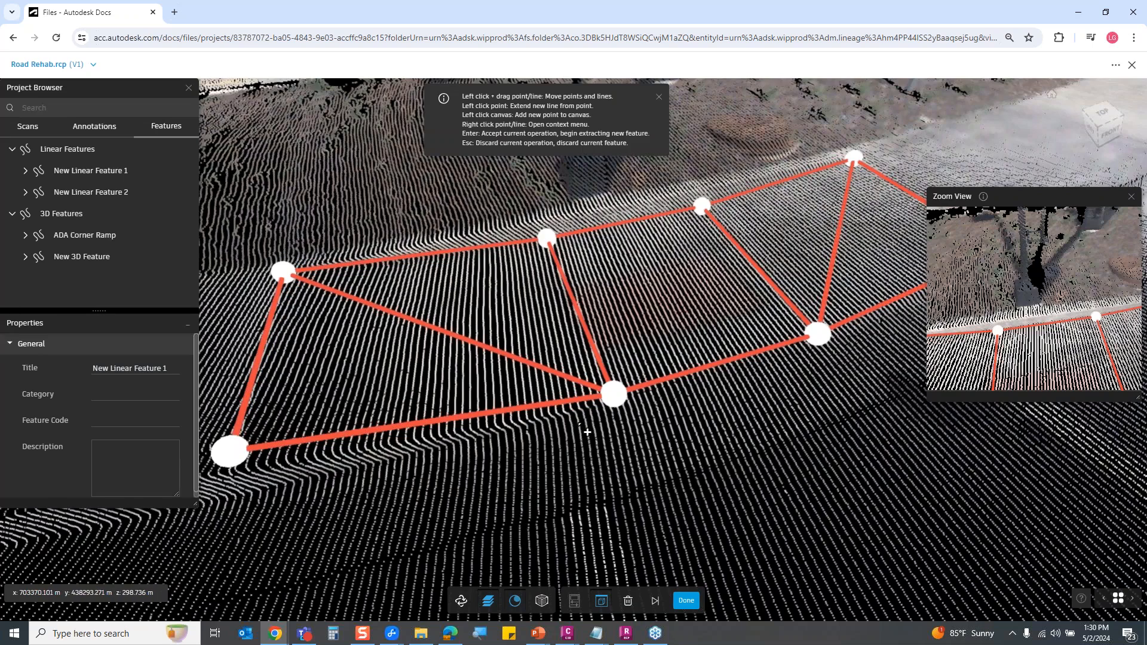
{"action": "left_click_drag", "start_coordinate": [230, 451], "coordinate": [221, 464]}
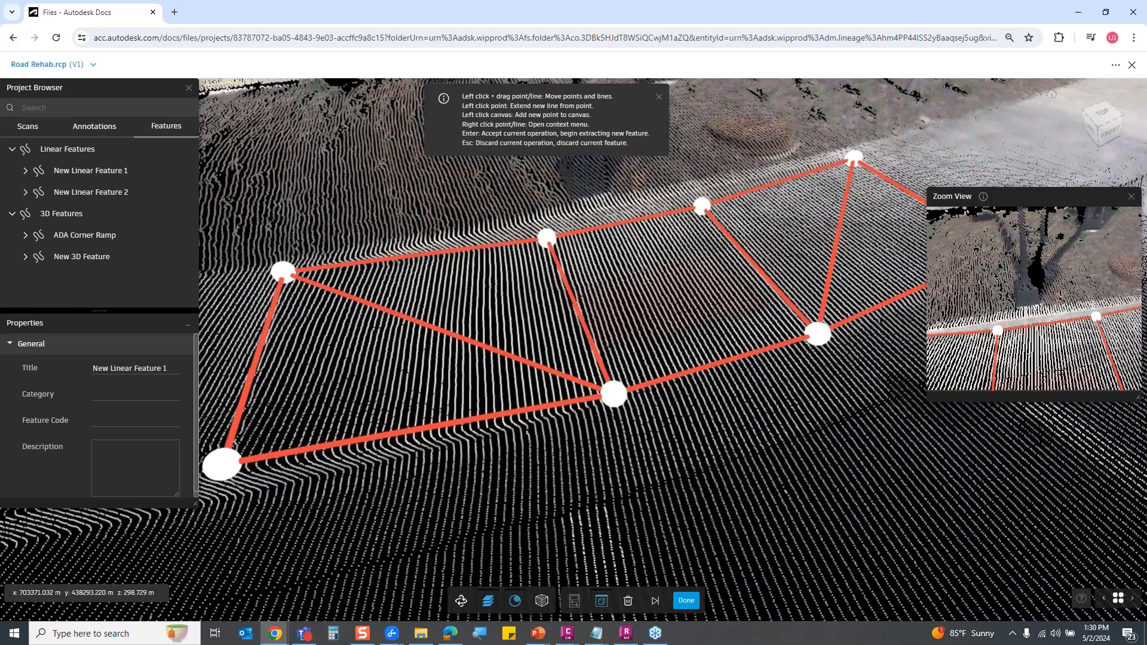
{"action": "scroll", "coordinate": [682, 349], "scroll_direction": "down", "scroll_amount": 3}
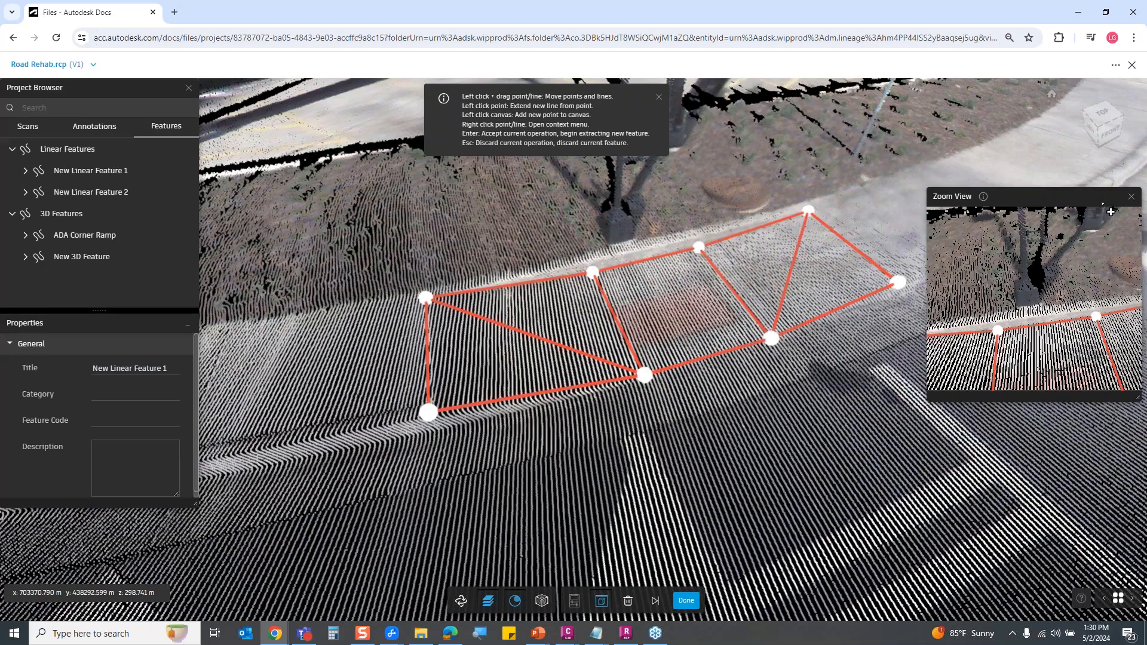
{"action": "left_click", "coordinate": [1130, 196]}
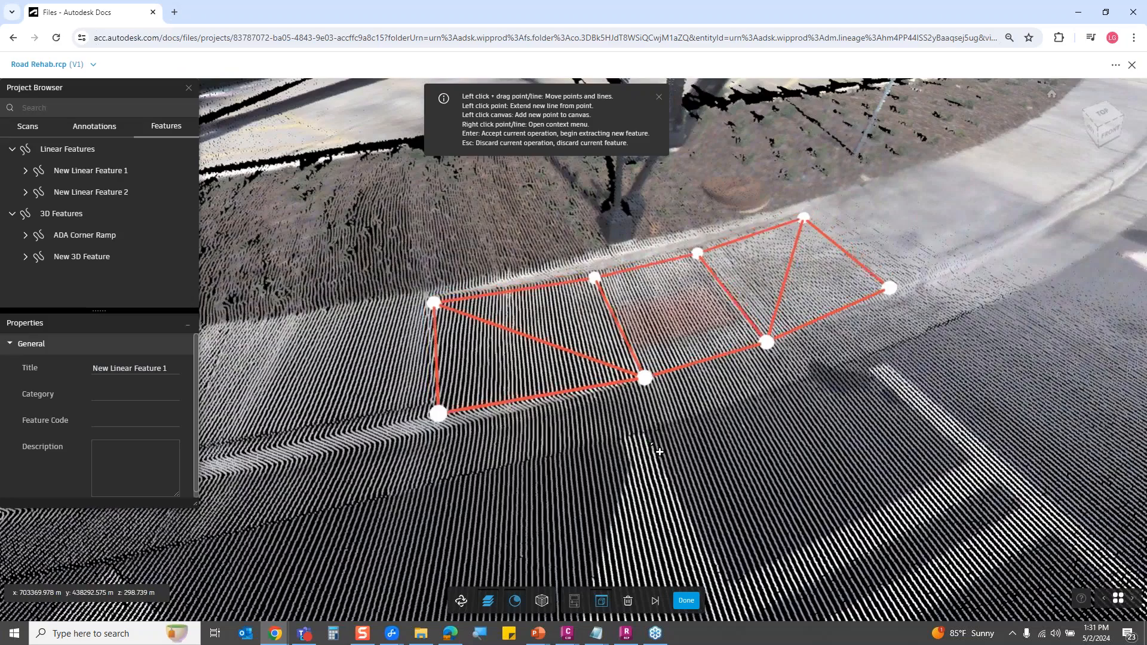
- Bring the driveway entrance beside the Valero sign into view and finish the ADA corner ramp feature
{"action": "left_click_drag", "start_coordinate": [652, 450], "coordinate": [659, 452]}
{"action": "scroll", "coordinate": [659, 452], "scroll_direction": "down", "scroll_amount": 4}
{"action": "left_click_drag", "start_coordinate": [525, 478], "coordinate": [705, 406]}
{"action": "left_click_drag", "start_coordinate": [442, 412], "coordinate": [639, 492]}
{"action": "left_click_drag", "start_coordinate": [486, 494], "coordinate": [835, 436]}
{"action": "middle_click_drag", "start_coordinate": [835, 435], "coordinate": [955, 394]}
{"action": "middle_click_drag", "start_coordinate": [550, 450], "coordinate": [949, 537]}
{"action": "middle_click_drag", "start_coordinate": [492, 446], "coordinate": [716, 457]}
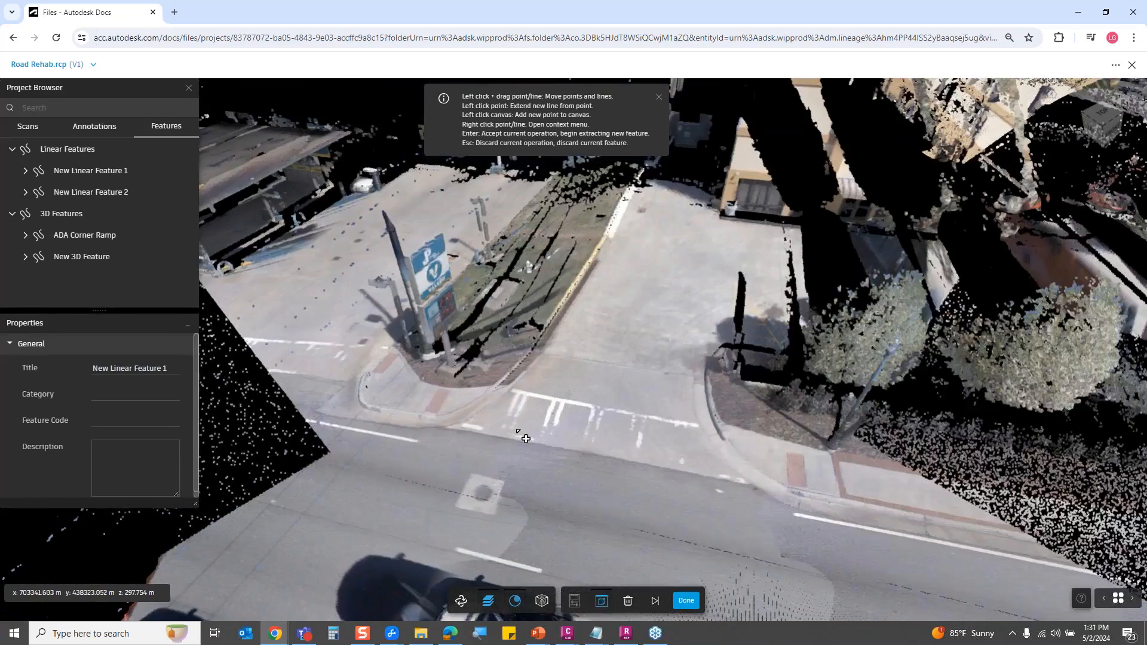
{"action": "scroll", "coordinate": [524, 438], "scroll_direction": "up", "scroll_amount": 3}
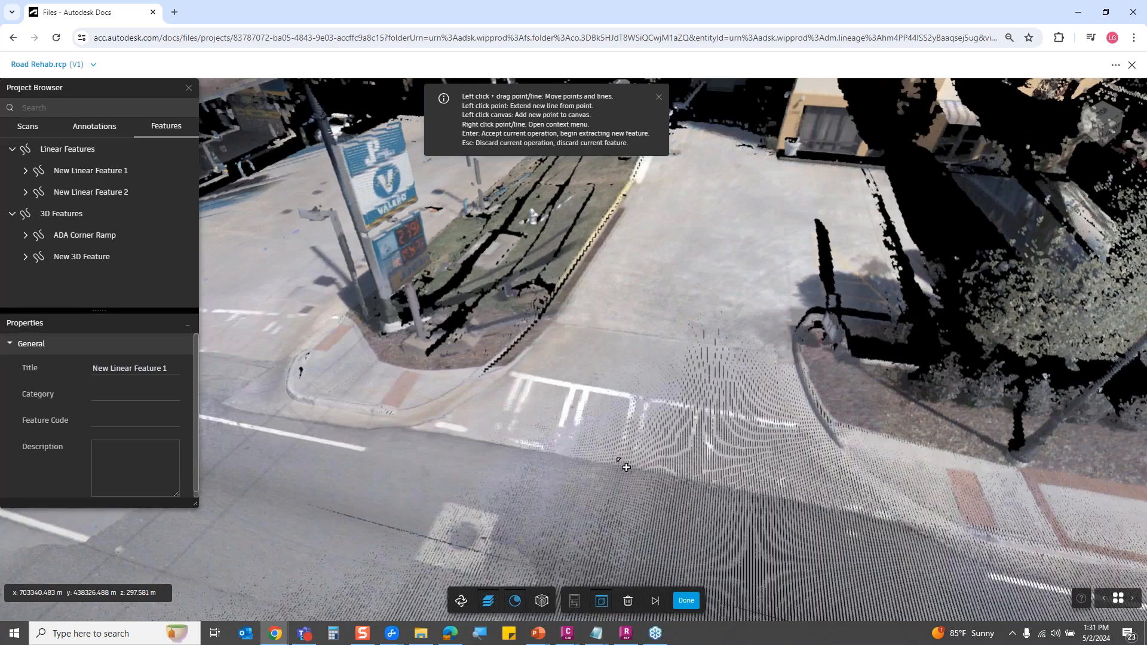
{"action": "left_click", "coordinate": [685, 600]}
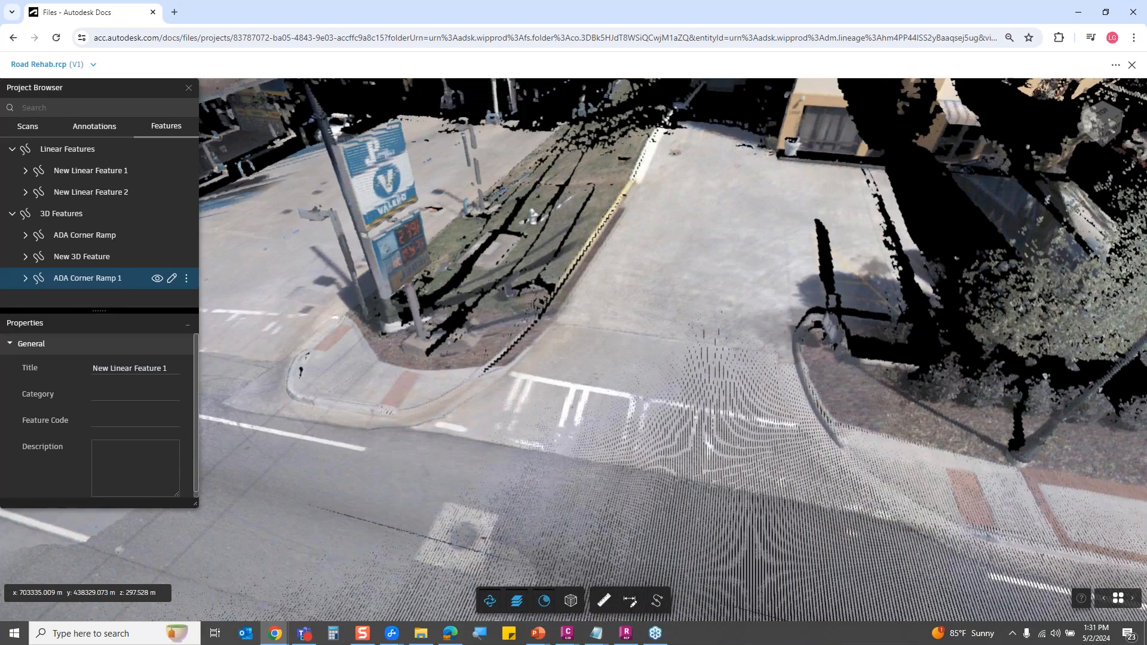
{"action": "left_click", "coordinate": [656, 600]}
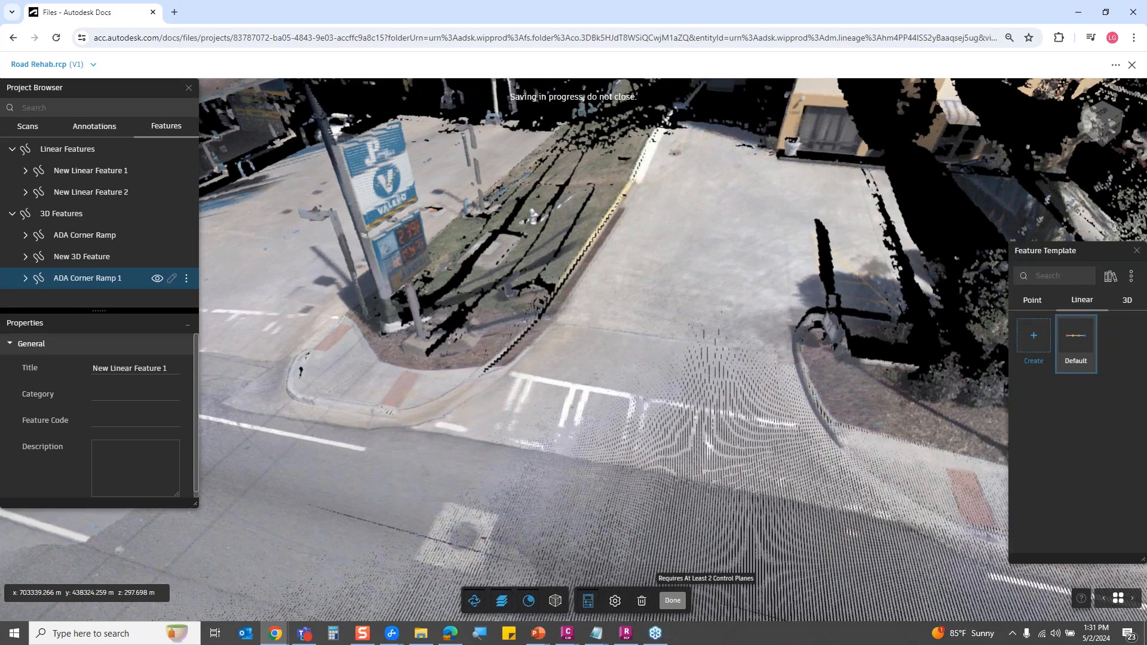
{"action": "left_click", "coordinate": [1123, 307]}
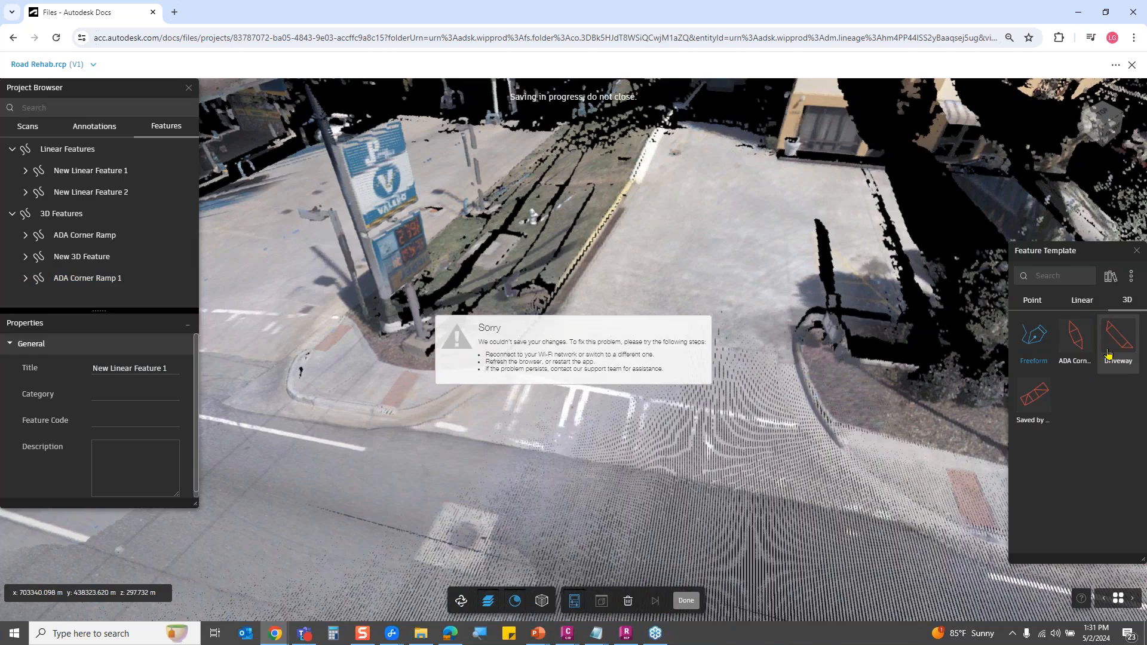
{"action": "left_click", "coordinate": [1108, 354]}
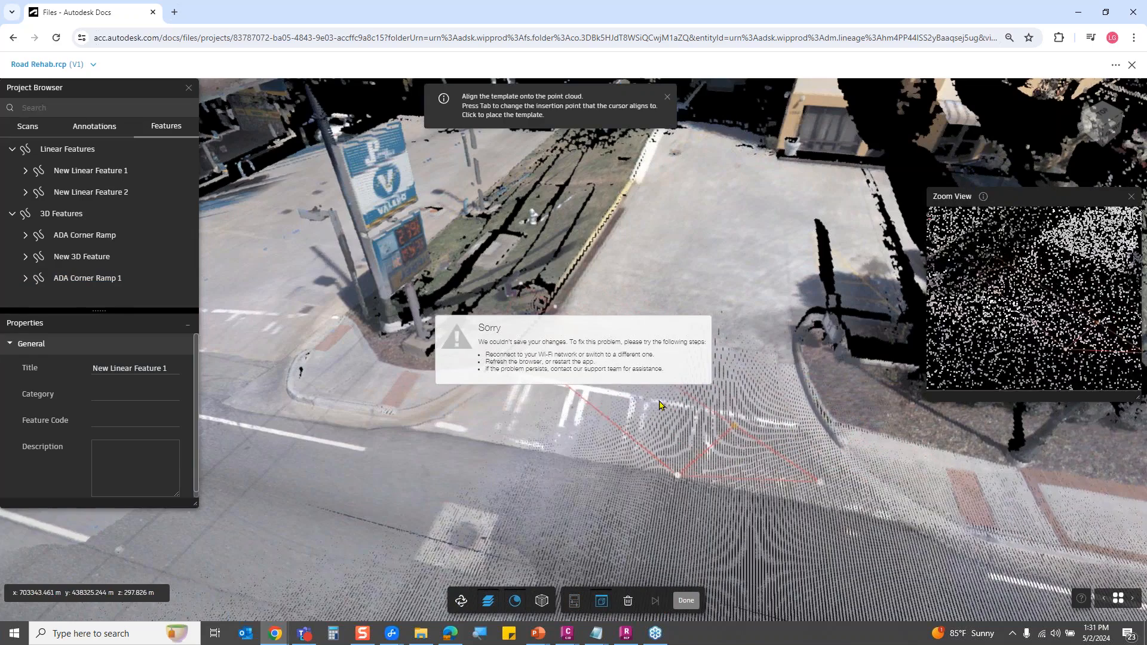
{"action": "scroll", "coordinate": [648, 466], "scroll_direction": "down", "scroll_amount": 3}
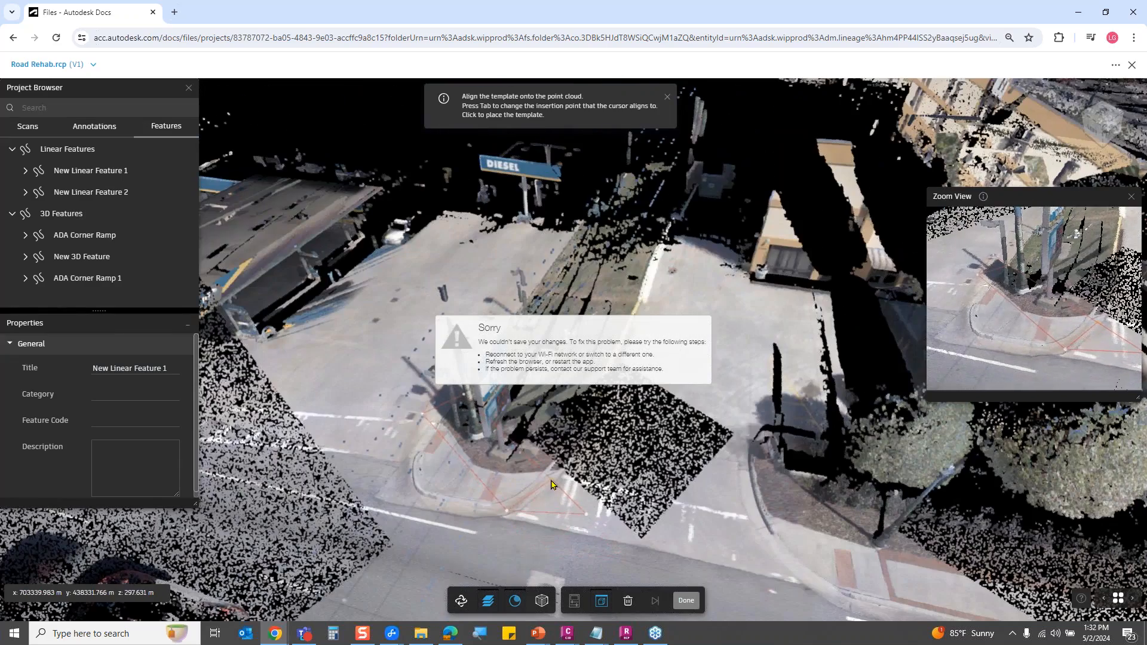
{"action": "left_click", "coordinate": [686, 601]}
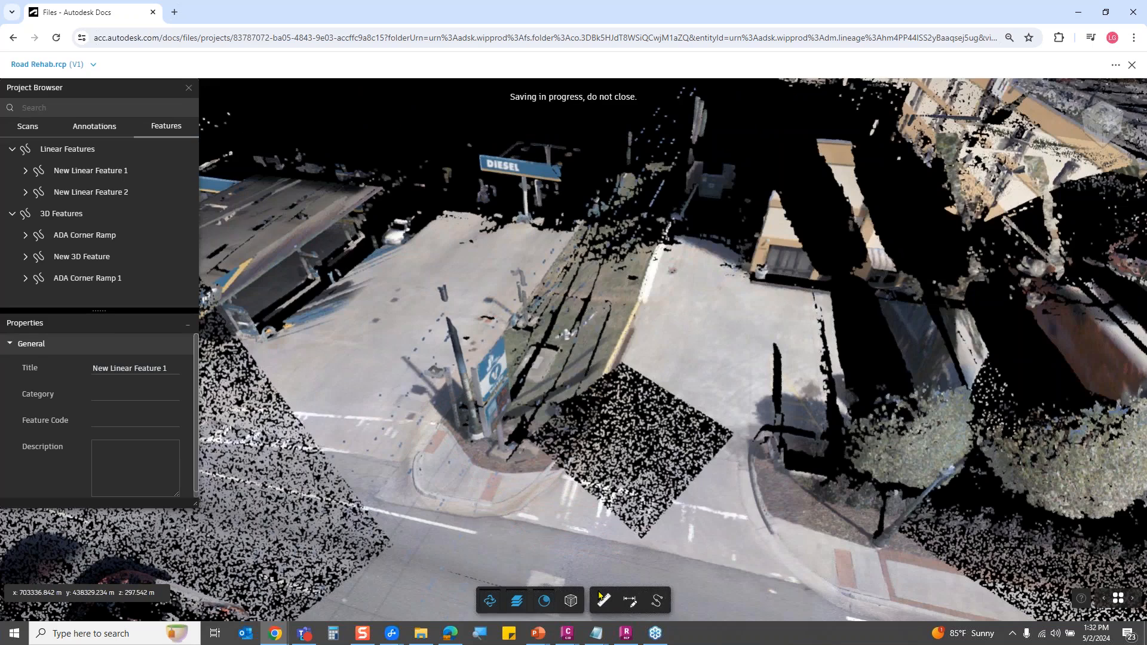
- Try to place the 3D Driveway template across the driveway entrance, rotated along the street edge, and discard it
{"action": "left_click", "coordinate": [657, 600]}
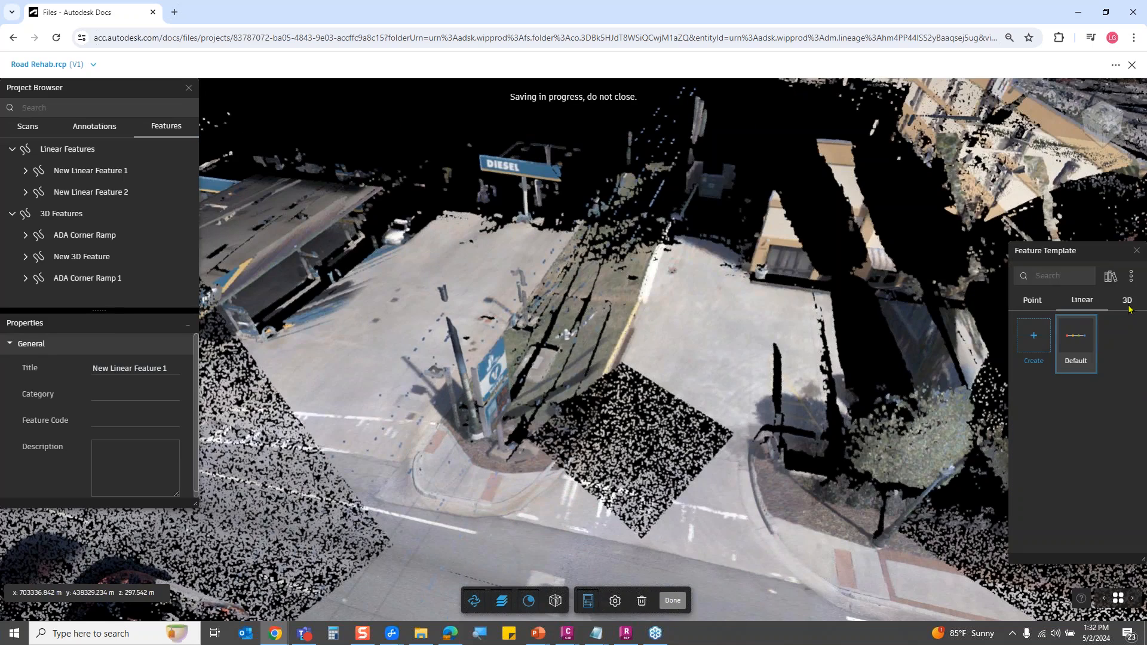
{"action": "left_click", "coordinate": [1112, 349]}
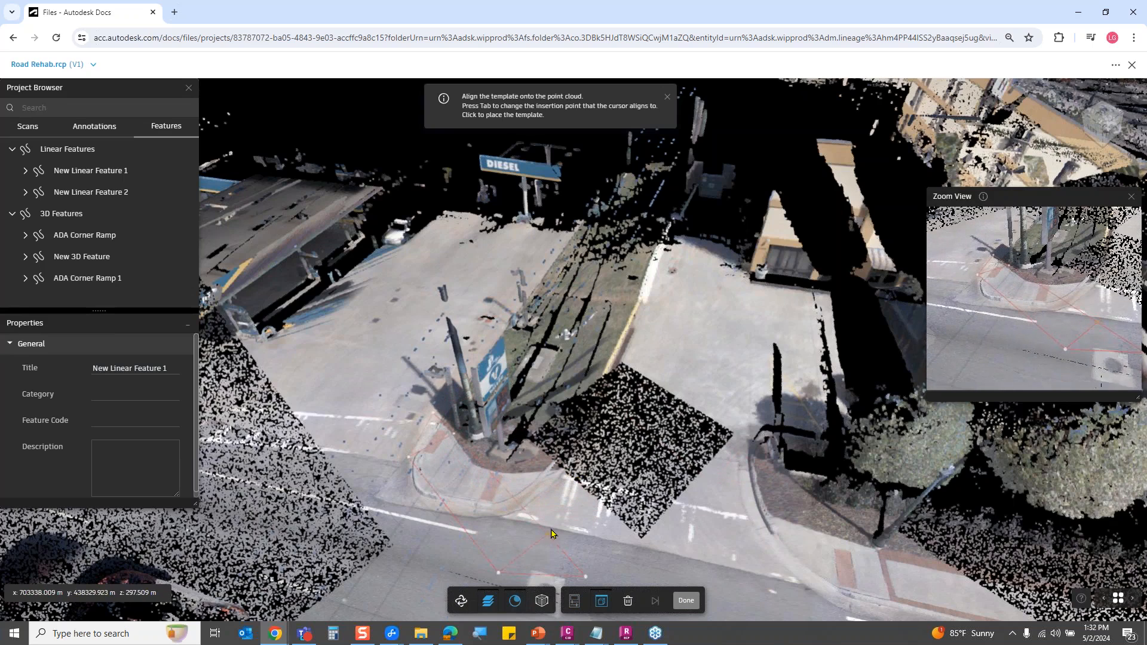
{"action": "left_click", "coordinate": [545, 541]}
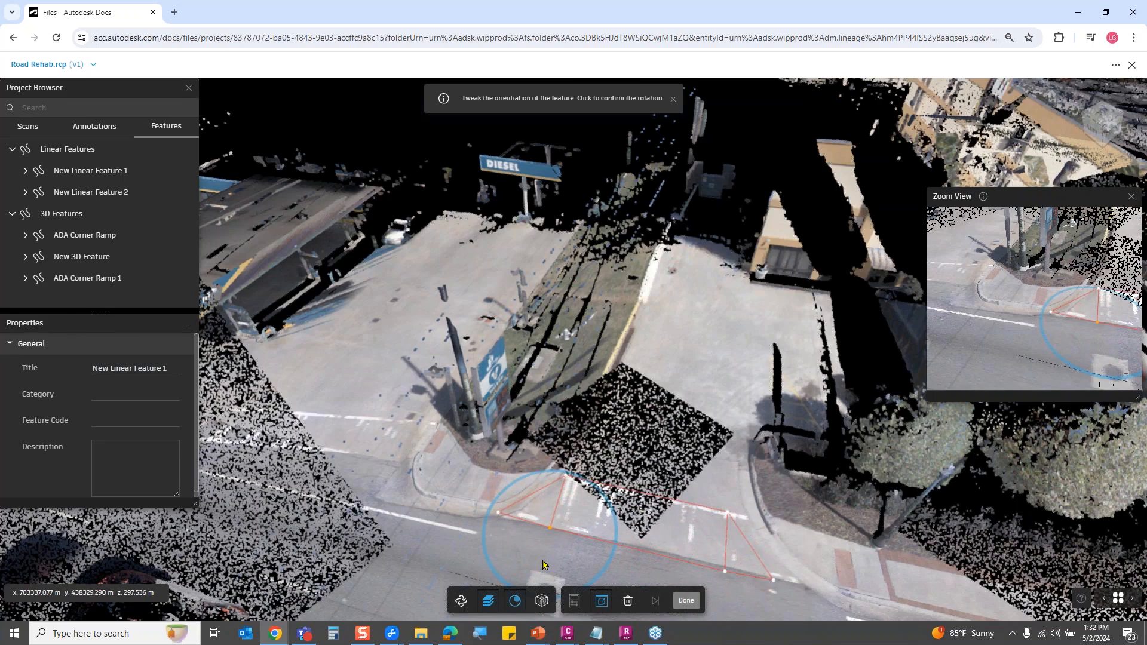
{"action": "left_click", "coordinate": [544, 564]}
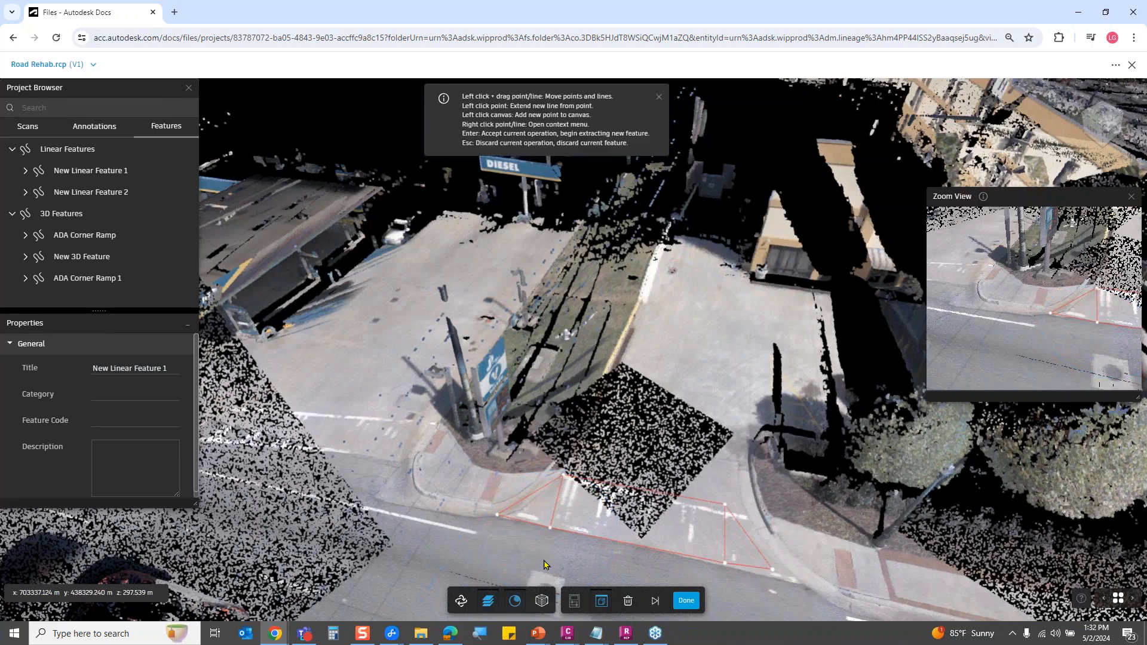
{"action": "scroll", "coordinate": [629, 557], "scroll_direction": "up", "scroll_amount": 5}
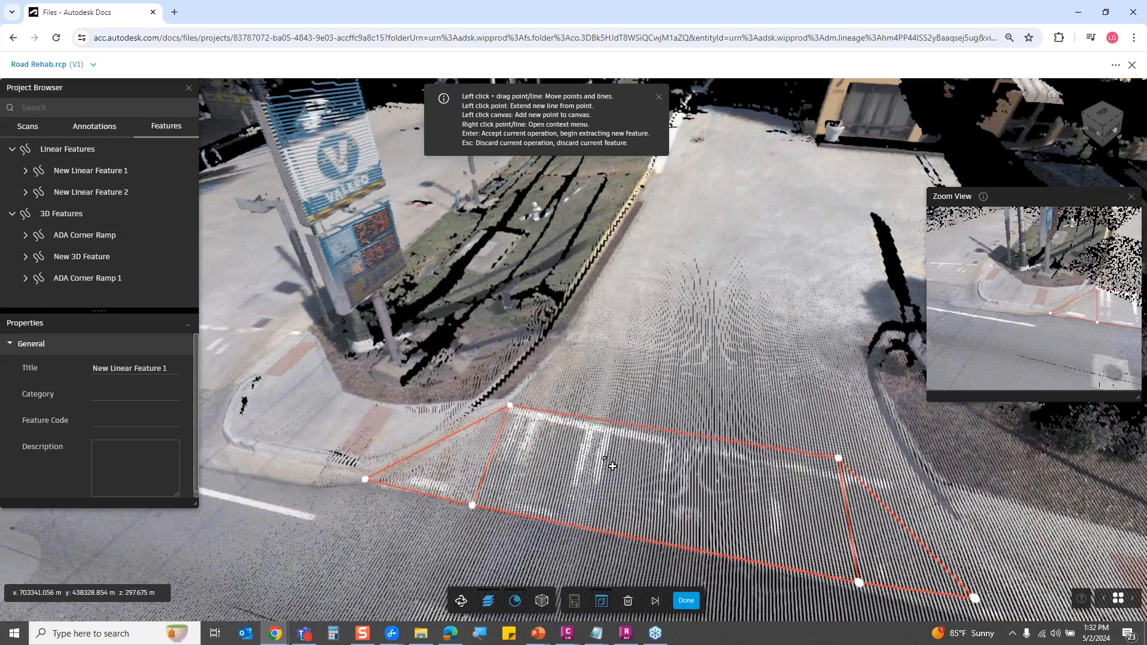
{"action": "key", "text": "Escape"}
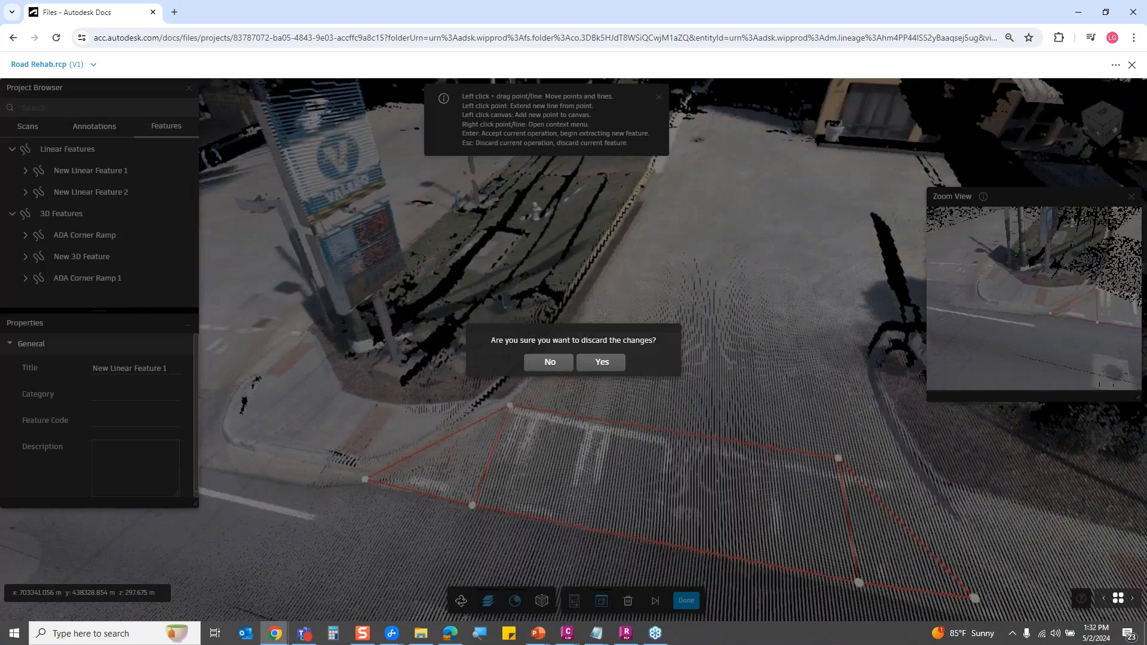
{"action": "left_click", "coordinate": [602, 363]}
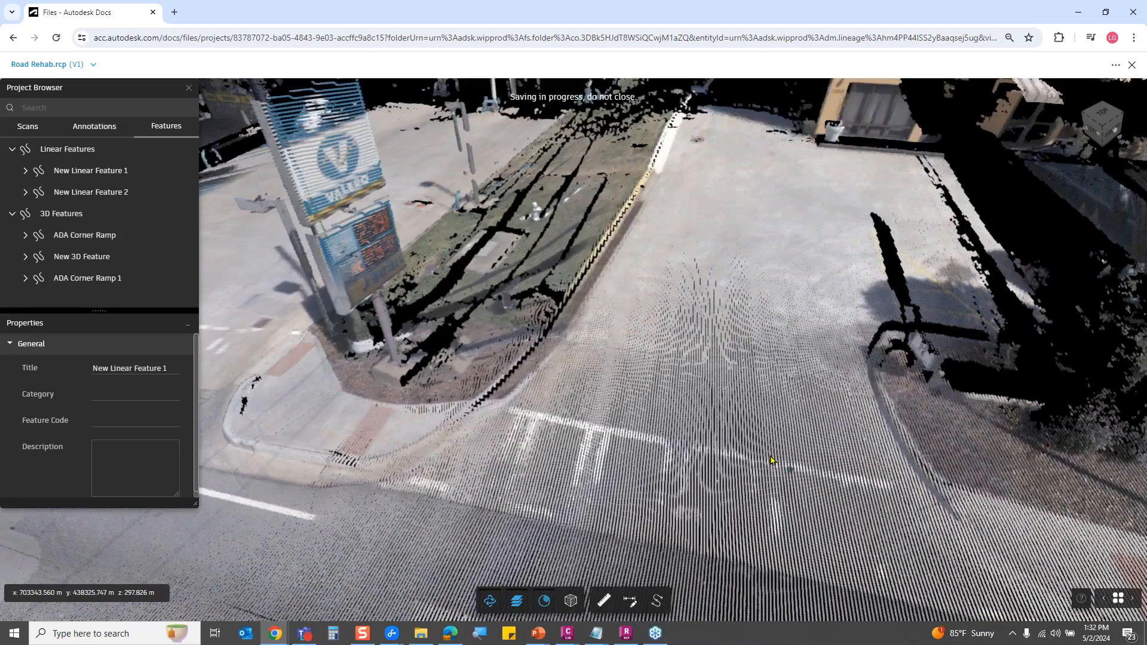
- Start a Freeform 3D feature and trace the driveway's curb edge opposite the Valero sign from the street, continuing across its back edge
{"action": "left_click_drag", "start_coordinate": [770, 460], "coordinate": [841, 506]}
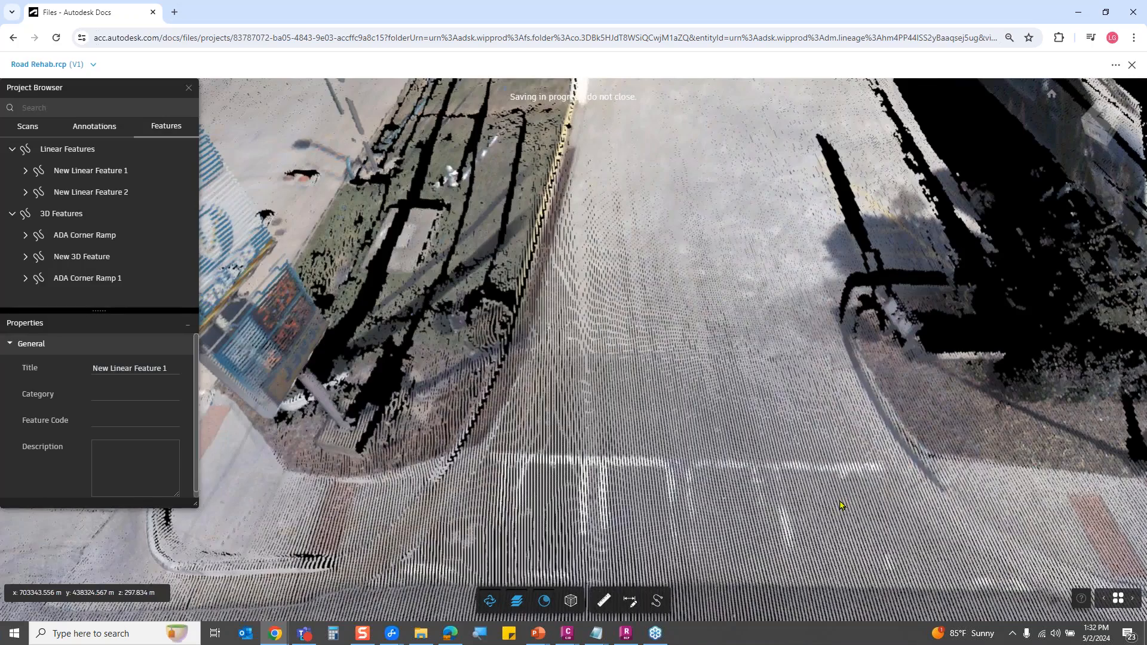
{"action": "left_click", "coordinate": [657, 601]}
{"action": "left_click", "coordinate": [1126, 300]}
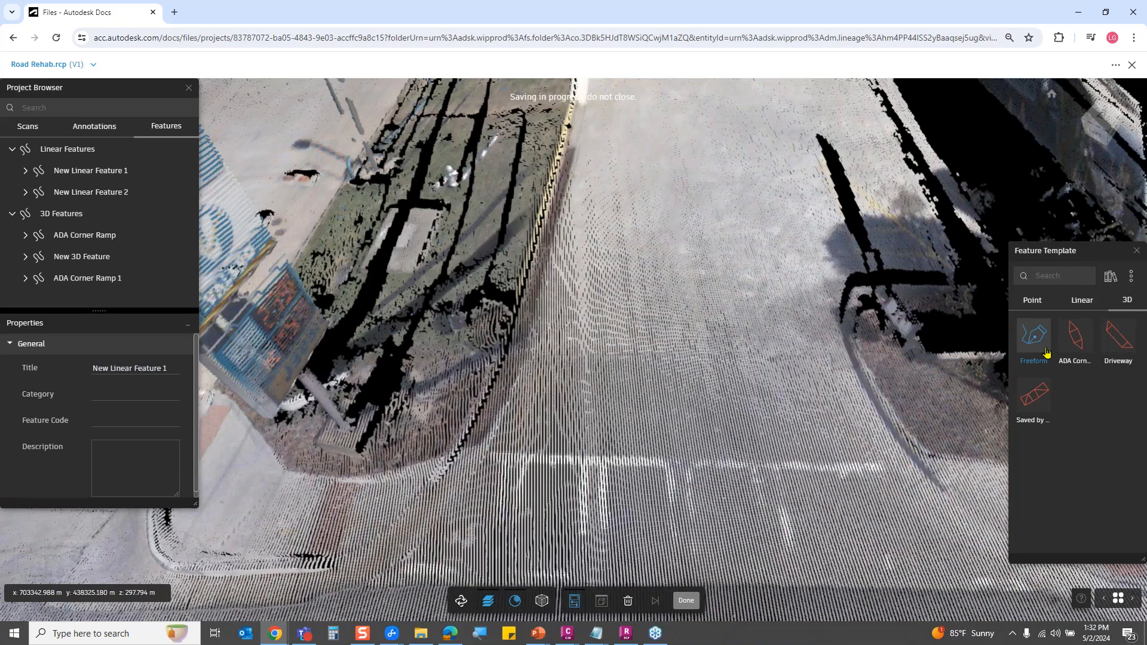
{"action": "scroll", "coordinate": [803, 423], "scroll_direction": "down", "scroll_amount": 2}
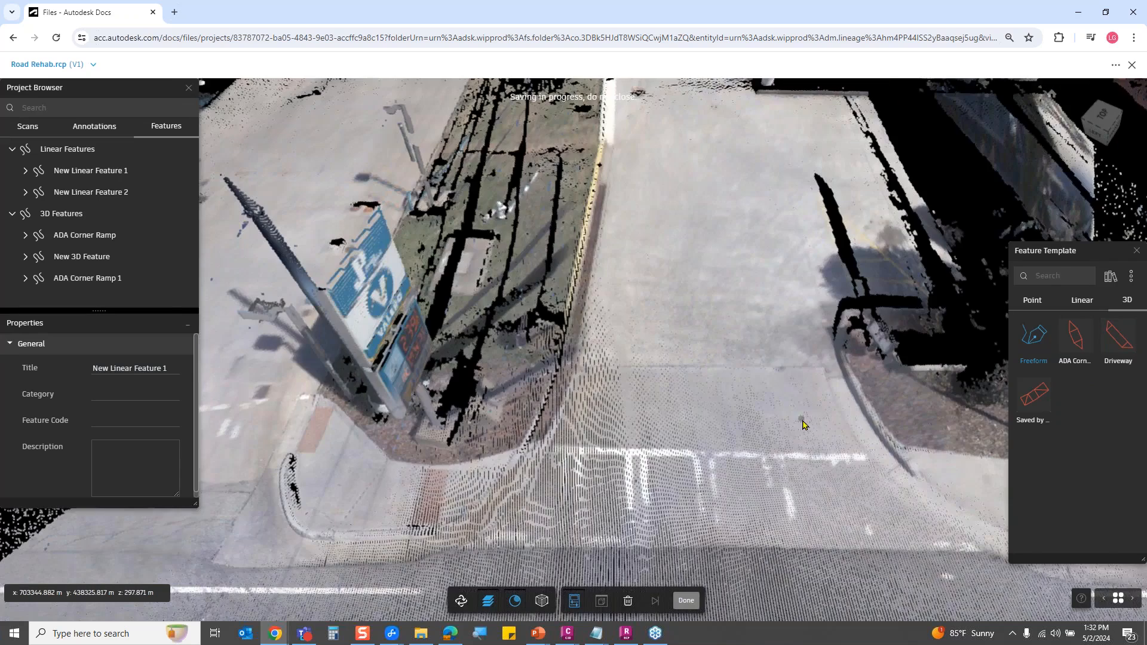
{"action": "left_click", "coordinate": [1036, 339]}
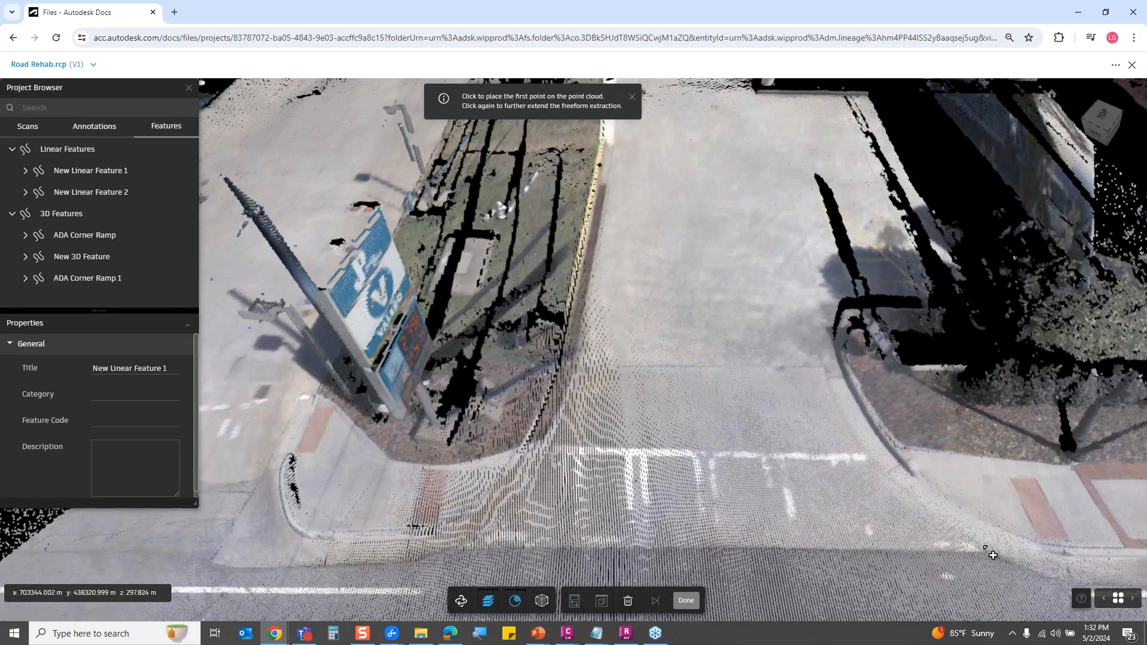
{"action": "left_click", "coordinate": [983, 549]}
{"action": "left_click", "coordinate": [922, 512]}
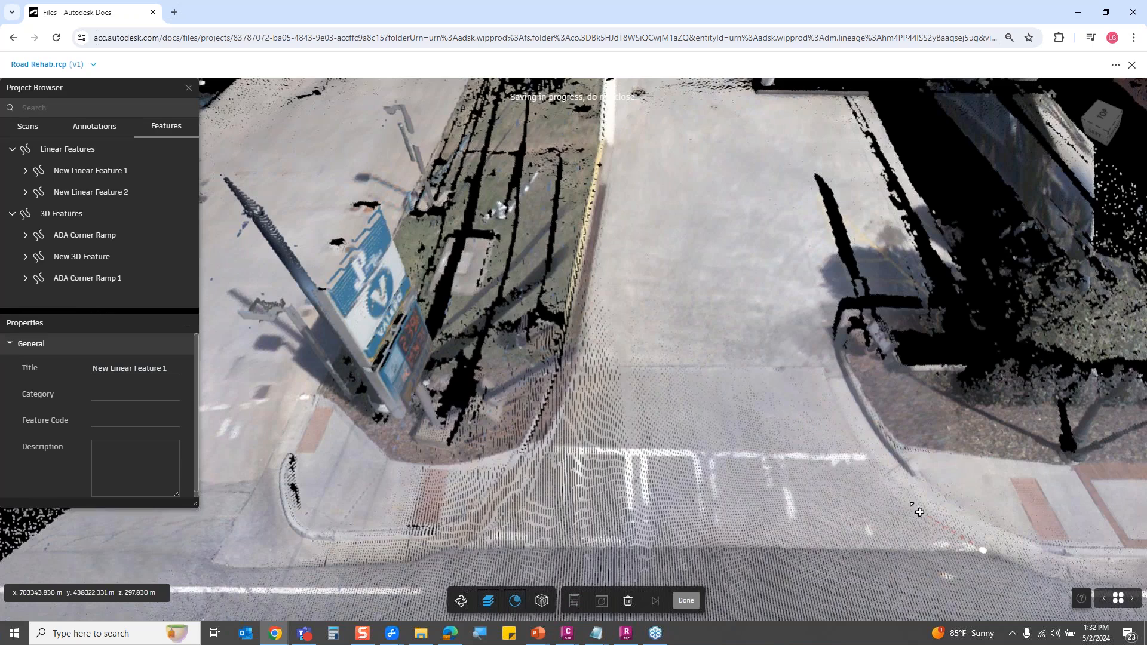
{"action": "left_click", "coordinate": [880, 475]}
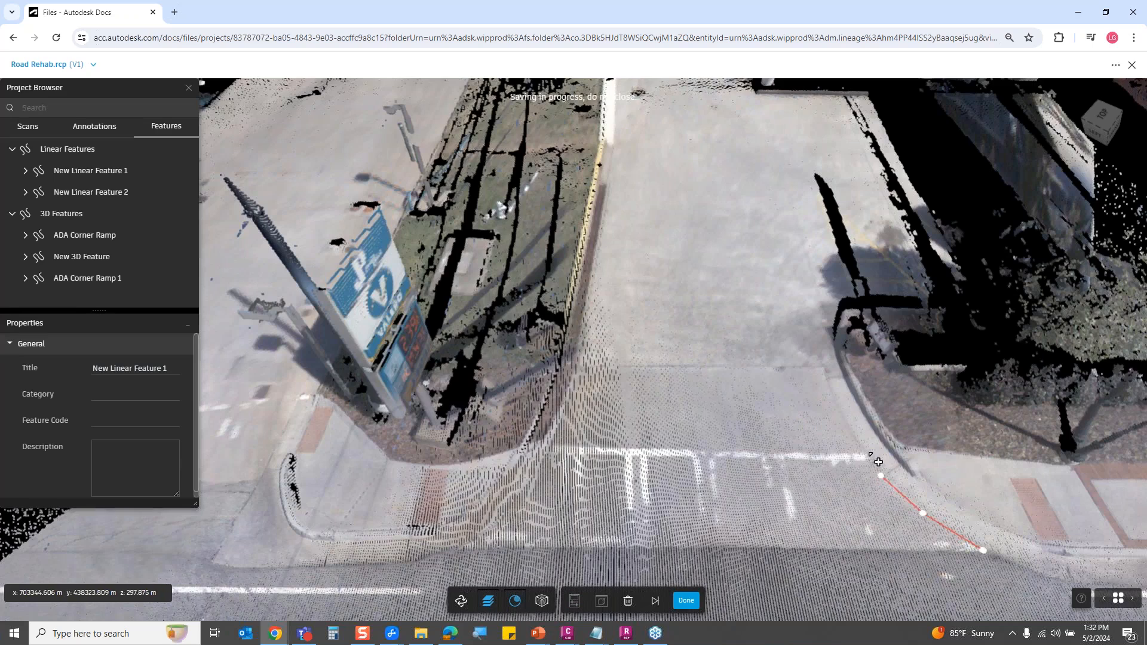
{"action": "left_click", "coordinate": [825, 382]}
{"action": "left_click", "coordinate": [825, 367]}
{"action": "left_click", "coordinate": [575, 364]}
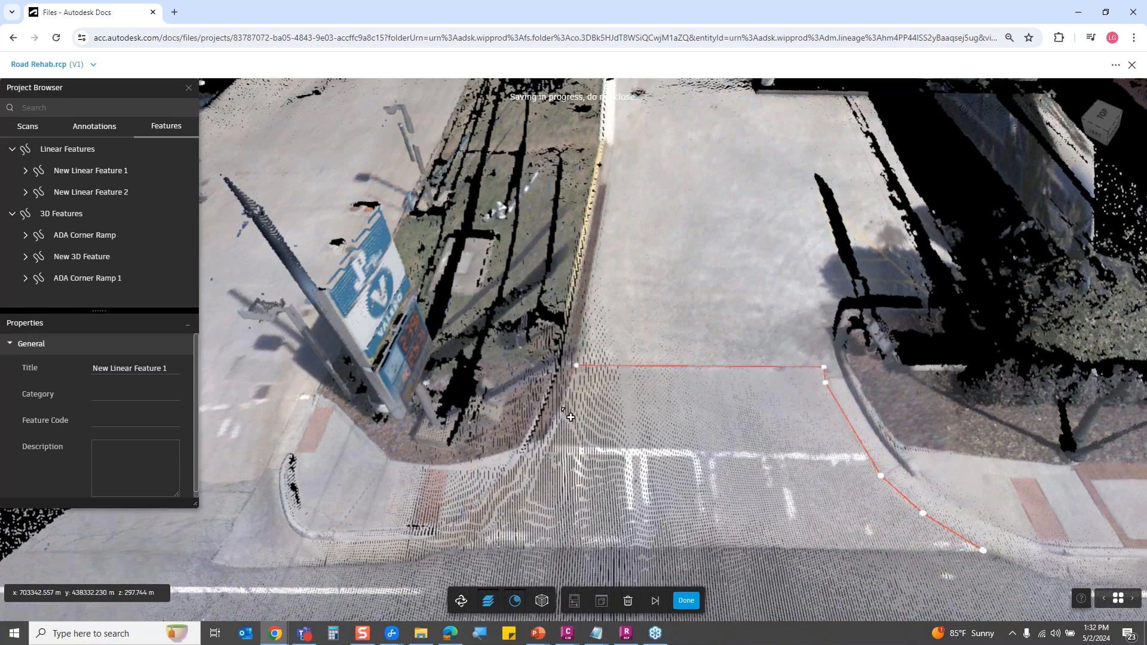
- Trace the driveway outline down the sign-side curb to the street and close it along the street edge
{"action": "left_click", "coordinate": [539, 451]}
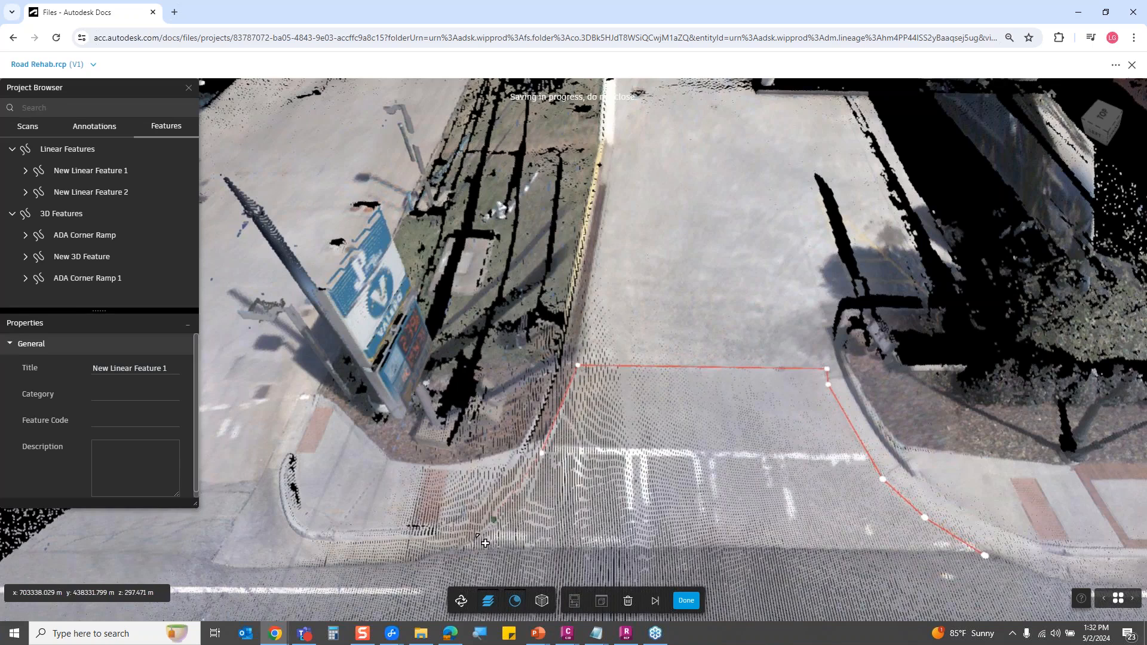
{"action": "left_click", "coordinate": [459, 546]}
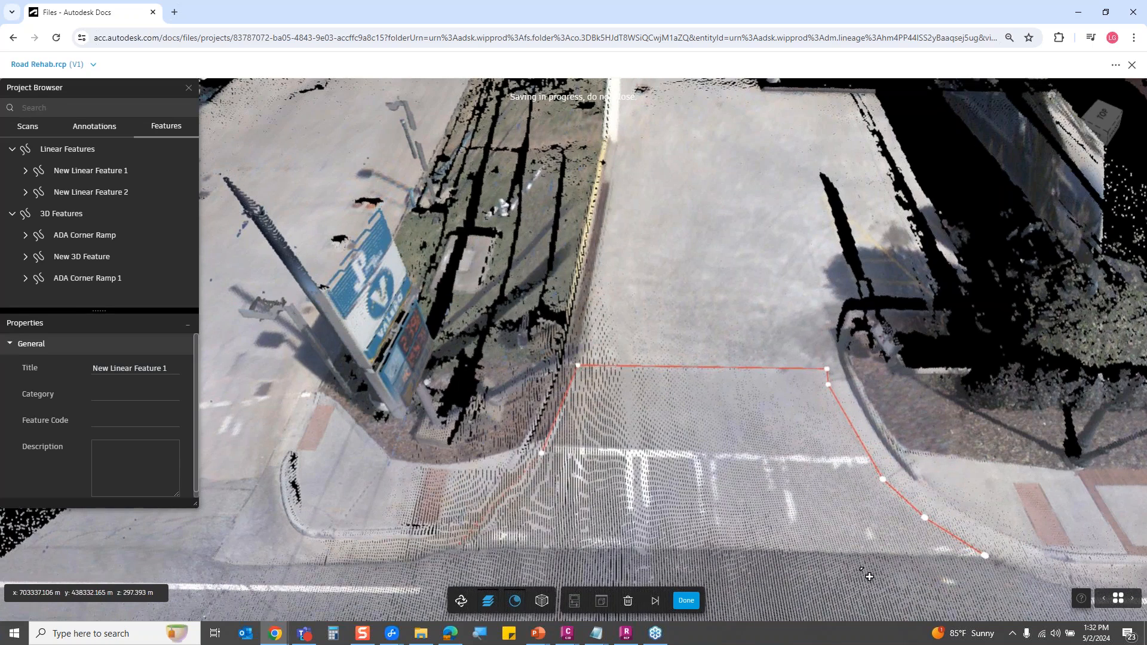
{"action": "left_click", "coordinate": [985, 556]}
{"action": "left_click", "coordinate": [458, 547]}
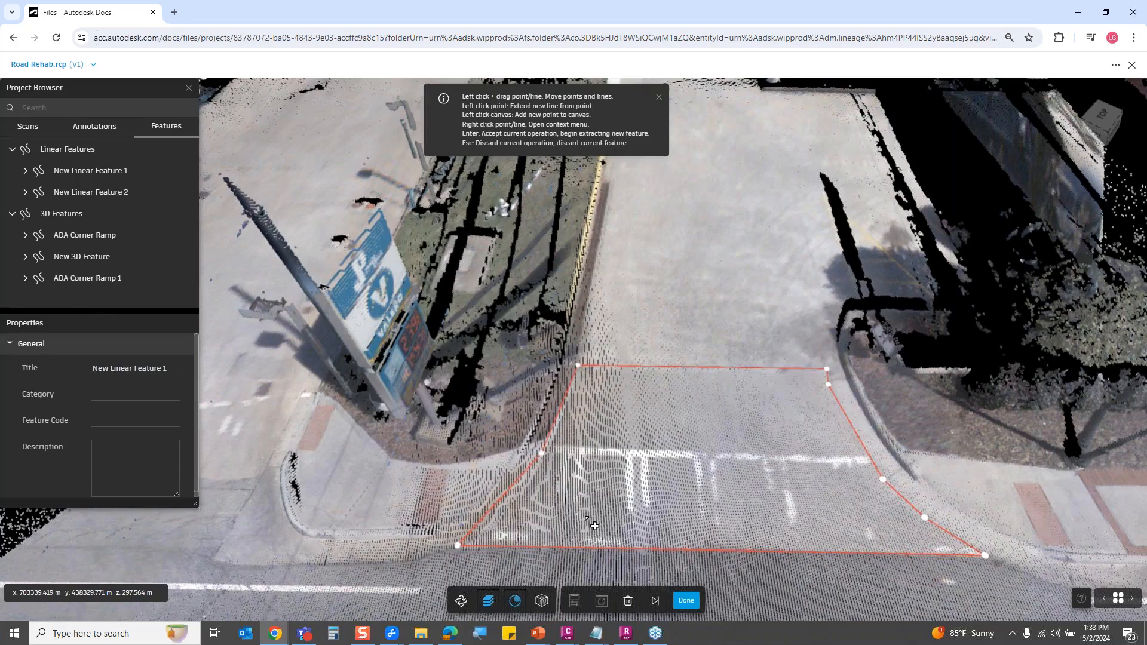
- Add an intermediate point on the upper sign-side curb edge and connect it to both neighbouring points in place of the straight segment
{"action": "scroll", "coordinate": [561, 493], "scroll_direction": "up", "scroll_amount": 4}
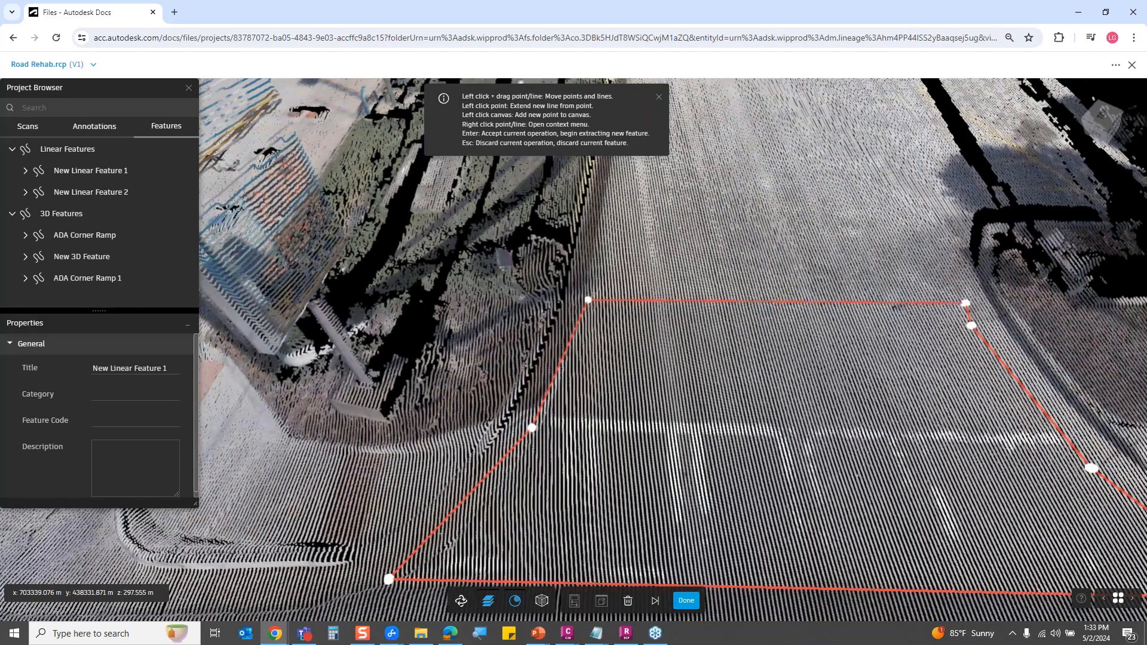
{"action": "left_click", "coordinate": [484, 478]}
{"action": "key", "text": "Escape"}
{"action": "left_click", "coordinate": [568, 371]}
{"action": "scroll", "coordinate": [571, 366], "scroll_direction": "up", "scroll_amount": 3}
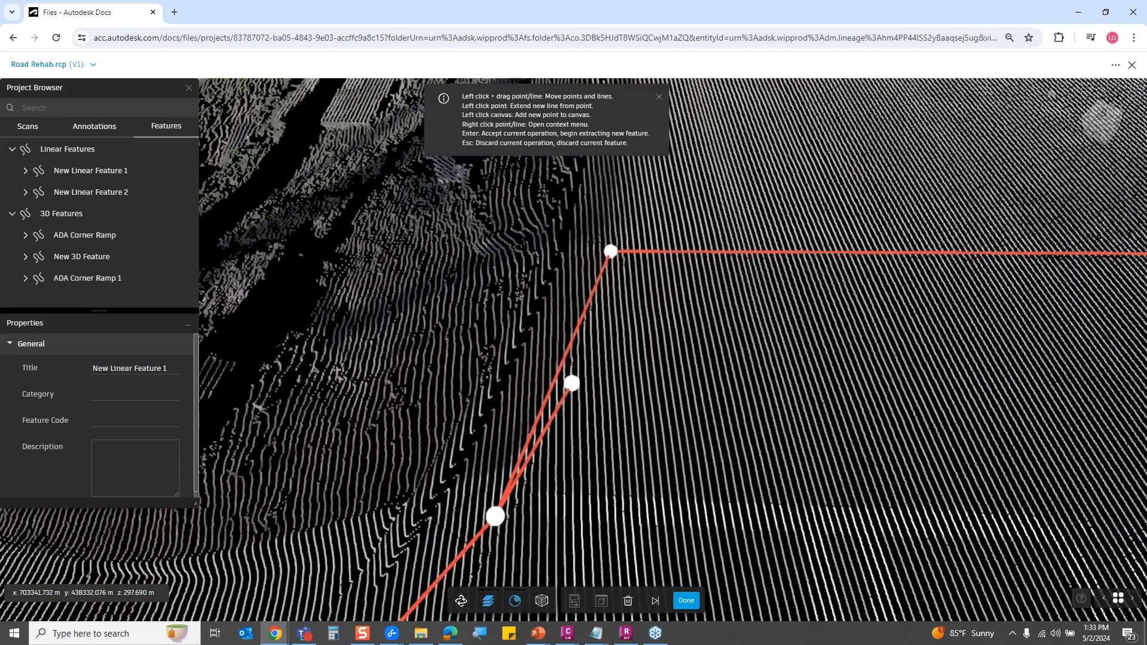
{"action": "left_click", "coordinate": [543, 391]}
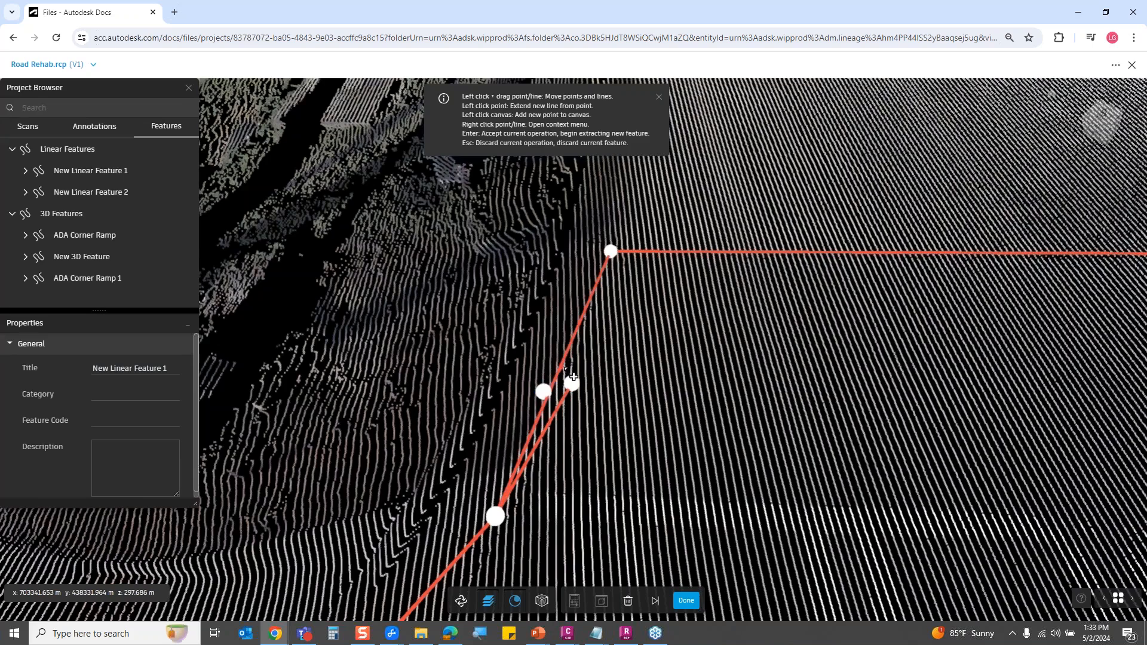
{"action": "key", "text": "ctrl+z"}
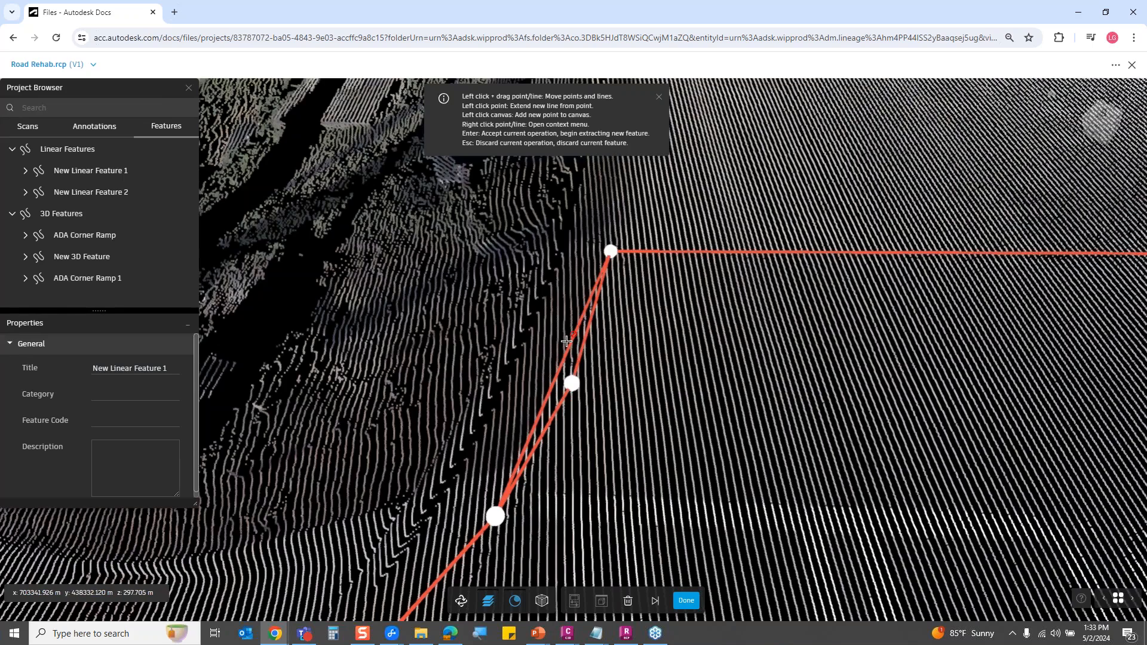
{"action": "key", "text": "Escape"}
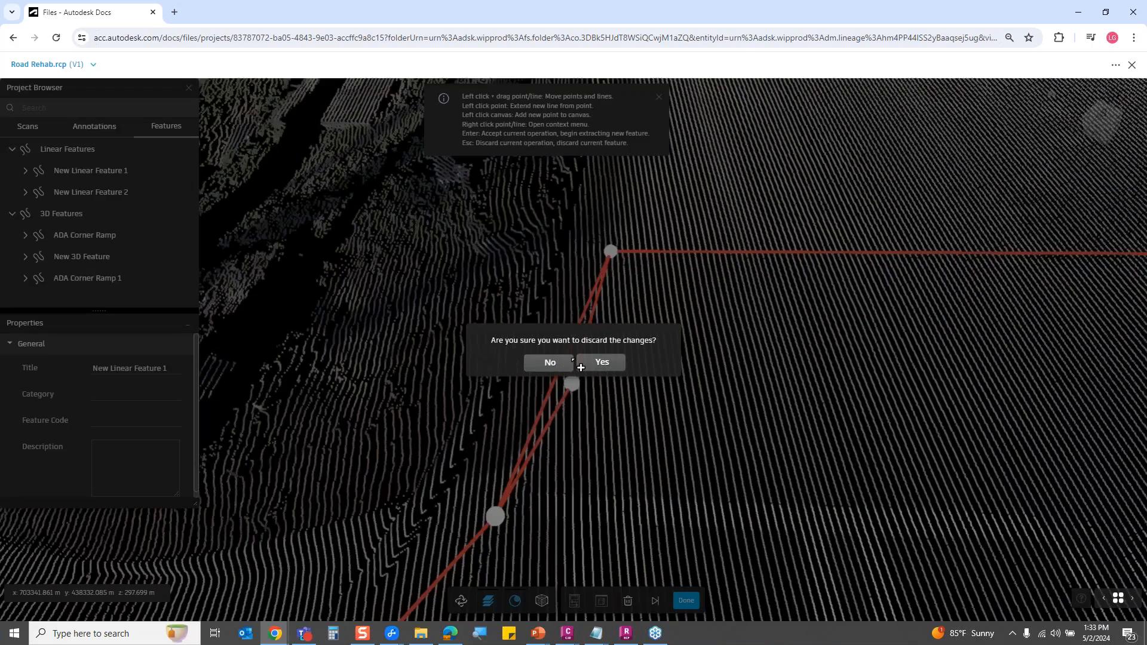
{"action": "left_click", "coordinate": [564, 366]}
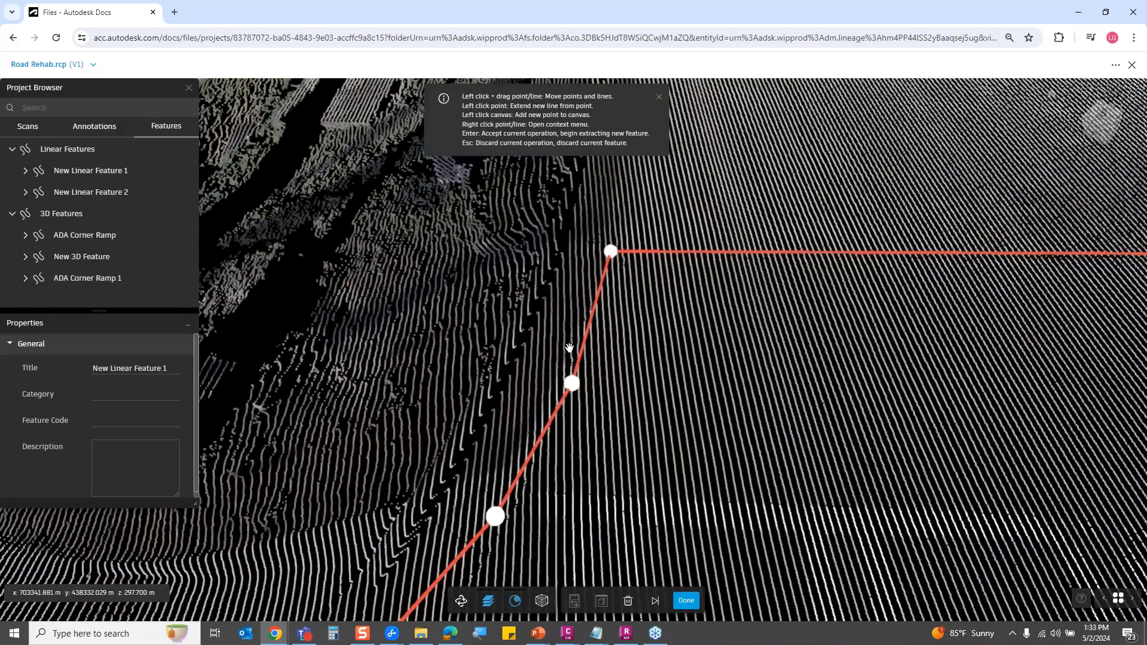
- Bring the whole driveway outline into view and finish the freeform feature
{"action": "scroll", "coordinate": [579, 356], "scroll_direction": "down", "scroll_amount": 3}
{"action": "scroll", "coordinate": [578, 355], "scroll_direction": "down", "scroll_amount": 5}
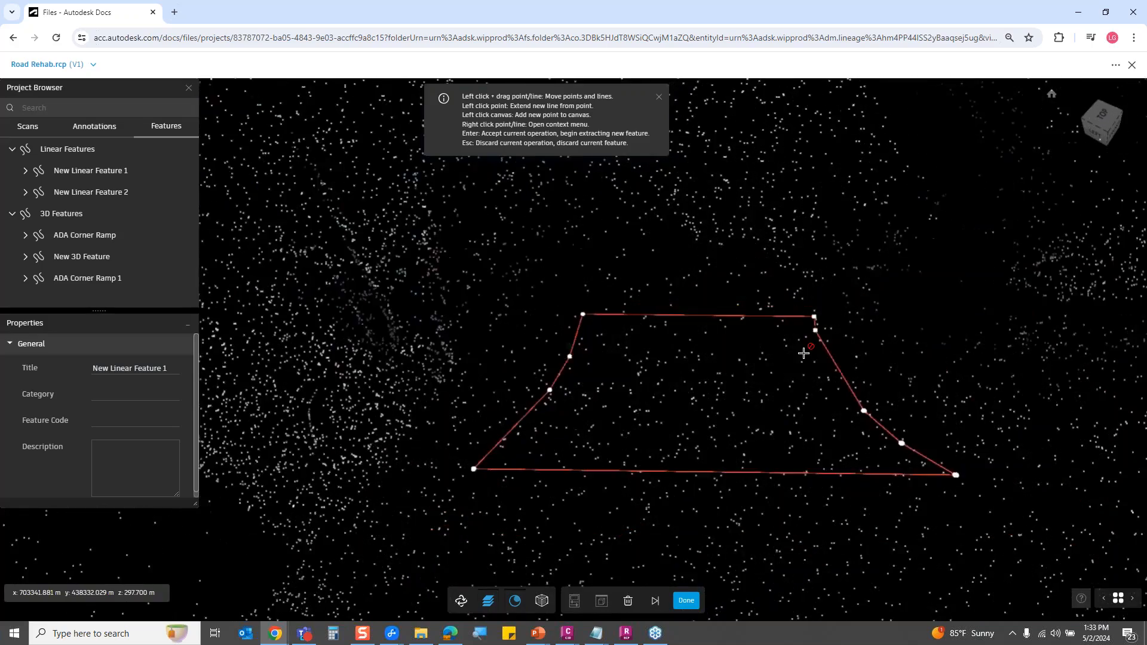
{"action": "scroll", "coordinate": [821, 356], "scroll_direction": "up", "scroll_amount": 1}
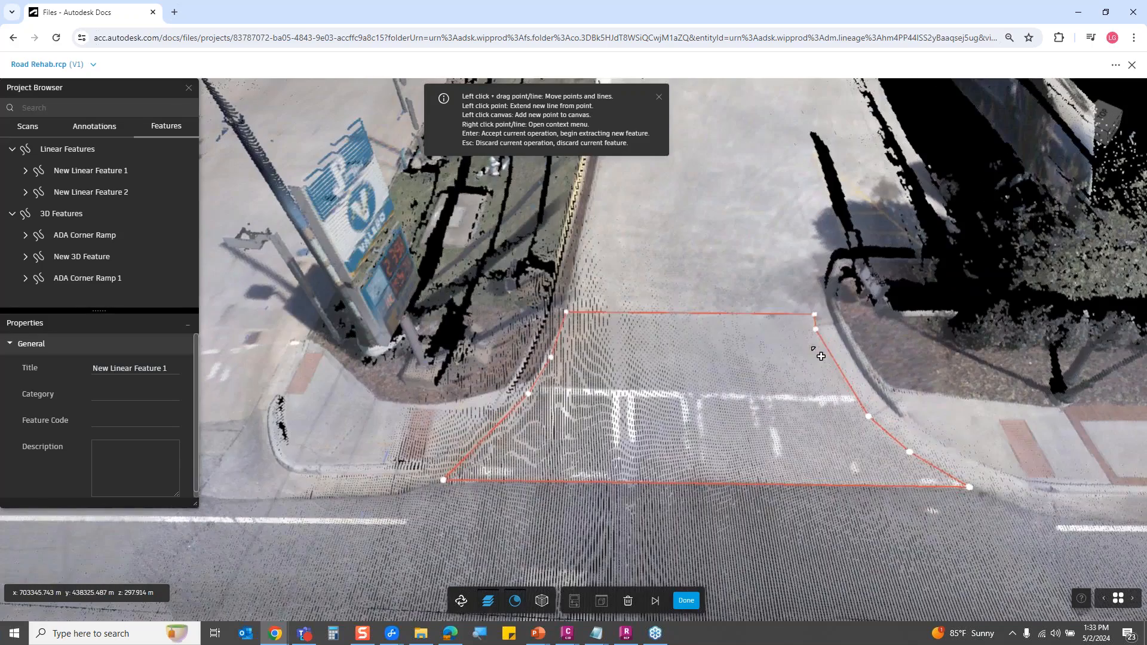
{"action": "middle_click_drag", "start_coordinate": [704, 425], "coordinate": [717, 395]}
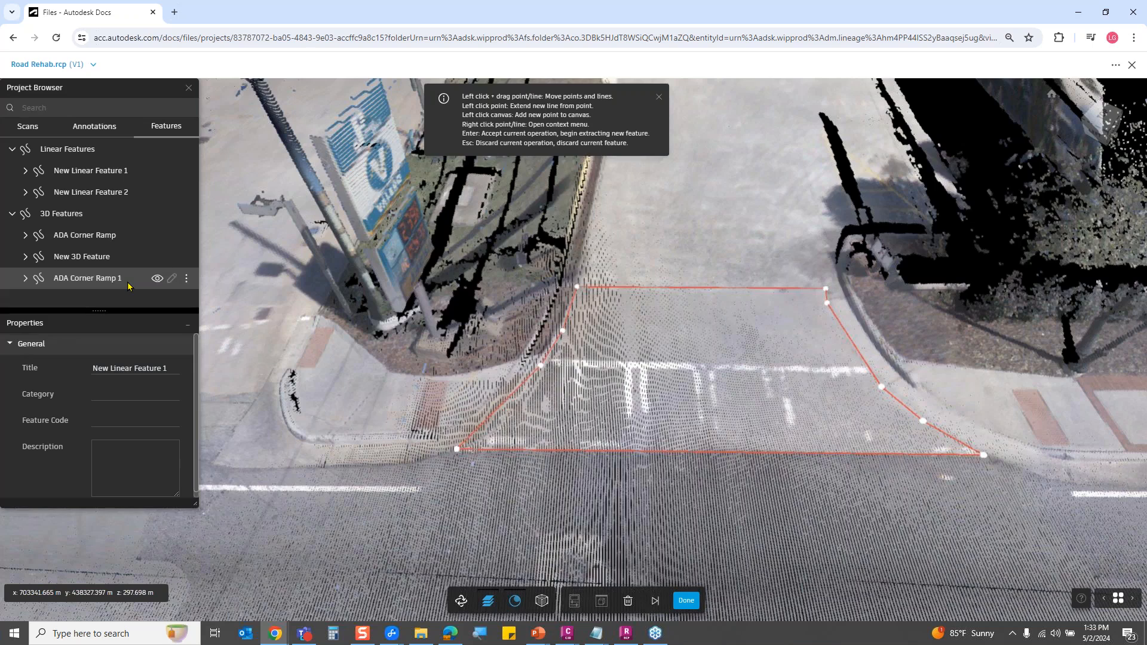
{"action": "left_click", "coordinate": [685, 600]}
- Zoom to New 3D Feature 1 and ADA Corner Ramp 1, toggle the ramp's visibility, and open and close its editing mode
{"action": "scroll", "coordinate": [112, 263], "scroll_direction": "down", "scroll_amount": 1}
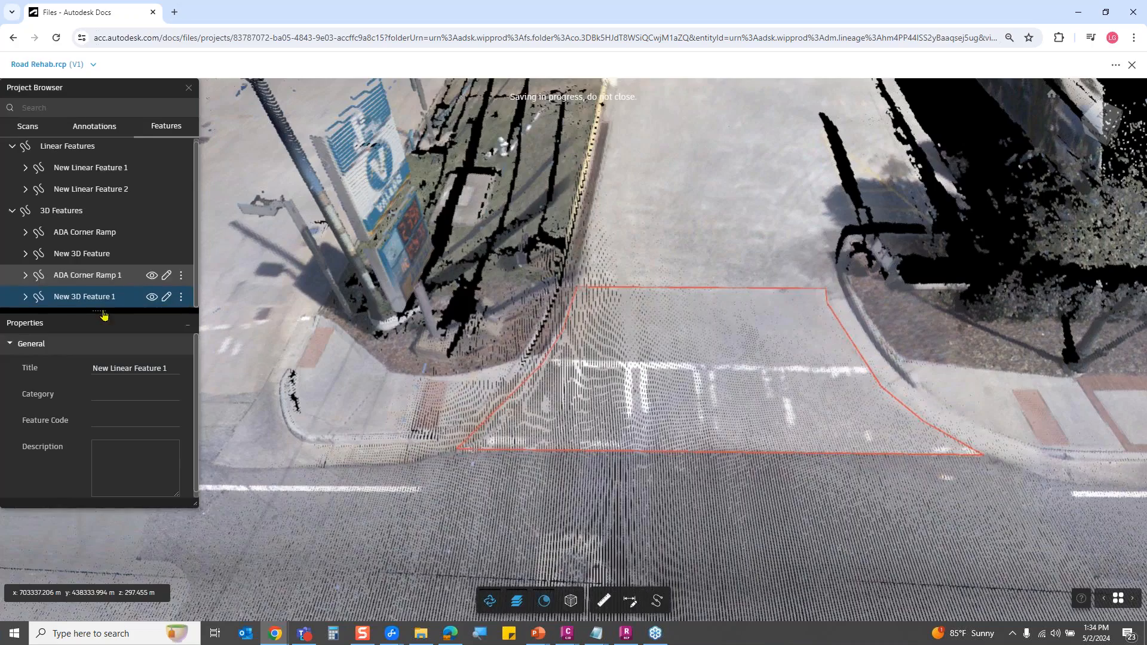
{"action": "double_click", "coordinate": [106, 304]}
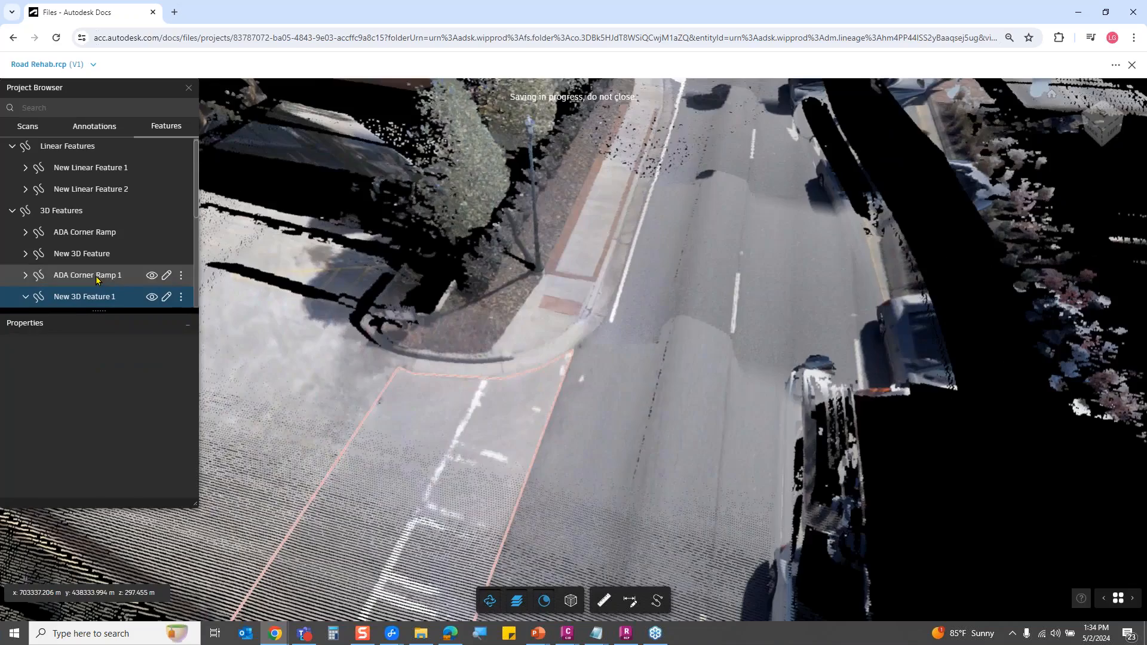
{"action": "double_click", "coordinate": [97, 276]}
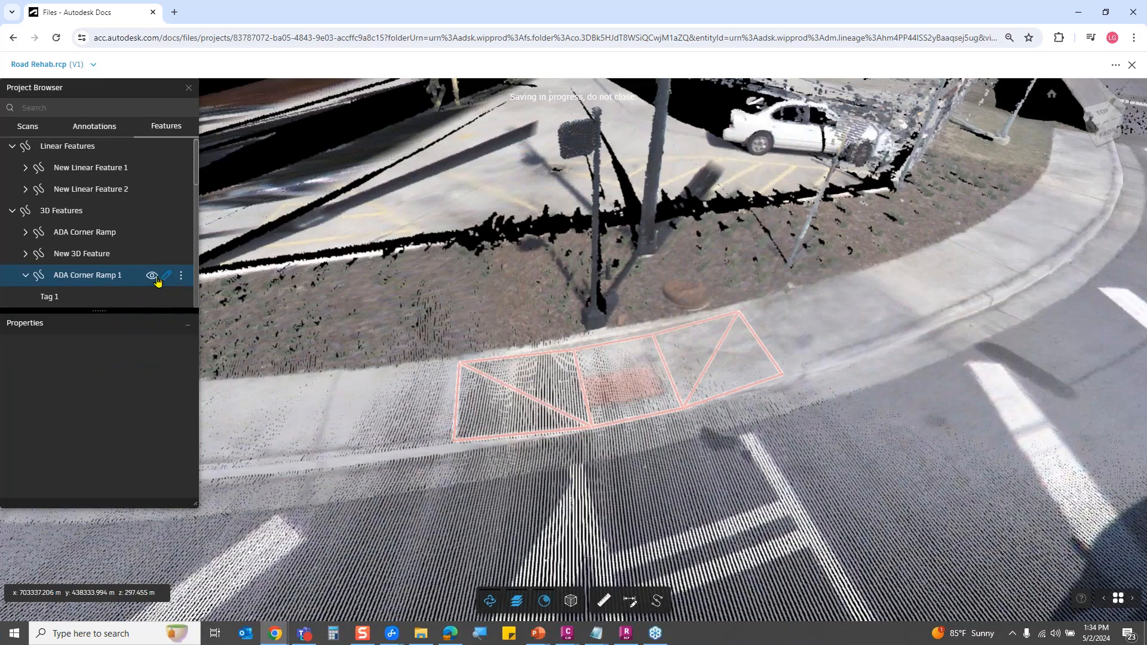
{"action": "left_click", "coordinate": [154, 279]}
{"action": "left_click", "coordinate": [154, 278]}
{"action": "left_click", "coordinate": [166, 276]}
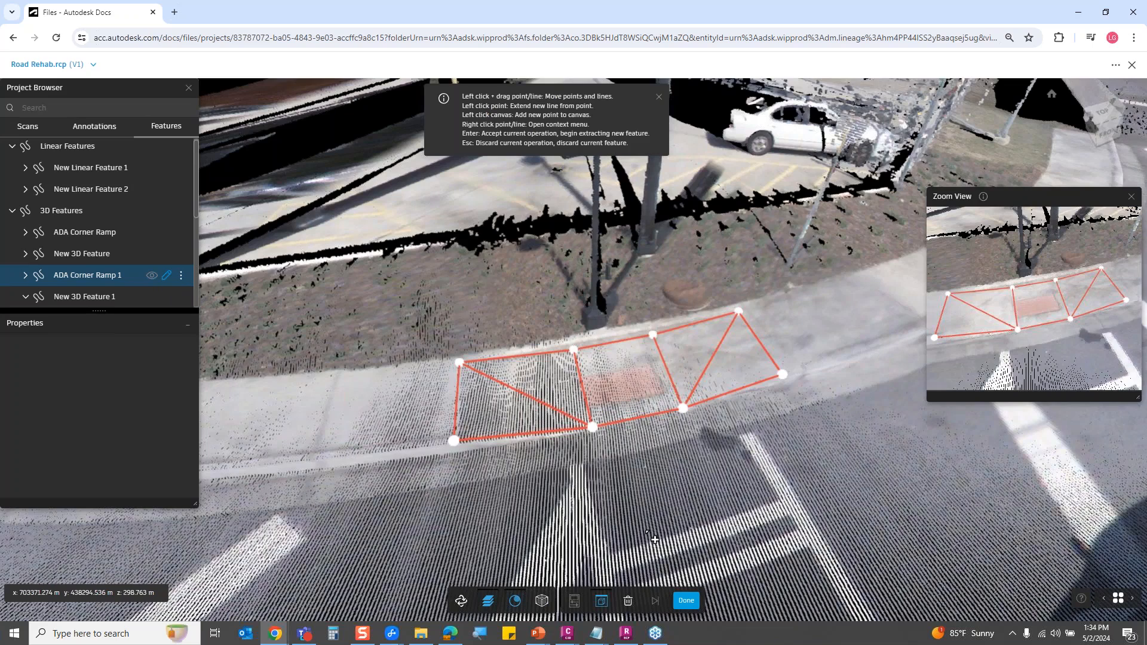
{"action": "left_click", "coordinate": [683, 606]}
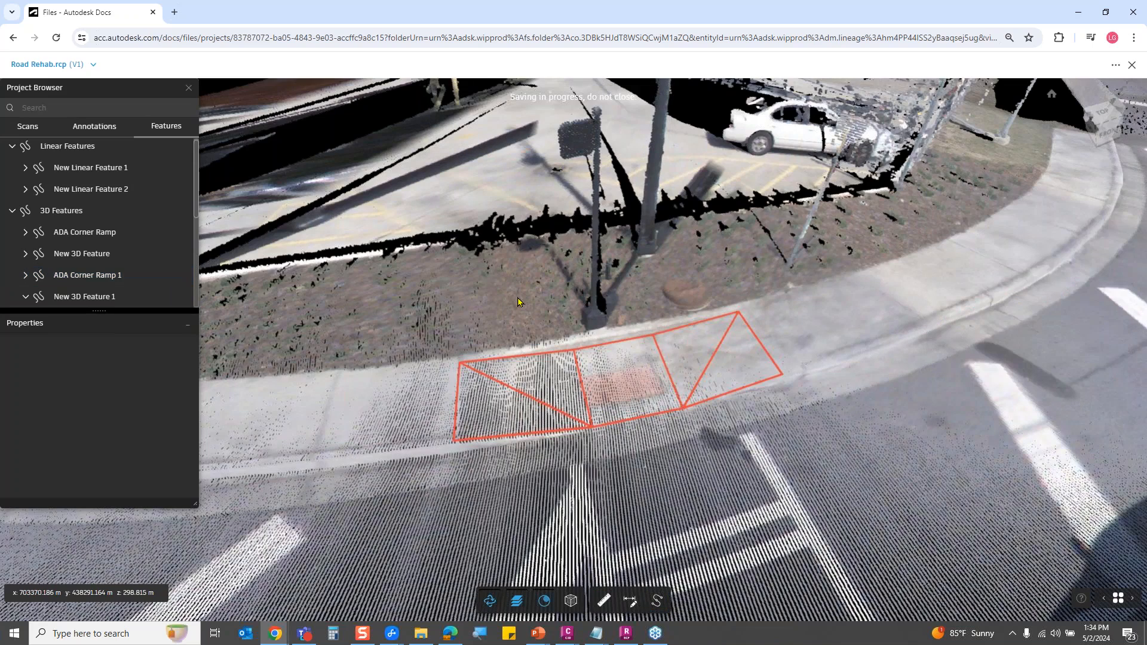
- Rename New 3D Feature 1 as DRIVEWAY 1
{"action": "left_click", "coordinate": [88, 298]}
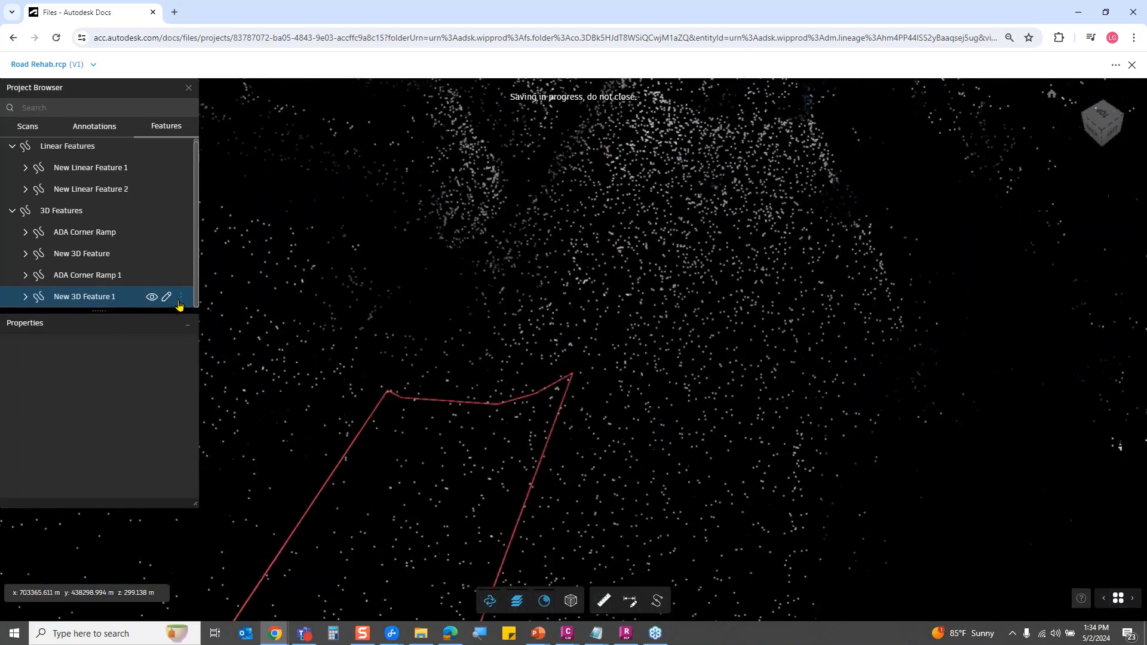
{"action": "left_click", "coordinate": [179, 298]}
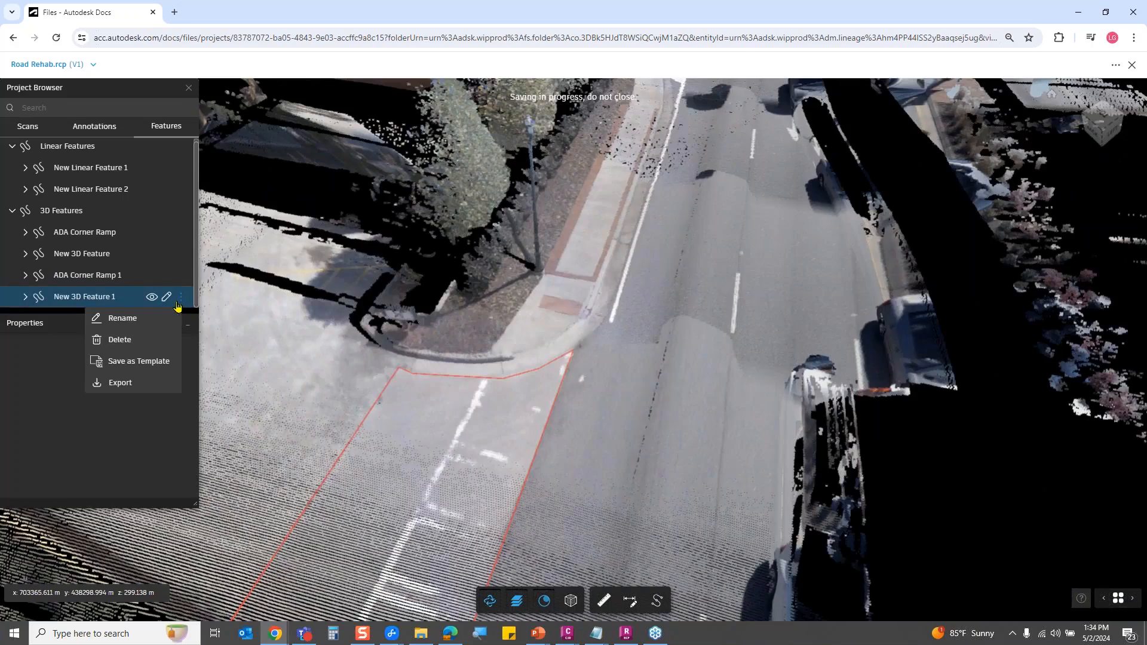
{"action": "left_click", "coordinate": [140, 321]}
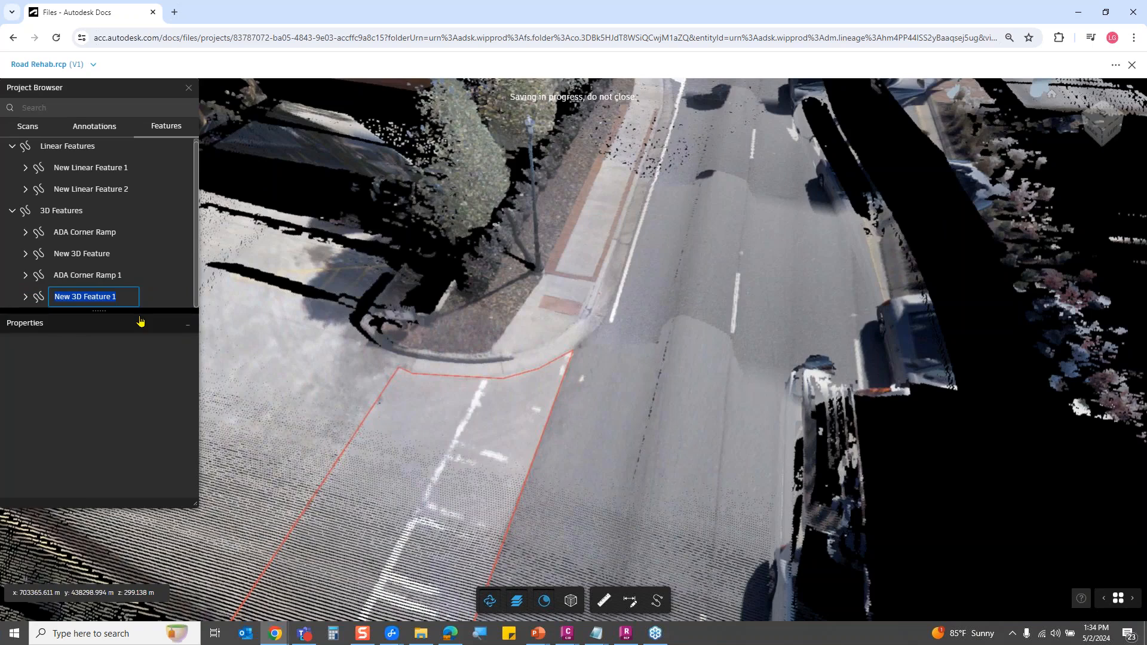
{"action": "type", "text": "dIVEW"}
{"action": "key", "text": "BackSpace"}
{"action": "key", "text": "BackSpace"}
{"action": "key", "text": "BackSpace"}
{"action": "key", "text": "BackSpace"}
{"action": "type", "text": "DRIVEWAY"}
{"action": "key", "text": "Return"}
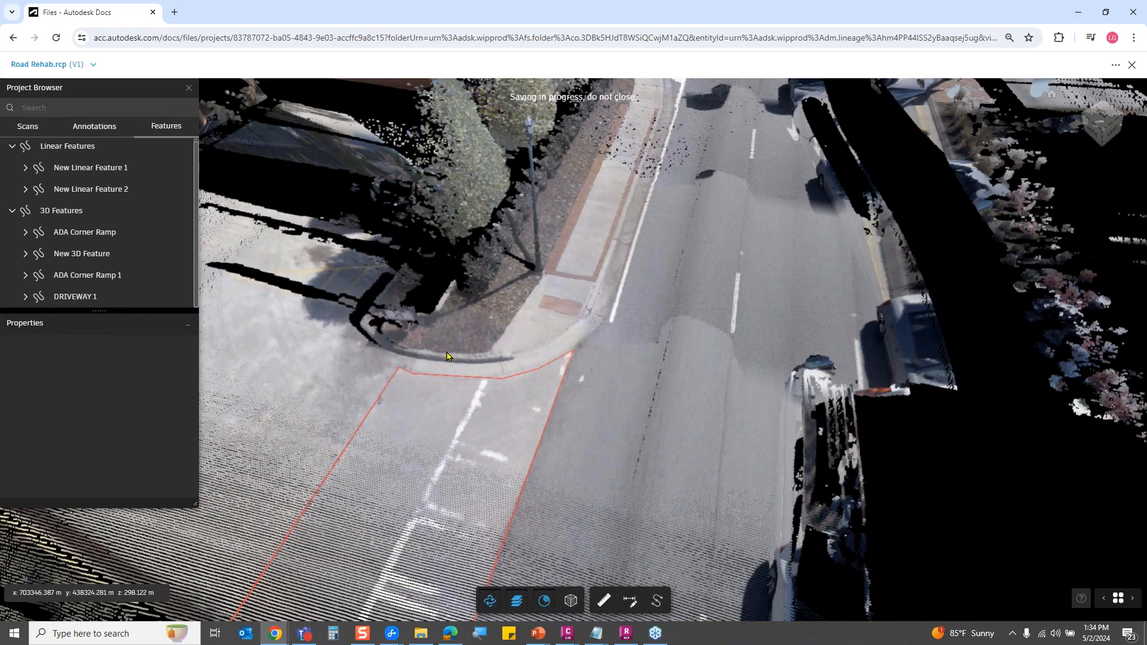
- Export the ADA Corner Ramp feature as a CSV file
{"action": "mouse_move", "coordinate": [137, 303]}
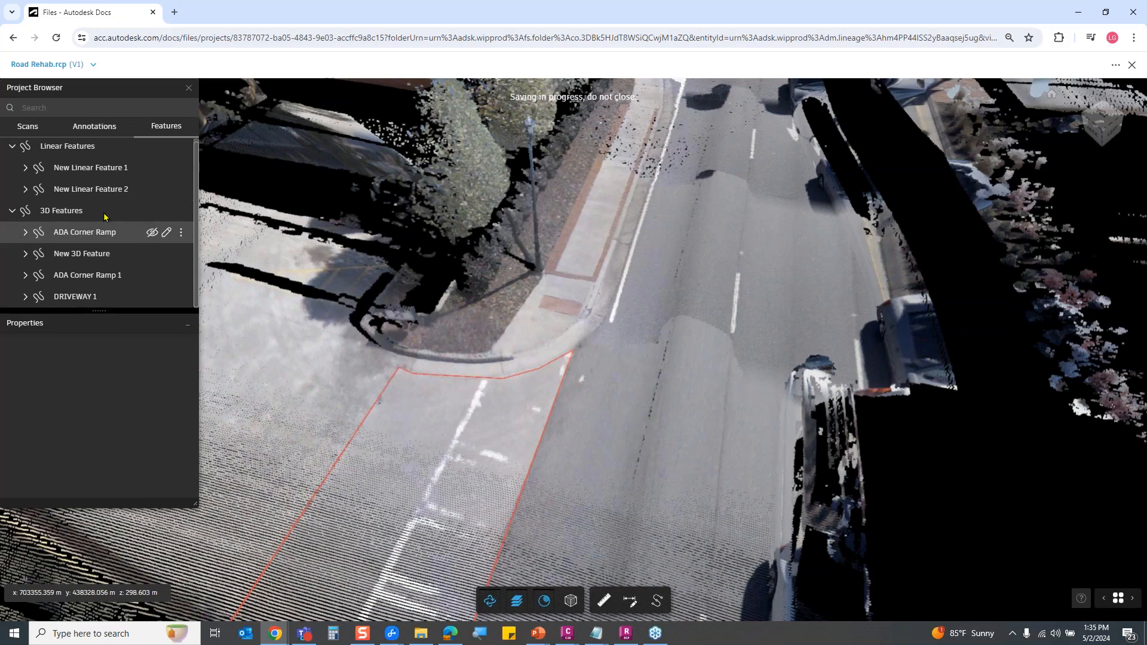
{"action": "left_click", "coordinate": [181, 235]}
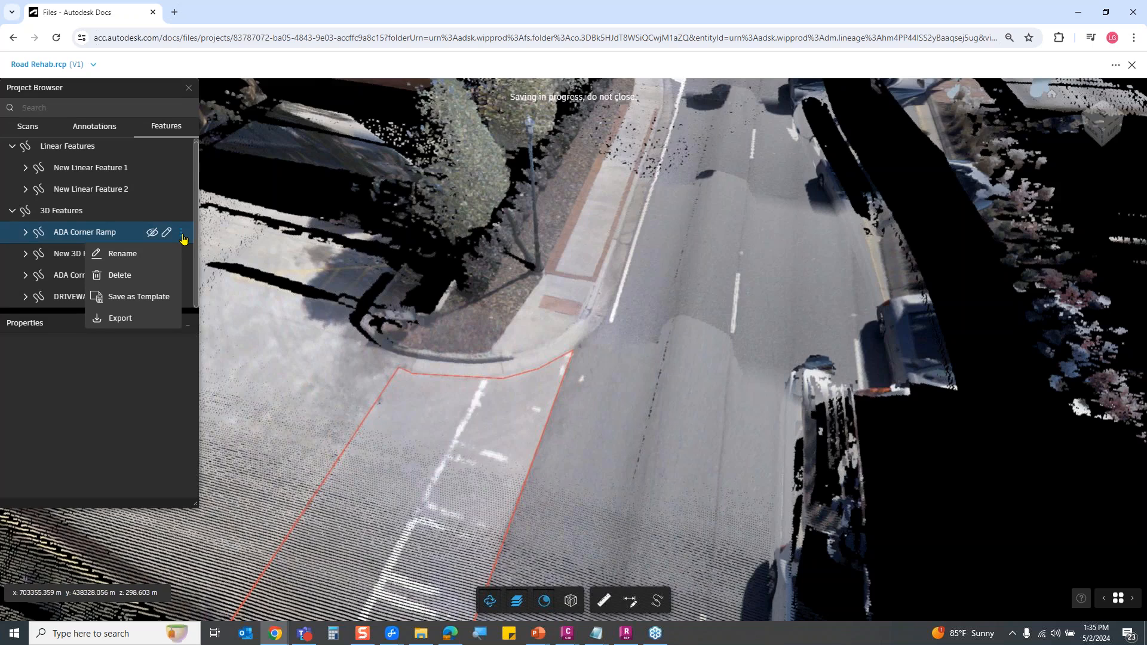
{"action": "left_click", "coordinate": [120, 318]}
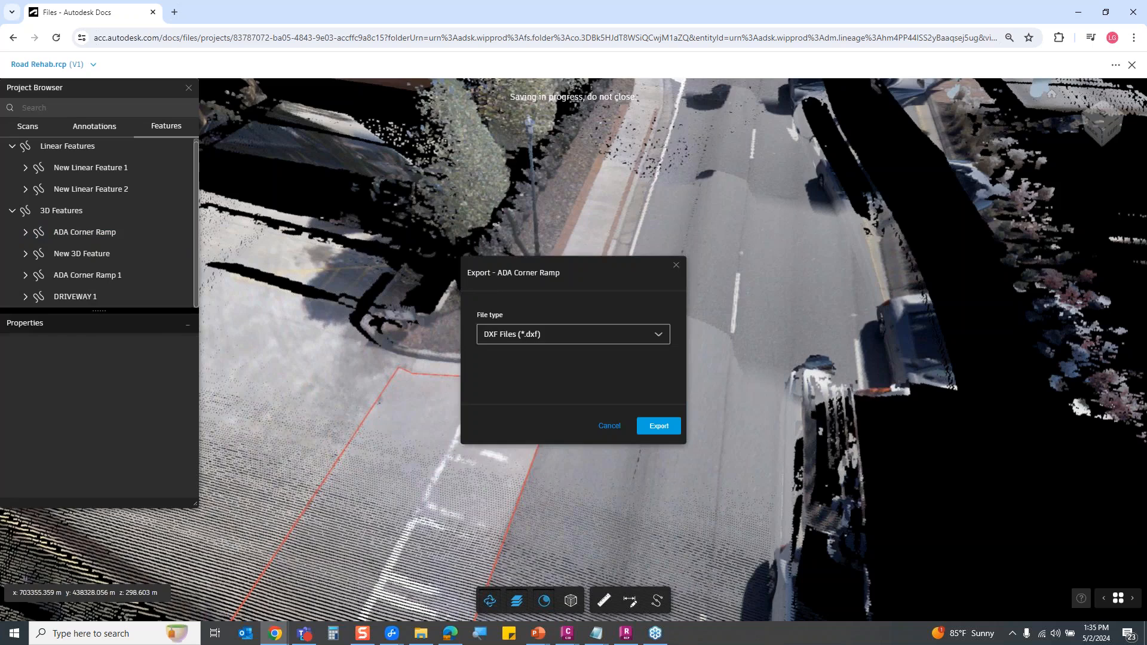
{"action": "left_click", "coordinate": [489, 338]}
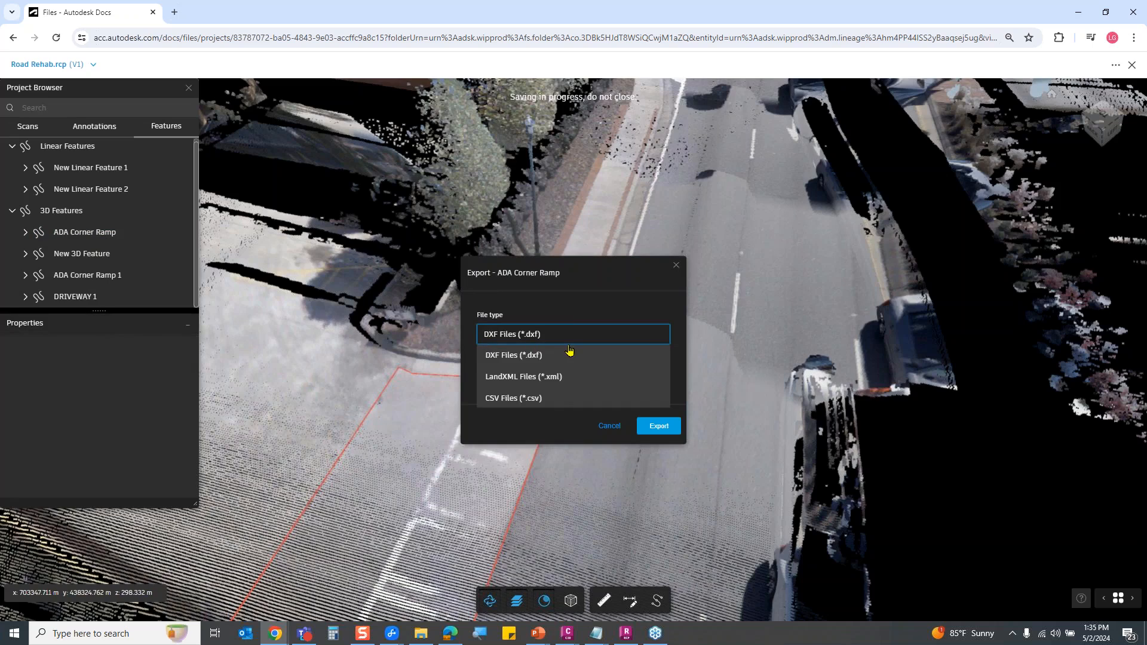
{"action": "left_click", "coordinate": [540, 402]}
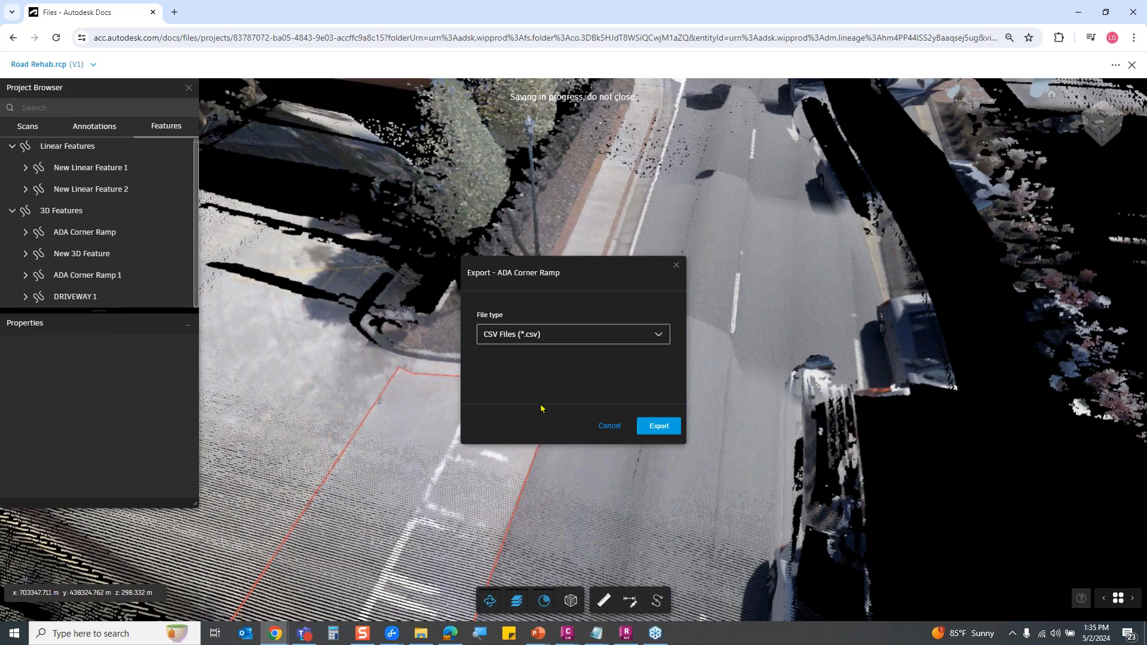
{"action": "left_click", "coordinate": [656, 435]}
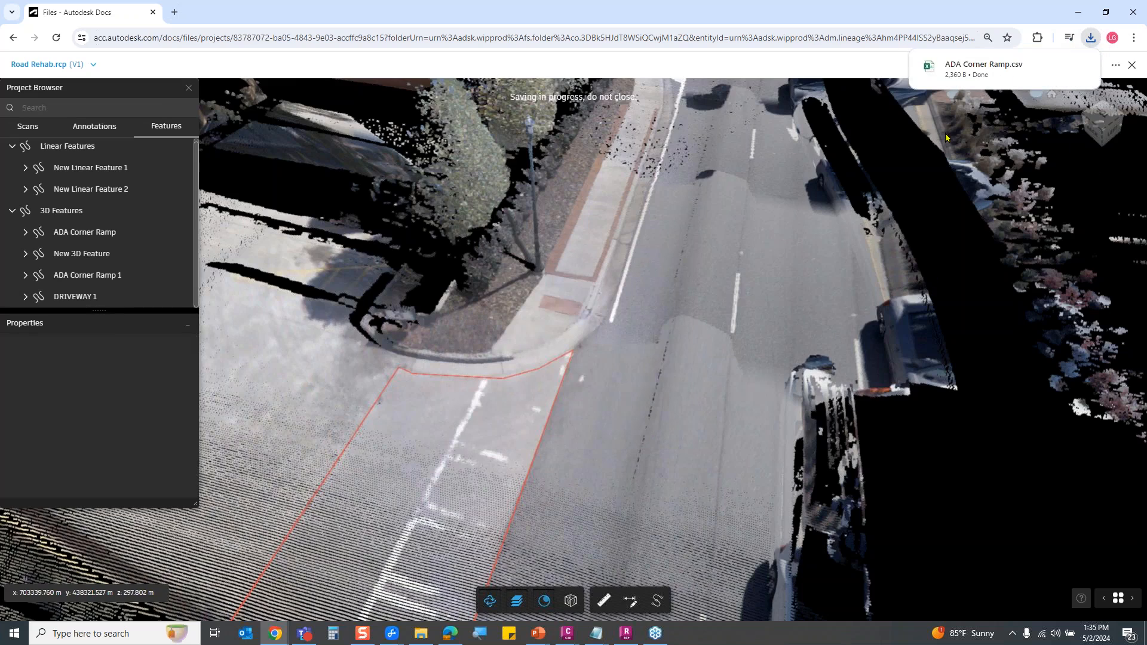
{"action": "mouse_move", "coordinate": [994, 78]}
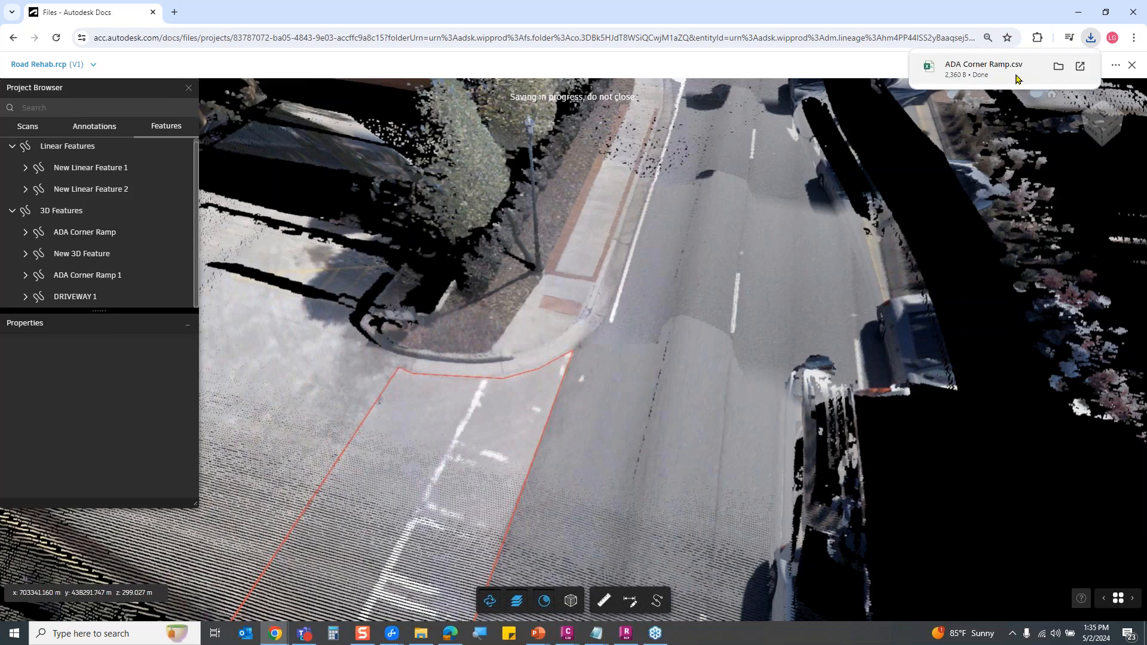
- Open the downloaded ADA Corner Ramp.csv in Excel, dismiss the data conversion prompt, and review the point data before putting the workbook away
{"action": "left_click", "coordinate": [969, 82]}
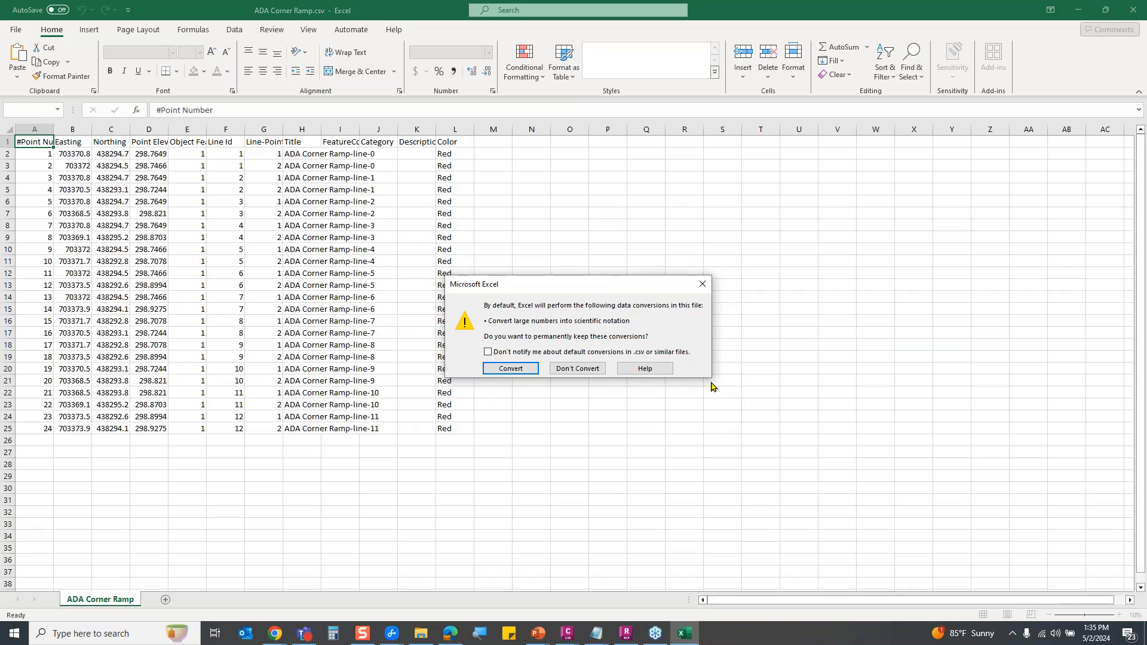
{"action": "left_click_drag", "start_coordinate": [669, 285], "coordinate": [726, 247]}
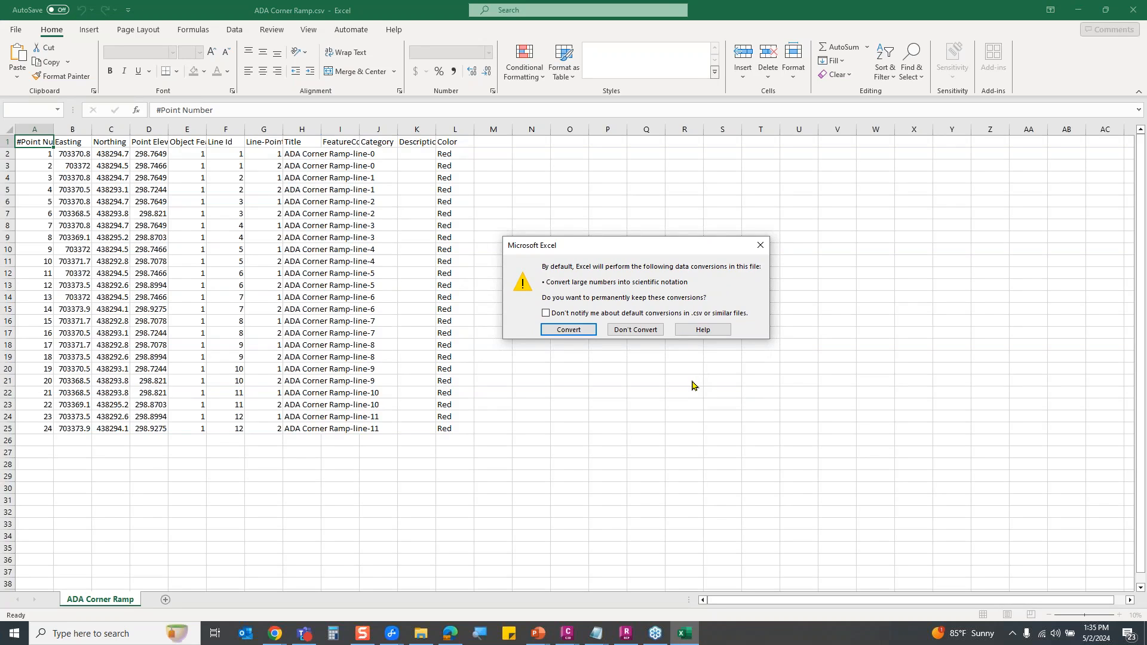
{"action": "left_click", "coordinate": [760, 245]}
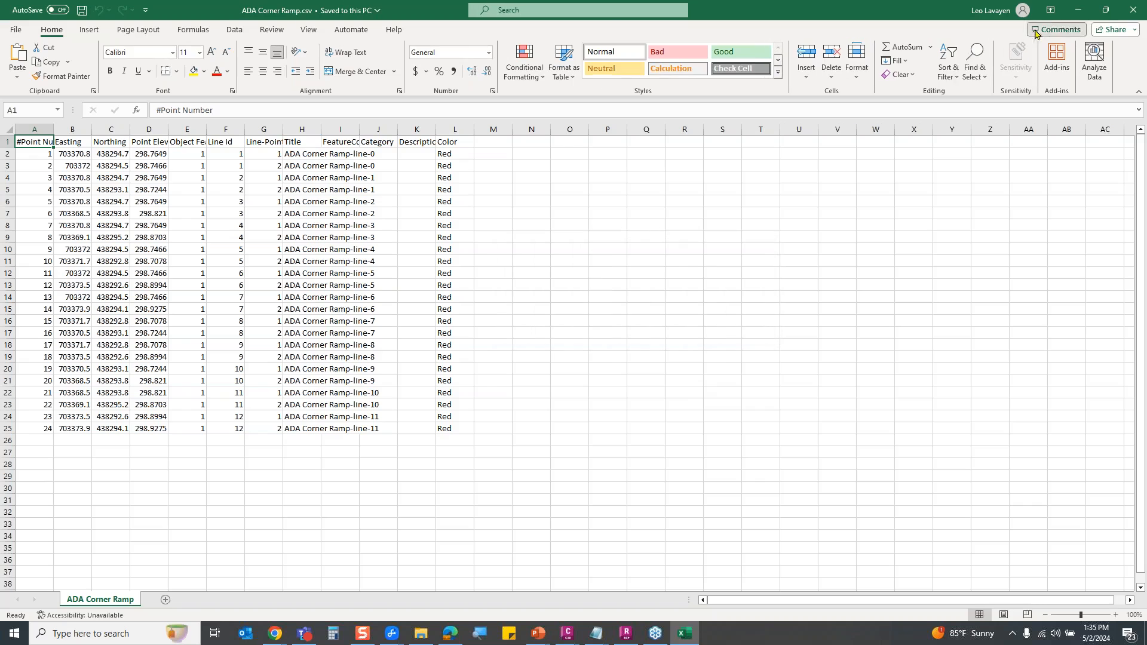
{"action": "left_click", "coordinate": [1079, 13]}
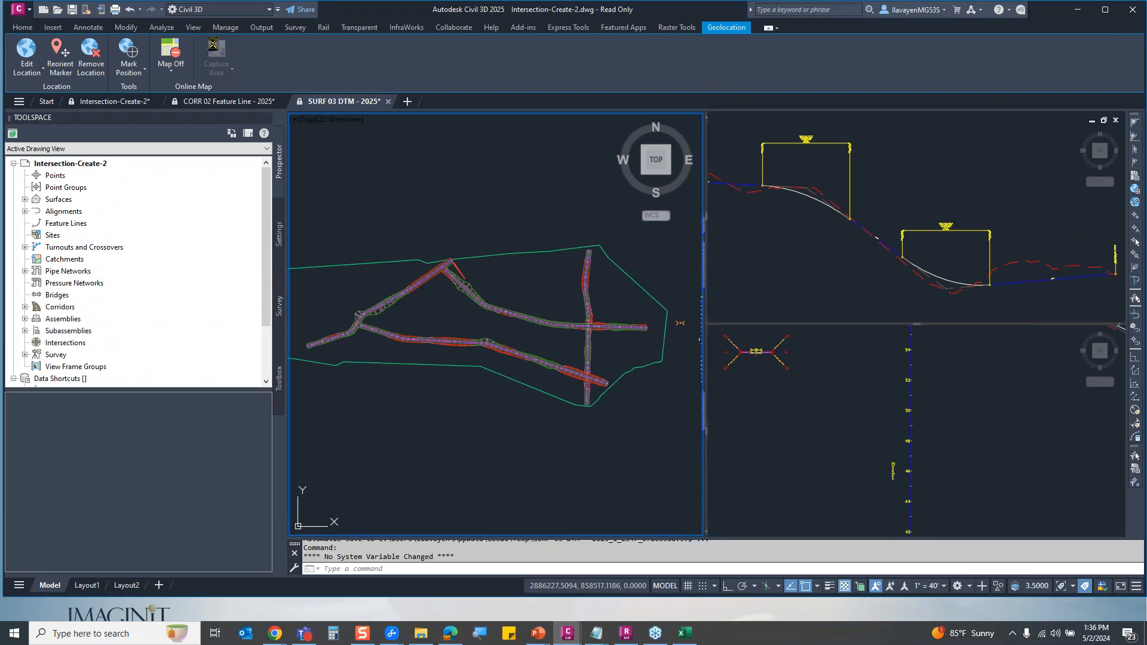
- Create a new drawing in Civil 3D and import the LandXML file ADA Corner Ramp.xml into it
{"action": "key", "text": "ctrl+n"}
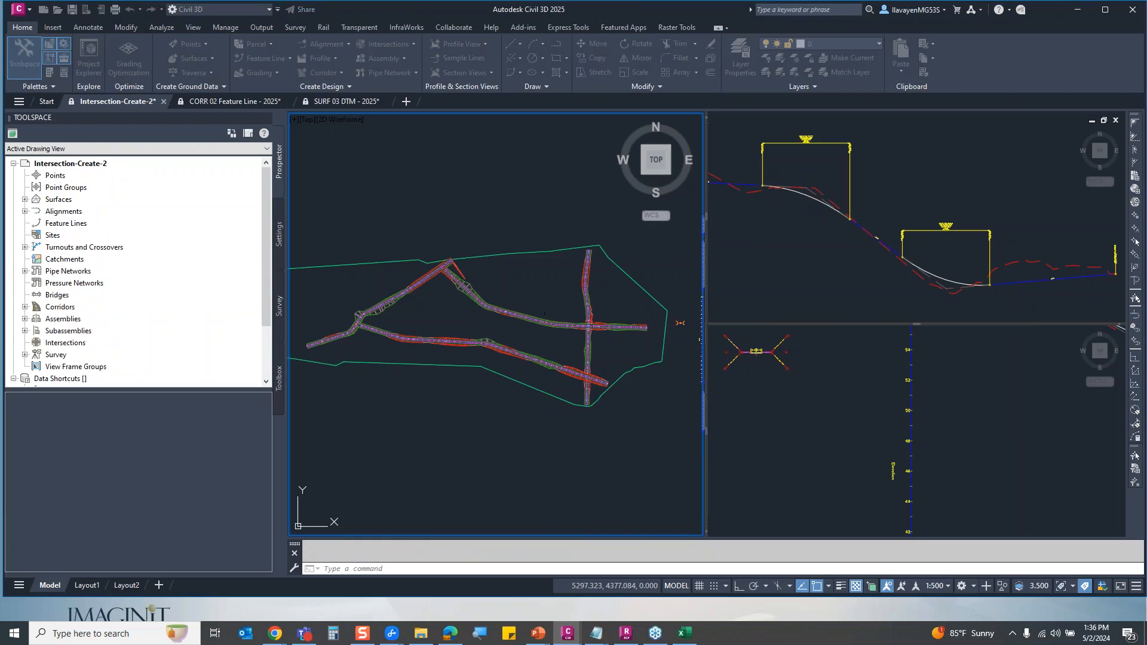
{"action": "double_click", "coordinate": [501, 278]}
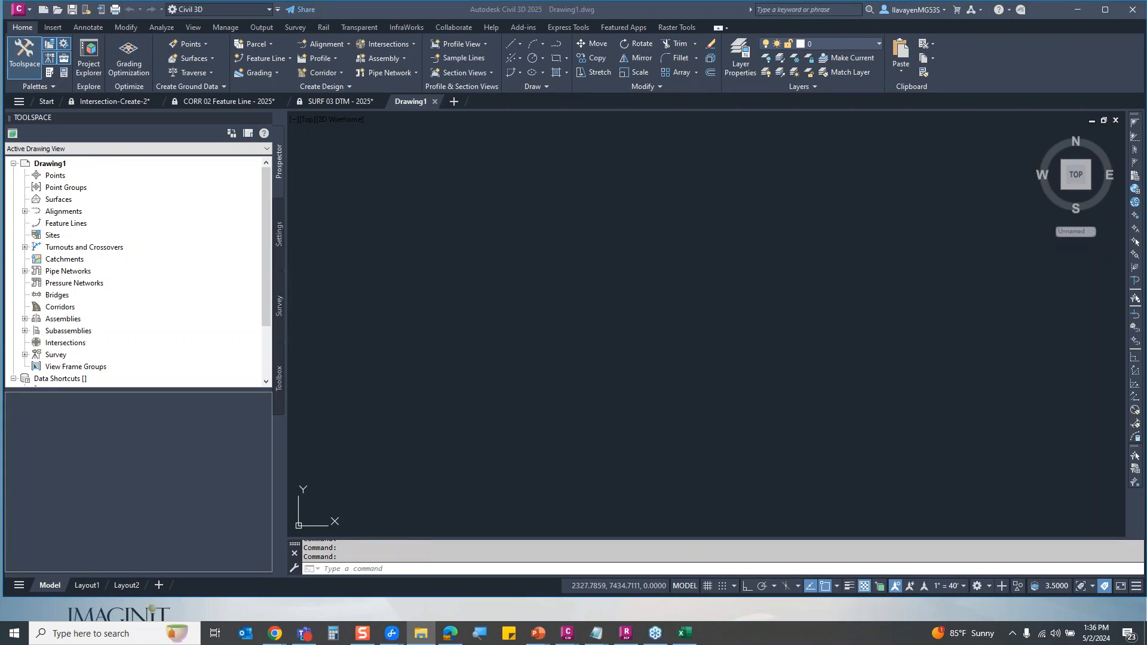
{"action": "left_click", "coordinate": [60, 31]}
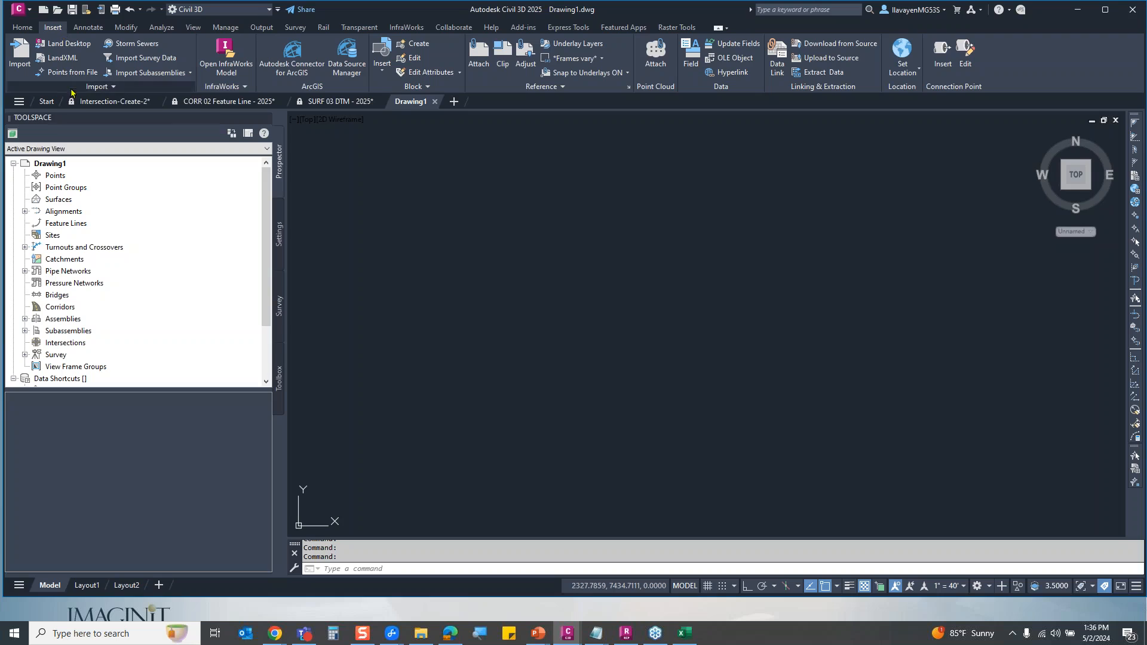
{"action": "left_click", "coordinate": [62, 58]}
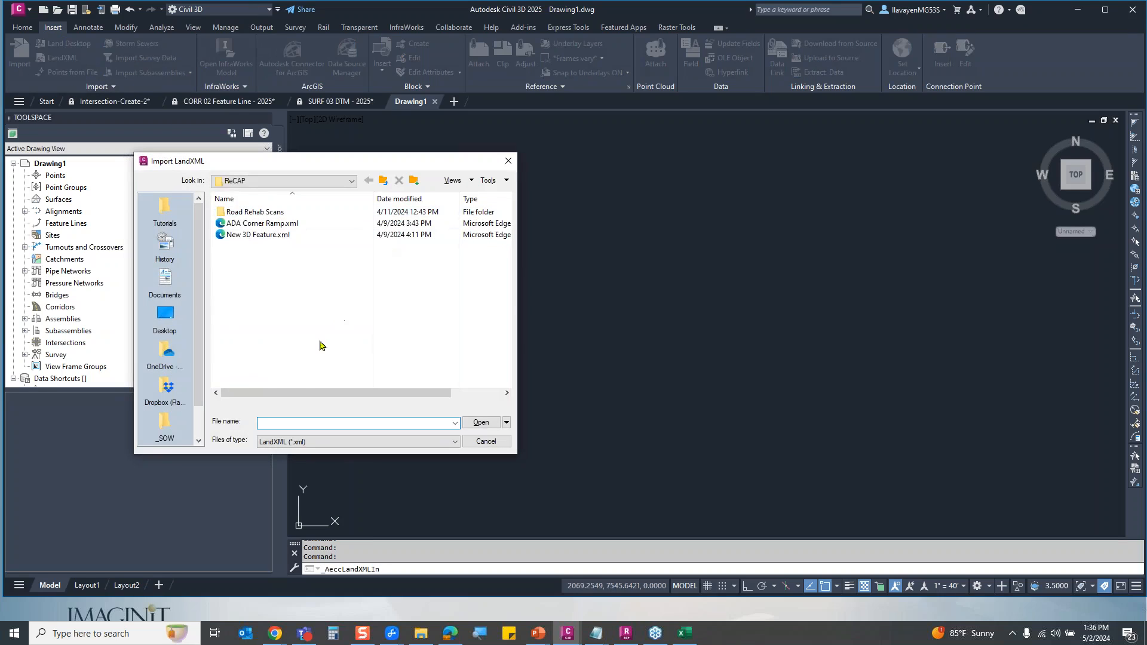
{"action": "left_click", "coordinate": [260, 225]}
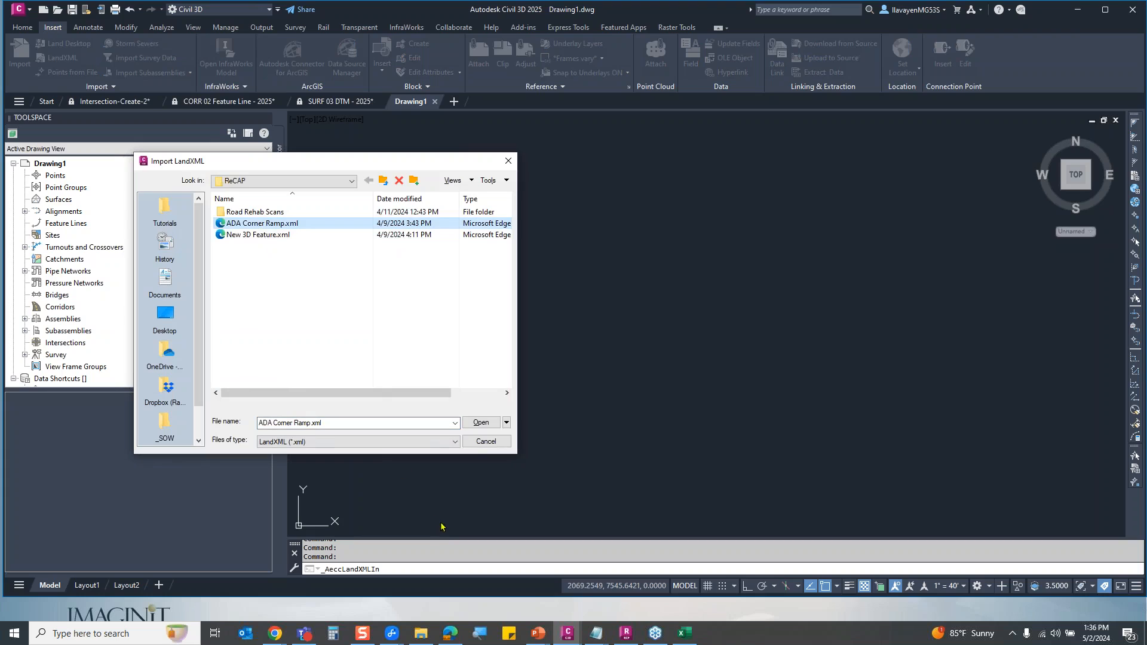
{"action": "left_click", "coordinate": [478, 423]}
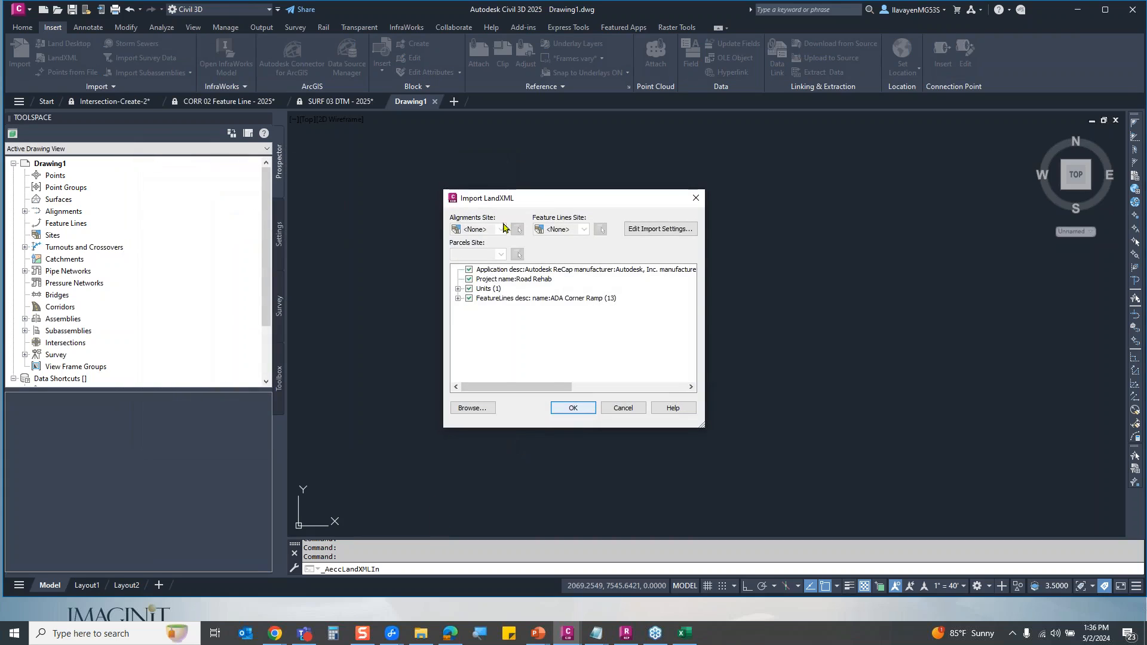
{"action": "left_click", "coordinate": [573, 408]}
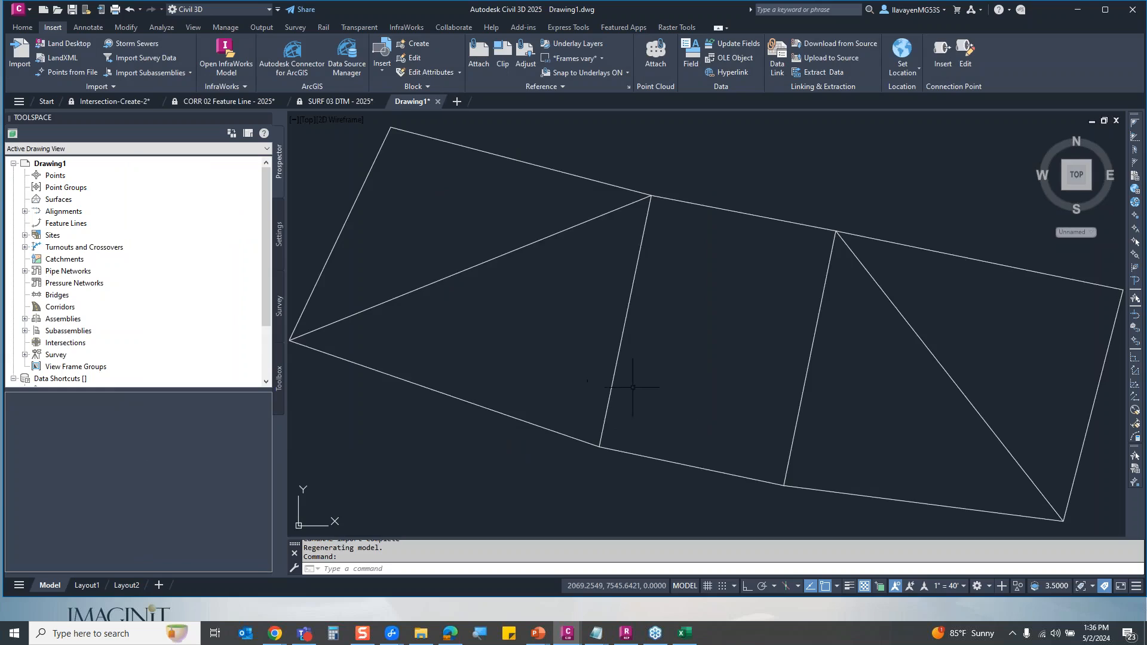
{"action": "scroll", "coordinate": [638, 385], "scroll_direction": "down", "scroll_amount": 3}
{"action": "scroll", "coordinate": [638, 385], "scroll_direction": "up", "scroll_amount": 2}
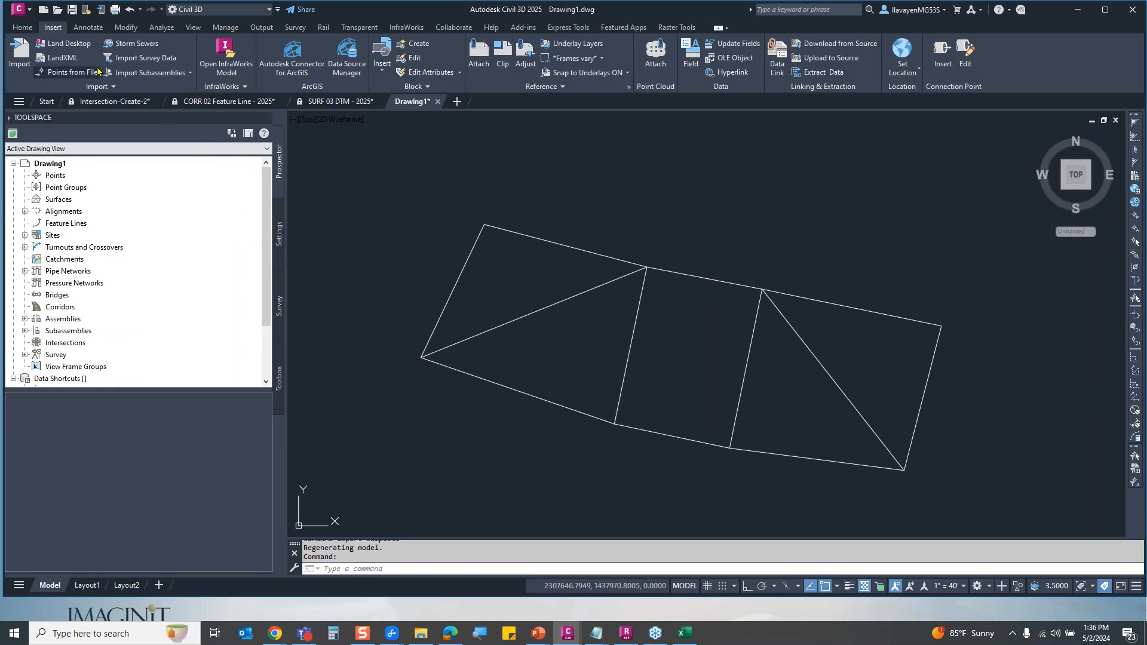
- Import the LandXML file New 3D Feature.xml into the same drawing
{"action": "left_click", "coordinate": [76, 63]}
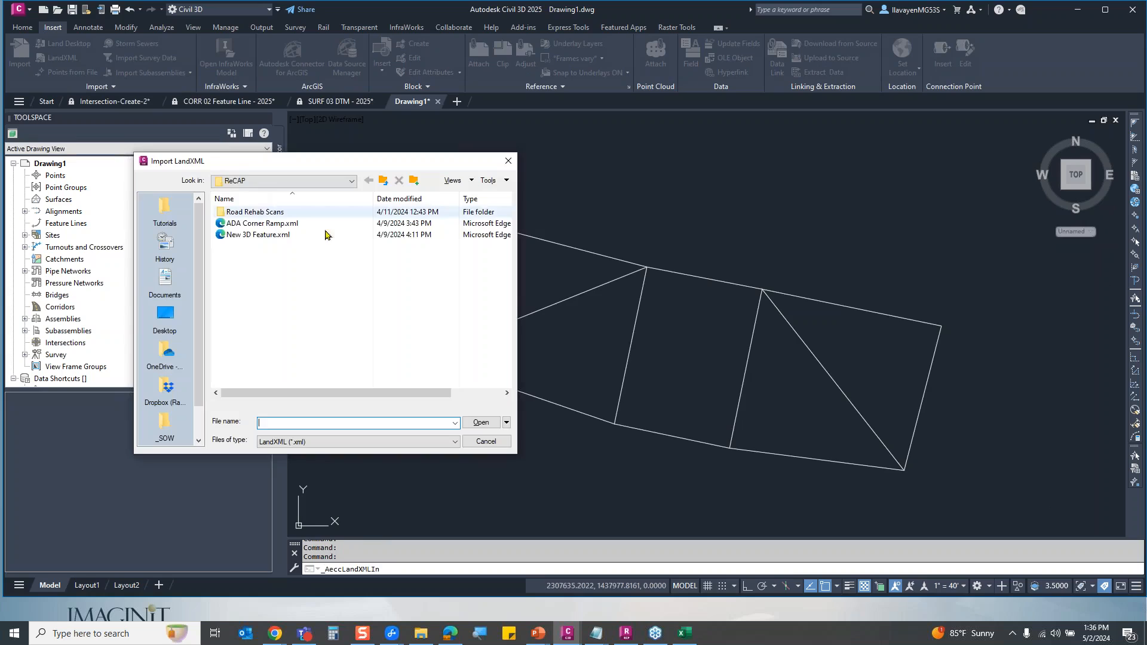
{"action": "left_click", "coordinate": [290, 234]}
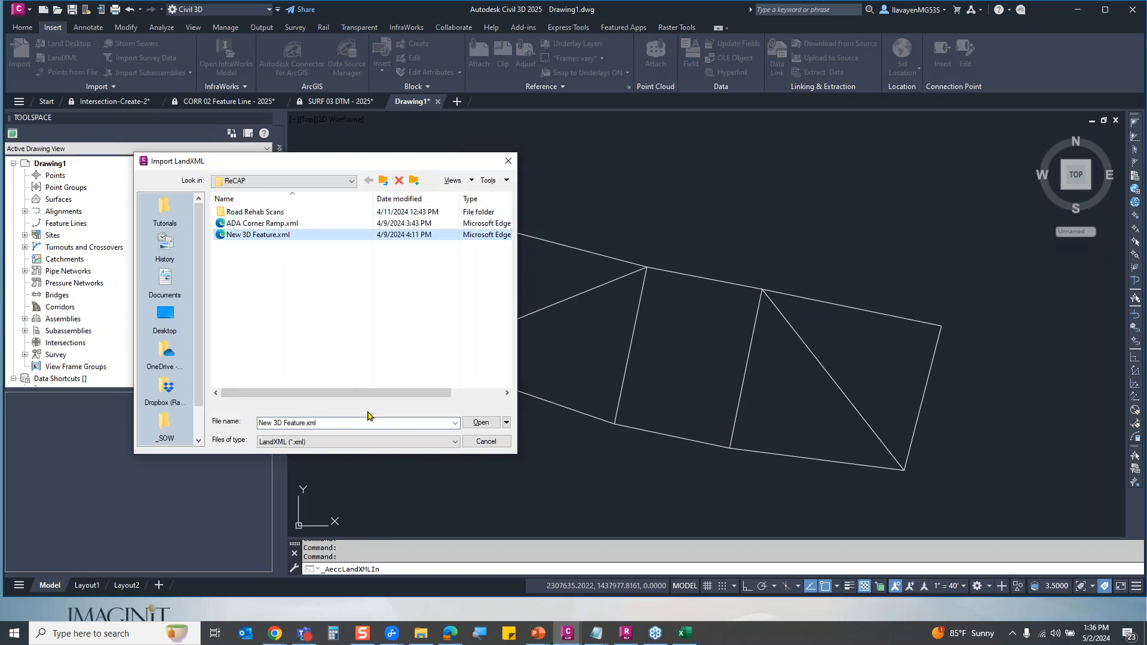
{"action": "left_click", "coordinate": [481, 423]}
{"action": "left_click", "coordinate": [572, 408]}
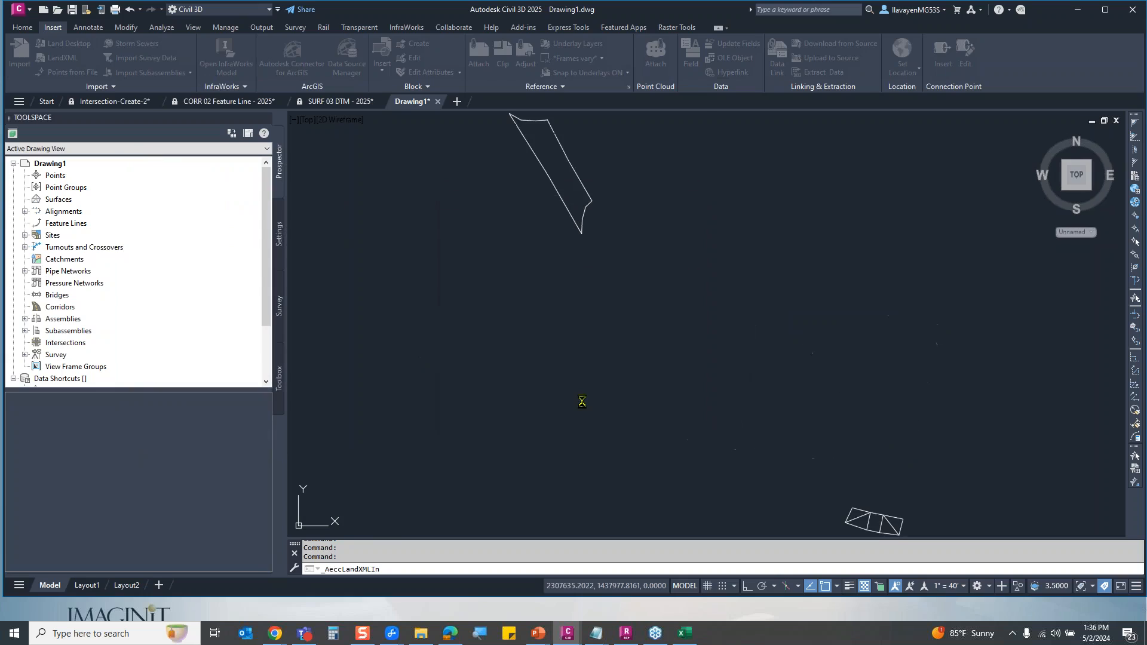
{"action": "scroll", "coordinate": [628, 350], "scroll_direction": "up", "scroll_amount": 2}
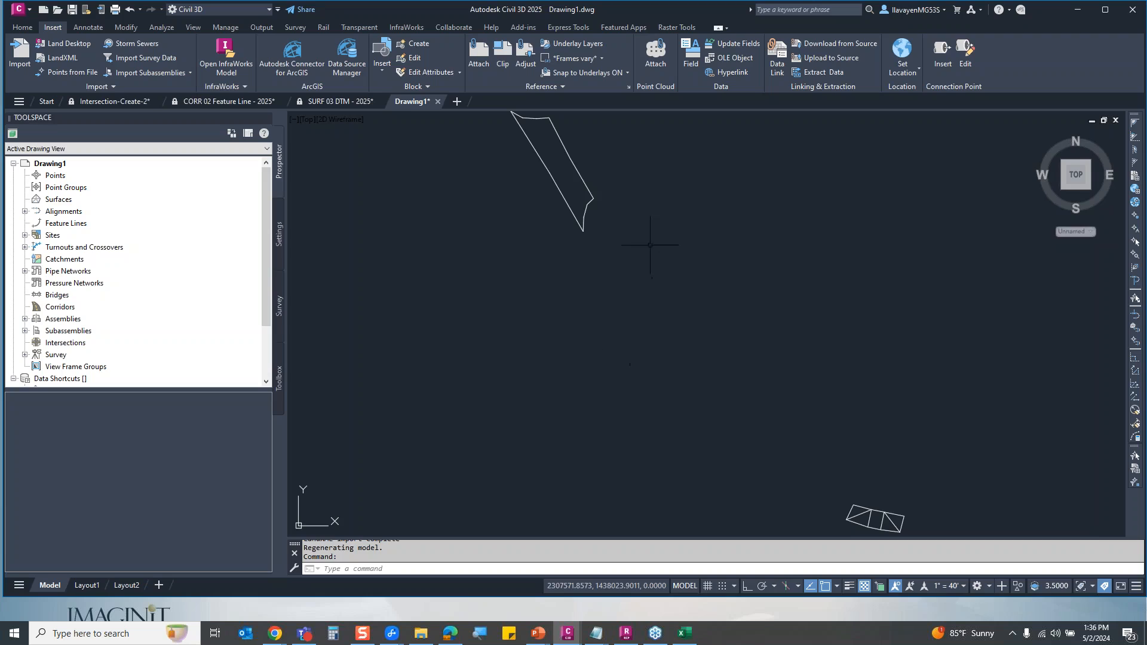
- Select a segment of the imported 3D feature and list the Road Rehab site's feature lines with their full names readable
{"action": "left_click", "coordinate": [574, 171]}
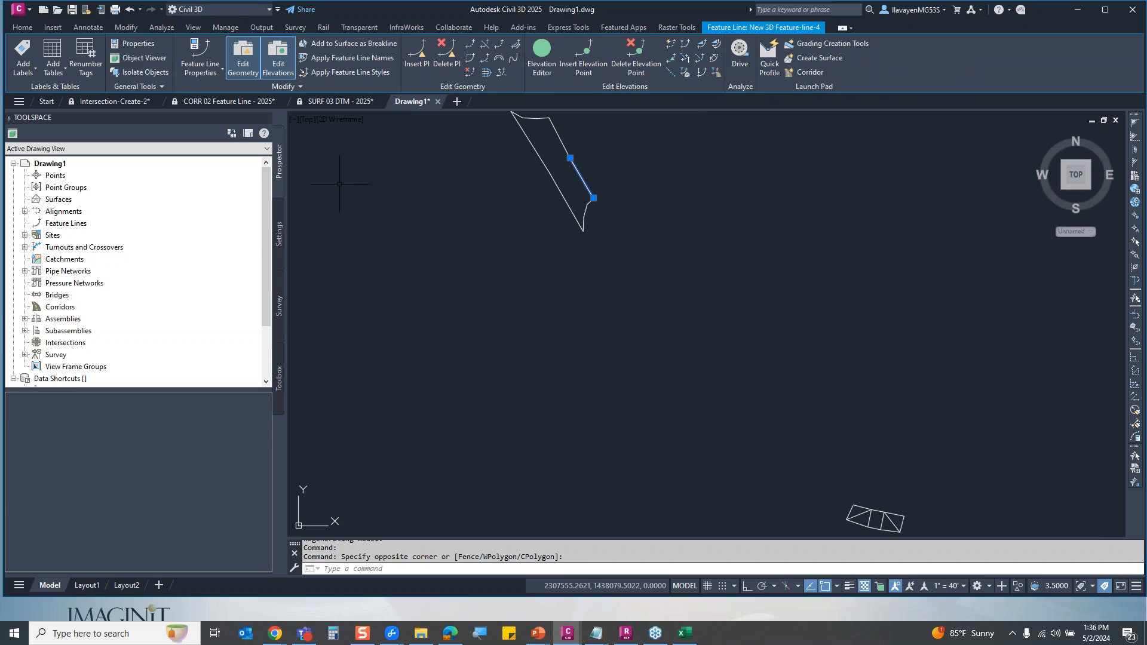
{"action": "left_click", "coordinate": [57, 235]}
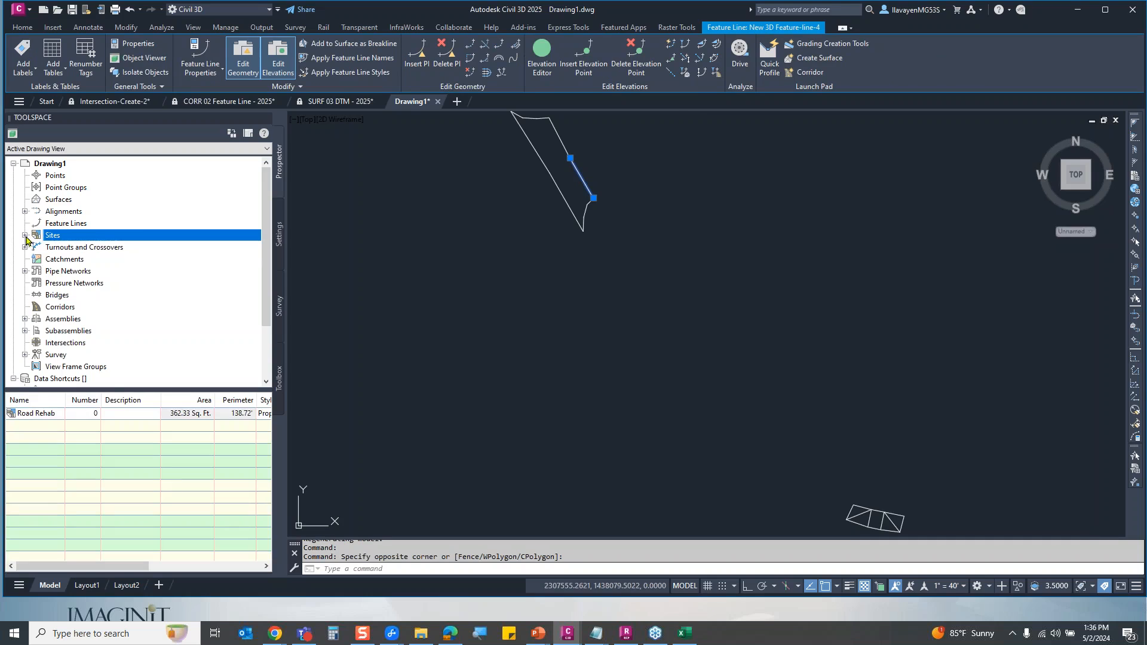
{"action": "left_click", "coordinate": [24, 234]}
{"action": "left_click", "coordinate": [39, 249]}
{"action": "left_click", "coordinate": [92, 272]}
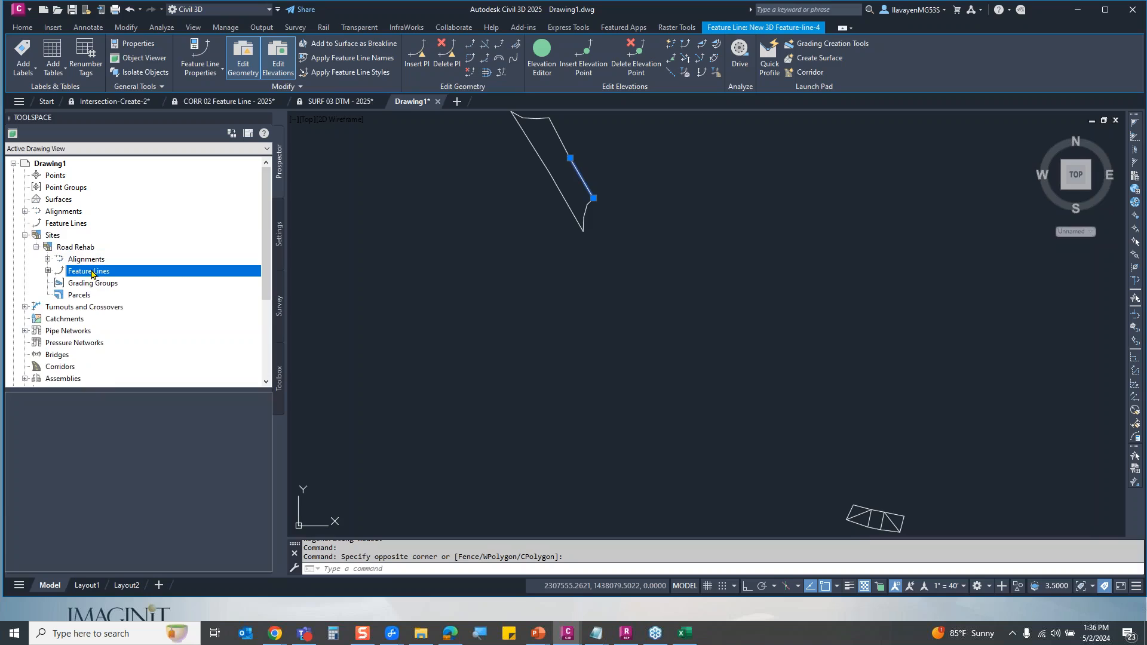
{"action": "left_click_drag", "start_coordinate": [66, 399], "coordinate": [127, 400]}
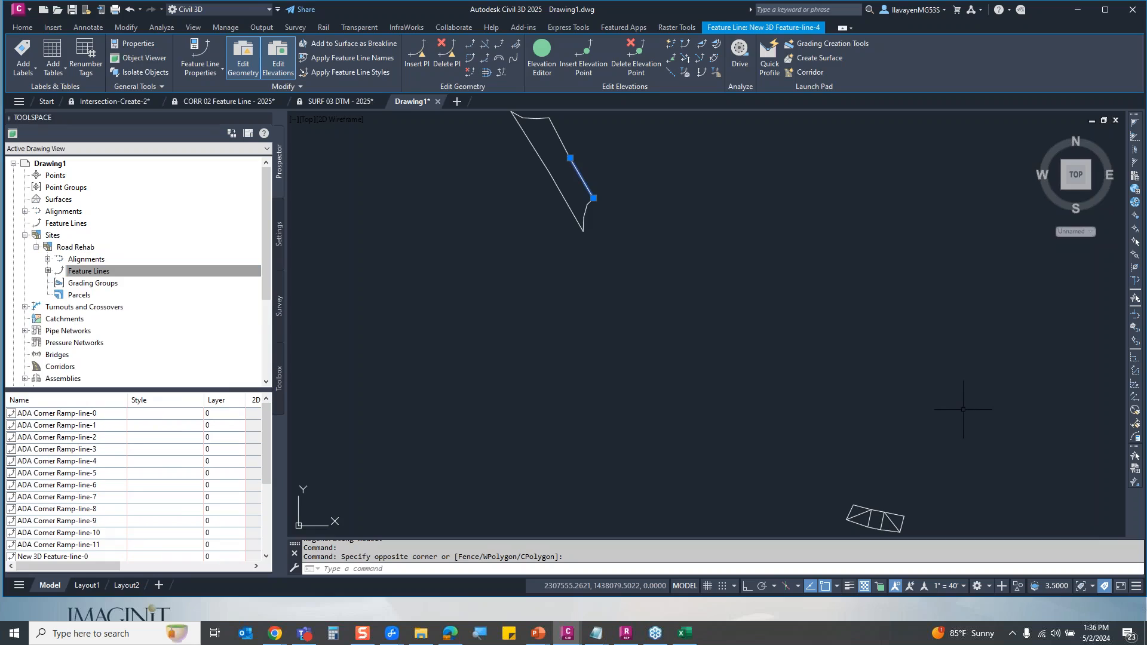
- Clear the selection and create a TIN surface on layer C-TOPO with the Contours 2' and 10' (Background) style
{"action": "scroll", "coordinate": [954, 409], "scroll_direction": "down", "scroll_amount": 1}
{"action": "scroll", "coordinate": [903, 474], "scroll_direction": "up", "scroll_amount": 2}
{"action": "middle_click_drag", "start_coordinate": [909, 478], "coordinate": [833, 422]}
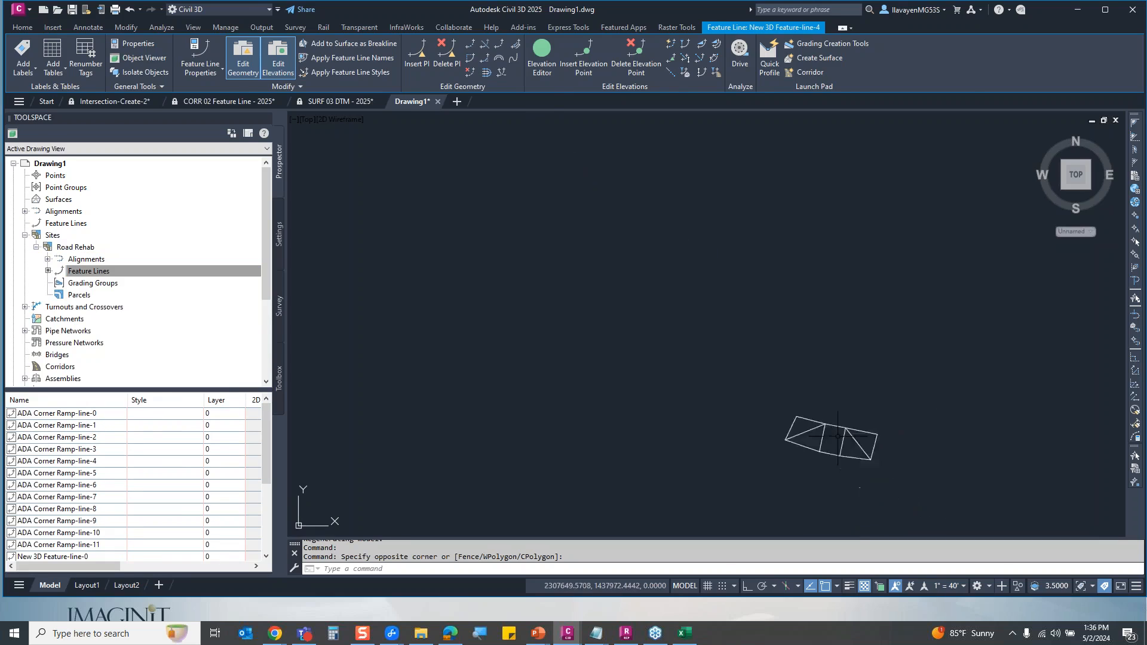
{"action": "scroll", "coordinate": [878, 464], "scroll_direction": "up", "scroll_amount": 1}
{"action": "key", "text": "Escape"}
{"action": "scroll", "coordinate": [855, 448], "scroll_direction": "up", "scroll_amount": 4}
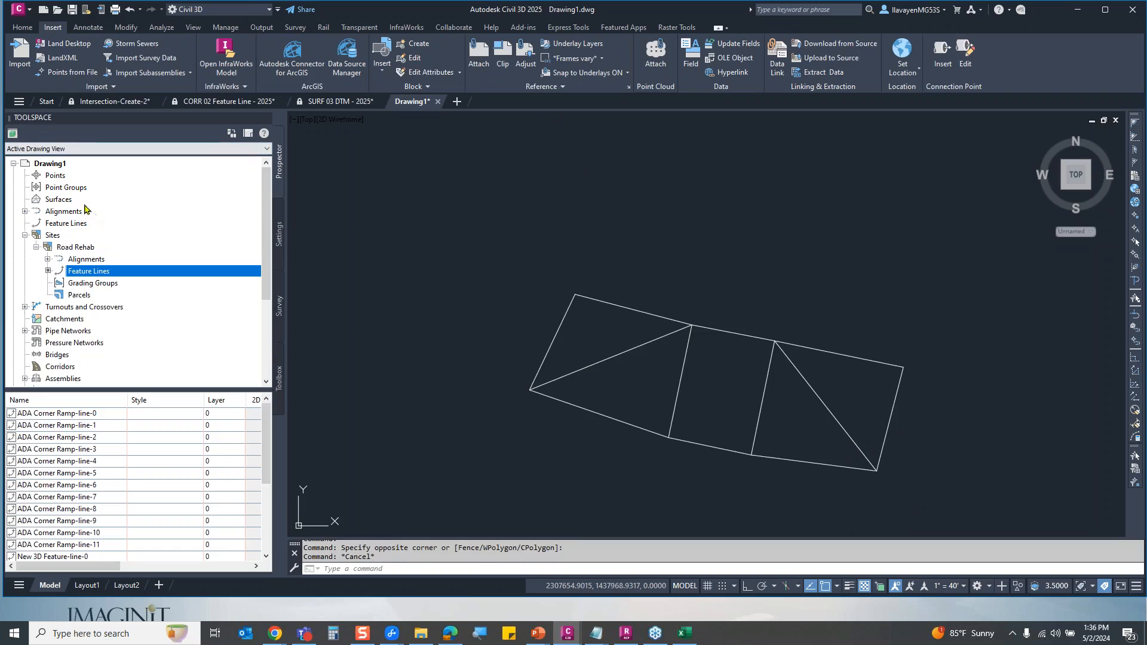
{"action": "right_click", "coordinate": [85, 202]}
{"action": "left_click", "coordinate": [176, 213]}
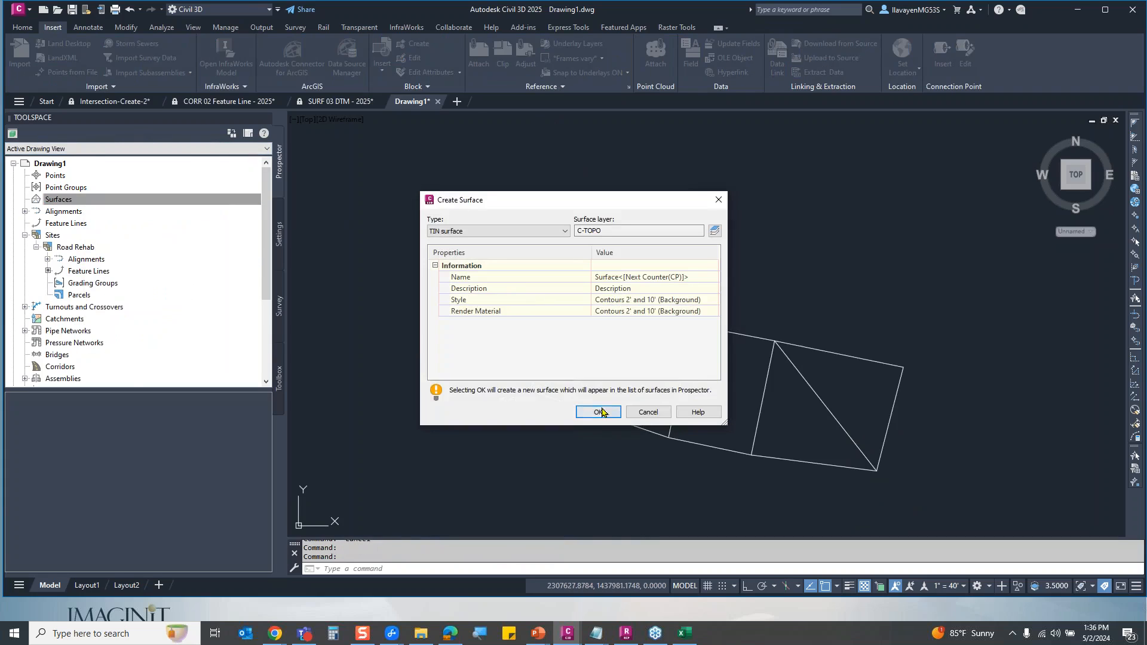
{"action": "left_click", "coordinate": [594, 410]}
- Add all the ADA corner ramp feature lines to Surface1's definition as Standard breaklines
{"action": "left_click", "coordinate": [24, 199]}
{"action": "left_click", "coordinate": [36, 210]}
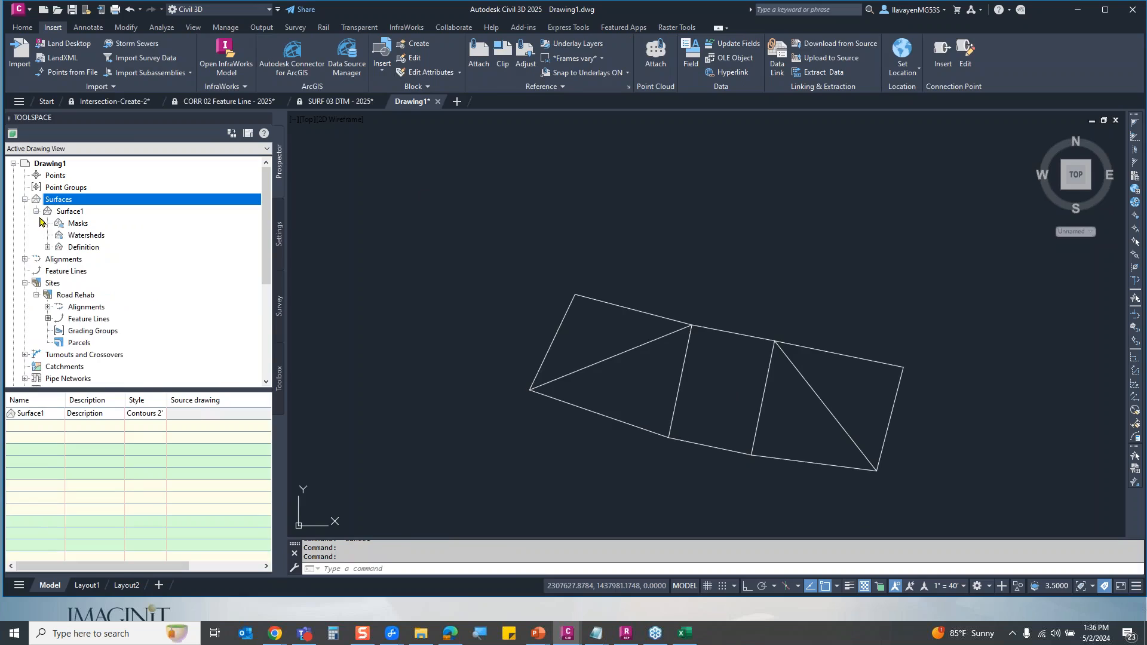
{"action": "left_click", "coordinate": [48, 246]}
{"action": "right_click", "coordinate": [110, 276]}
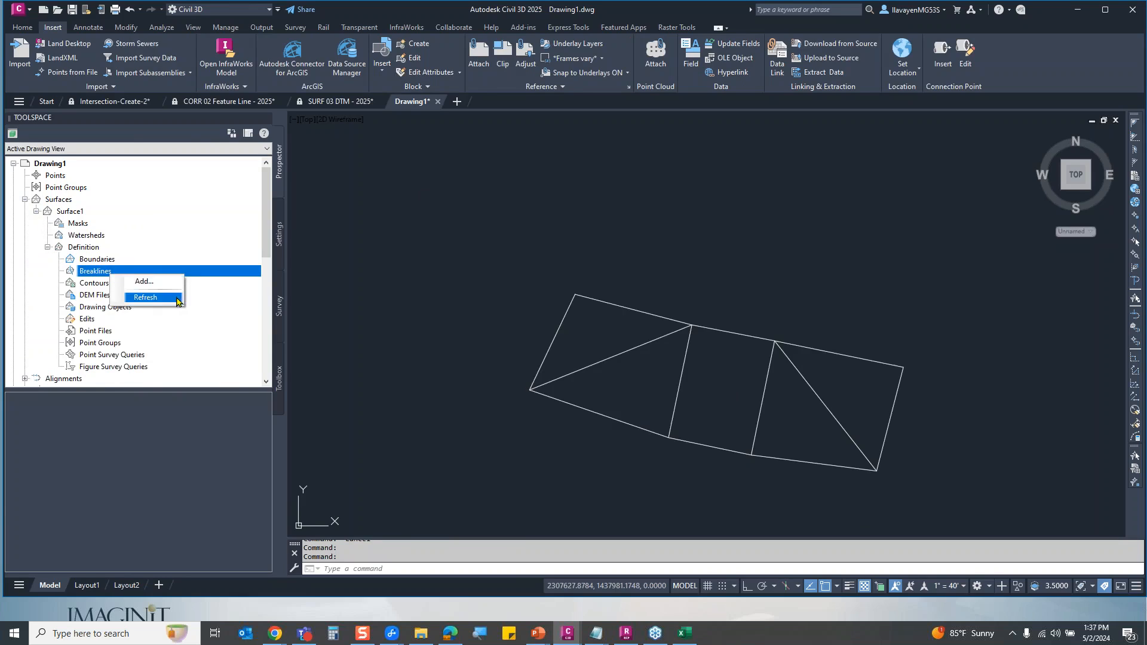
{"action": "left_click", "coordinate": [141, 281]}
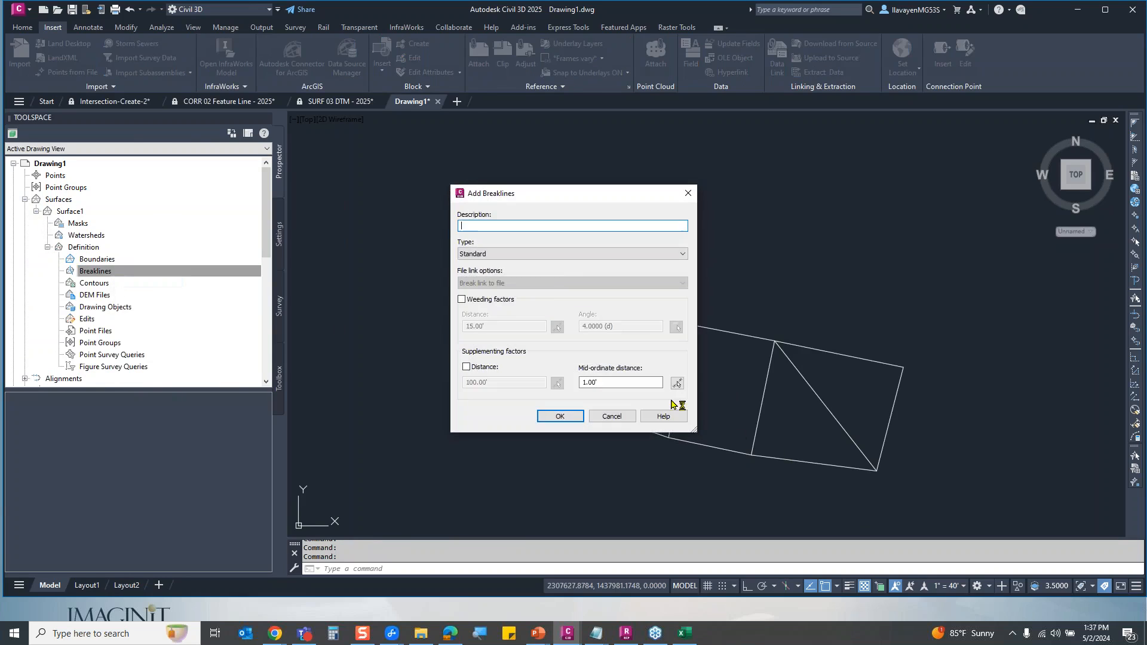
{"action": "left_click", "coordinate": [575, 255]}
{"action": "left_click", "coordinate": [507, 261]}
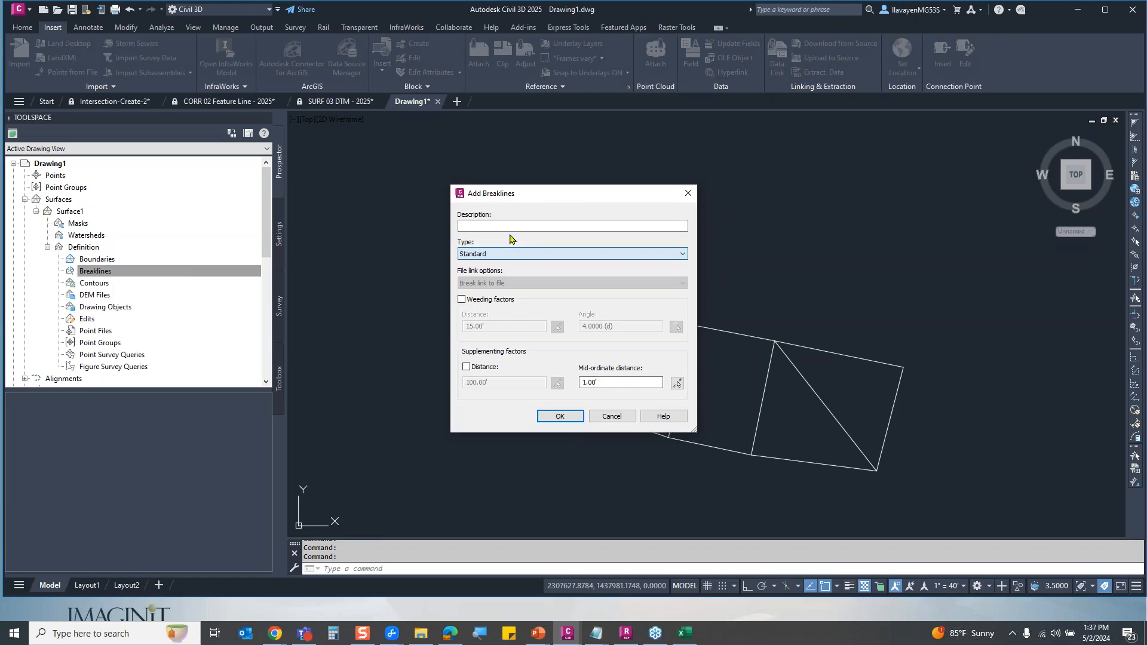
{"action": "left_click", "coordinate": [560, 415]}
{"action": "left_click", "coordinate": [918, 498]}
{"action": "left_click", "coordinate": [458, 247]}
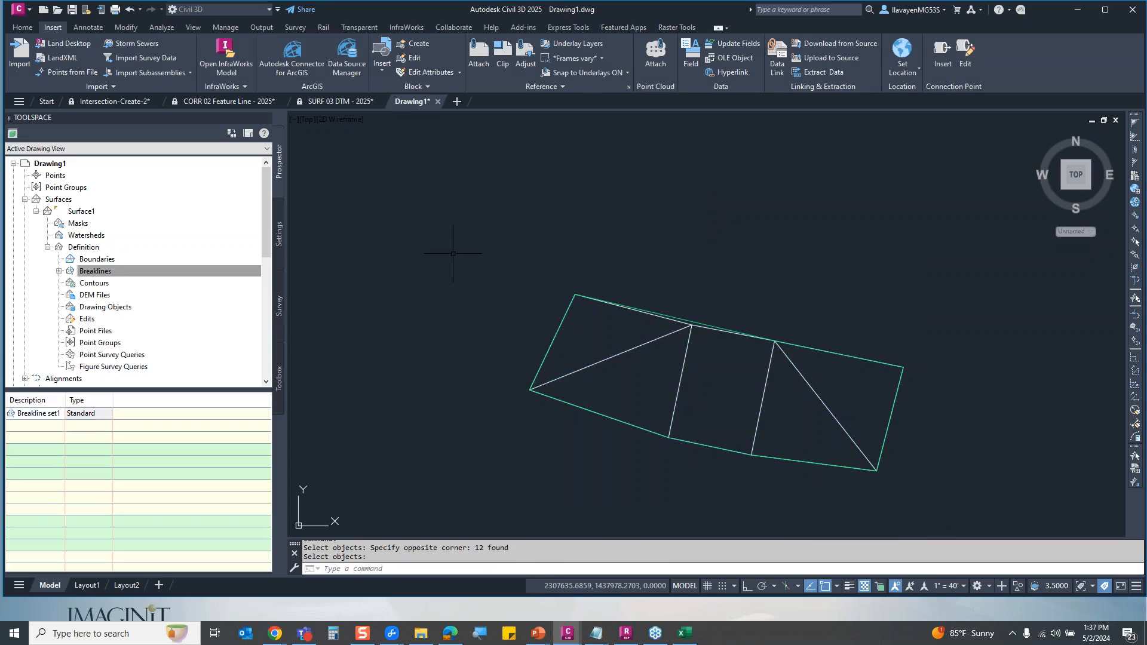
{"action": "scroll", "coordinate": [730, 357], "scroll_direction": "up", "scroll_amount": 4}
{"action": "scroll", "coordinate": [697, 296], "scroll_direction": "down", "scroll_amount": 2}
{"action": "key", "text": "Return"}
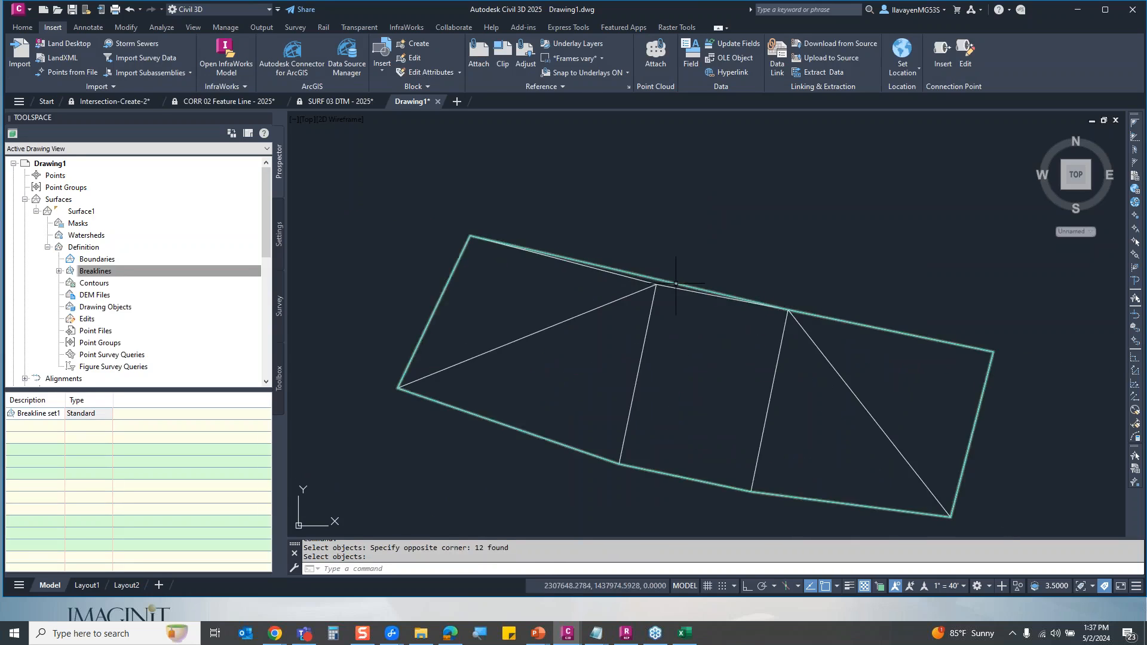
- Edit the ramp surface's style to use a minor contour interval of 0.5'
{"action": "left_click", "coordinate": [679, 286]}
{"action": "right_click", "coordinate": [677, 284]}
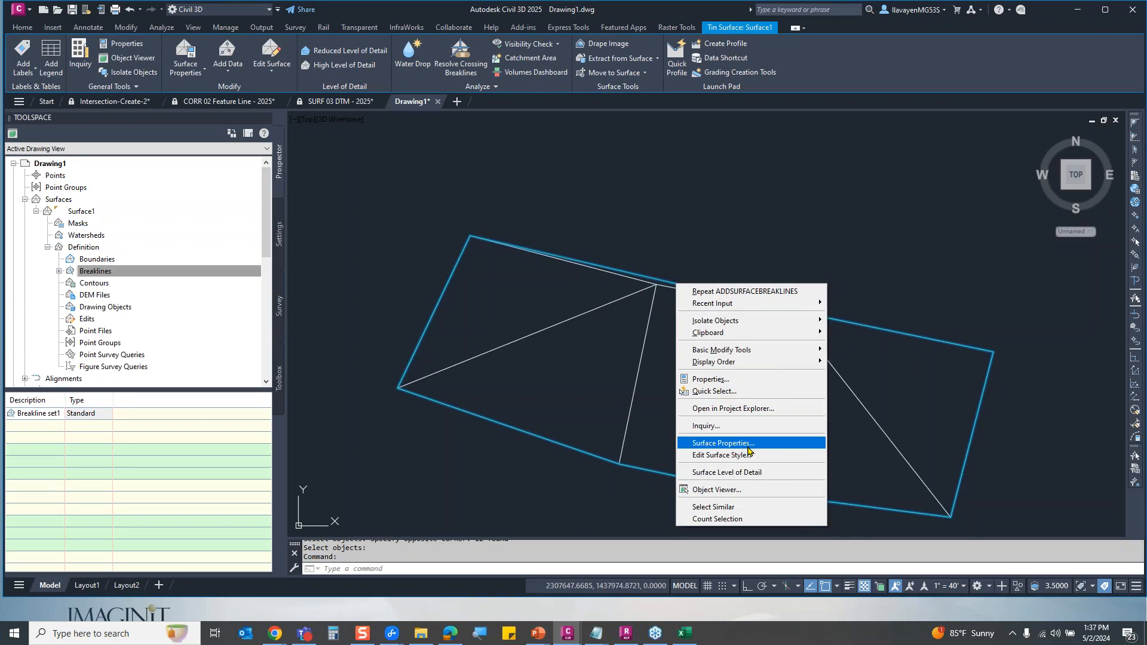
{"action": "left_click", "coordinate": [723, 455]}
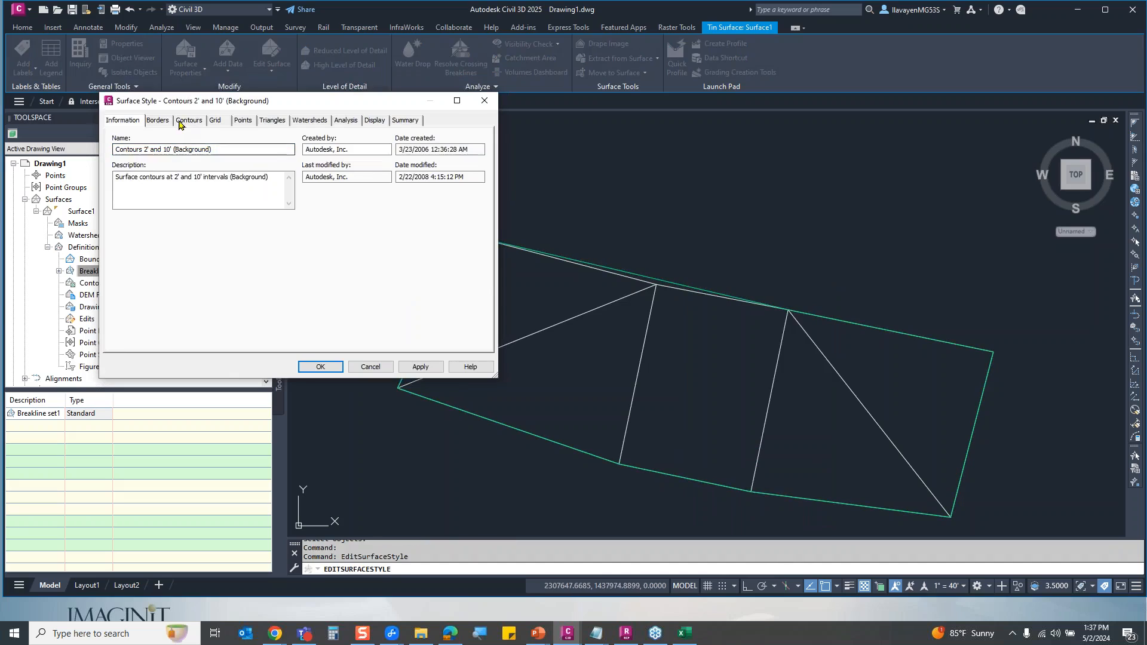
{"action": "left_click", "coordinate": [185, 123]}
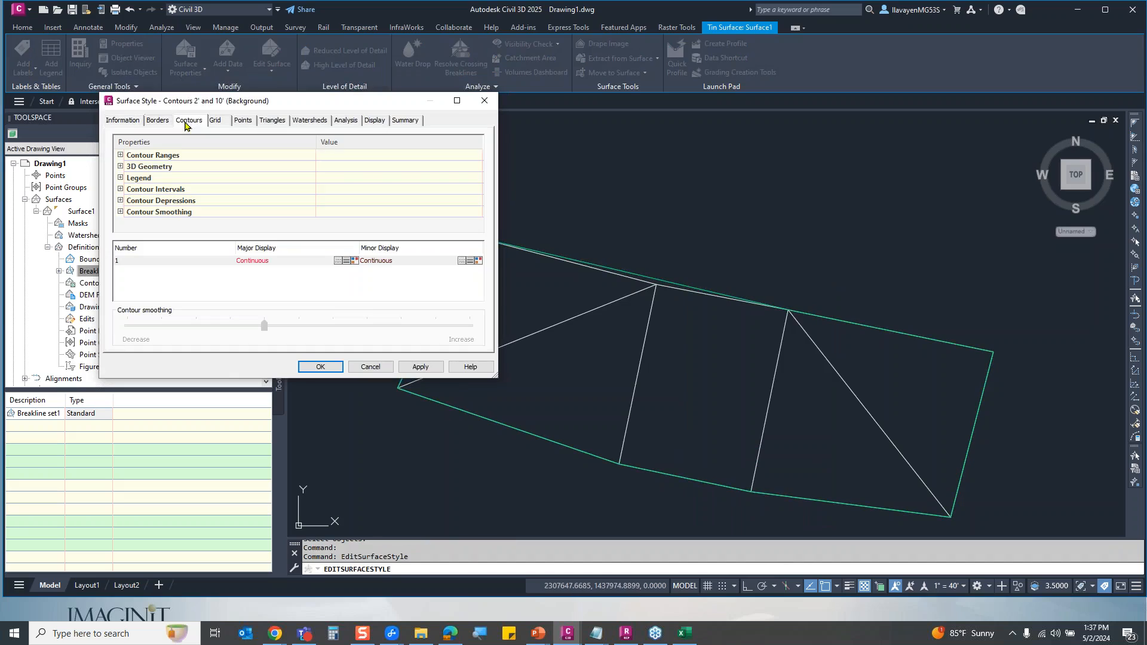
{"action": "left_click", "coordinate": [120, 190]}
{"action": "left_click", "coordinate": [356, 212]}
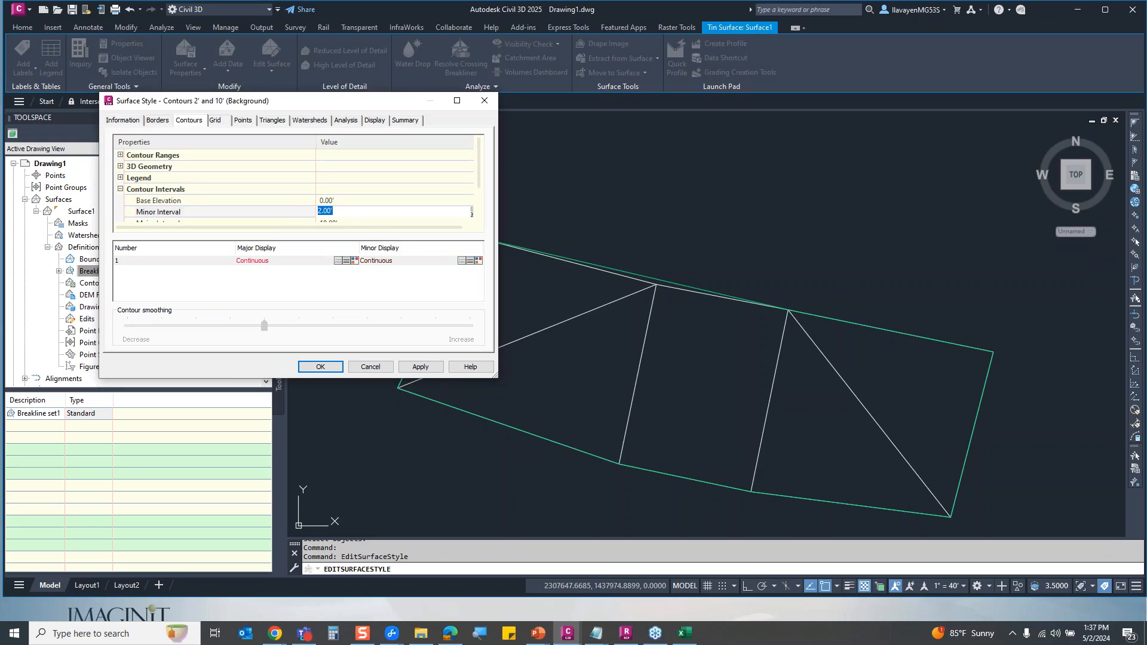
{"action": "type", "text": "0.5"}
{"action": "key", "text": "Return"}
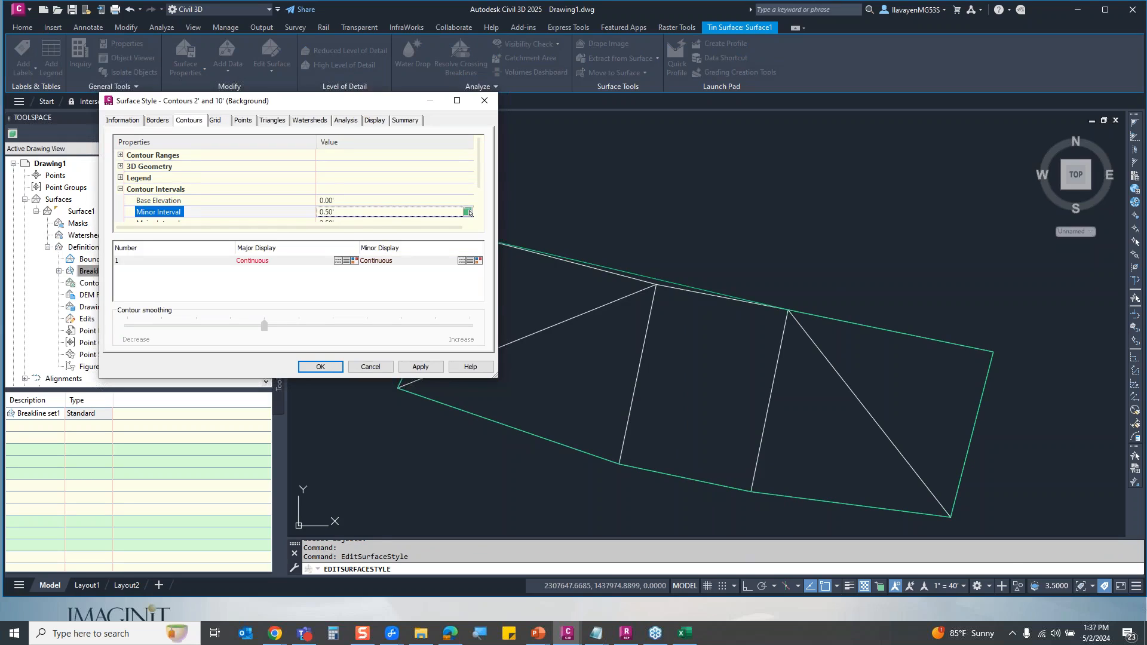
{"action": "left_click", "coordinate": [320, 366]}
{"action": "key", "text": "Escape"}
- Open the ramp surface in the Object Viewer, orbit it to a low front-right view, and close the viewer
{"action": "left_click", "coordinate": [933, 417]}
{"action": "left_click", "coordinate": [861, 356]}
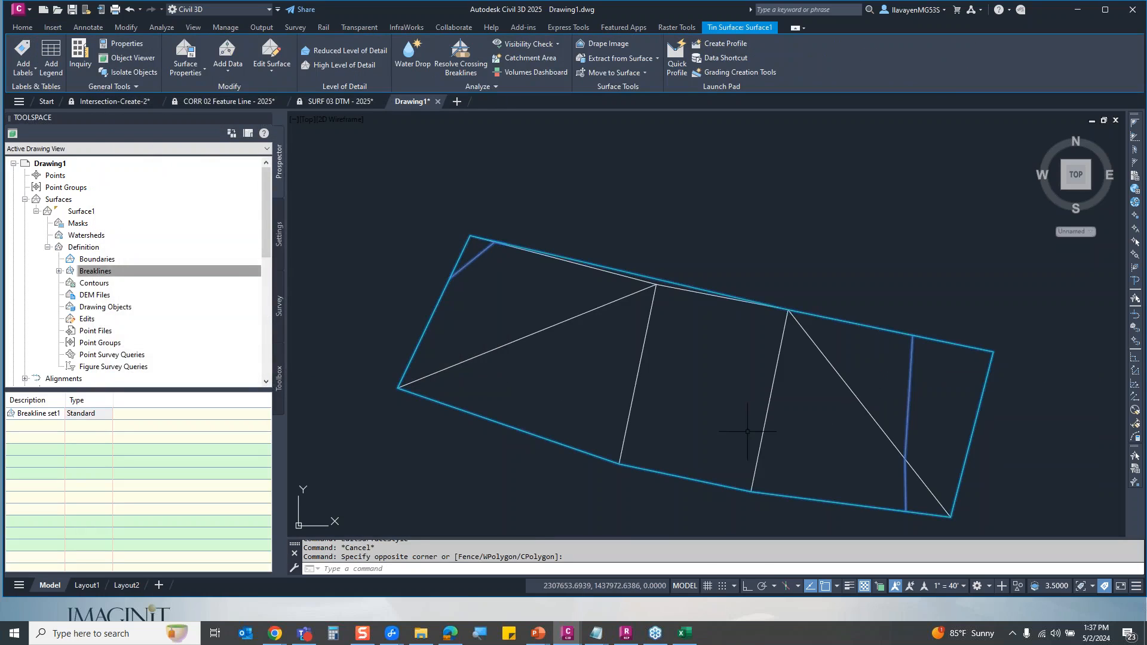
{"action": "right_click", "coordinate": [782, 402]}
{"action": "left_click", "coordinate": [818, 365]}
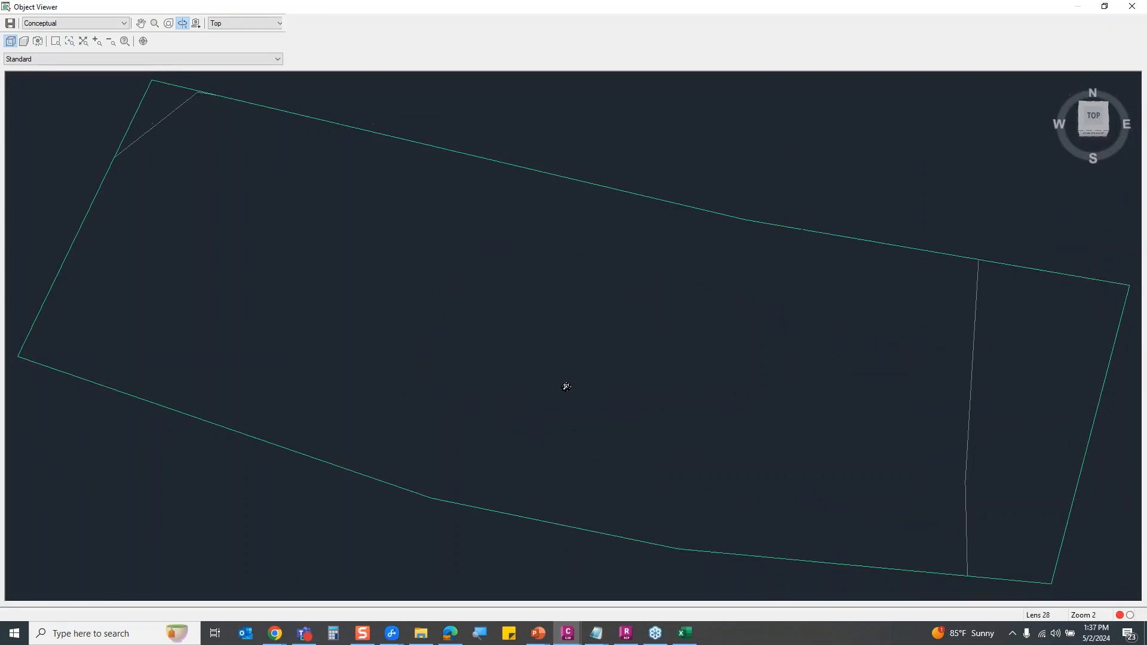
{"action": "mouse_move", "coordinate": [567, 386]}
{"action": "left_mouse_down"}
{"action": "mouse_move", "coordinate": [578, 427]}
{"action": "mouse_move", "coordinate": [673, 384]}
{"action": "mouse_move", "coordinate": [663, 387]}
{"action": "mouse_move", "coordinate": [796, 402]}
{"action": "mouse_move", "coordinate": [645, 396]}
{"action": "mouse_move", "coordinate": [494, 344]}
{"action": "left_mouse_up"}
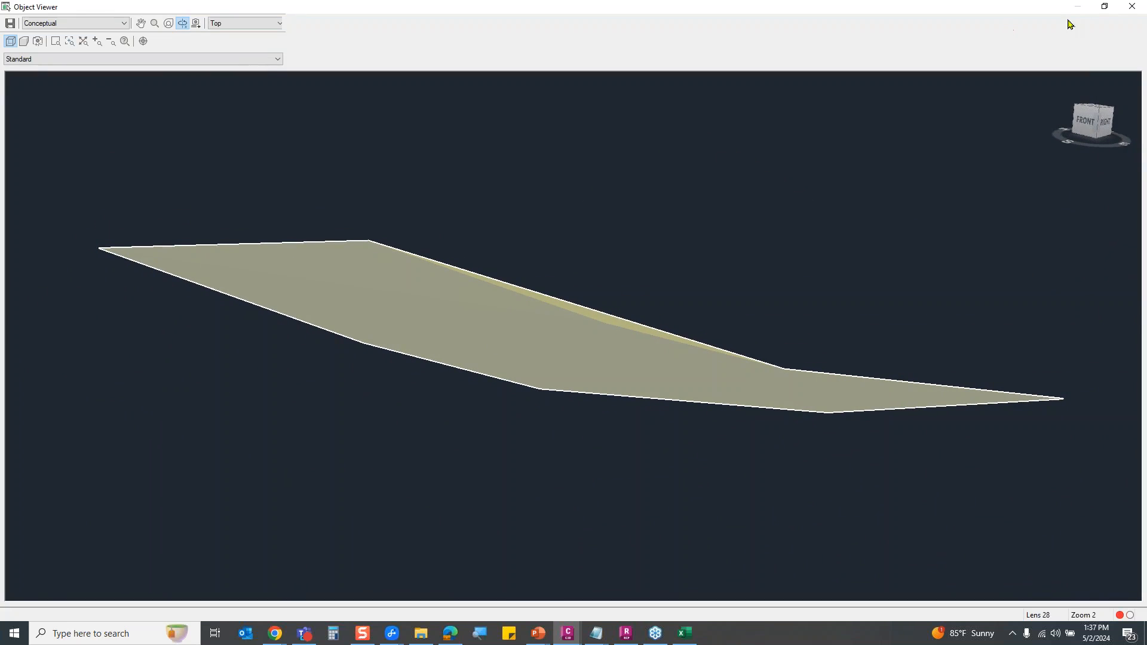
{"action": "left_click", "coordinate": [1133, 9]}
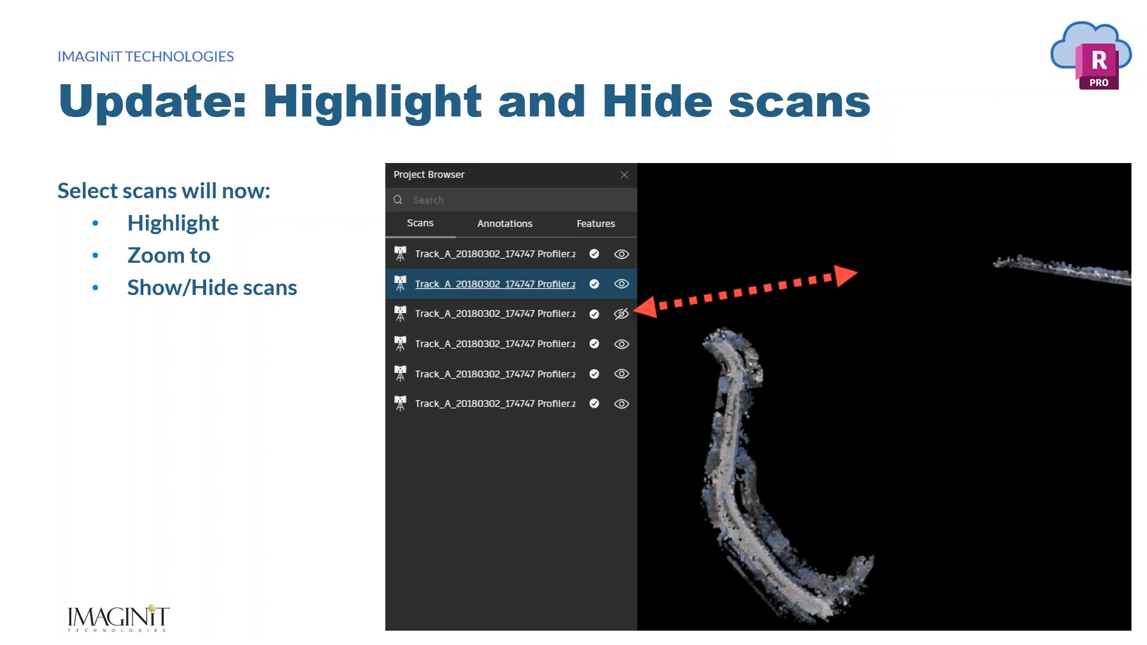
- Switch to Autodesk Docs and open Whats New 2025.rcp from the ReCAP folder
{"action": "left_click_drag", "start_coordinate": [1146, 101], "coordinate": [662, 138]}
{"action": "double_click", "coordinate": [662, 140]}
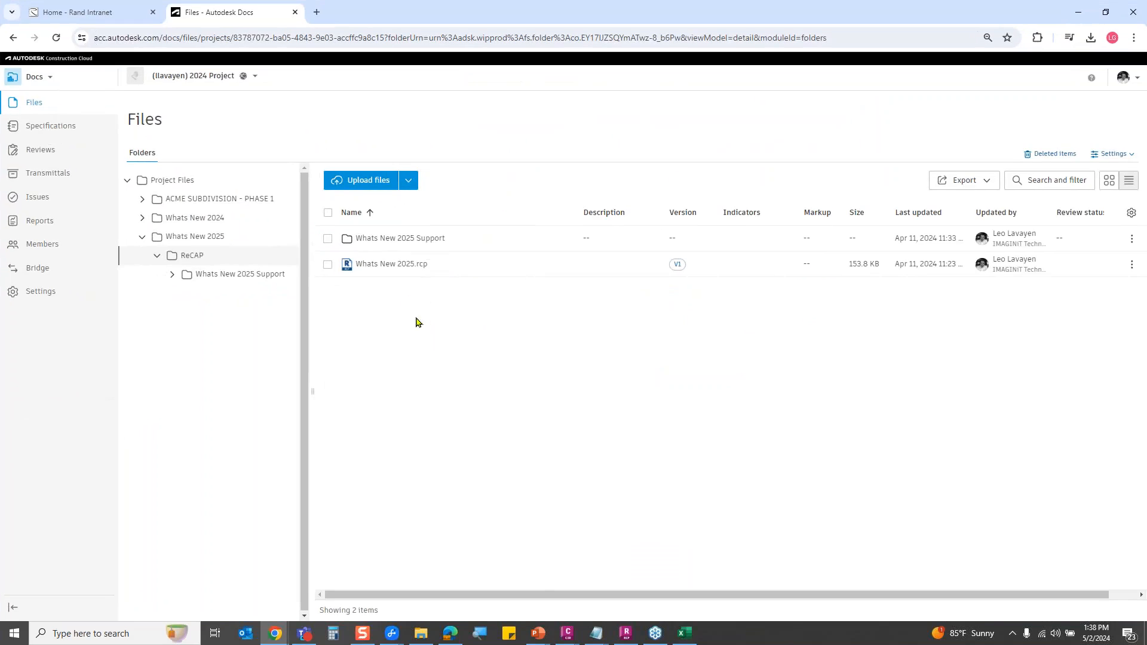
{"action": "left_click", "coordinate": [396, 266]}
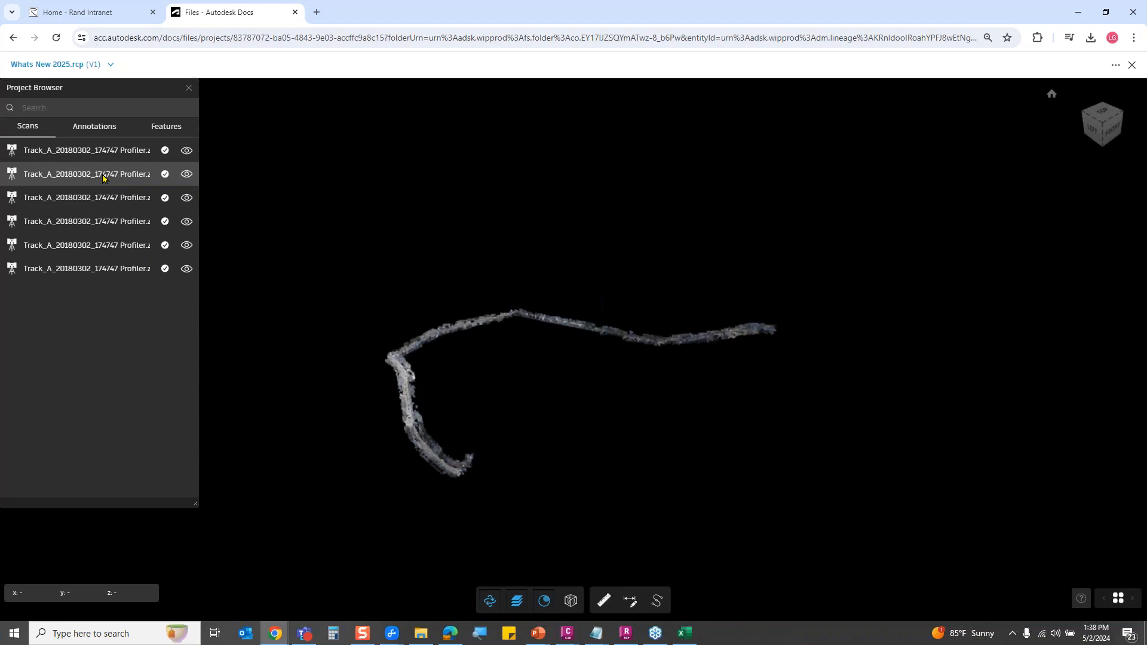
- Zoom to the second, third and fourth scans of the project in turn
{"action": "left_click", "coordinate": [103, 177]}
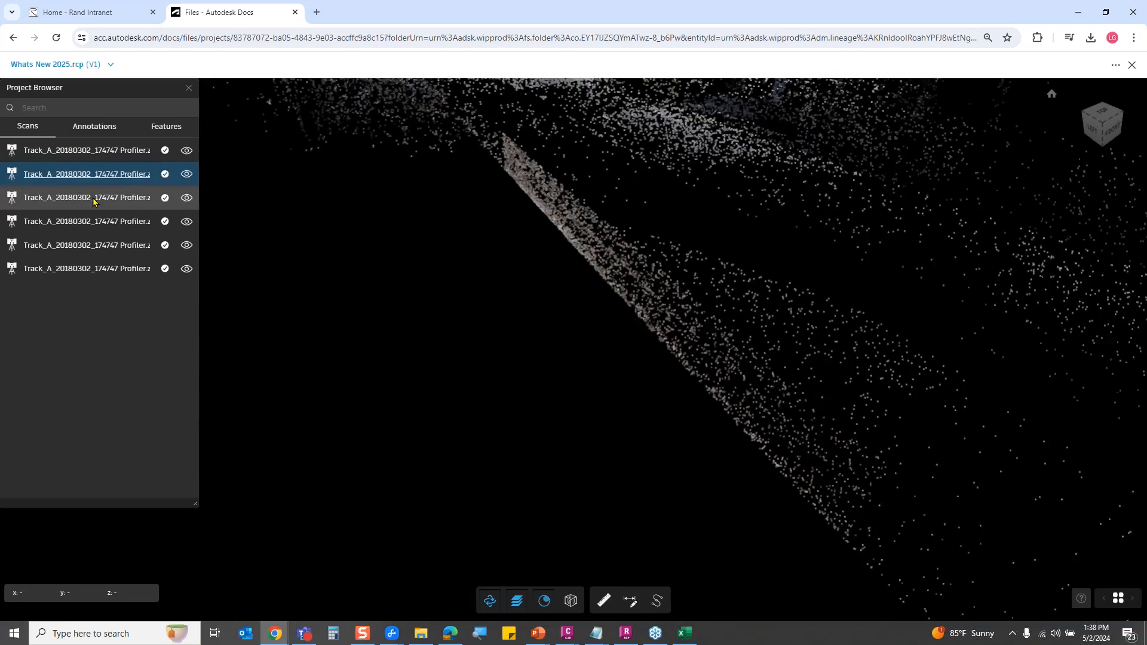
{"action": "left_click", "coordinate": [93, 202]}
{"action": "left_click", "coordinate": [93, 222]}
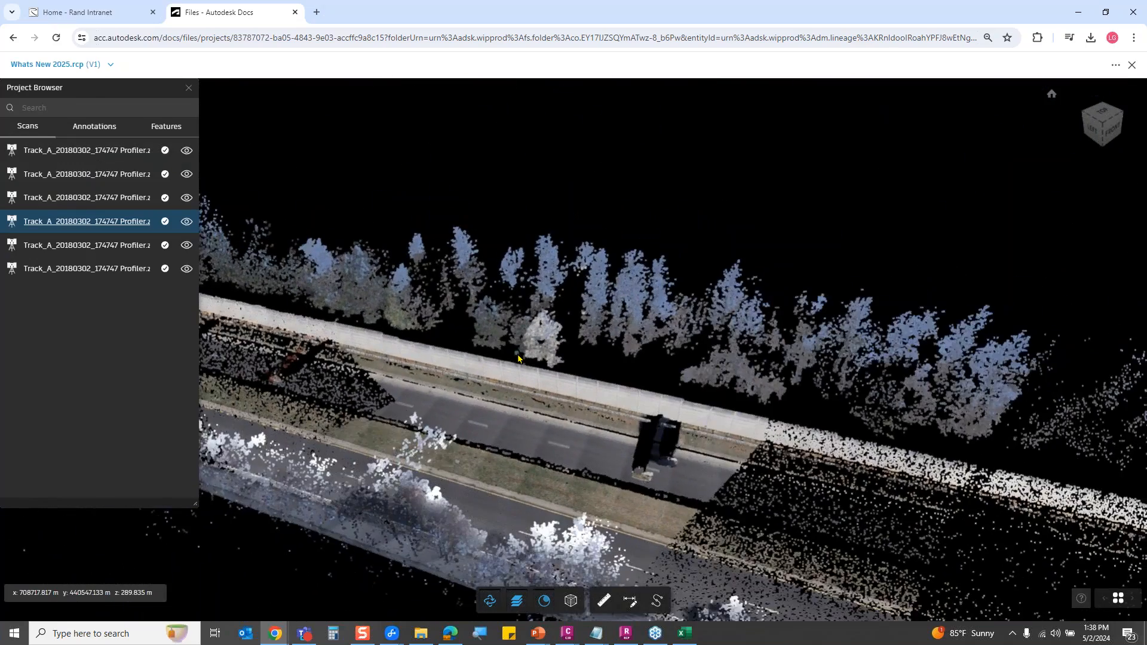
- Hide every scan in the project except the fourth one
{"action": "left_click", "coordinate": [186, 150]}
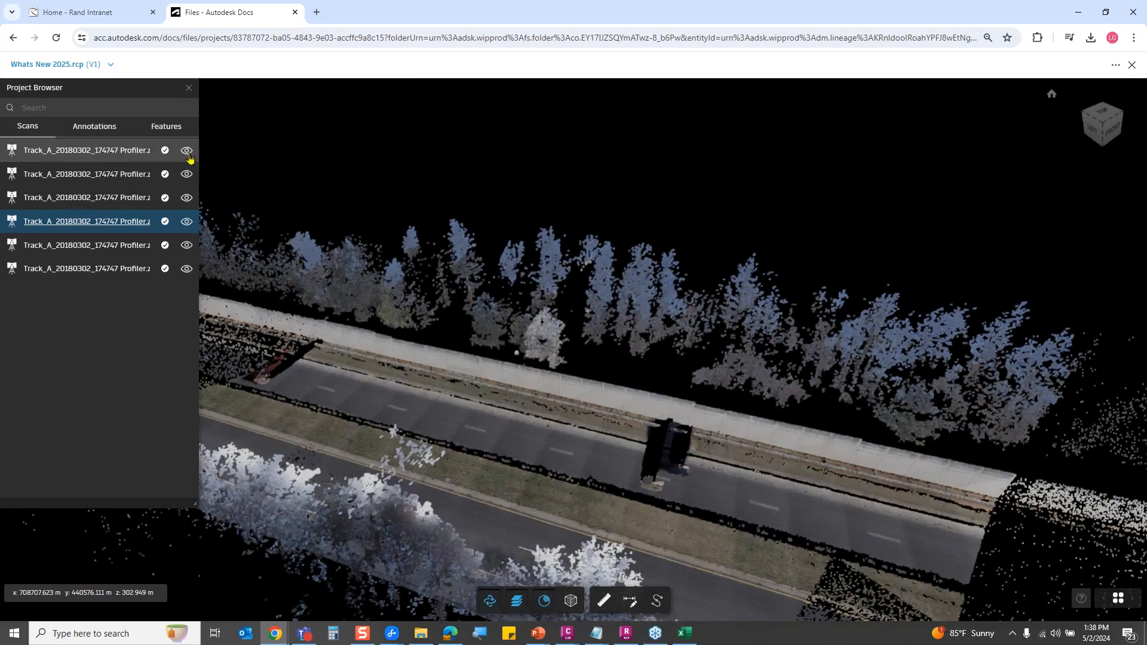
{"action": "left_click", "coordinate": [187, 174]}
{"action": "left_click", "coordinate": [186, 198]}
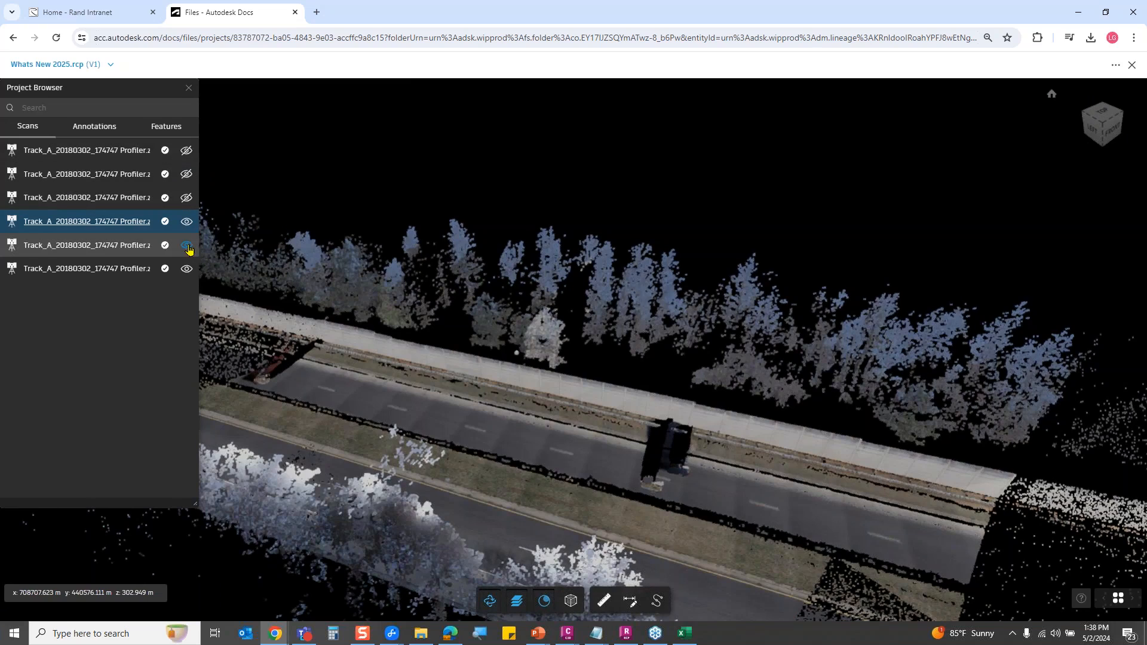
{"action": "left_click", "coordinate": [186, 245]}
{"action": "left_click", "coordinate": [185, 269]}
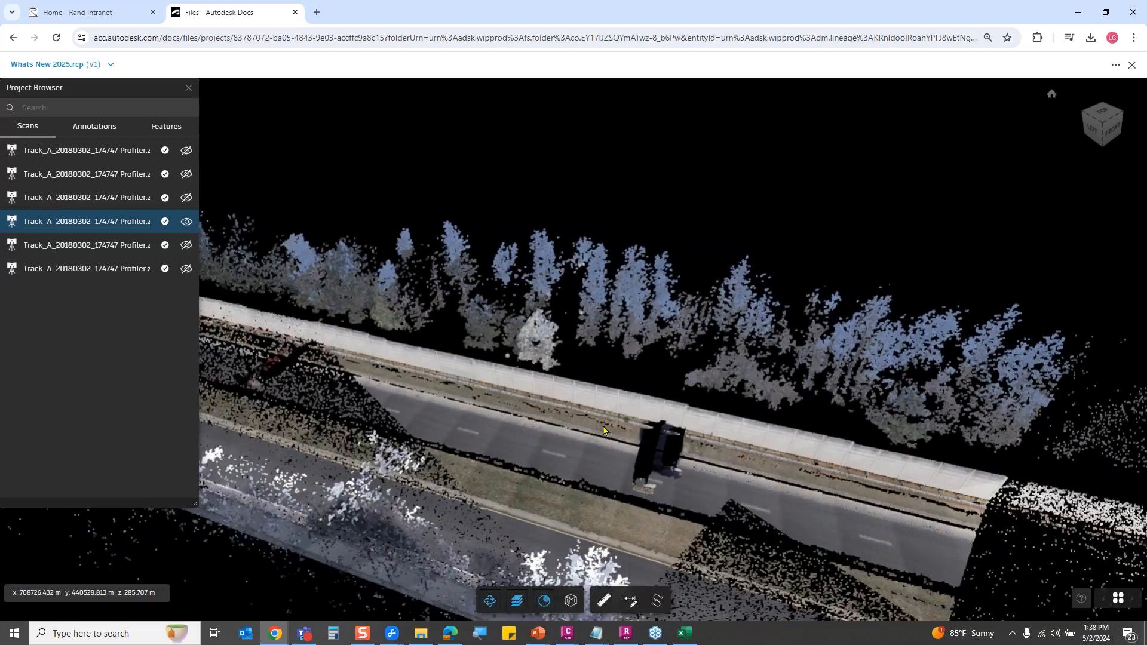
- Examine the fourth scan from an overview down to road level beside the wall, and open the feature extraction tools
{"action": "scroll", "coordinate": [584, 430], "scroll_direction": "down", "scroll_amount": 10}
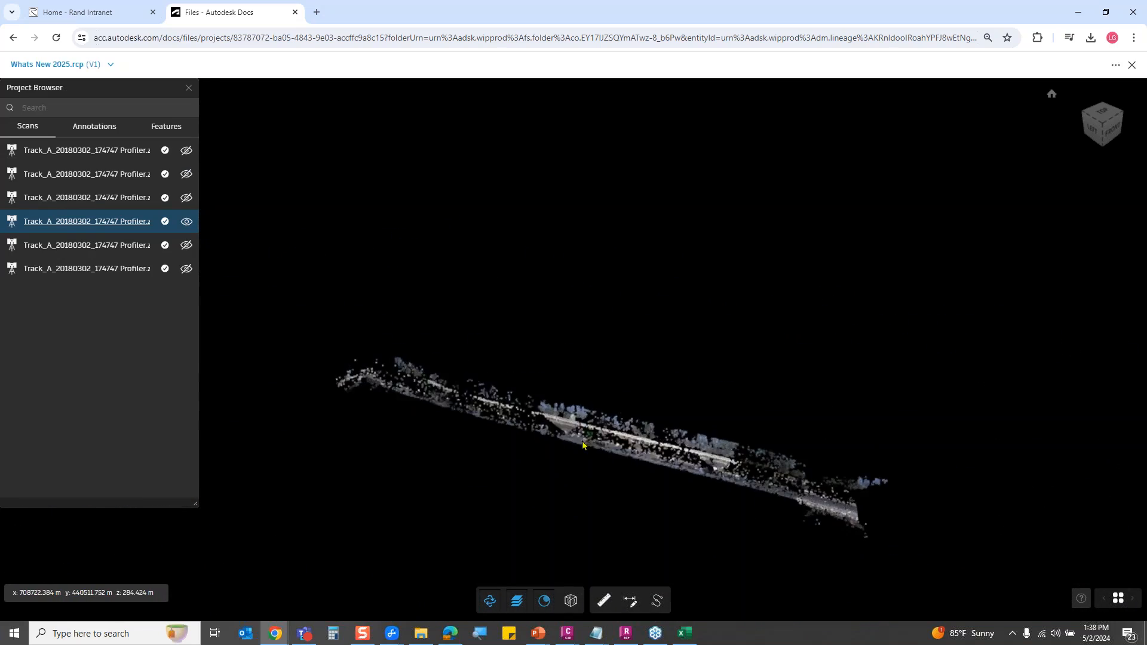
{"action": "left_click_drag", "start_coordinate": [491, 440], "coordinate": [484, 482]}
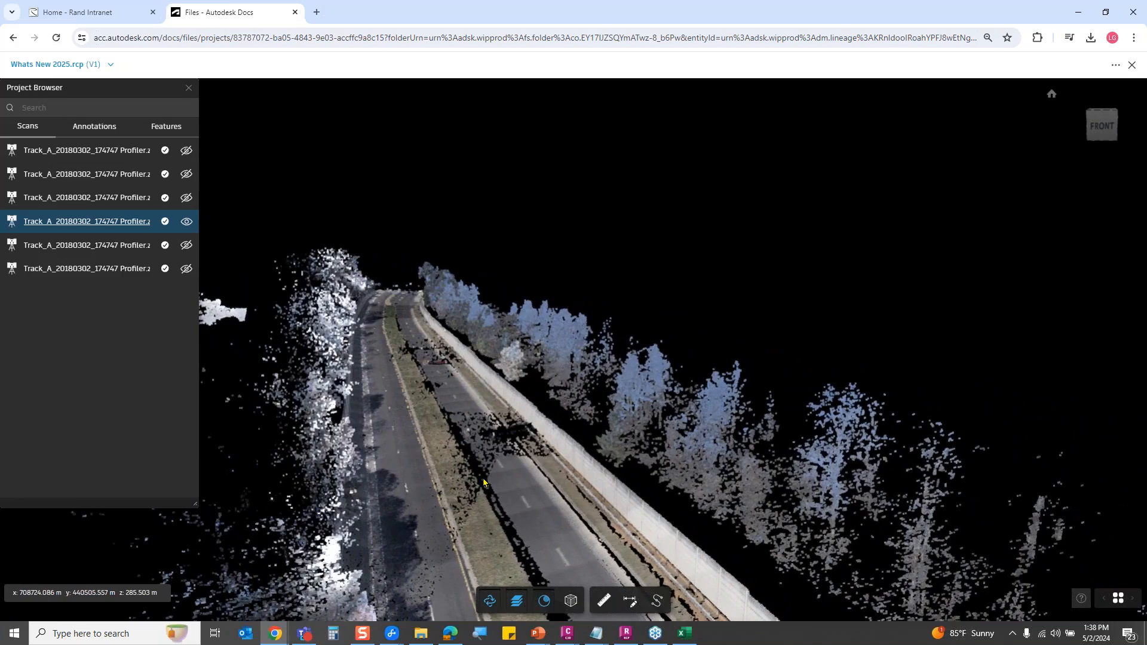
{"action": "scroll", "coordinate": [518, 487], "scroll_direction": "up", "scroll_amount": 5}
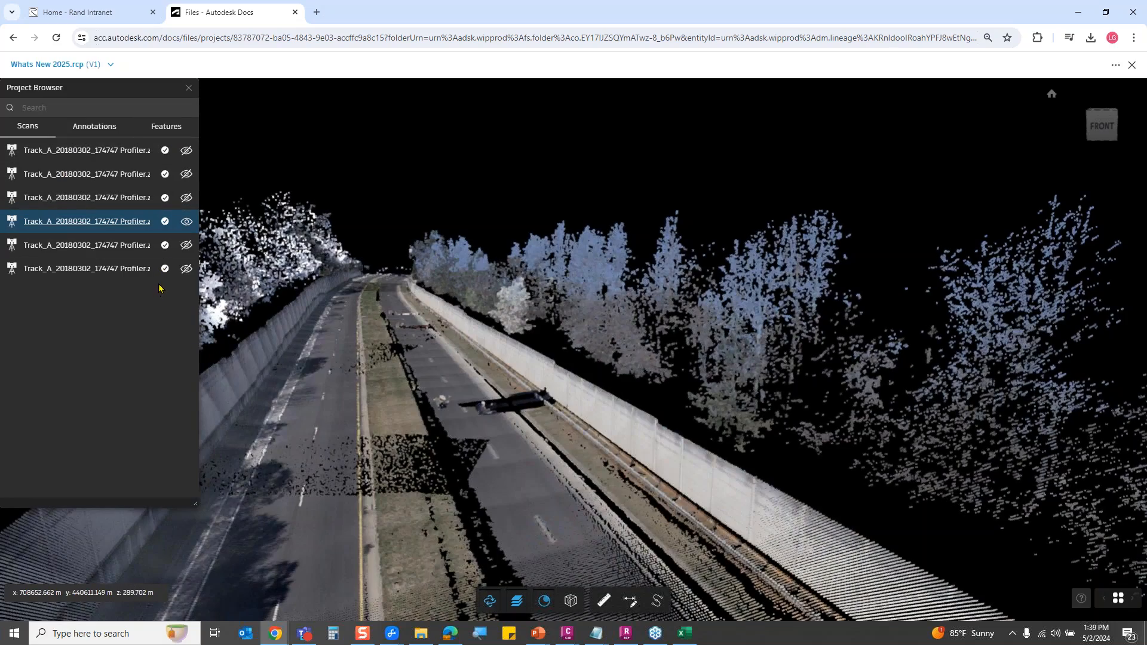
{"action": "scroll", "coordinate": [599, 495], "scroll_direction": "up", "scroll_amount": 5}
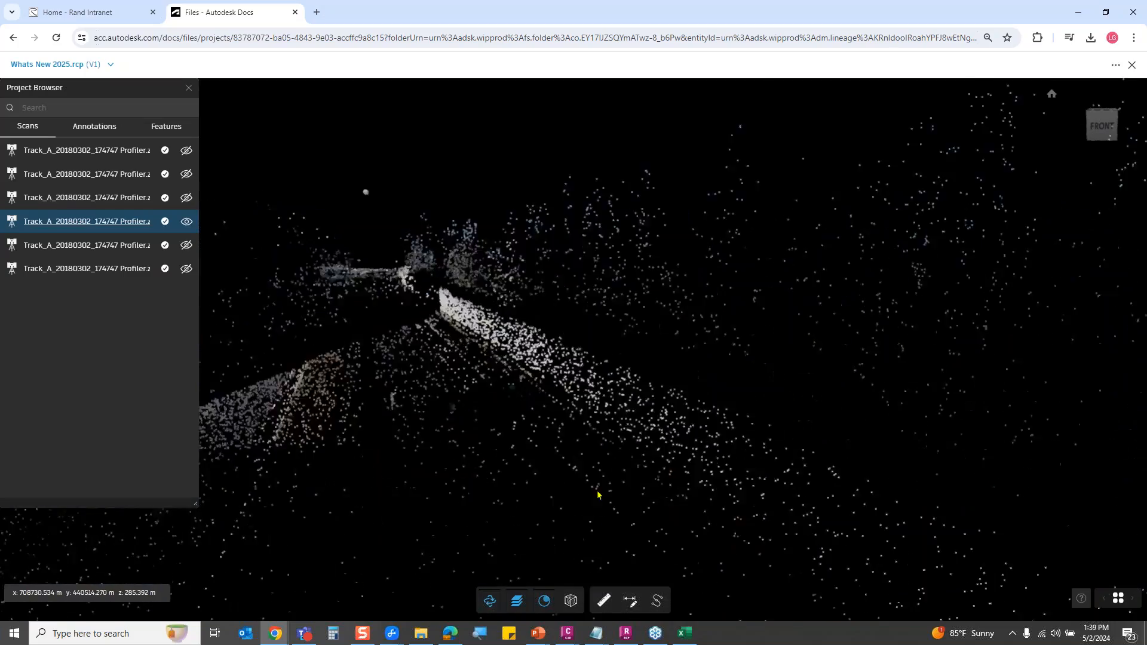
{"action": "scroll", "coordinate": [598, 508], "scroll_direction": "up", "scroll_amount": 3}
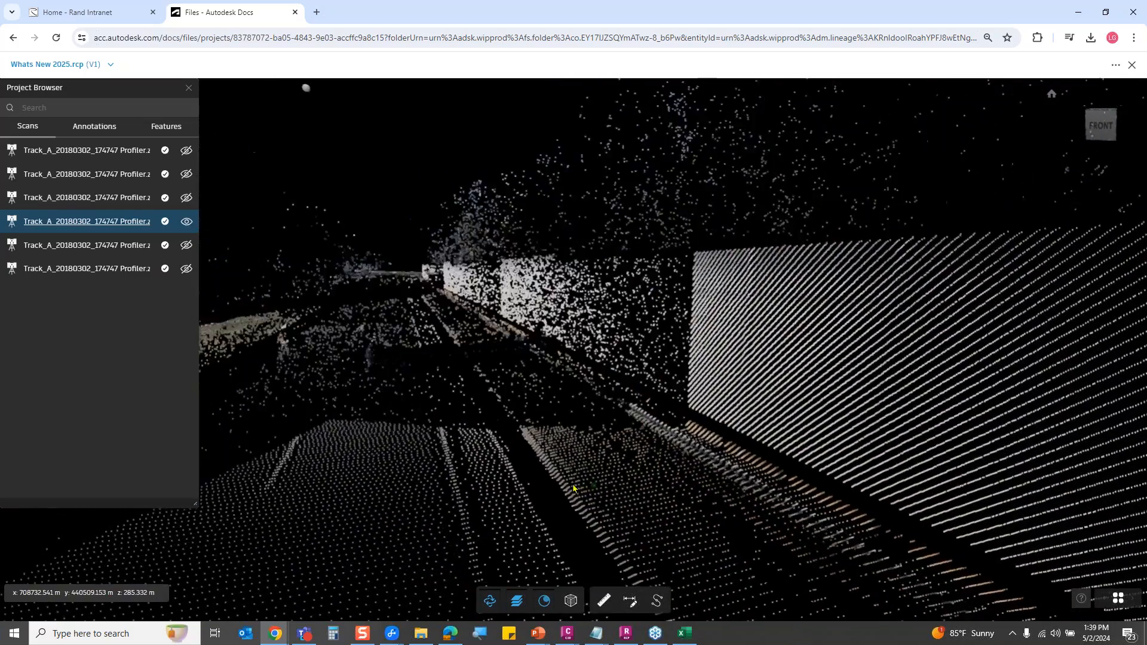
{"action": "left_click_drag", "start_coordinate": [573, 489], "coordinate": [633, 521]}
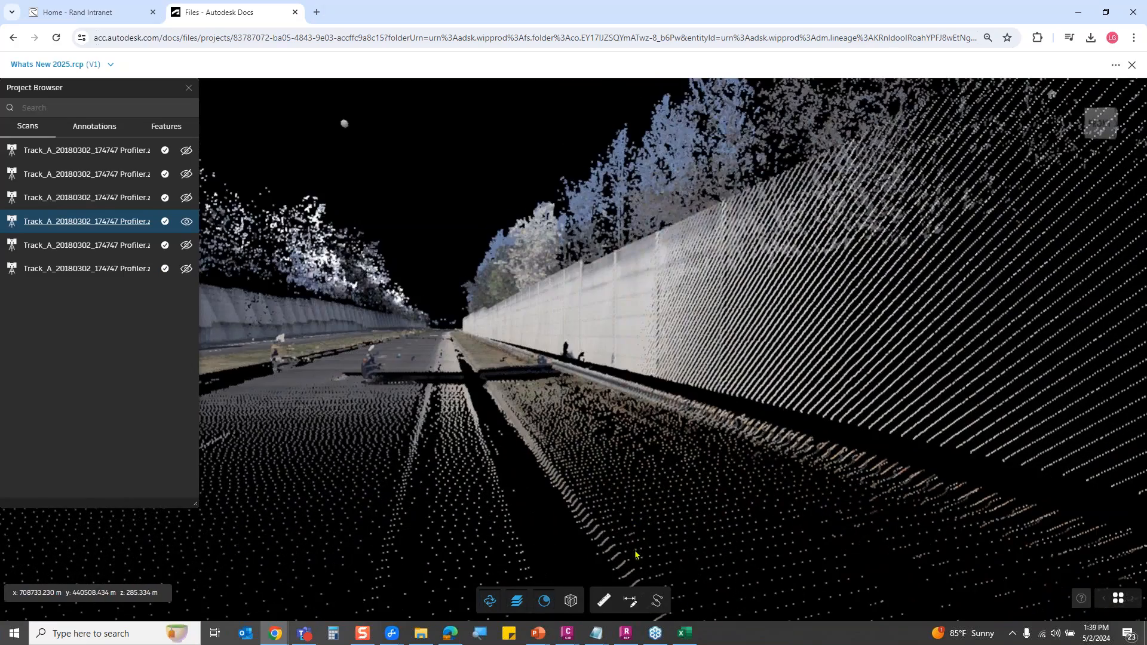
{"action": "left_click", "coordinate": [656, 601]}
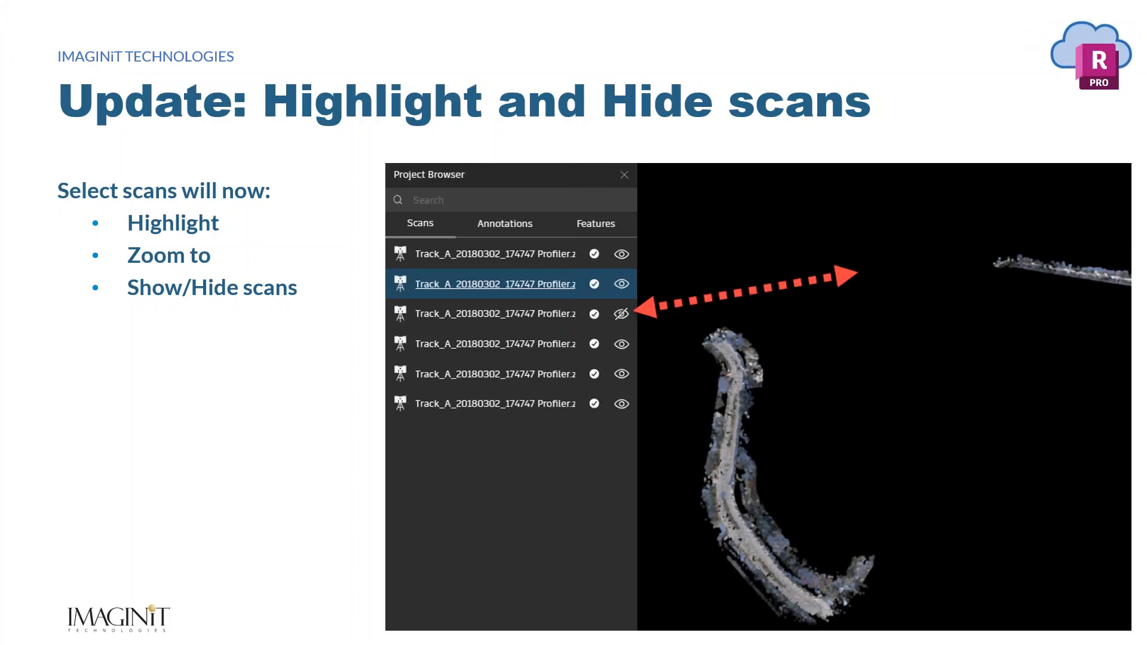
{"action": "left_click", "coordinate": [892, 419]}
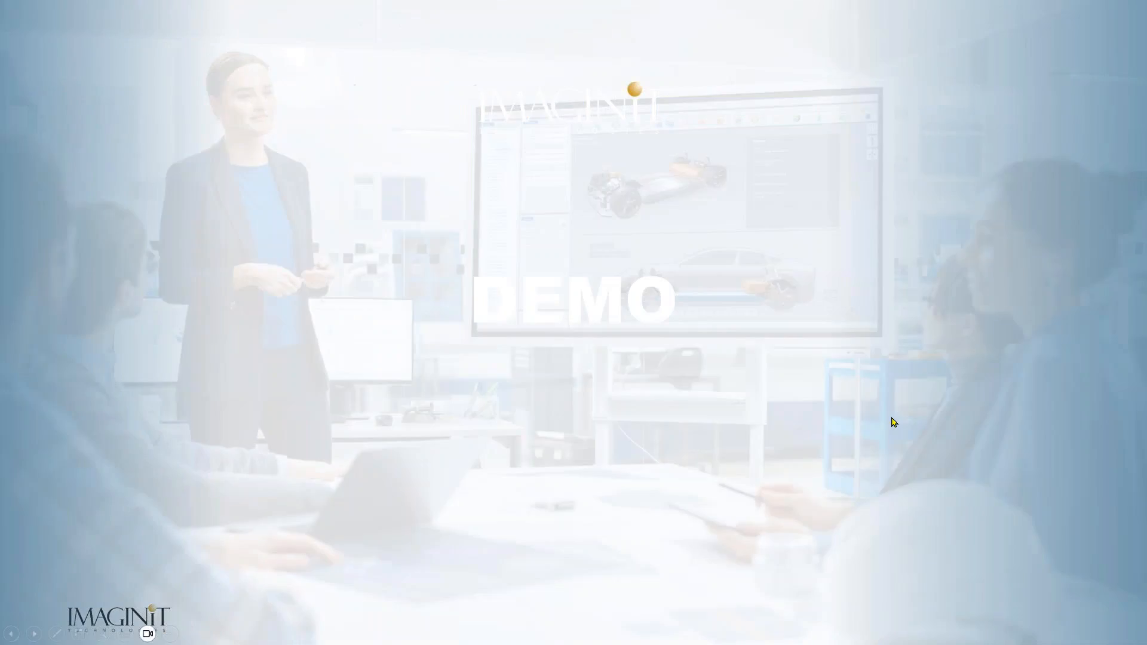
{"action": "left_click", "coordinate": [892, 419]}
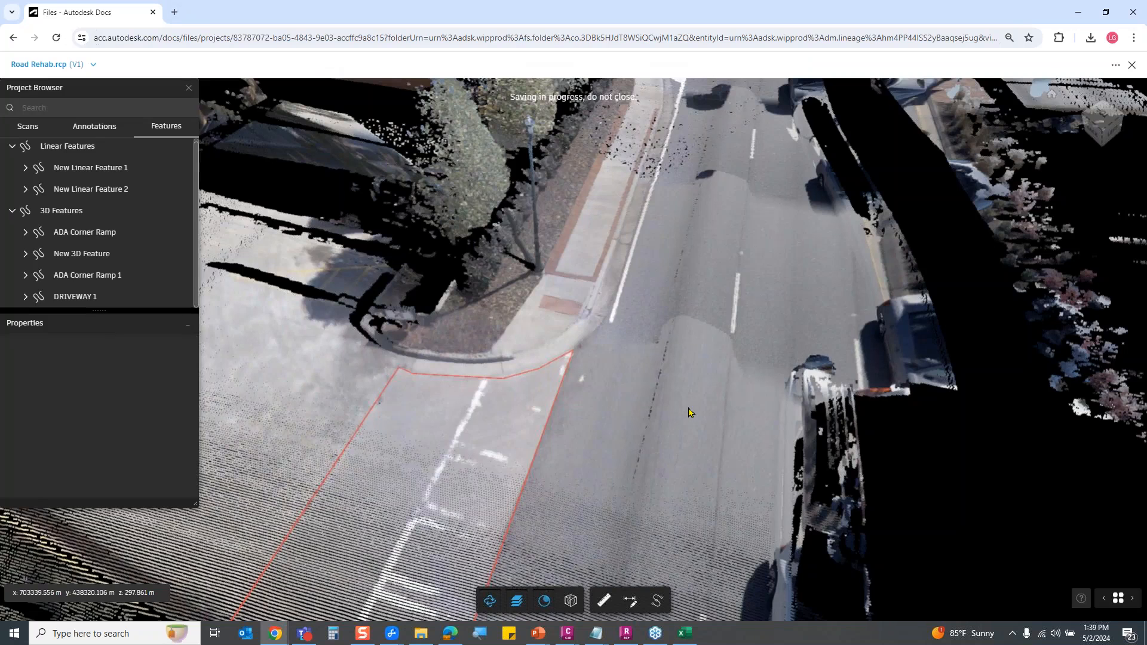
- Look over the extracted driveway outline in Road Rehab.rcp and hide the Project Browser
{"action": "scroll", "coordinate": [544, 407], "scroll_direction": "down", "scroll_amount": 3}
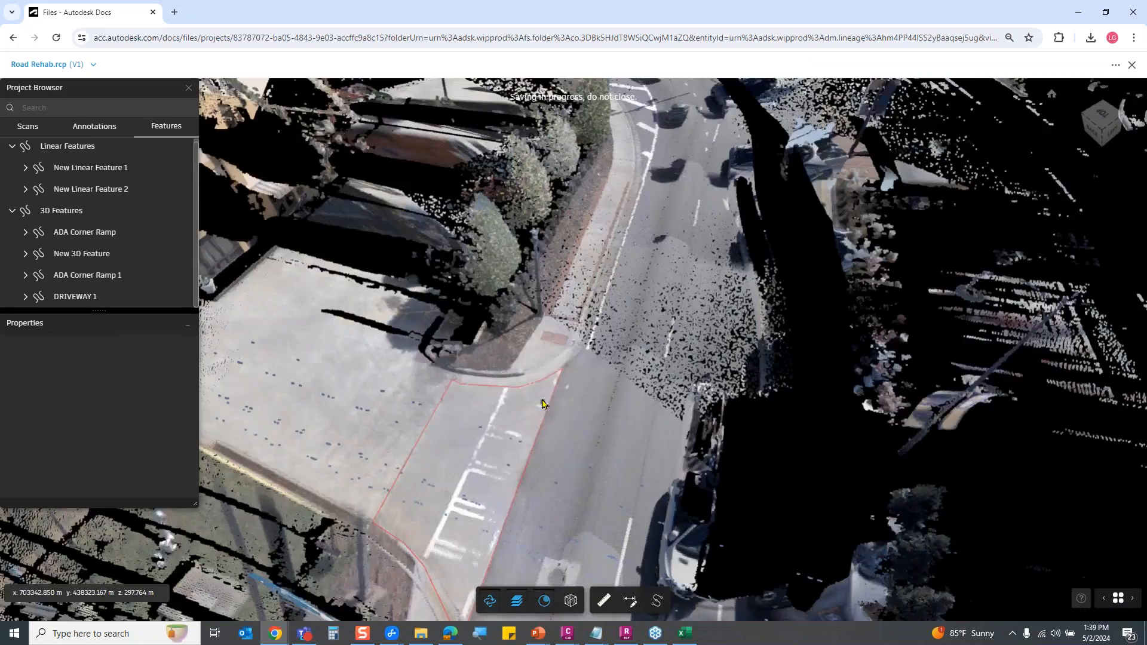
{"action": "middle_click_drag", "start_coordinate": [542, 400], "coordinate": [544, 370]}
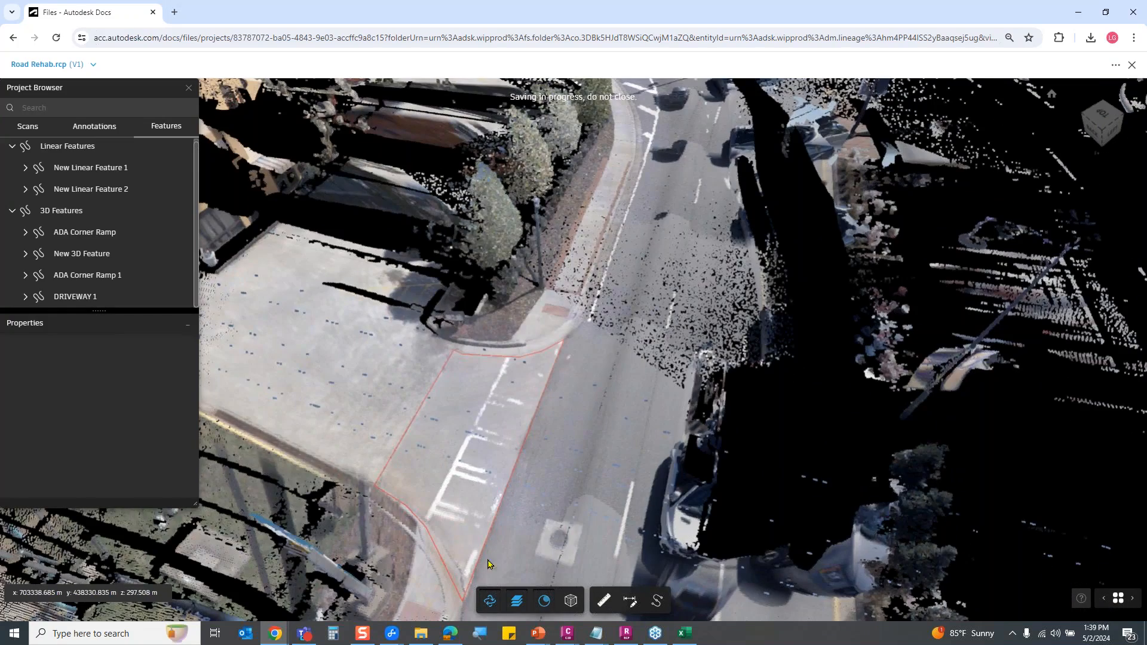
{"action": "left_click", "coordinate": [188, 89]}
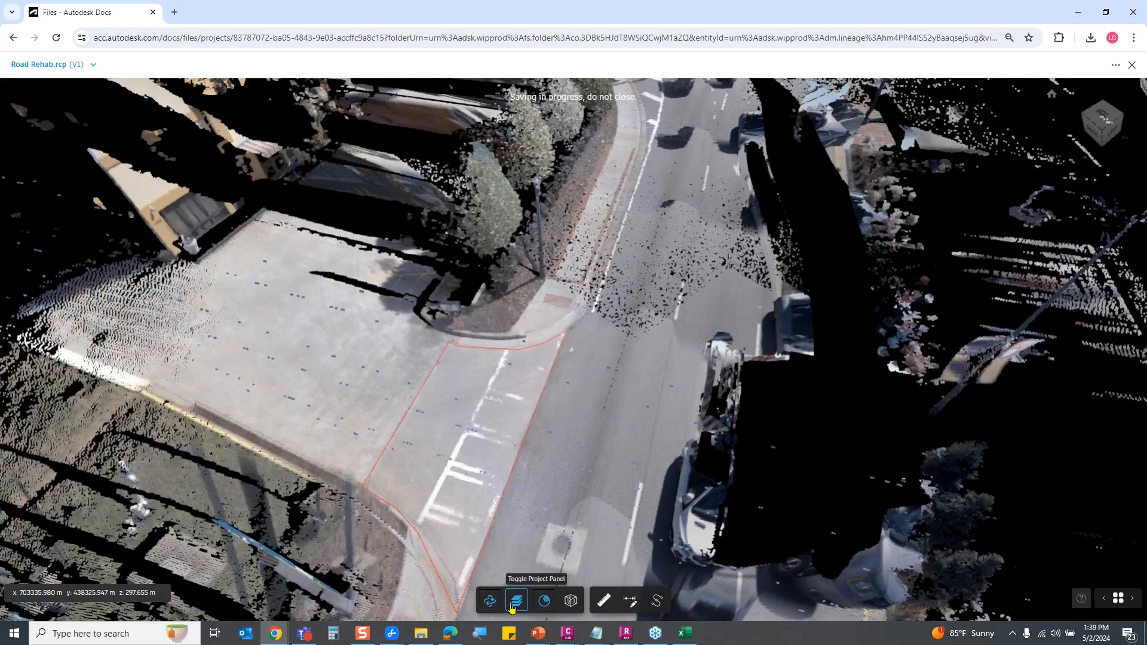
{"action": "scroll", "coordinate": [355, 427], "scroll_direction": "down", "scroll_amount": 1}
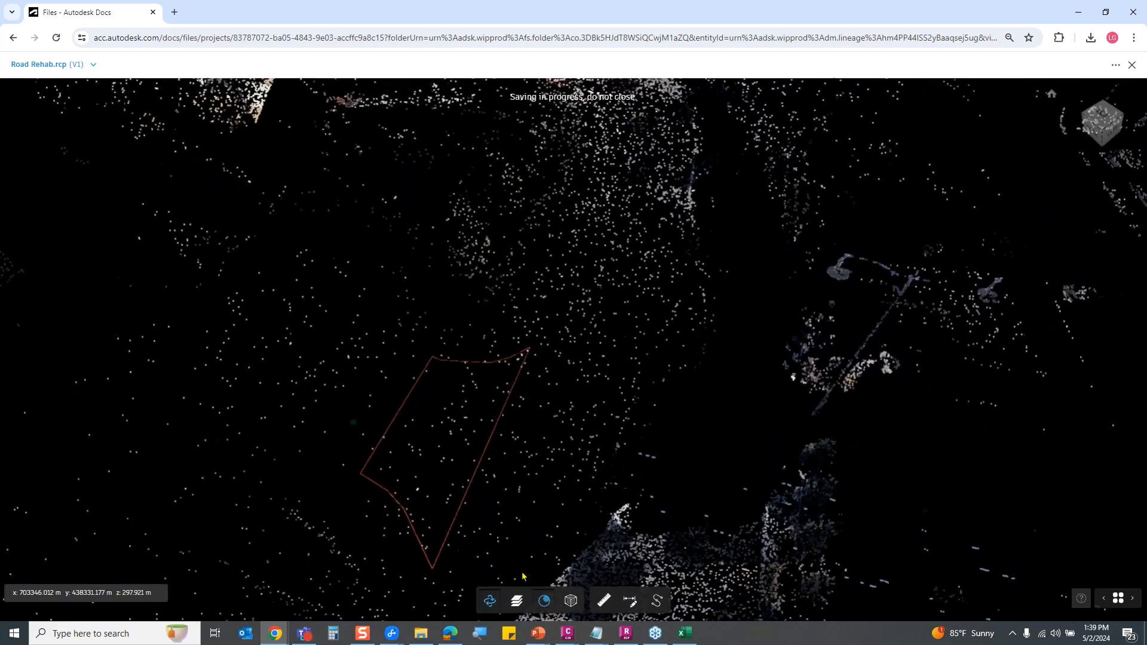
- Color the Road Rehab point cloud by elevation and view it from the left side at full extent
{"action": "left_click", "coordinate": [575, 612]}
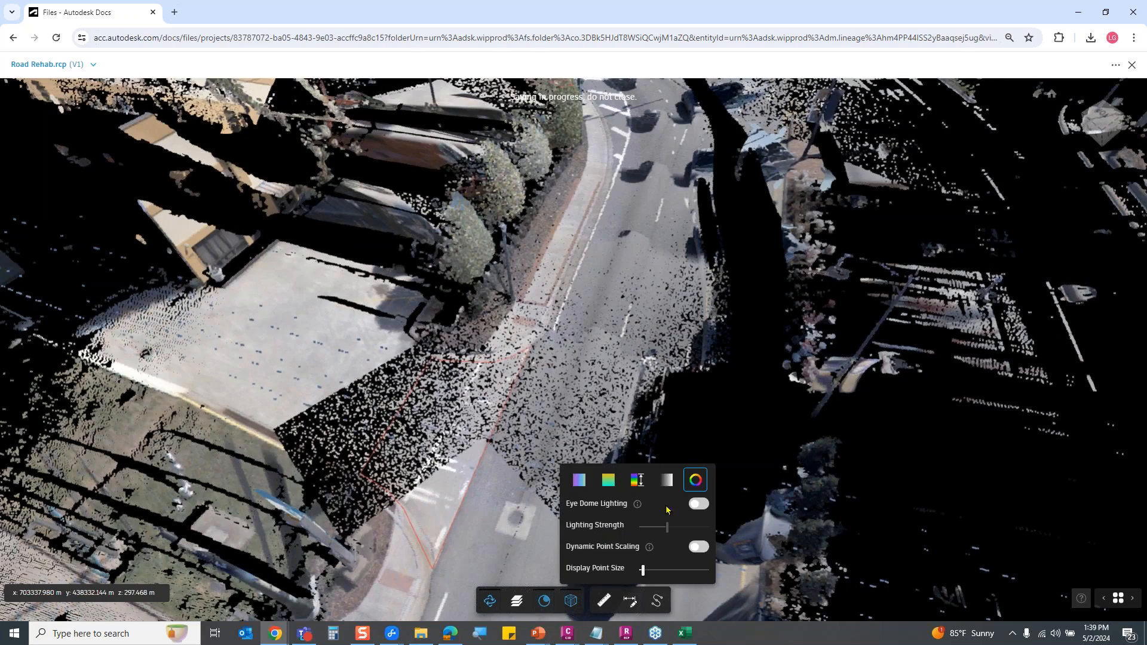
{"action": "left_click", "coordinate": [636, 481]}
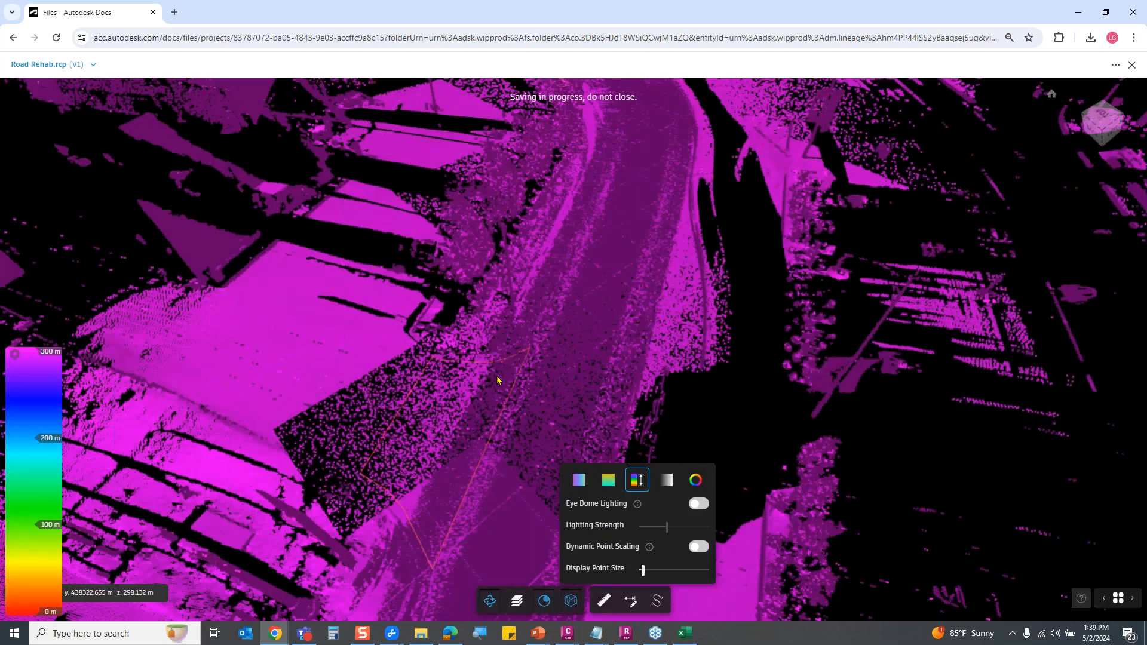
{"action": "scroll", "coordinate": [507, 357], "scroll_direction": "down", "scroll_amount": 5}
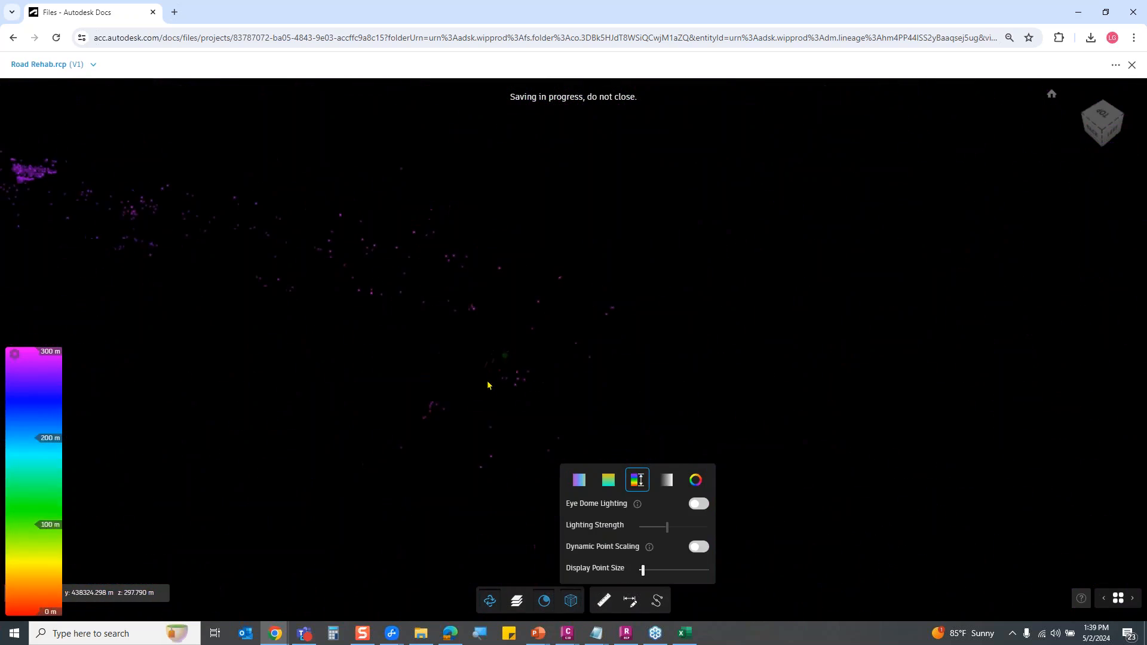
{"action": "left_click_drag", "start_coordinate": [576, 455], "coordinate": [531, 415]}
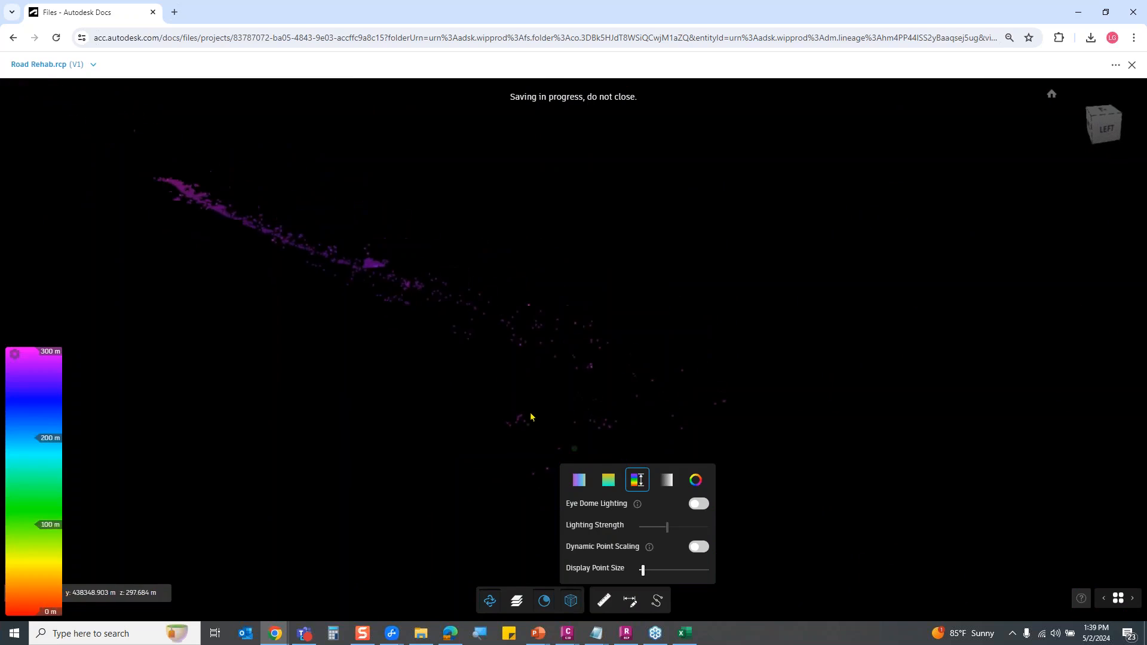
- Show the Road Rehab point cloud in Shading Mode, switch it to intensity coloring, and inspect the curved road
{"action": "left_click", "coordinate": [669, 489]}
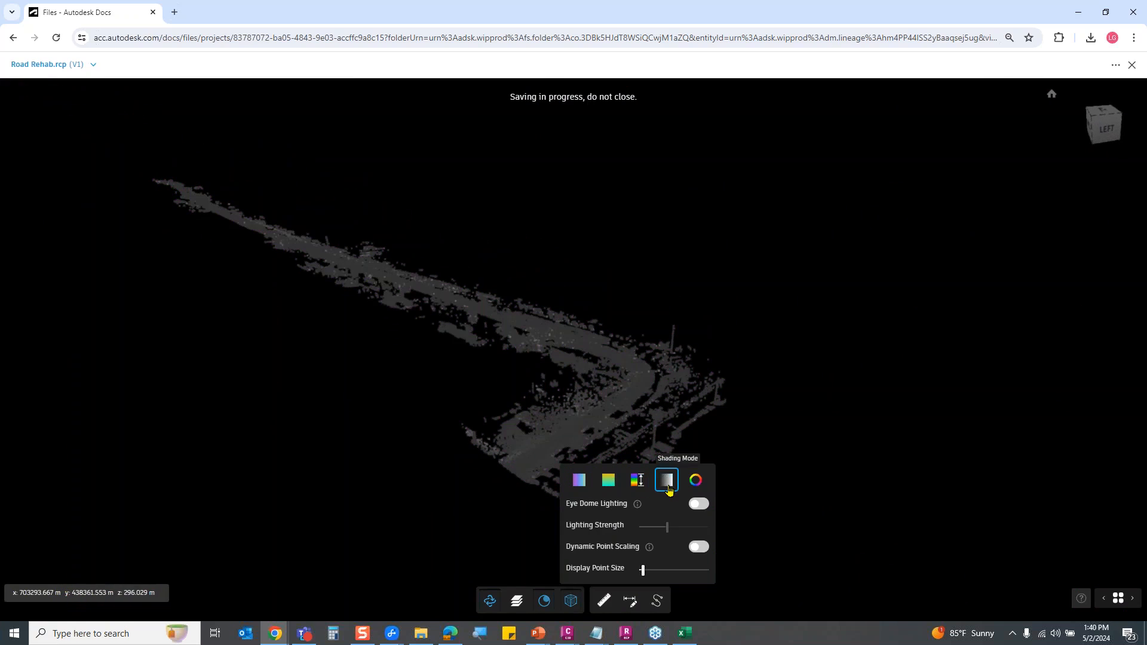
{"action": "left_click", "coordinate": [607, 479]}
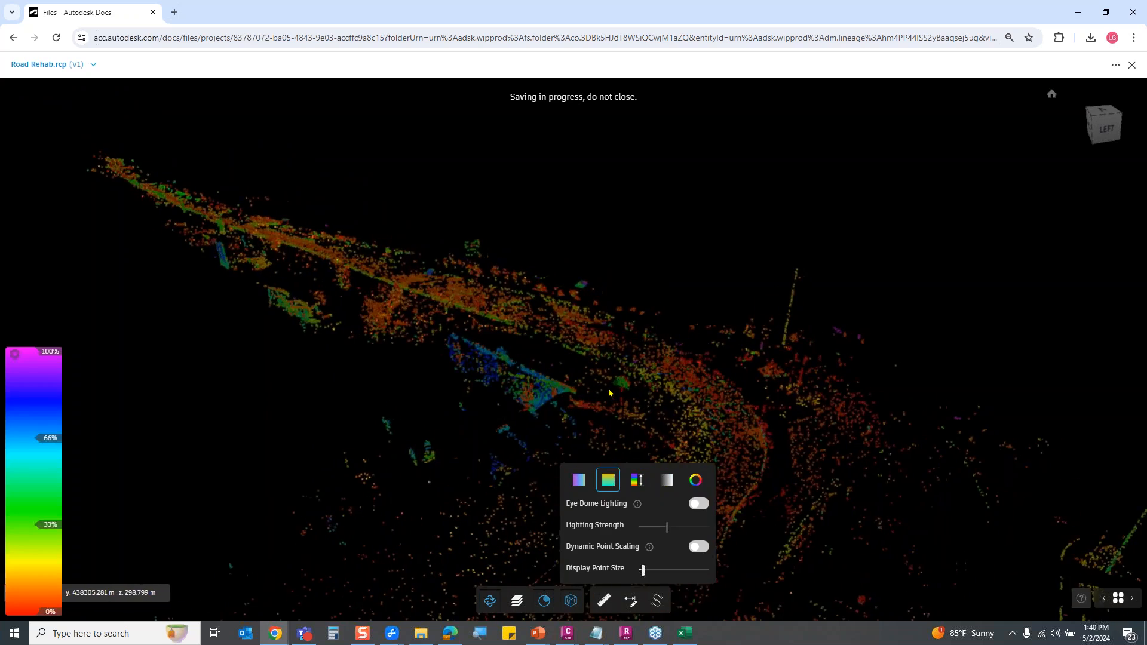
{"action": "left_click_drag", "start_coordinate": [492, 382], "coordinate": [527, 412]}
{"action": "left_click_drag", "start_coordinate": [496, 409], "coordinate": [597, 416]}
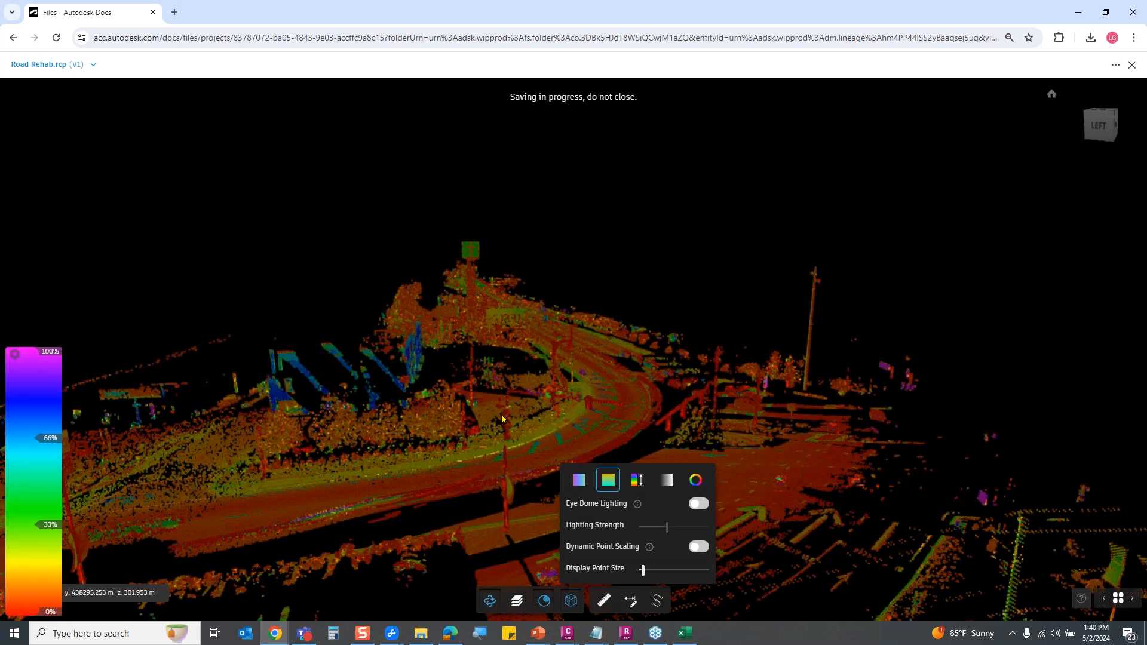
- Switch to the browser window showing Whats New 2025.rcp, exit the feature extraction tools, and color the point cloud by intensity
{"action": "mouse_move", "coordinate": [270, 627]}
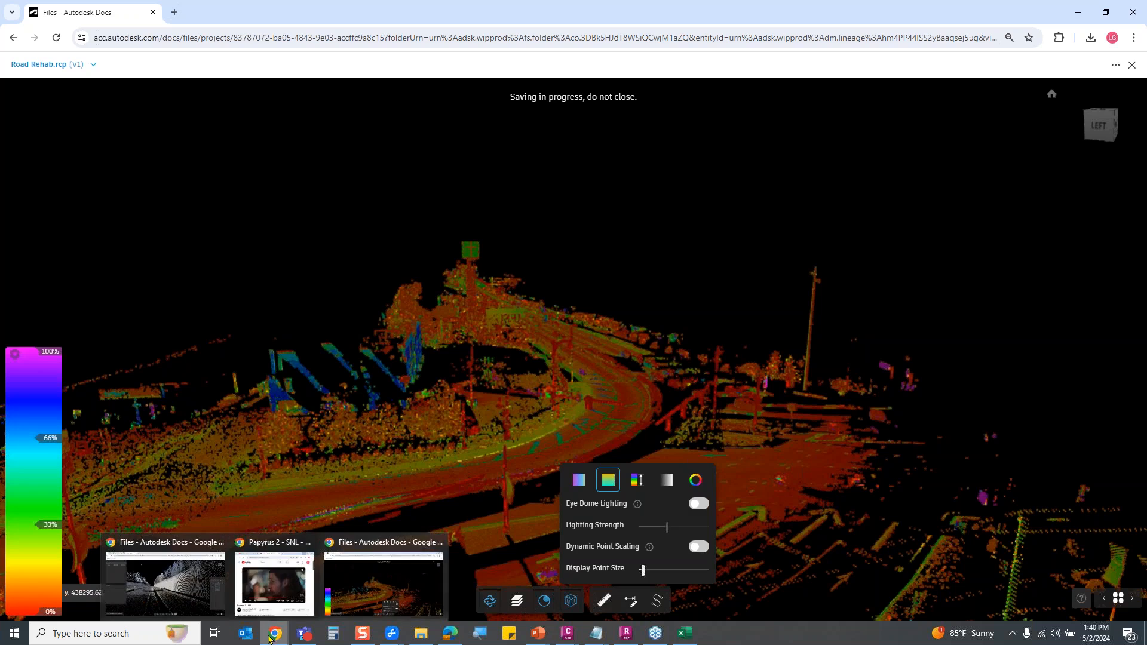
{"action": "left_click", "coordinate": [194, 598]}
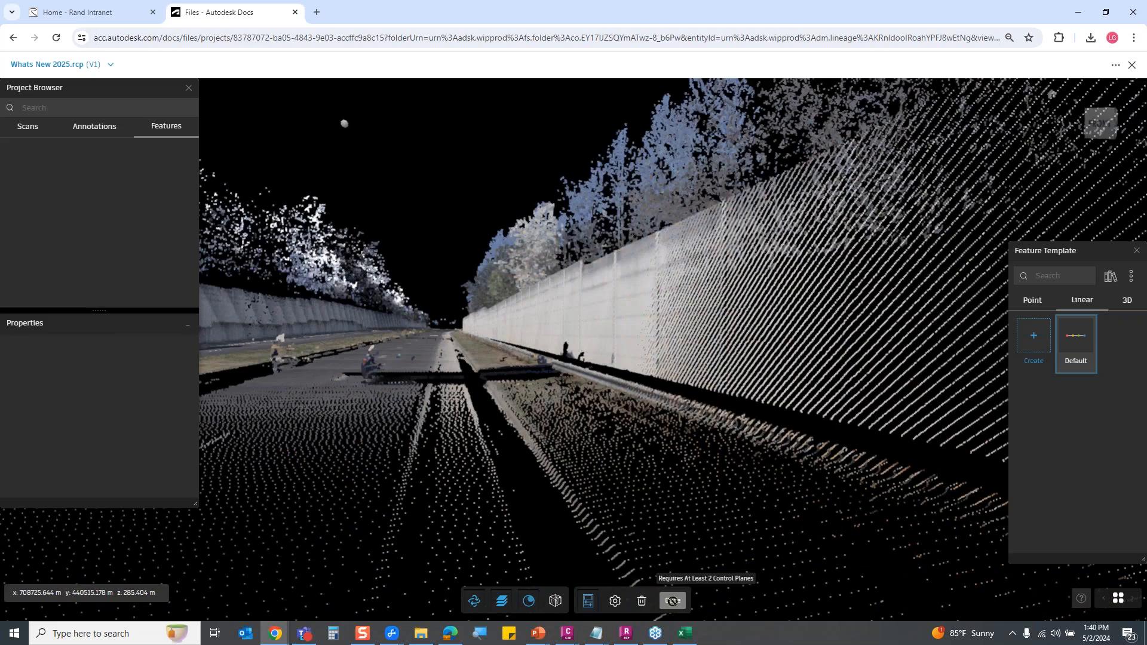
{"action": "key", "text": "Escape"}
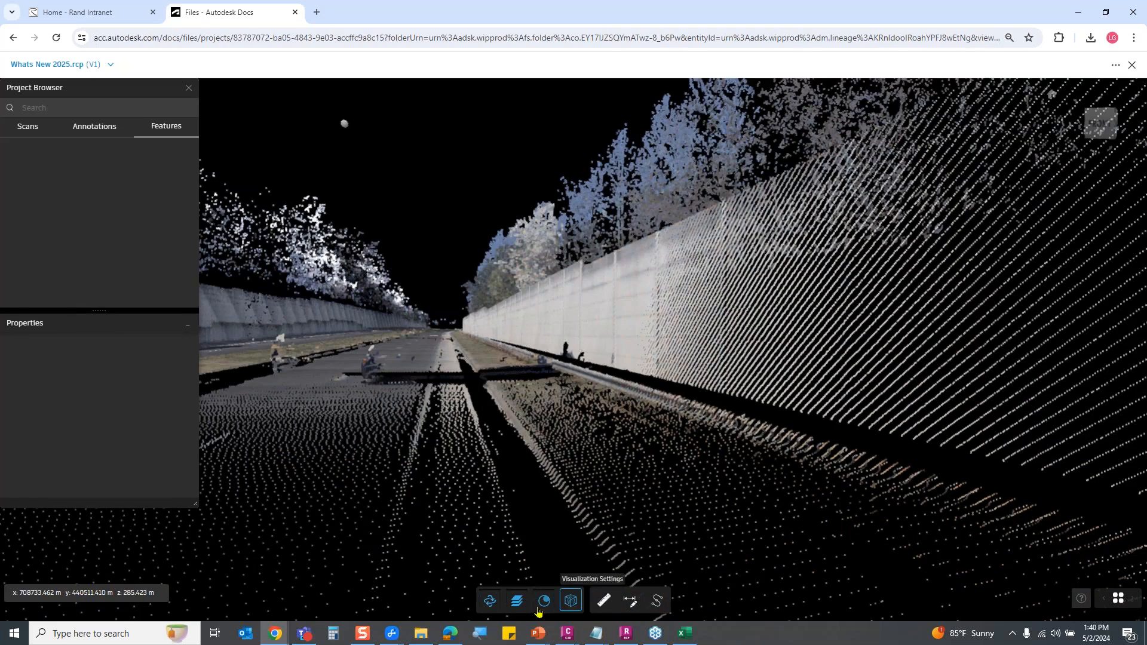
{"action": "left_click", "coordinate": [567, 607]}
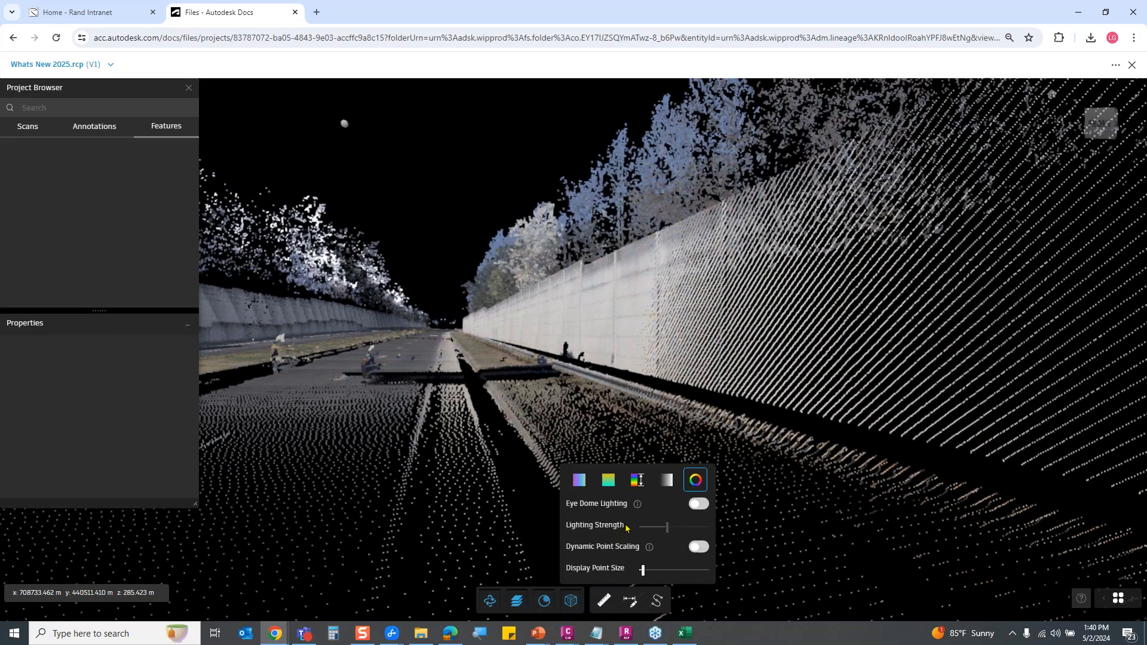
{"action": "left_click", "coordinate": [608, 480]}
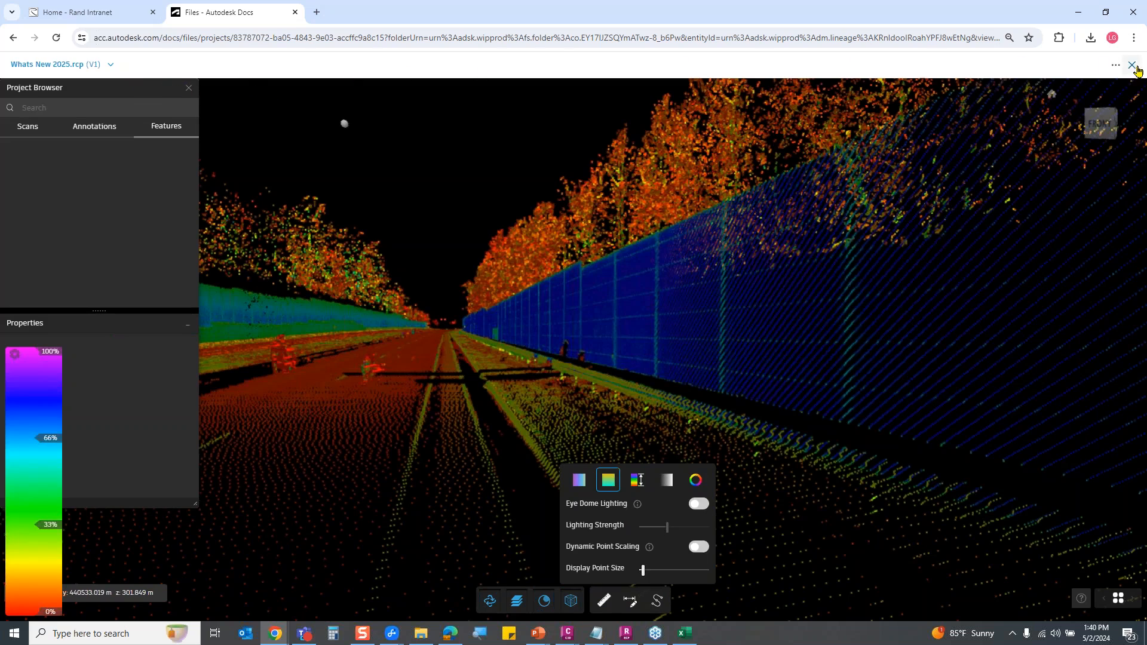
- Close and reopen Whats New 2025.rcp, and inspect the road intersection at the sharp bend in the intensity-colored point cloud
{"action": "left_click", "coordinate": [1132, 66]}
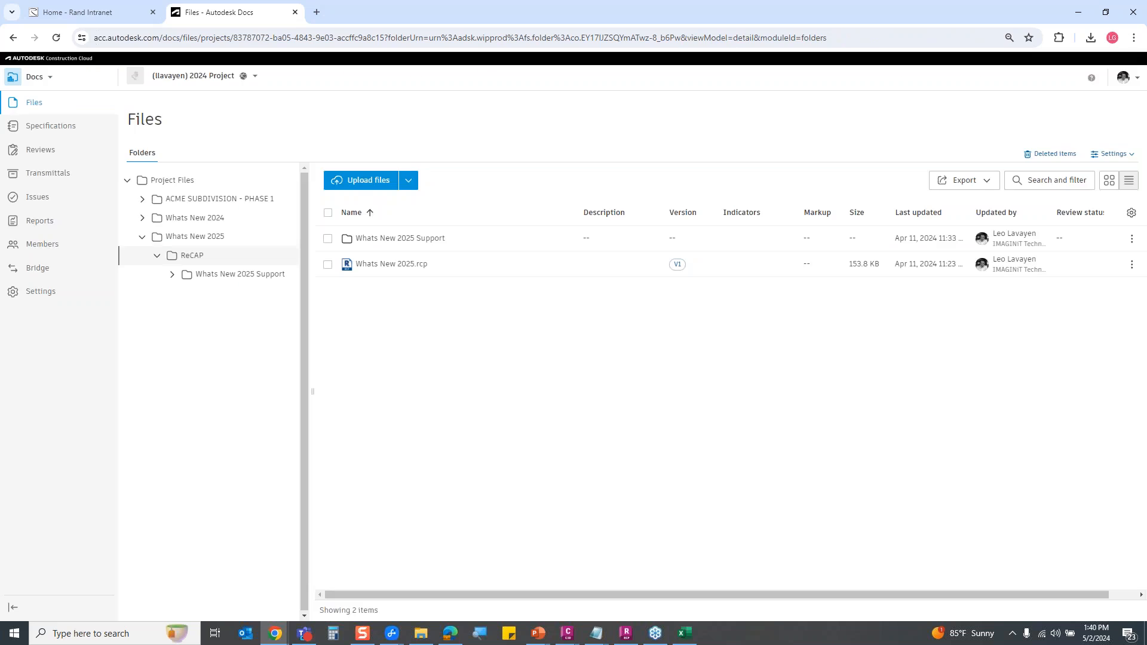
{"action": "left_click", "coordinate": [387, 264]}
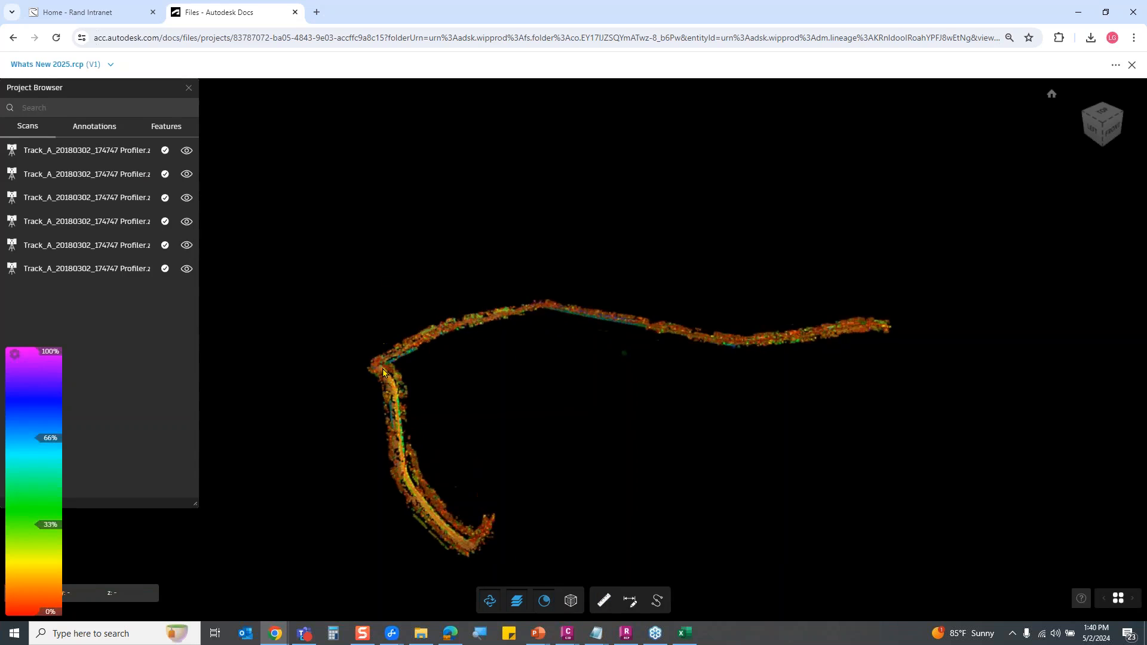
{"action": "scroll", "coordinate": [384, 342], "scroll_direction": "up", "scroll_amount": 10}
{"action": "scroll", "coordinate": [384, 375], "scroll_direction": "up", "scroll_amount": 10}
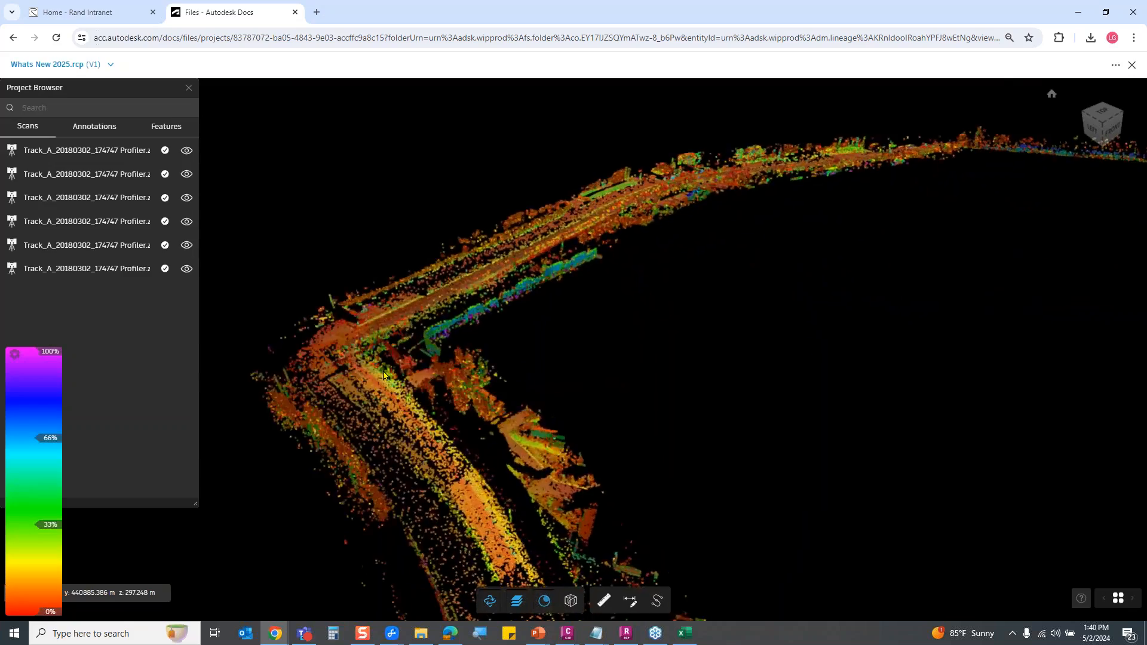
{"action": "middle_click_drag", "start_coordinate": [526, 405], "coordinate": [608, 293]}
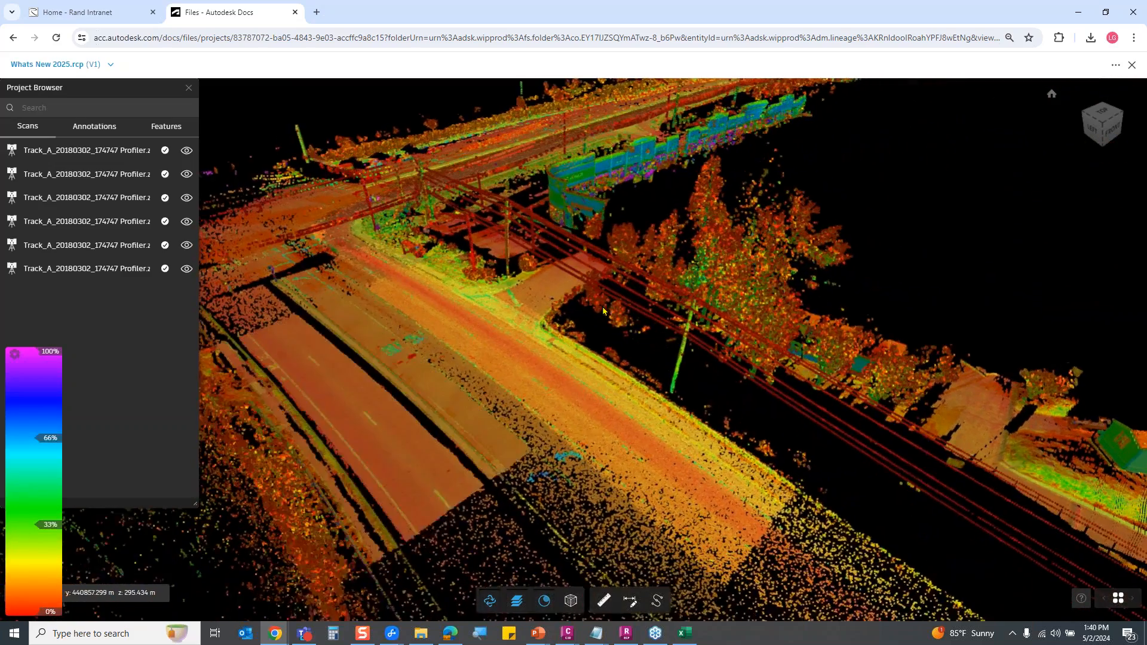
- Display the Whats New 2025.rcp point cloud in RGB Color Mode and inspect the road and curb near the intersection at low level
{"action": "left_click", "coordinate": [570, 600]}
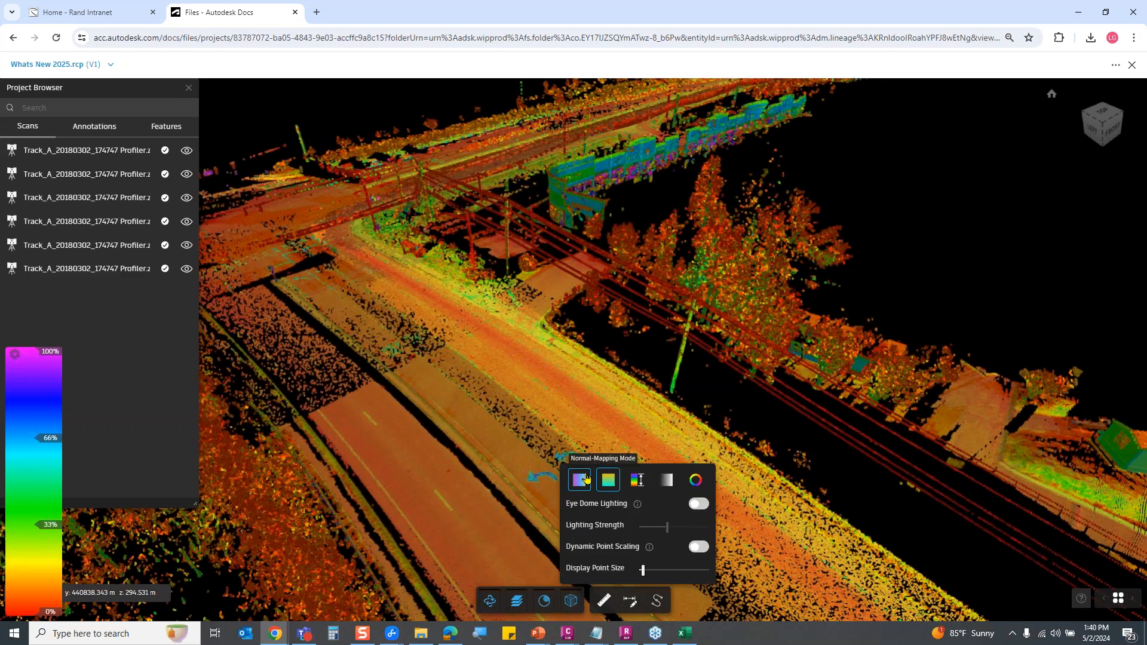
{"action": "left_click", "coordinate": [697, 482]}
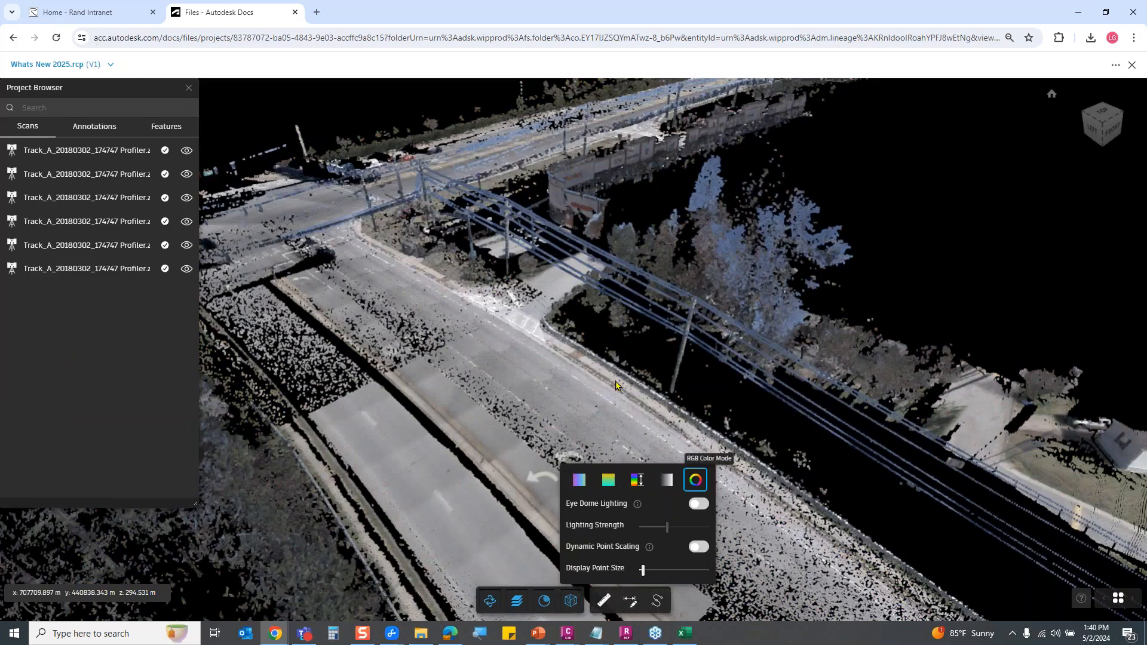
{"action": "left_click_drag", "start_coordinate": [590, 352], "coordinate": [553, 336]}
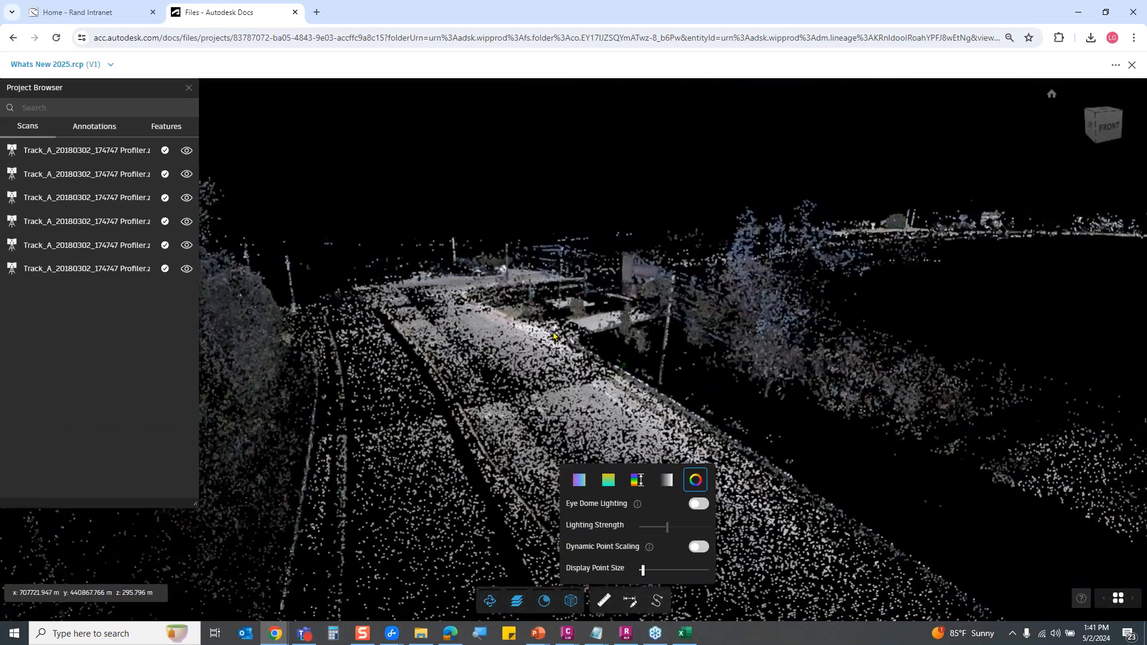
{"action": "scroll", "coordinate": [555, 336], "scroll_direction": "up", "scroll_amount": 5}
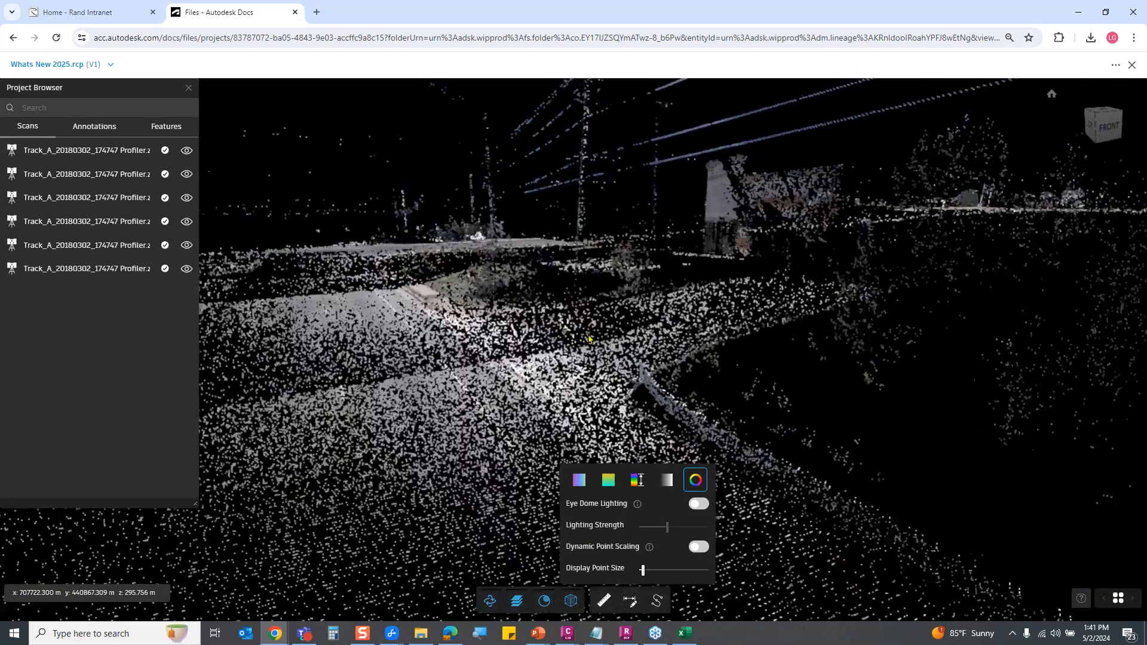
{"action": "scroll", "coordinate": [588, 339], "scroll_direction": "up", "scroll_amount": 3}
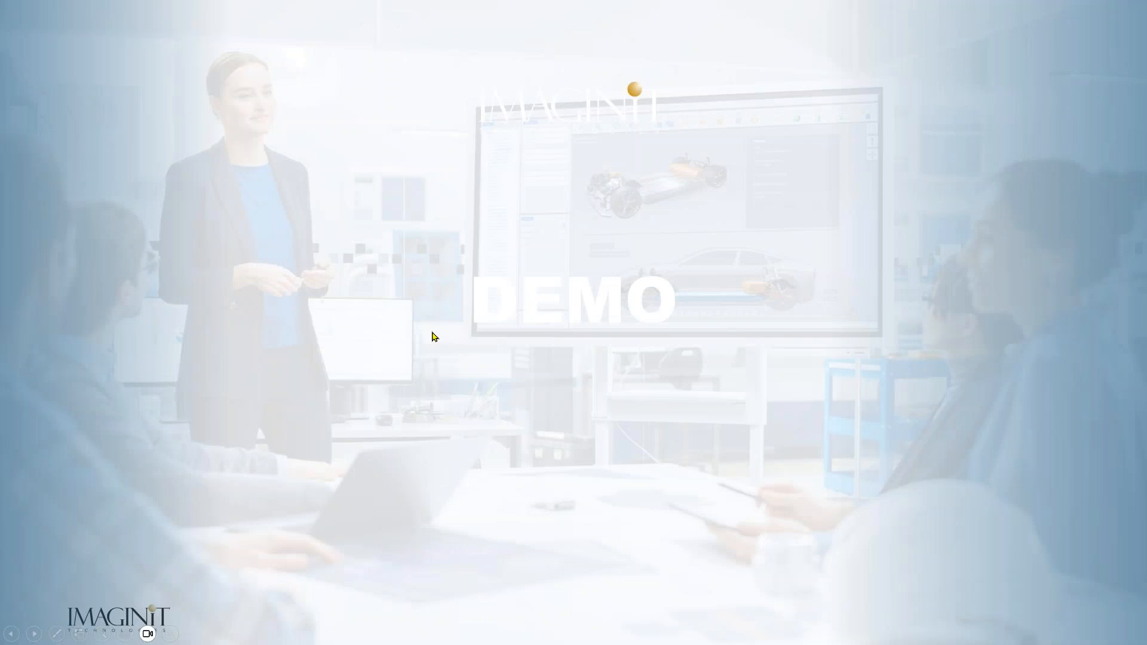
{"action": "left_click", "coordinate": [434, 337]}
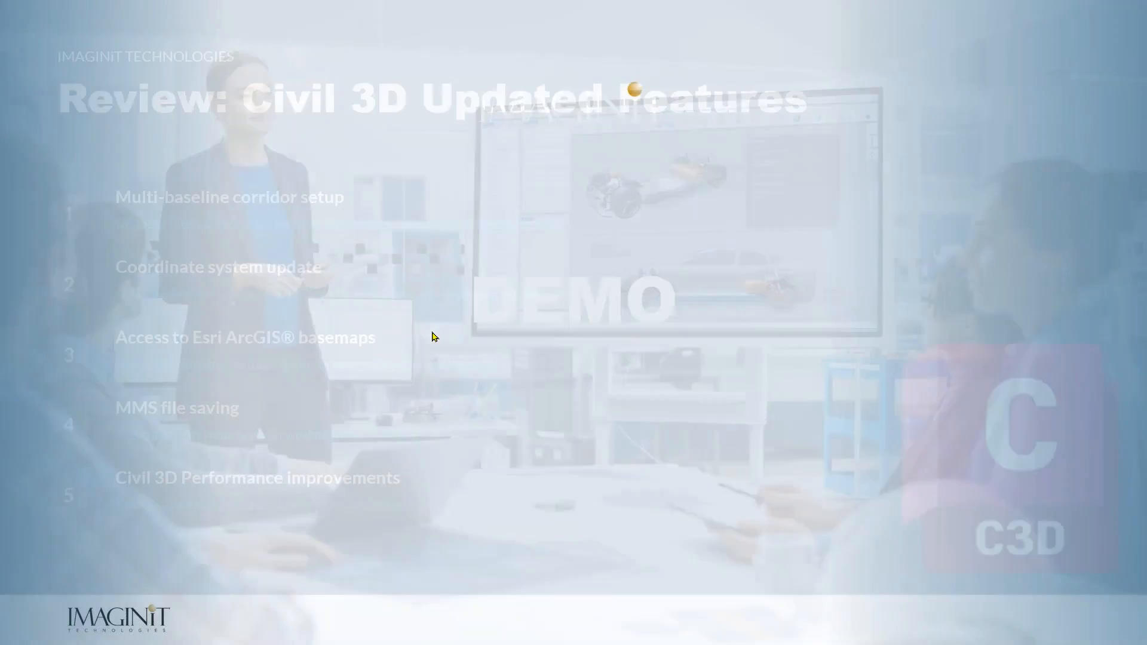